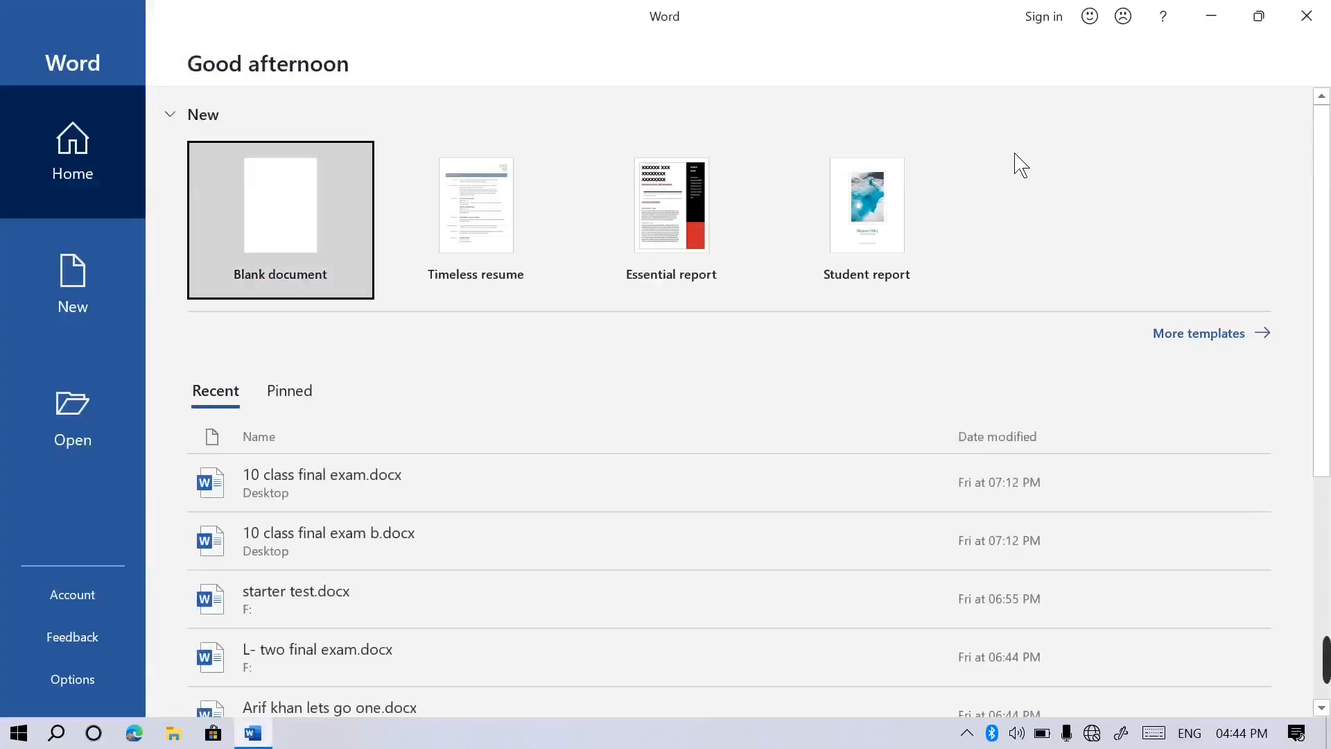
# Create a new blank document from the Word start screen.
pyautogui.click(320, 258)
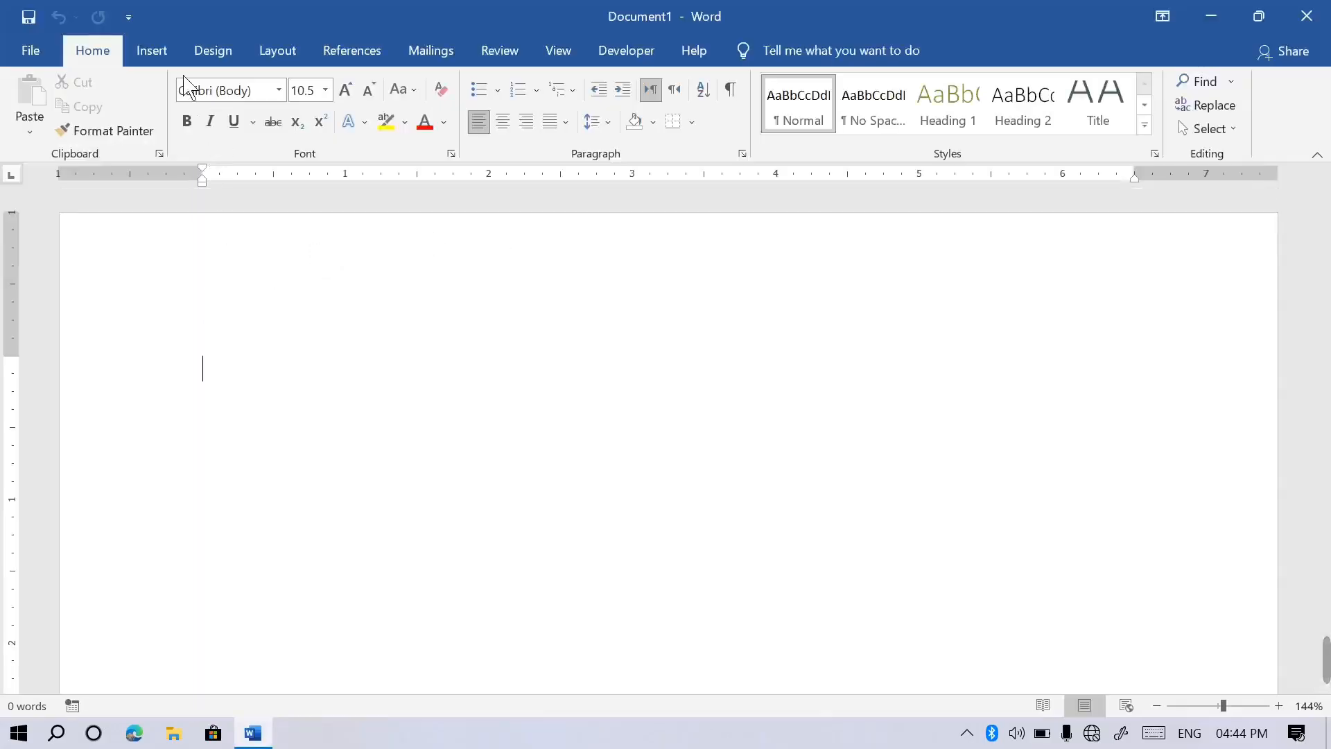
pyautogui.click(177, 61)
# Insert a 9-column by 6-row table, then drag its corner to narrow it and heighten its rows.
pyautogui.click(148, 133)
pyautogui.click(303, 303)
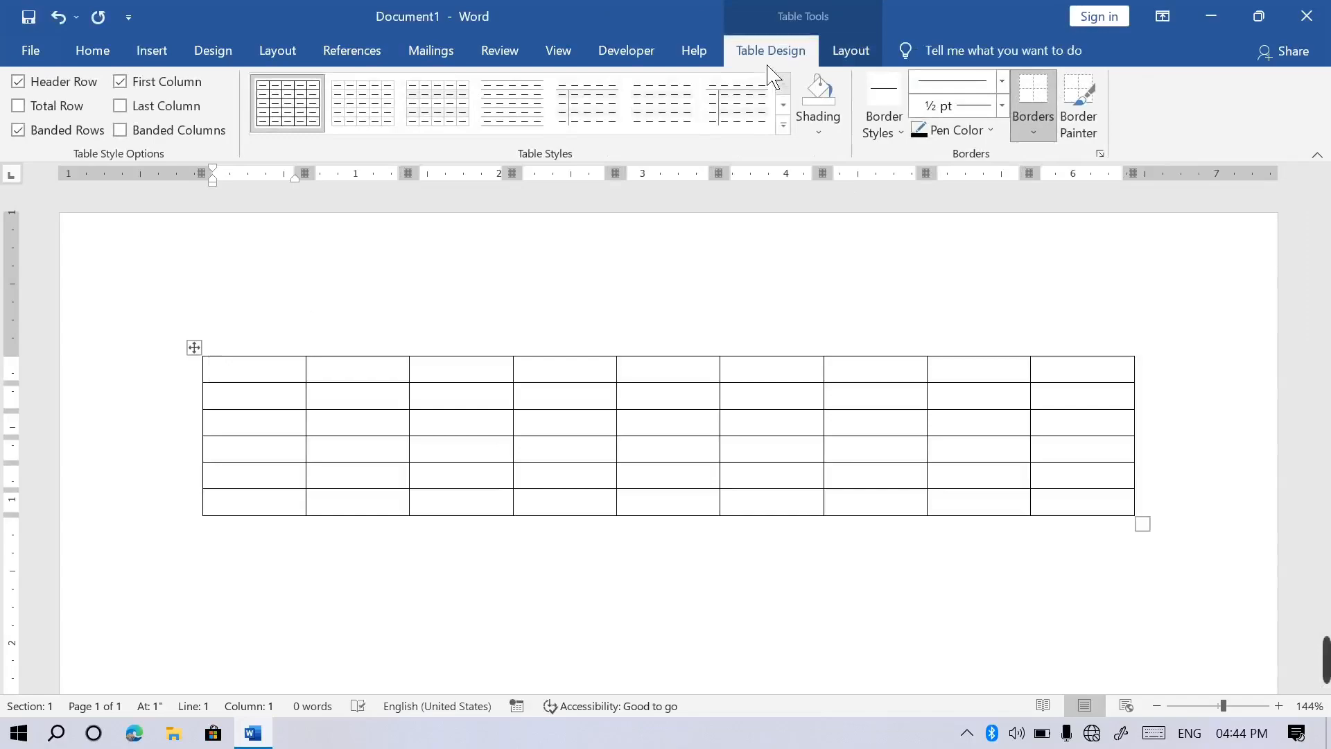
pyautogui.moveTo(1144, 525); pyautogui.dragTo(1073, 616)
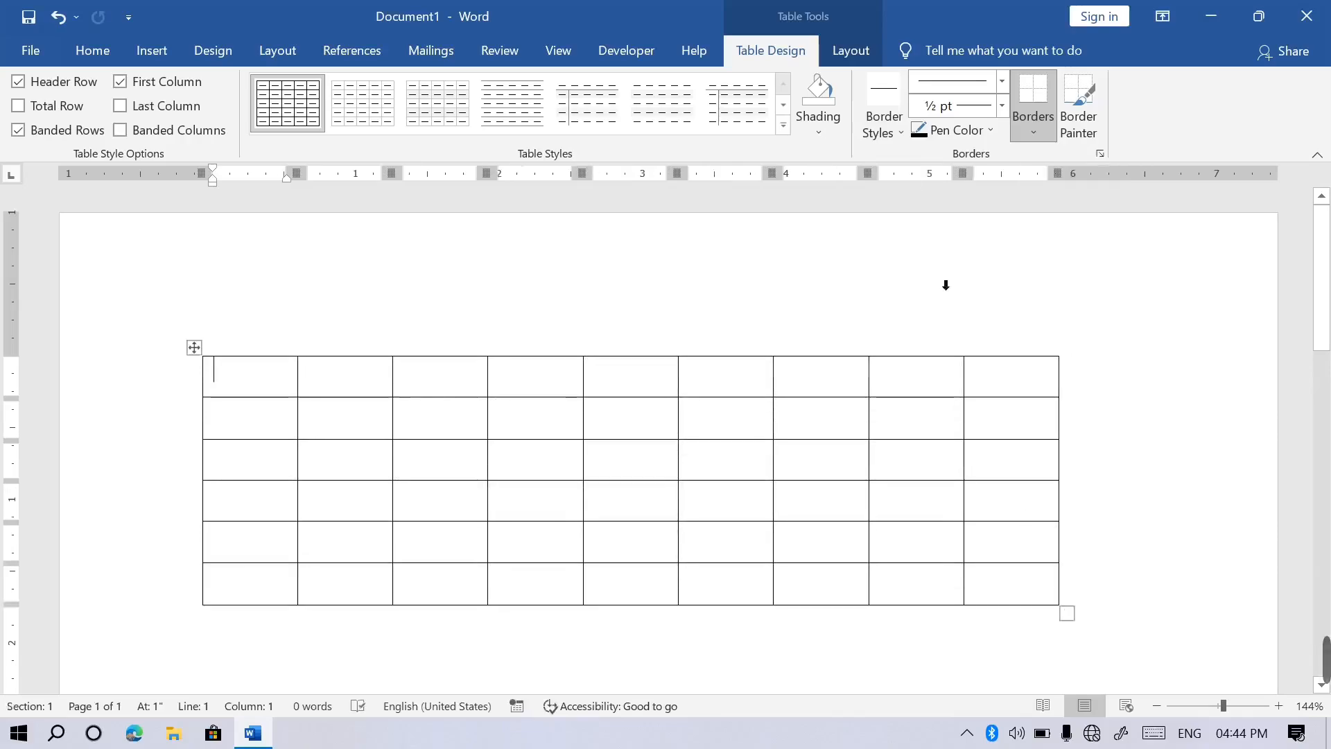
pyautogui.click(866, 59)
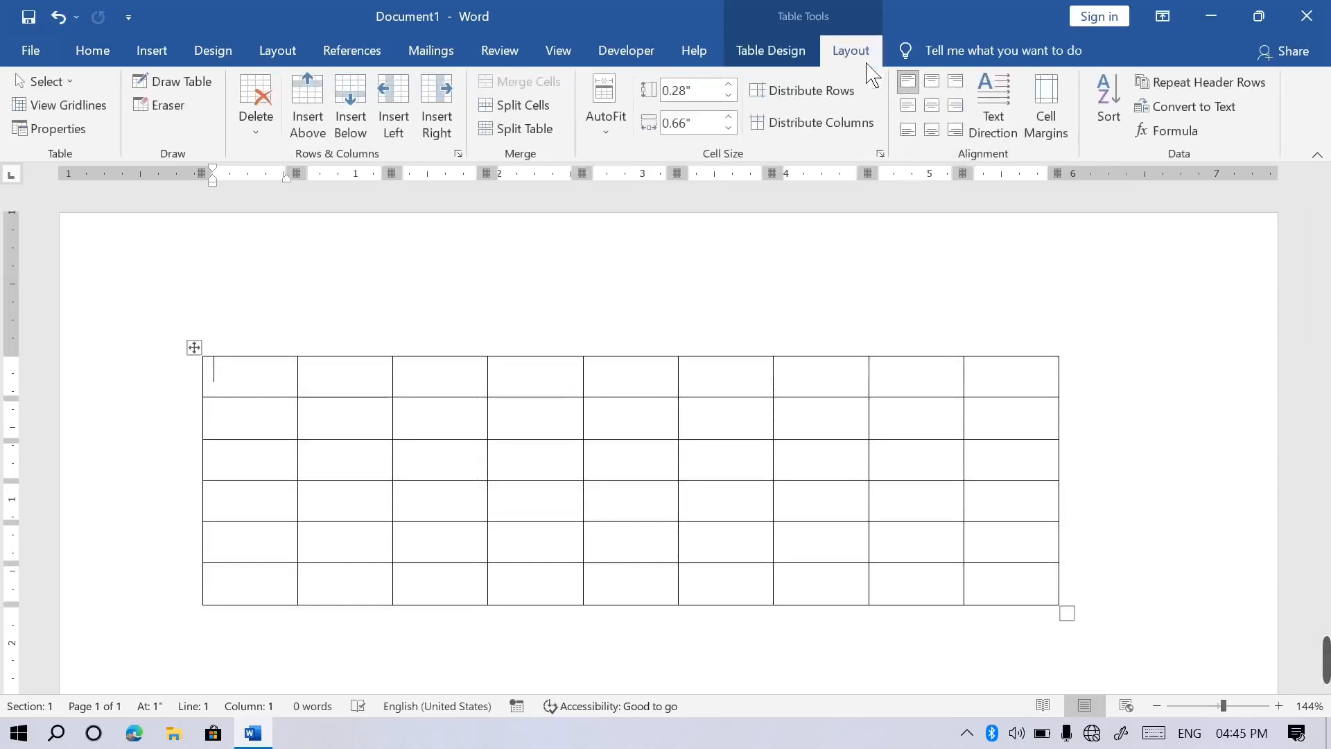
pyautogui.click(79, 87)
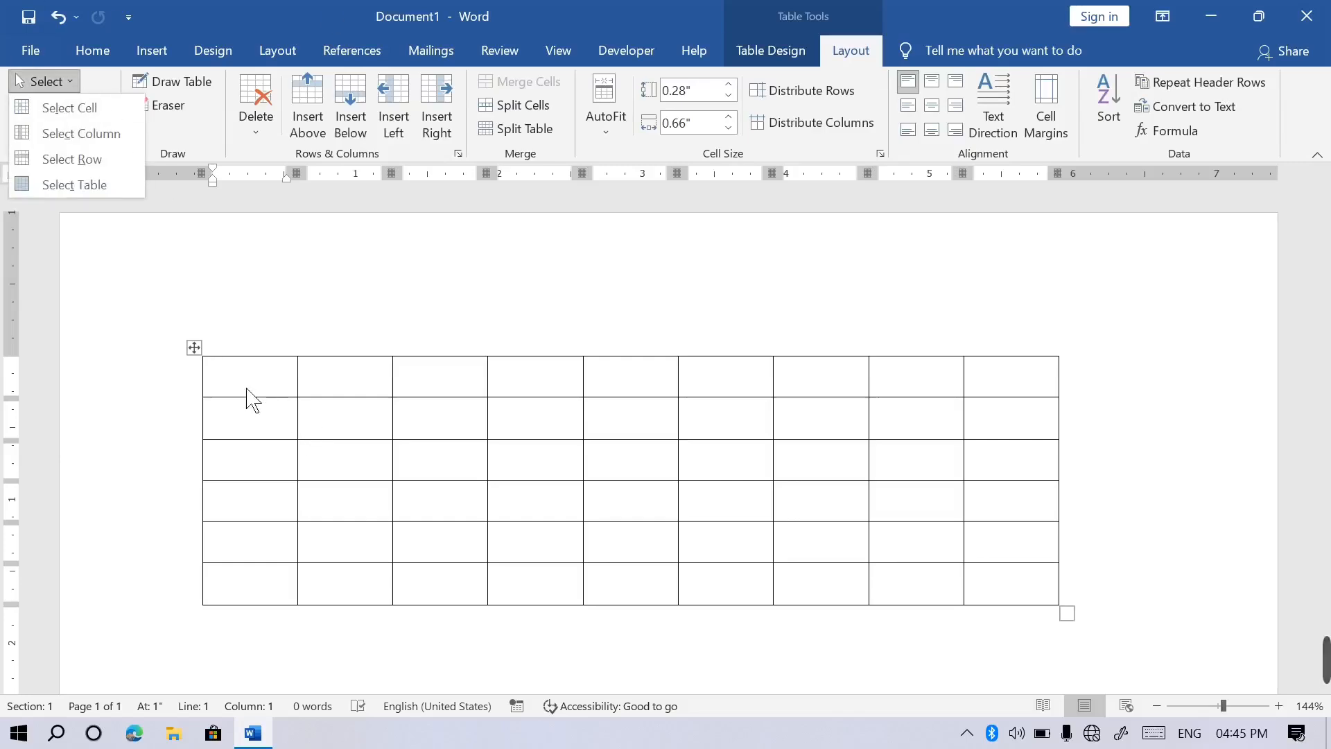
pyautogui.click(97, 120)
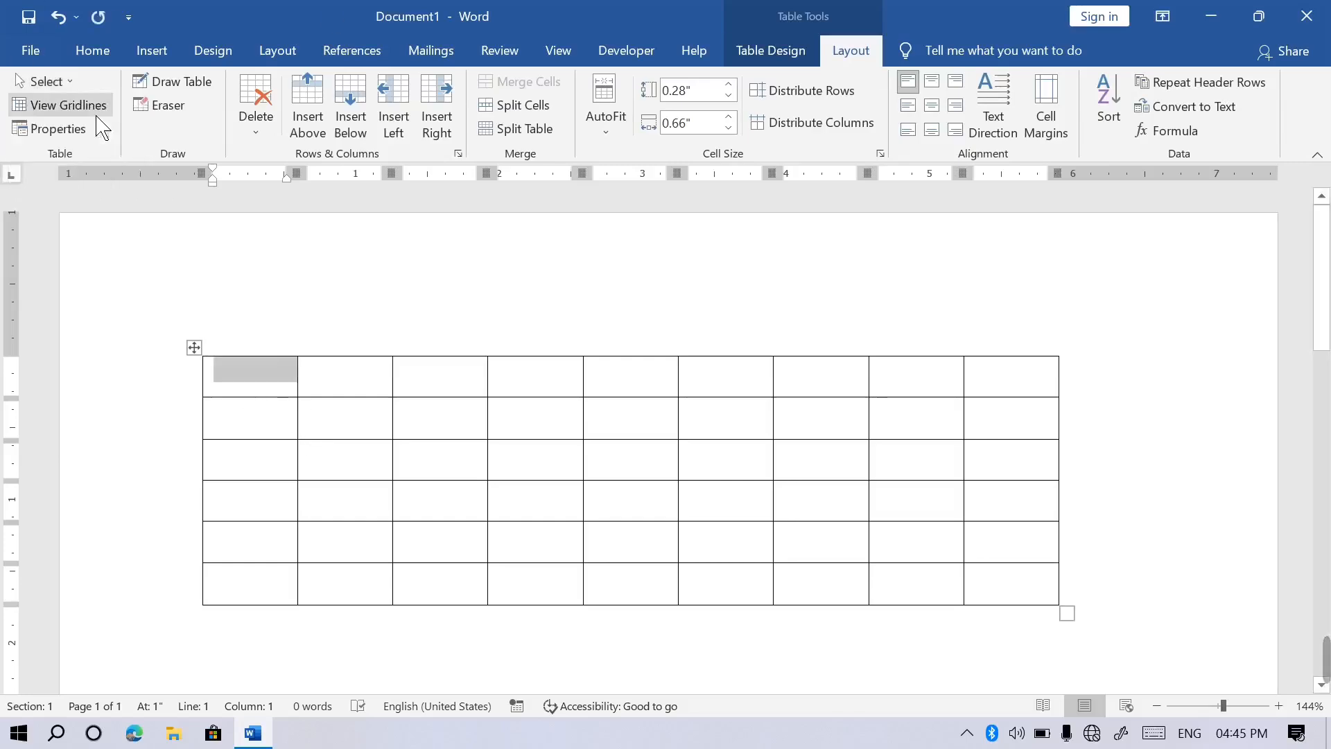
pyautogui.click(361, 460)
pyautogui.press('Right')
pyautogui.press('Up')
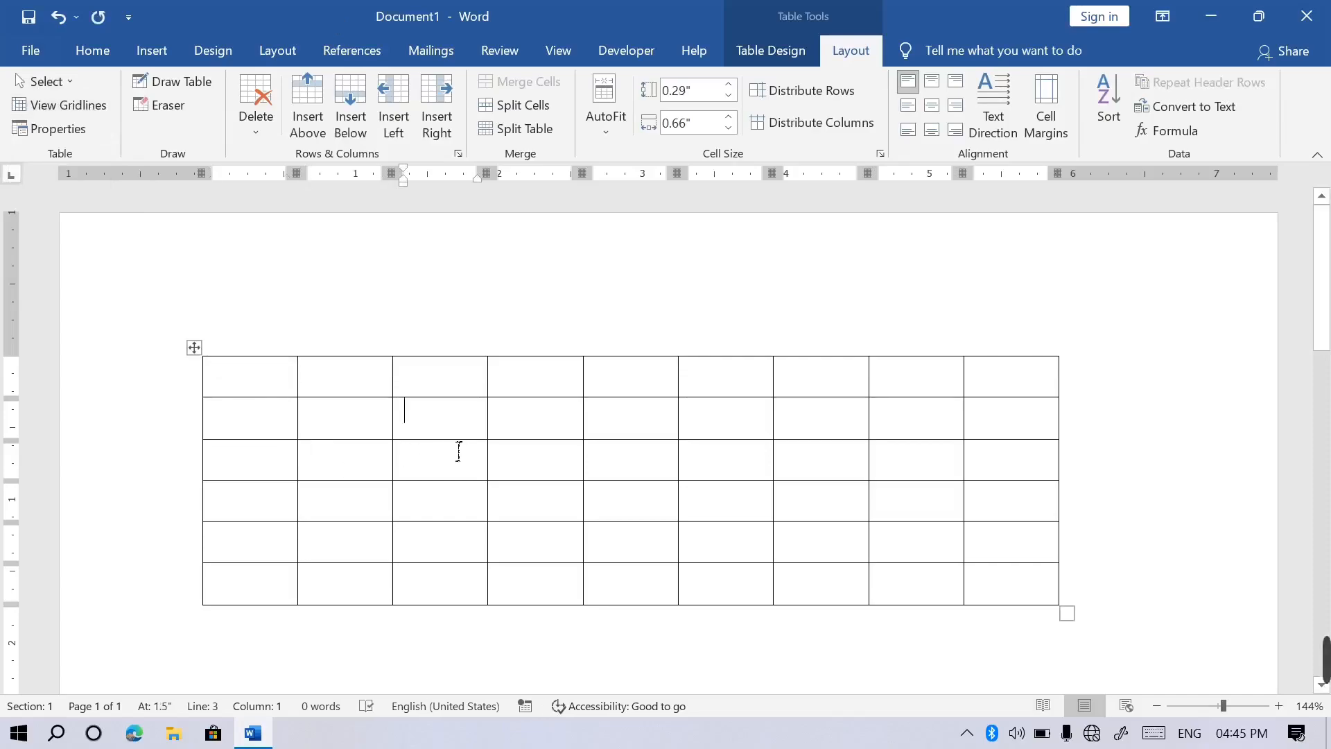
pyautogui.click(79, 86)
pyautogui.click(81, 109)
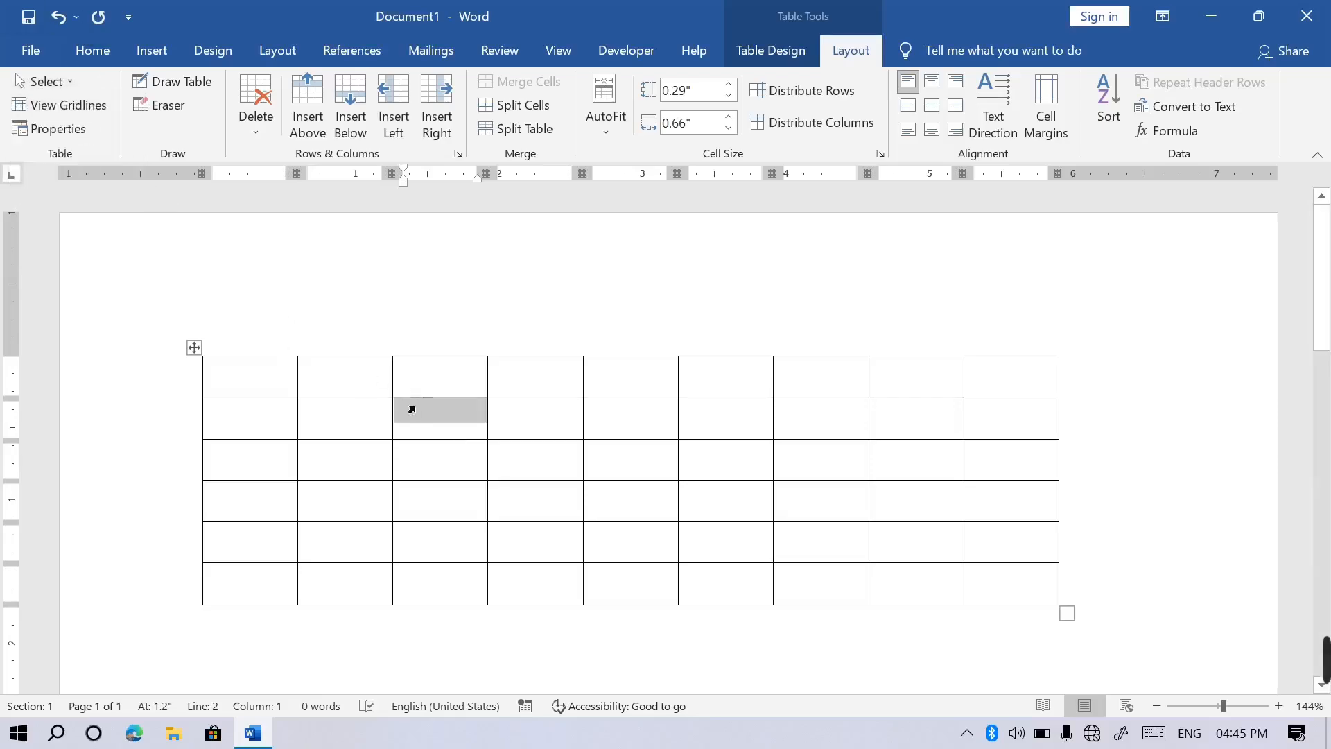
pyautogui.press('Left')
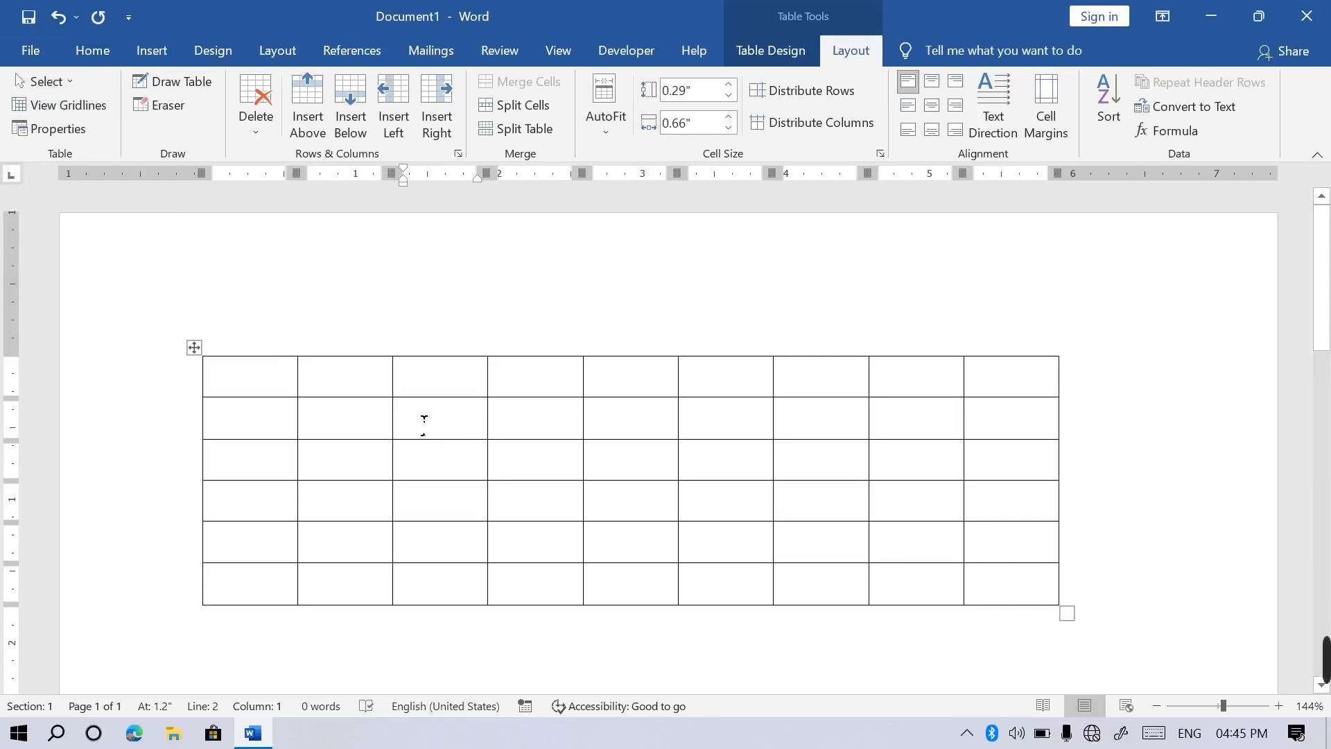
pyautogui.tripleClick(423, 425)
pyautogui.click(424, 426)
pyautogui.doubleClick(424, 425)
pyautogui.click(424, 426)
pyautogui.doubleClick(418, 424)
pyautogui.click(418, 425)
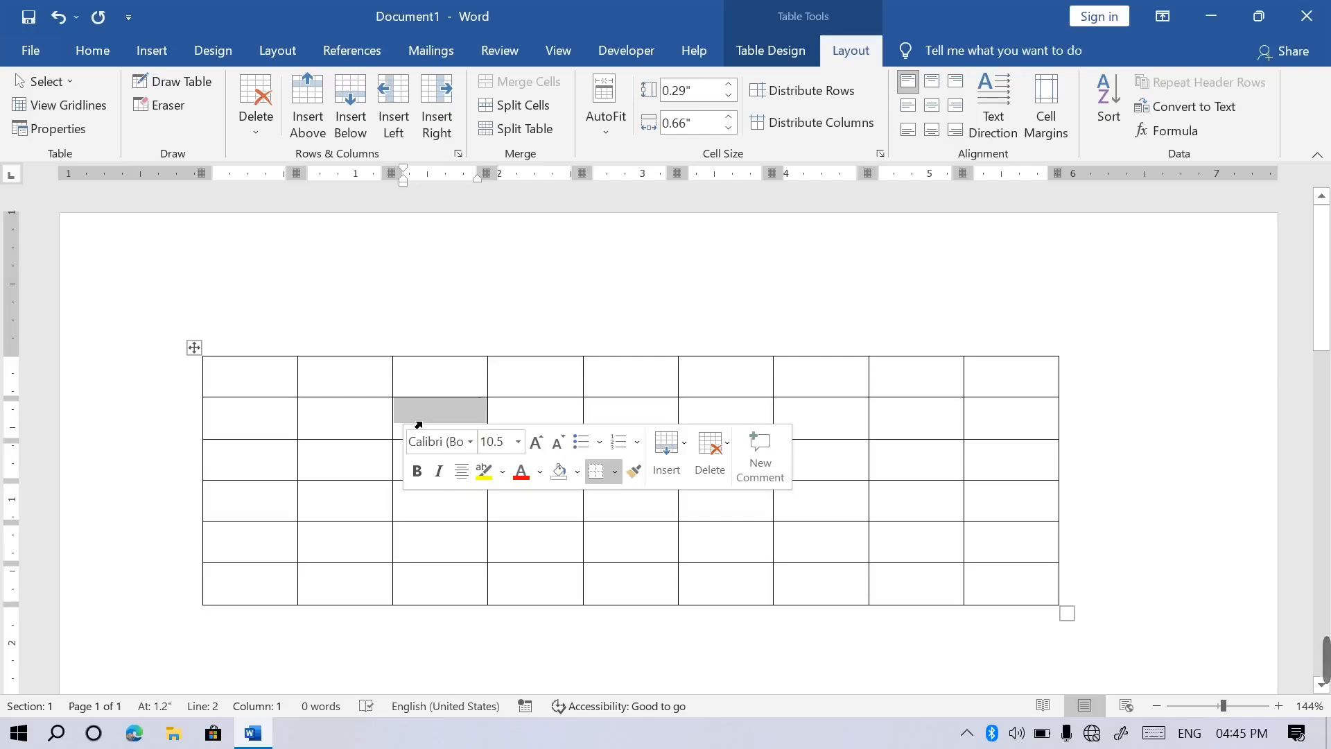
pyautogui.click(426, 421)
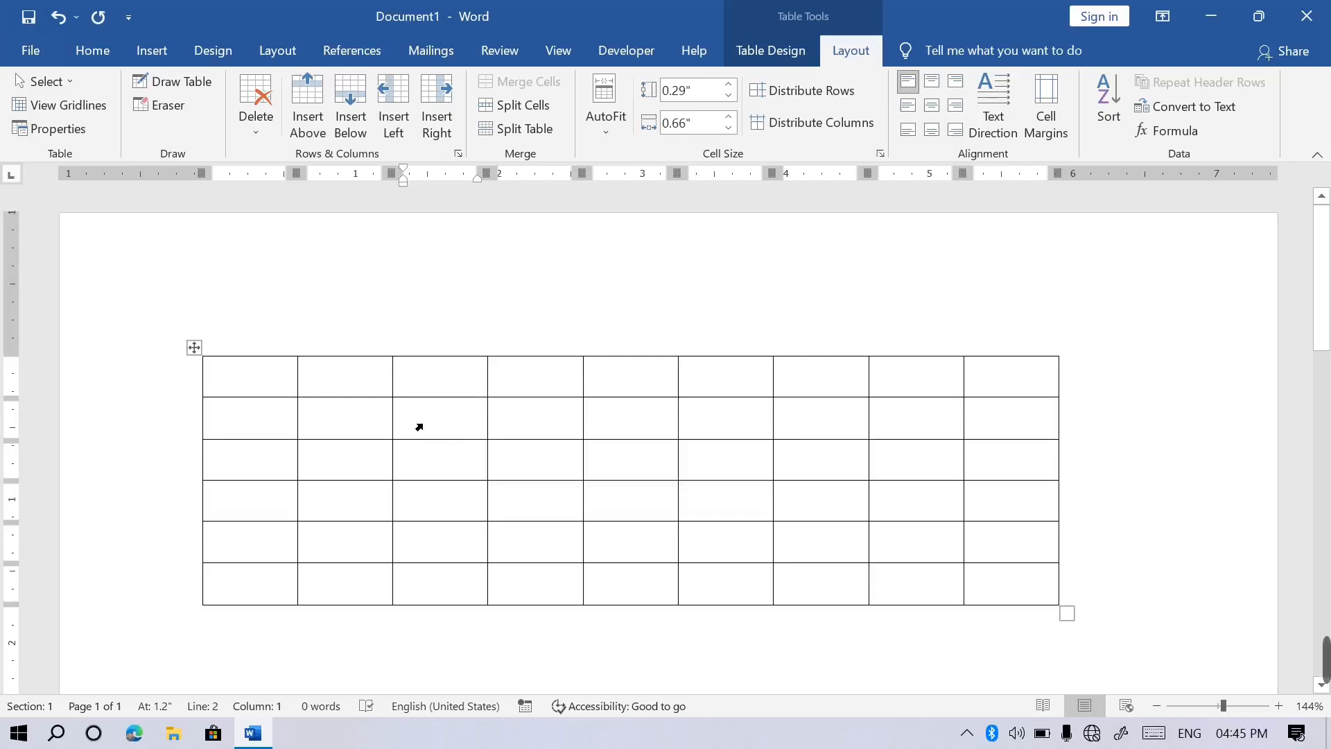
pyautogui.click(418, 426)
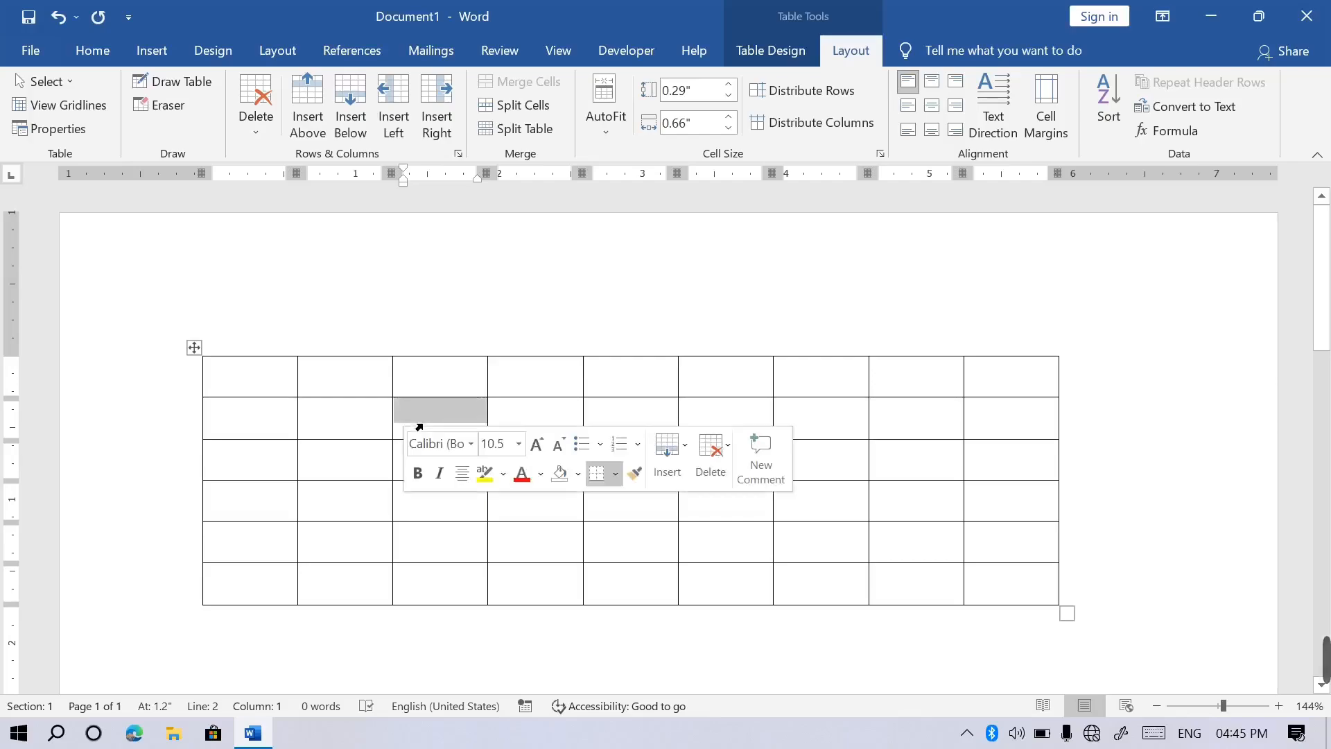
pyautogui.click(530, 642)
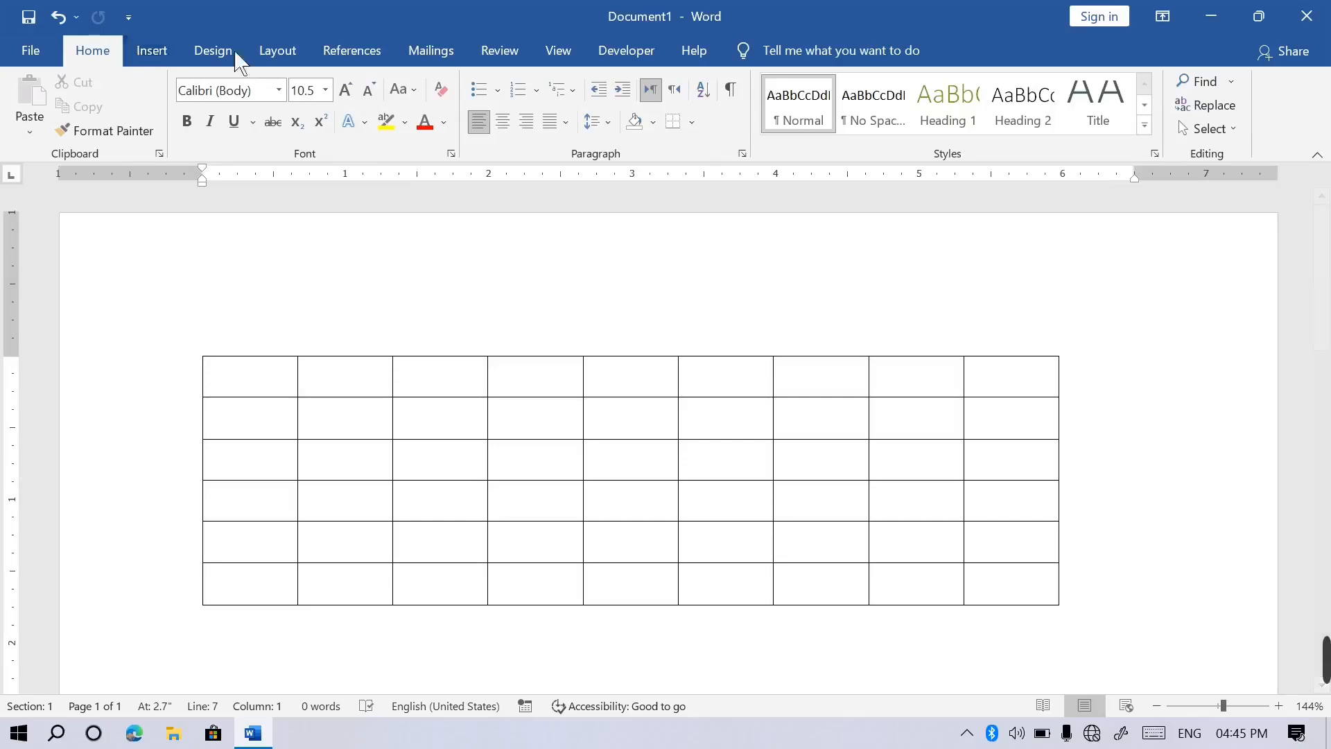
pyautogui.click(357, 496)
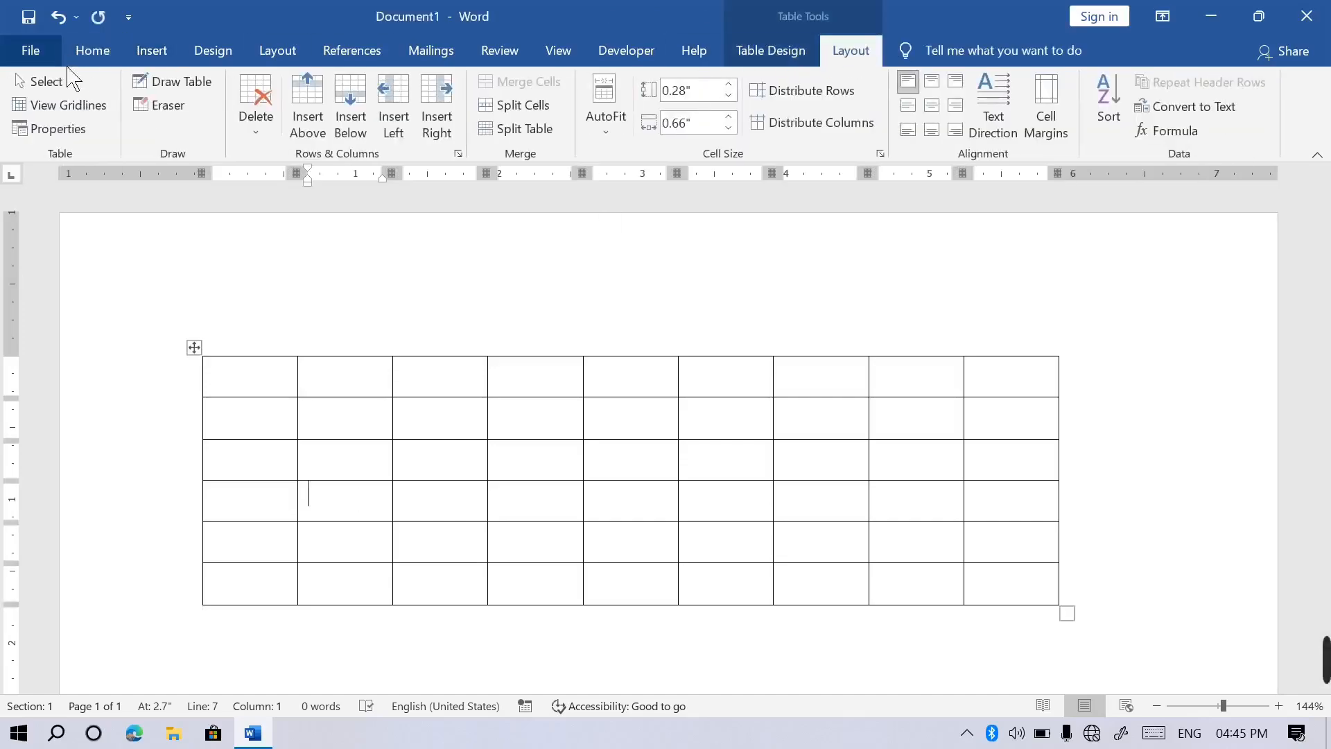
pyautogui.click(43, 81)
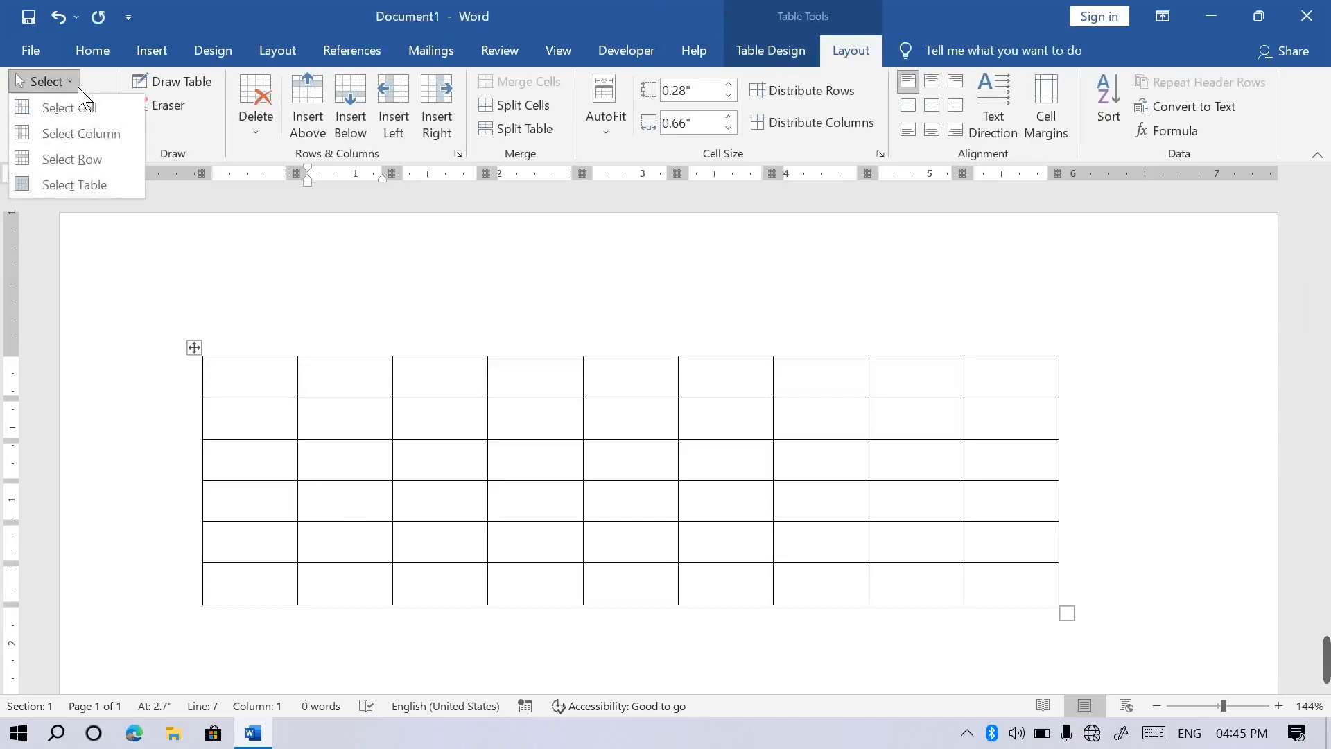
pyautogui.click(99, 145)
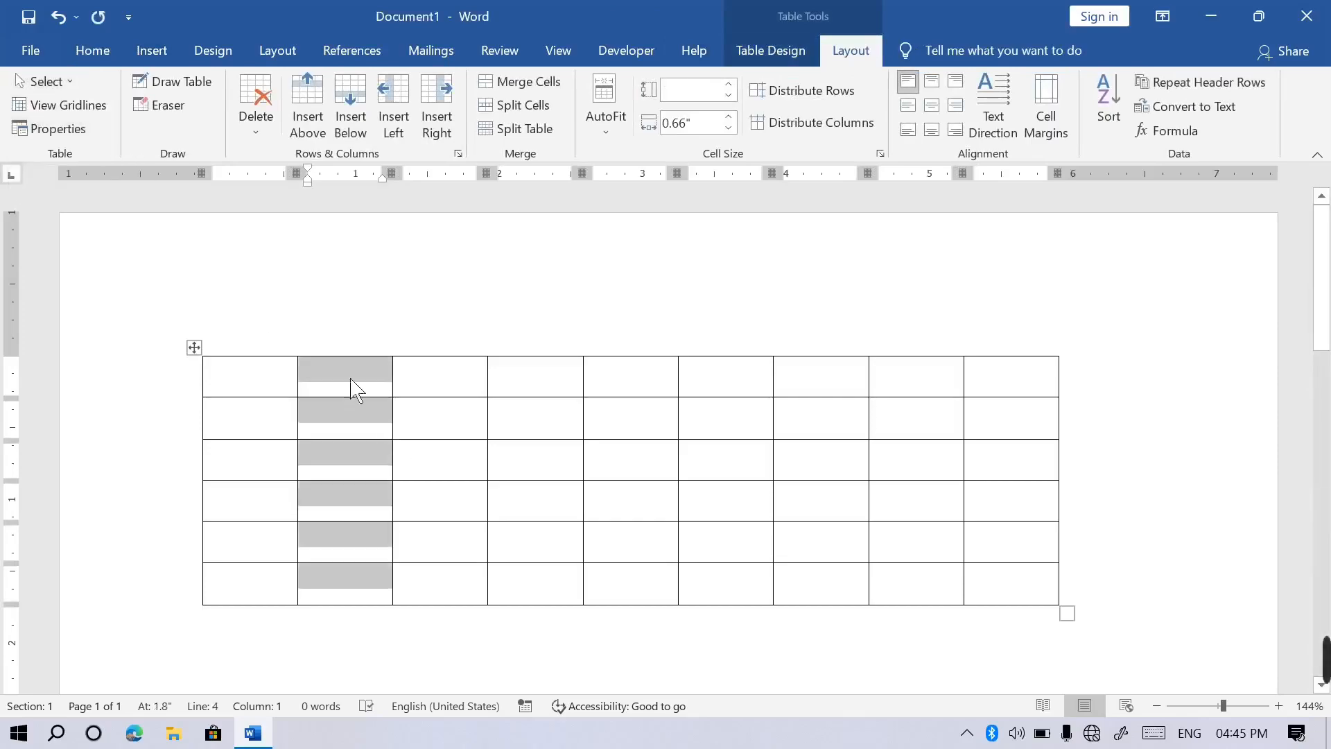
pyautogui.click(378, 424)
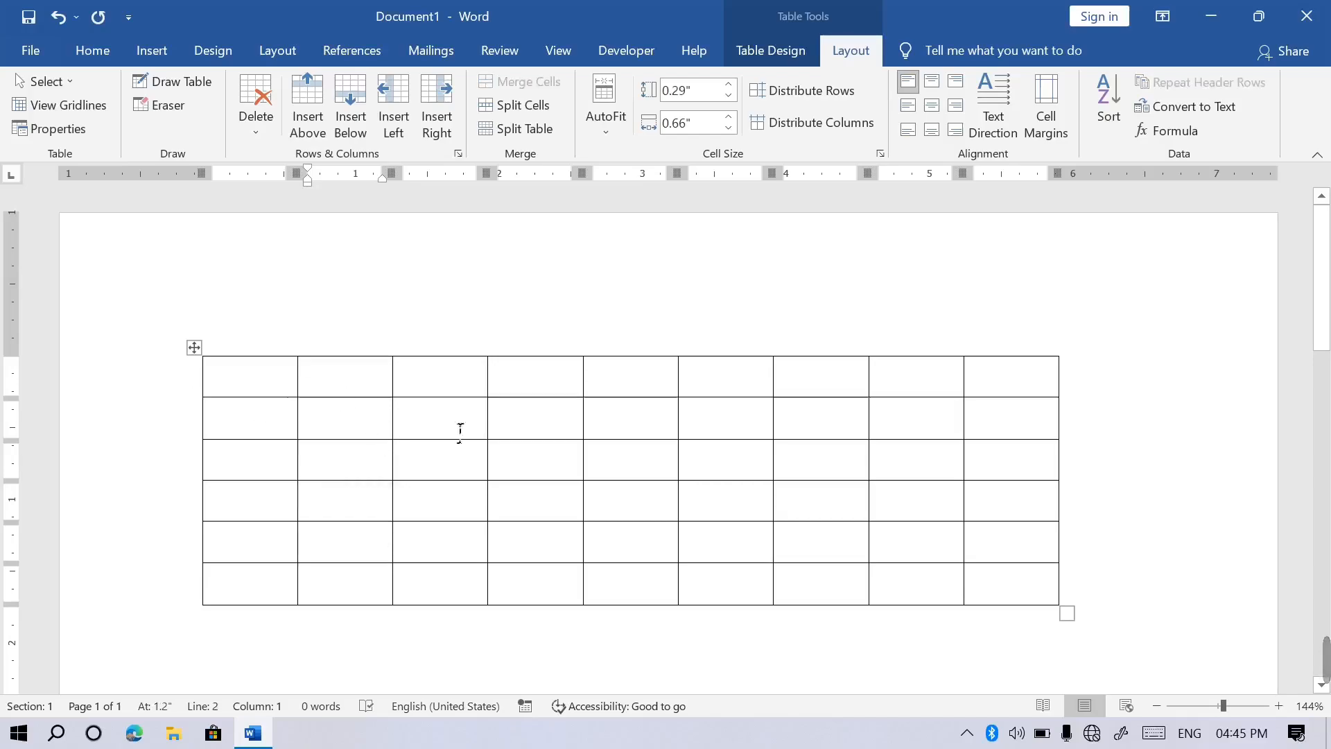
pyautogui.click(555, 438)
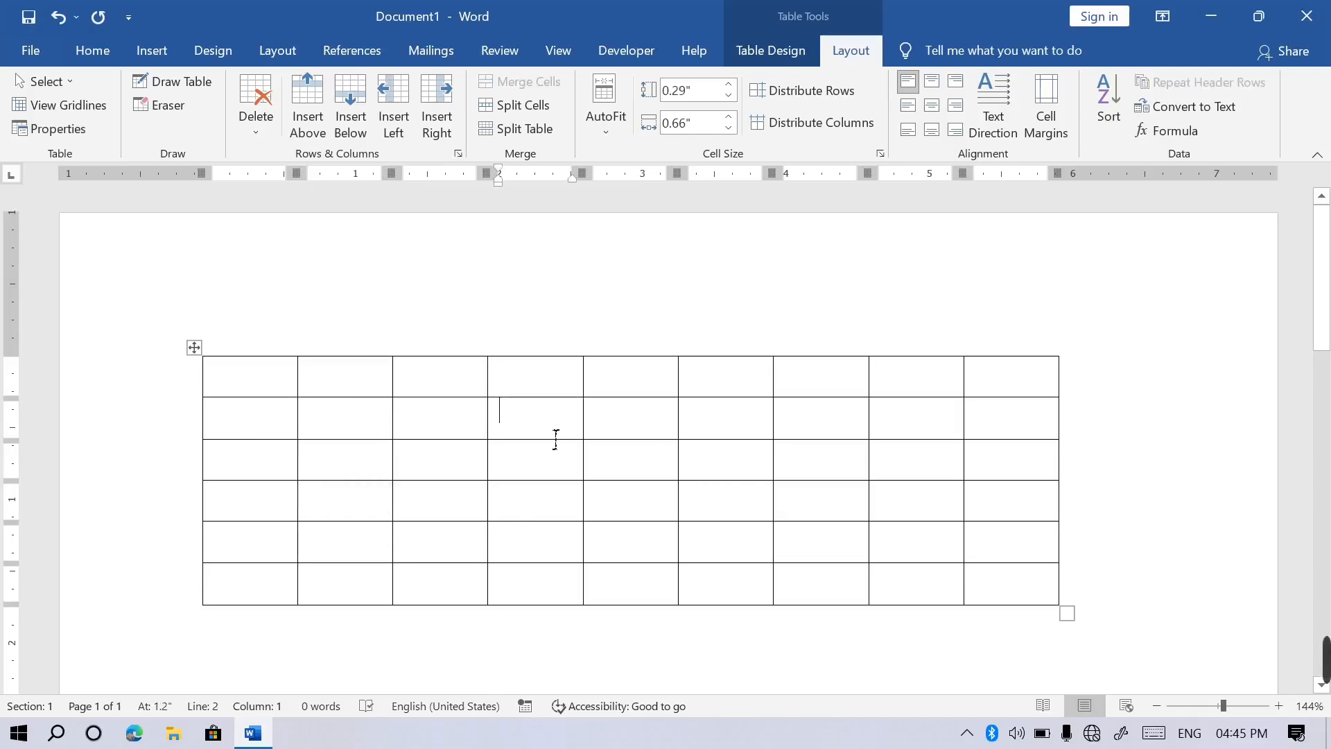
pyautogui.click(545, 357)
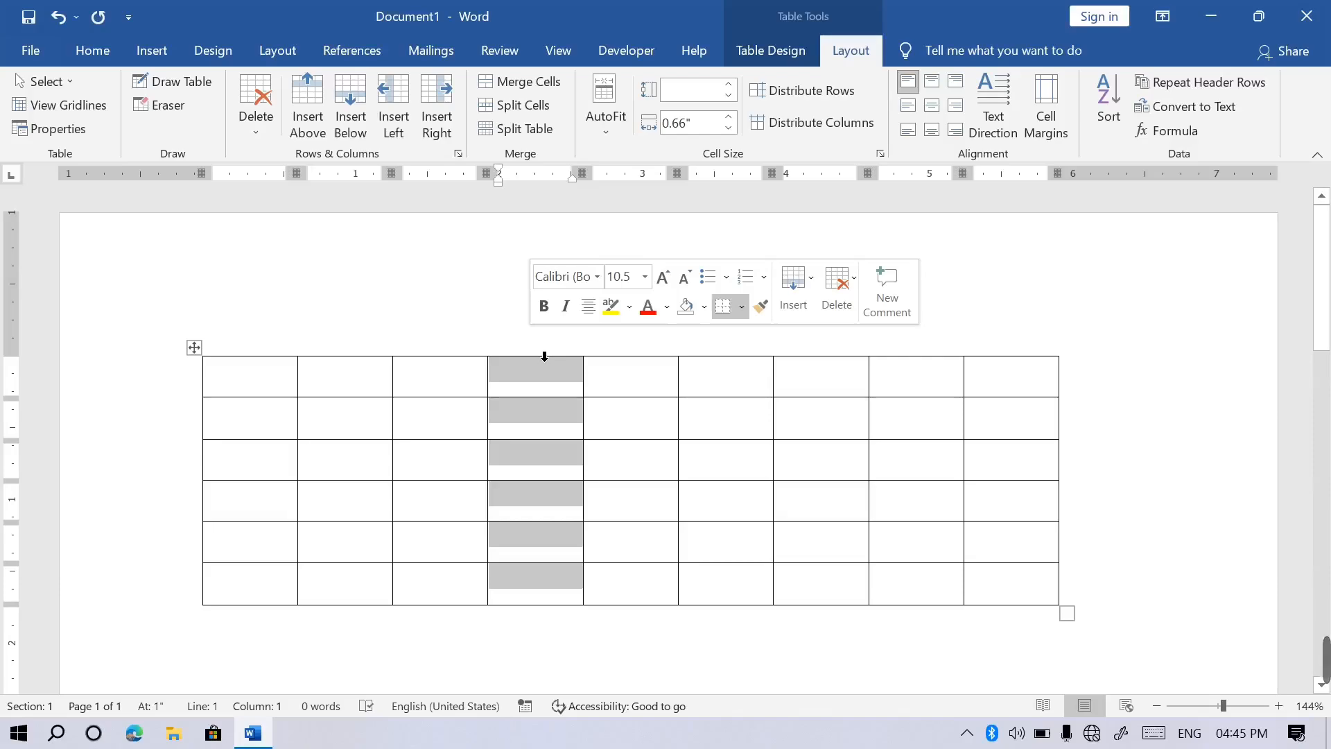
pyautogui.click(361, 358)
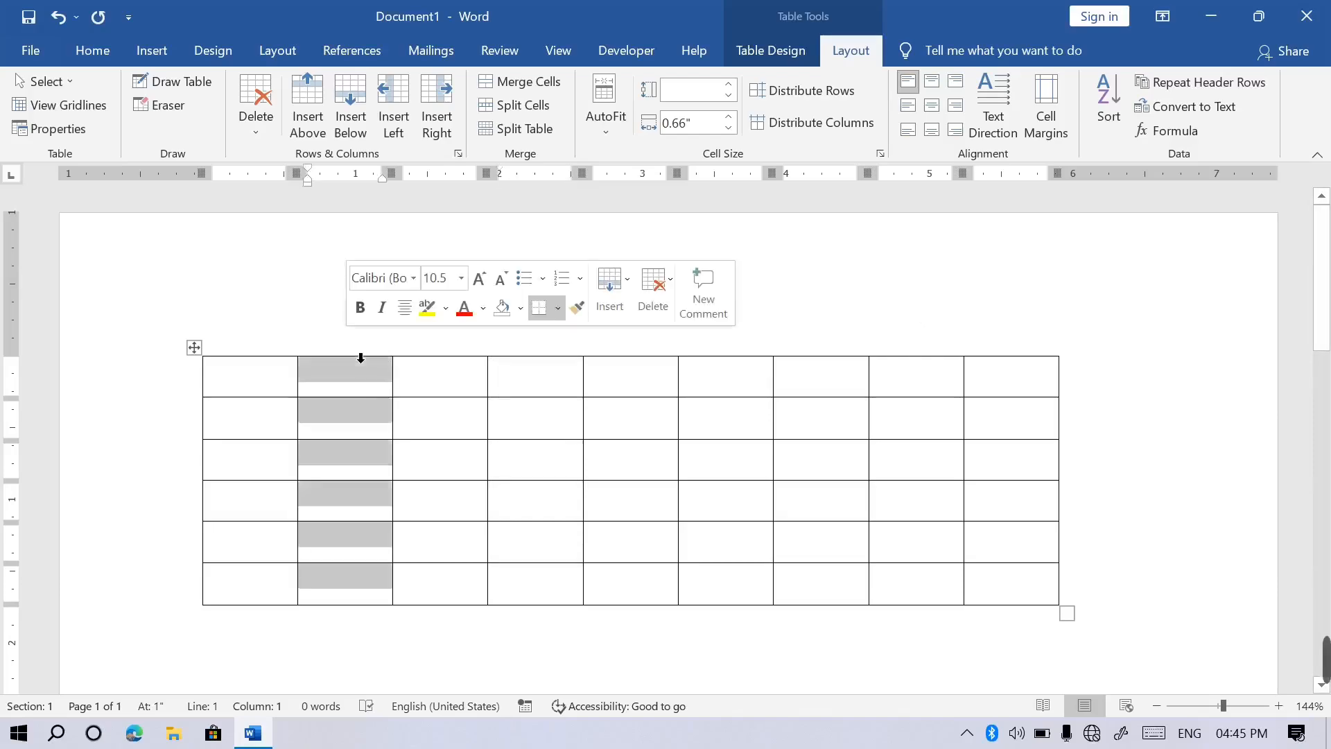
pyautogui.click(823, 352)
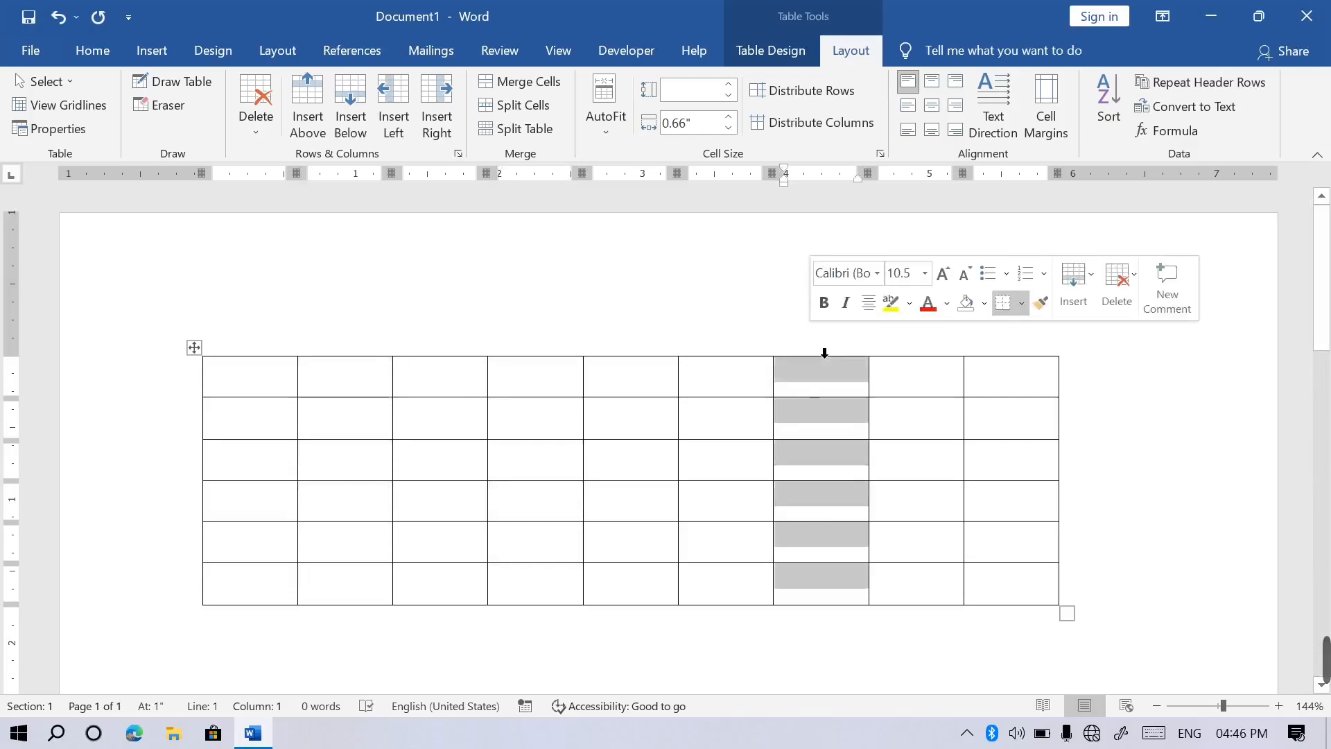
pyautogui.click(554, 435)
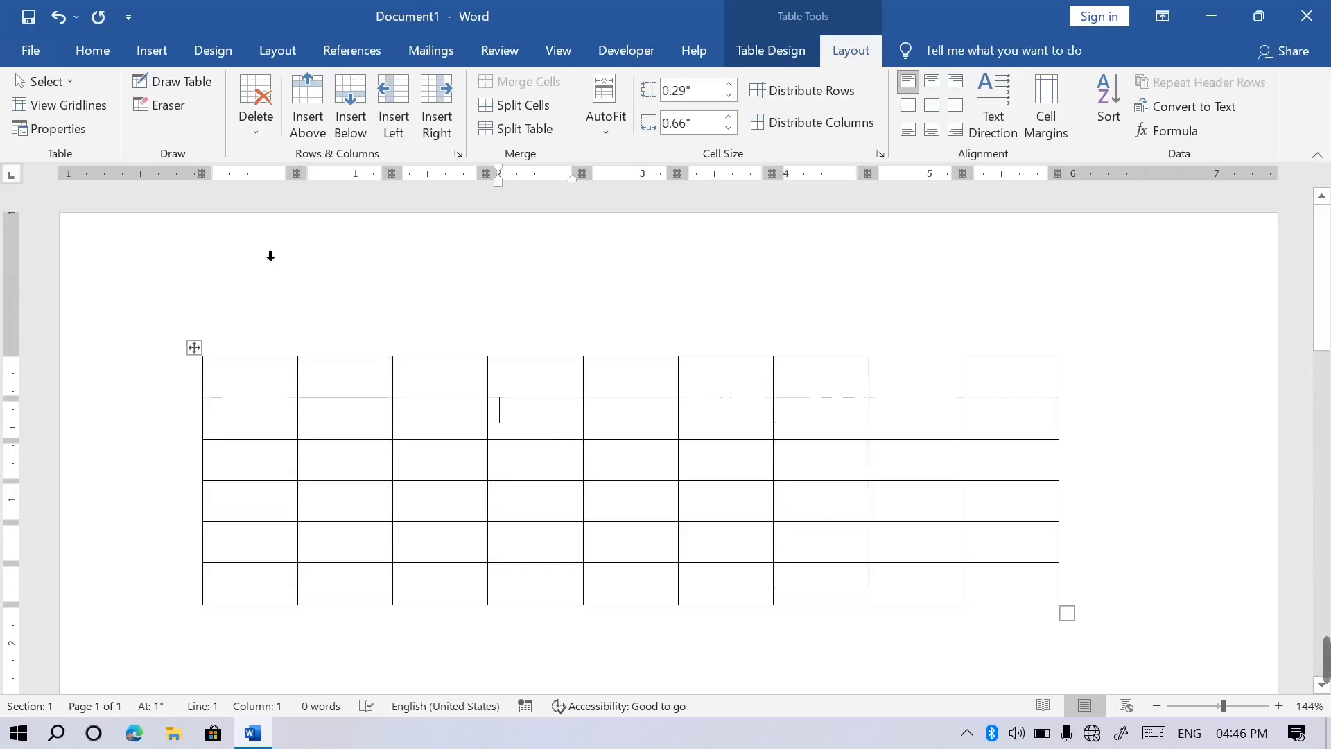
pyautogui.click(78, 86)
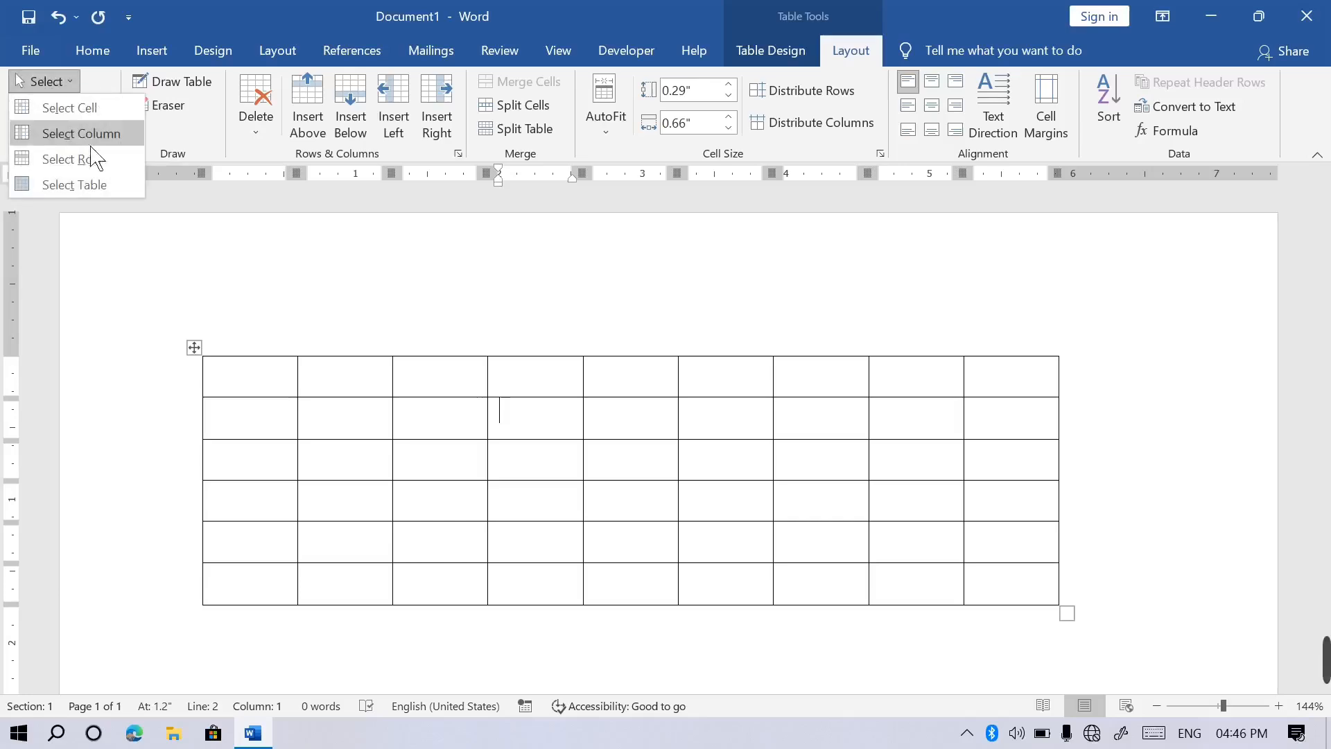
pyautogui.click(97, 170)
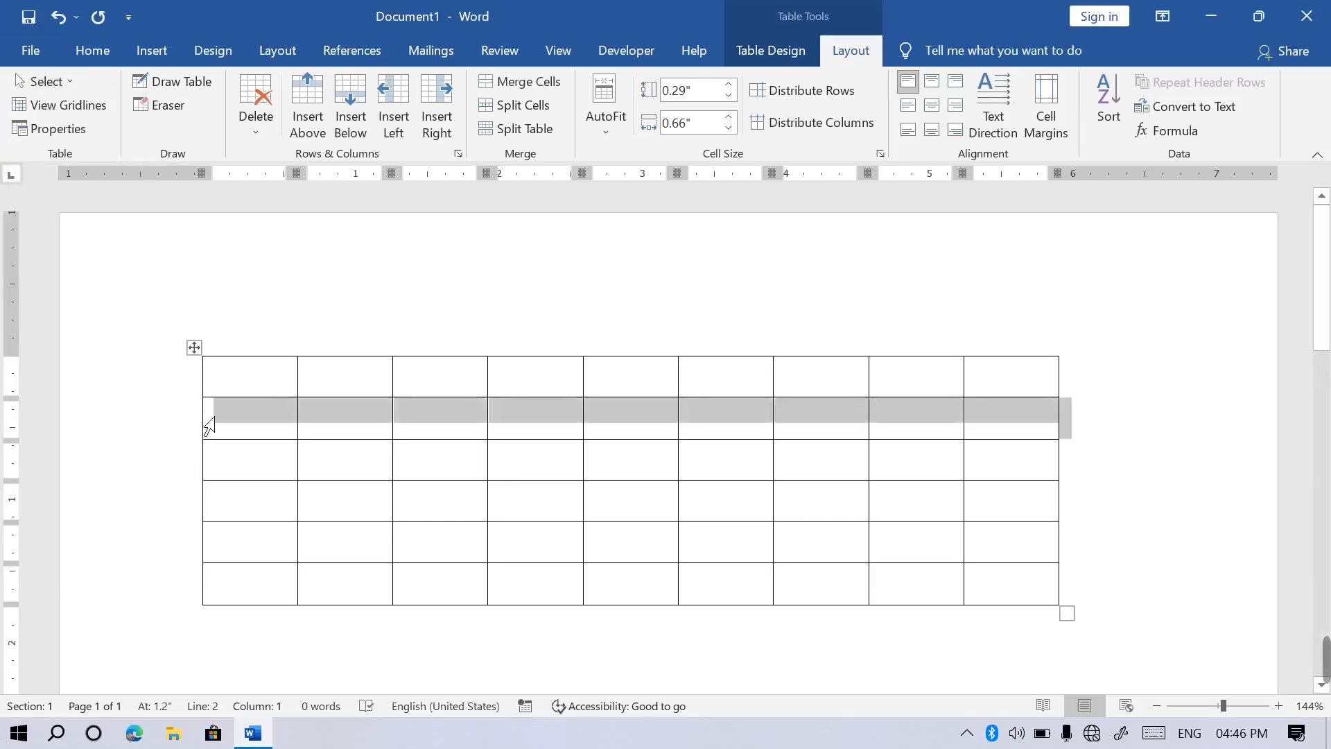
pyautogui.click(1042, 518)
pyautogui.moveTo(1070, 529); pyautogui.dragTo(256, 514)
pyautogui.click(1017, 514)
pyautogui.click(258, 517)
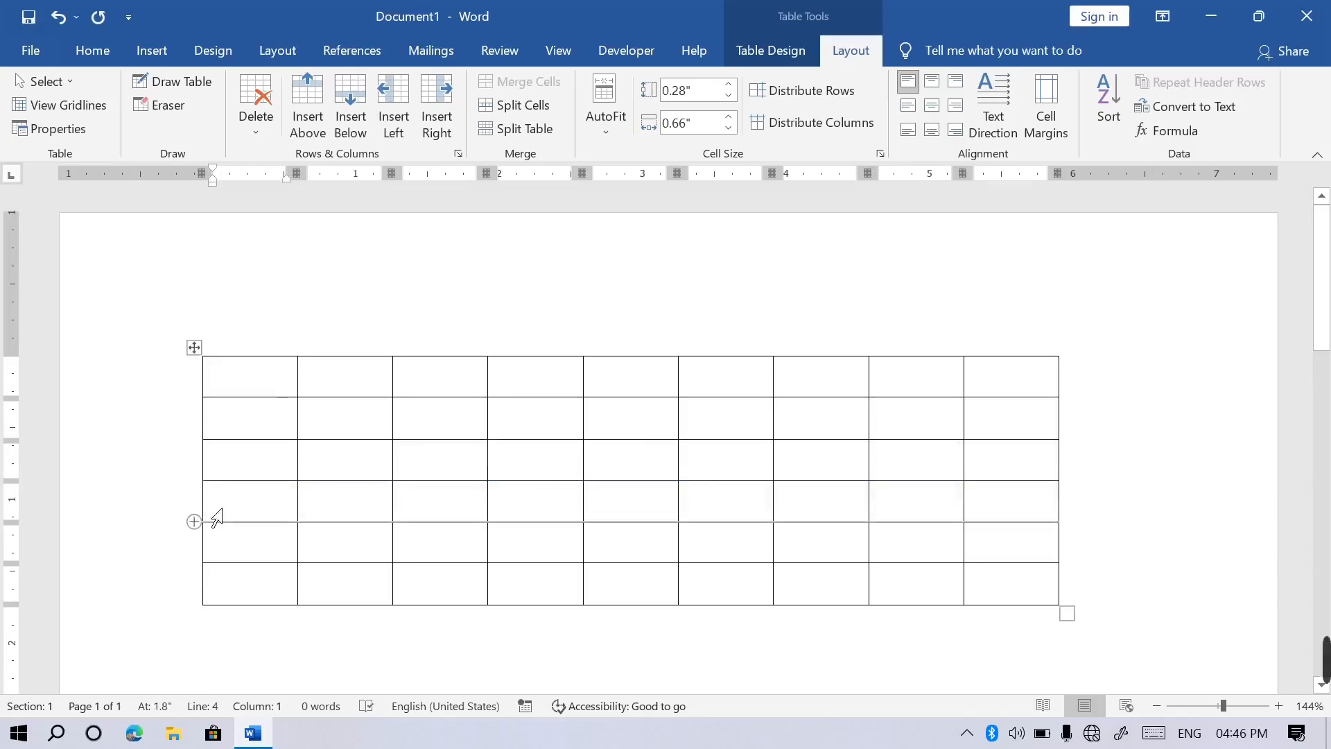
pyautogui.moveTo(223, 508); pyautogui.dragTo(411, 511)
pyautogui.click(410, 510)
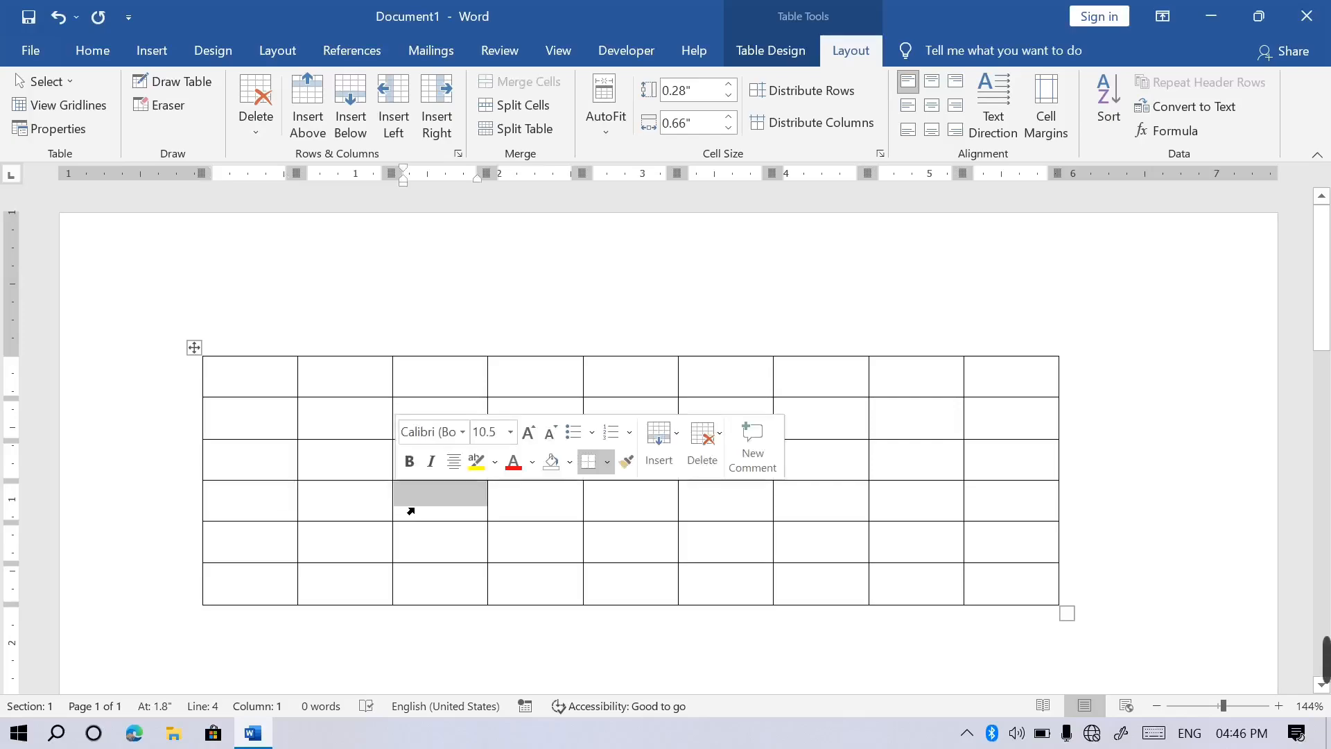
pyautogui.click(78, 83)
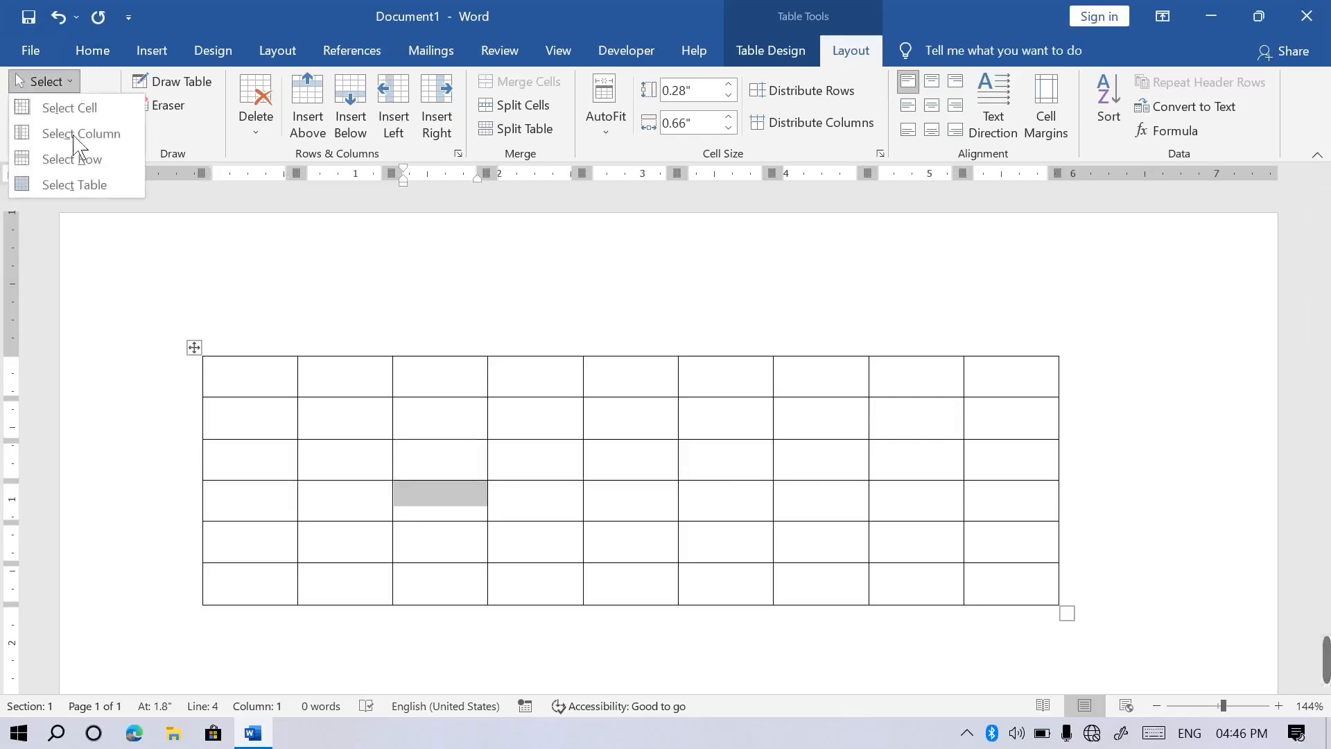
pyautogui.click(106, 195)
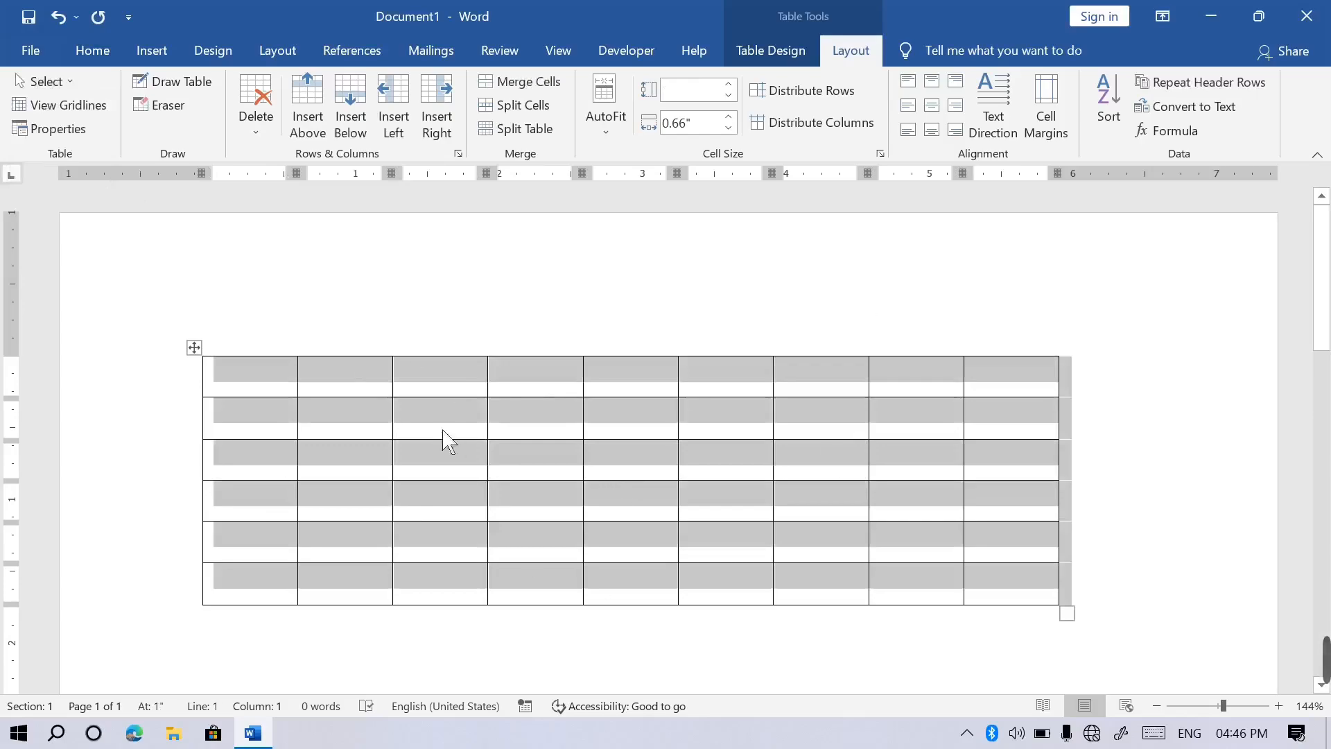
pyautogui.click(436, 336)
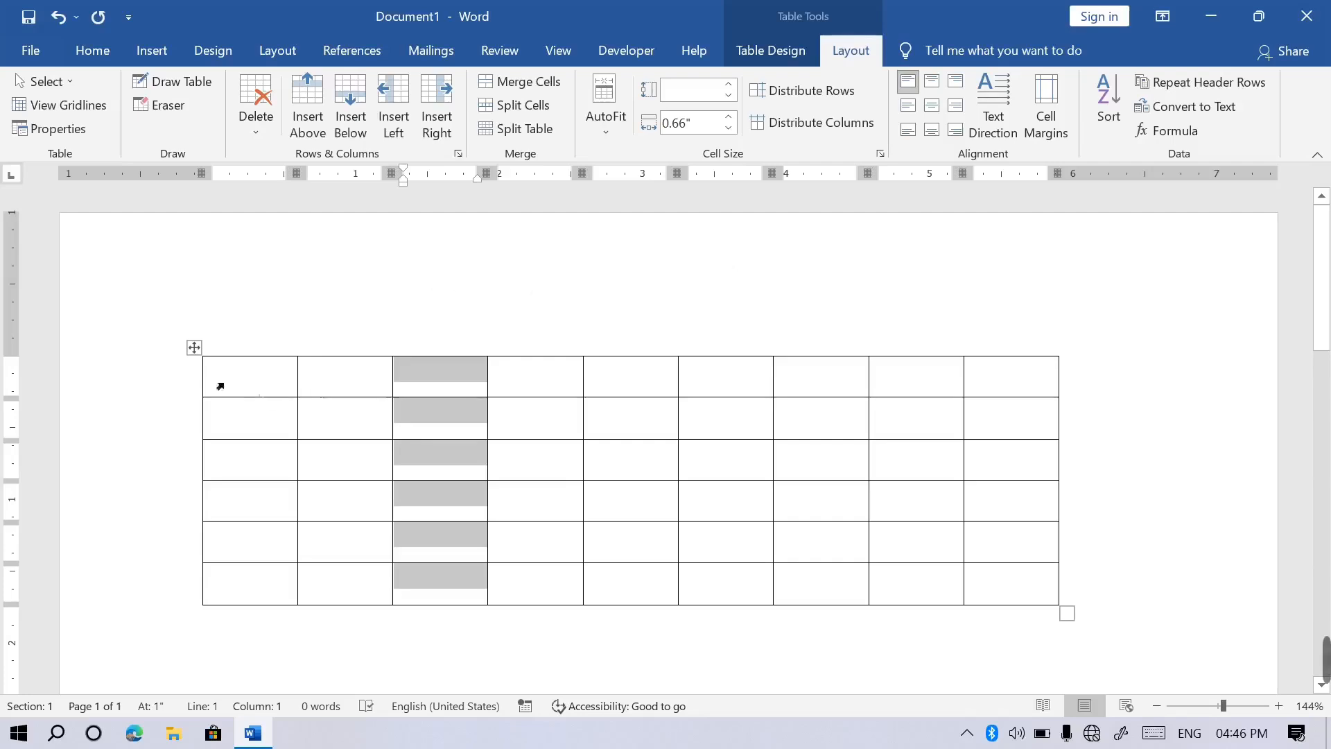
# Select the 9x6 table and turn on View Gridlines in the table Layout tools.
pyautogui.click(194, 348)
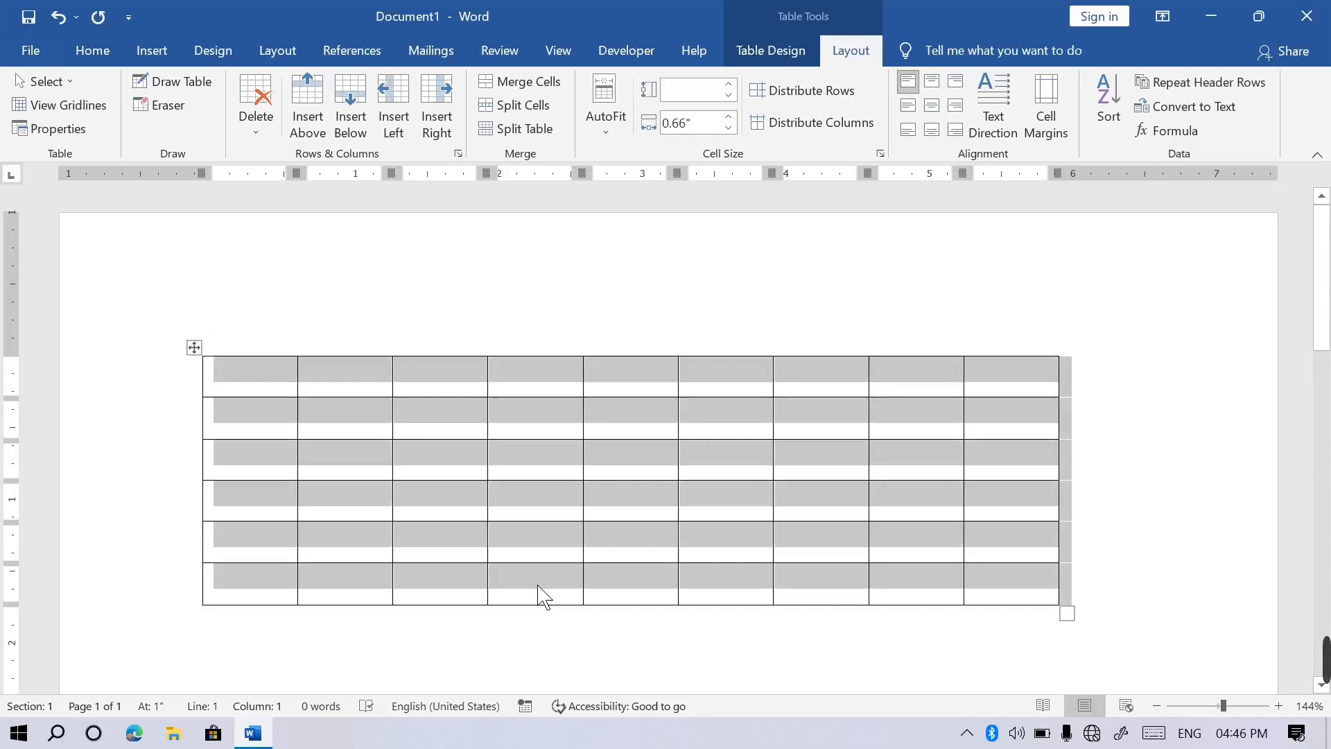
pyautogui.click(69, 81)
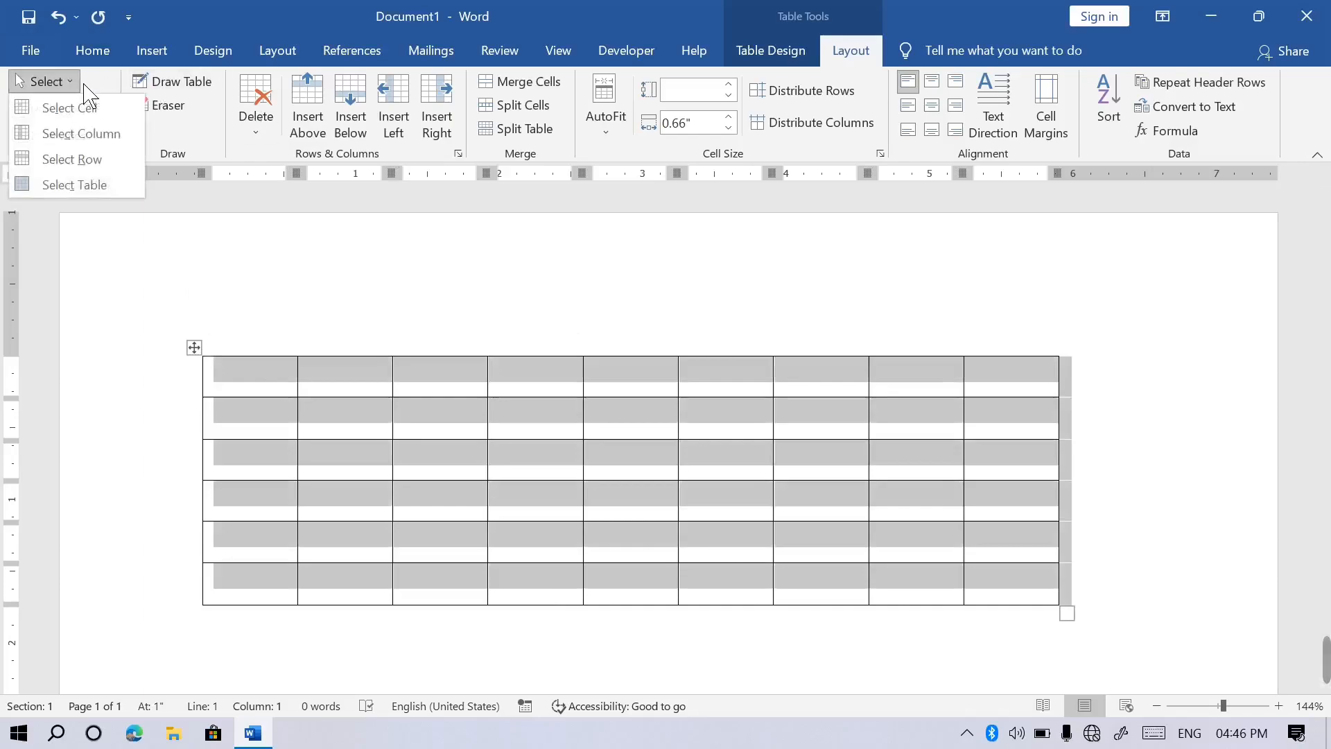
pyautogui.click(84, 85)
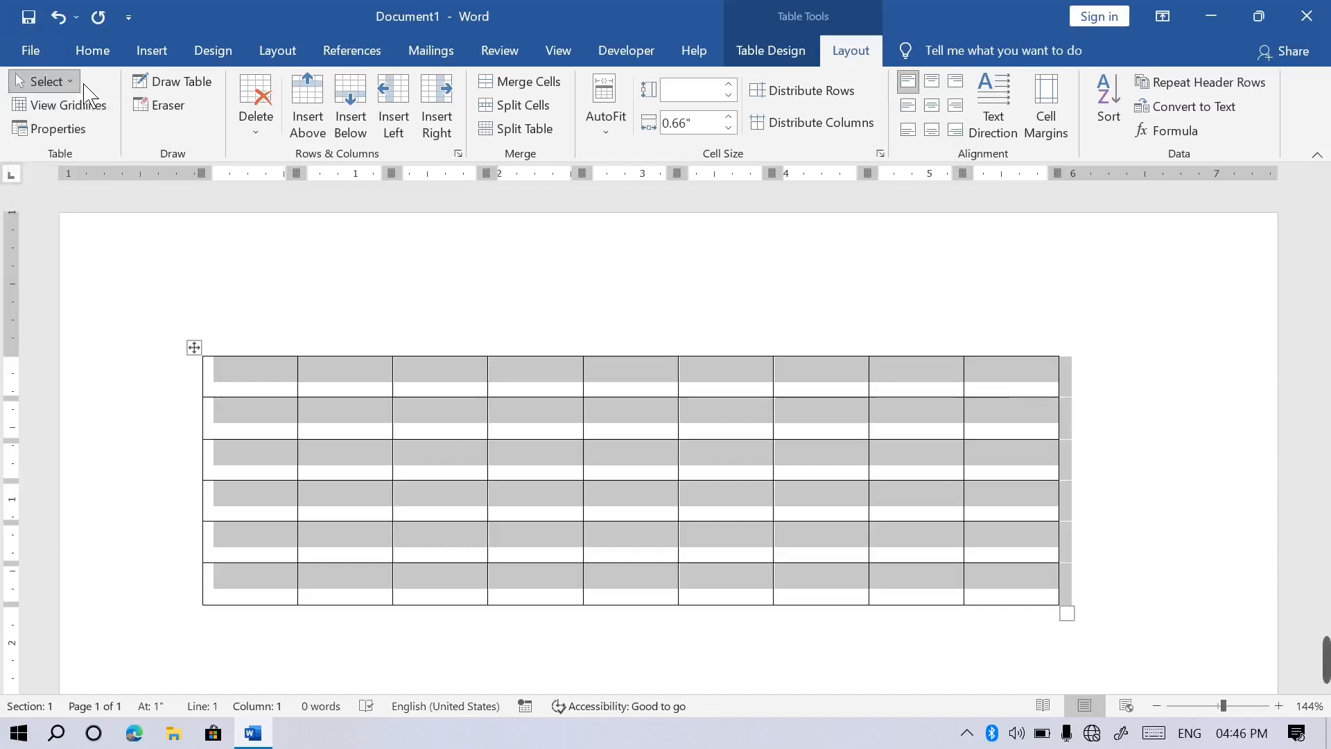
pyautogui.click(416, 515)
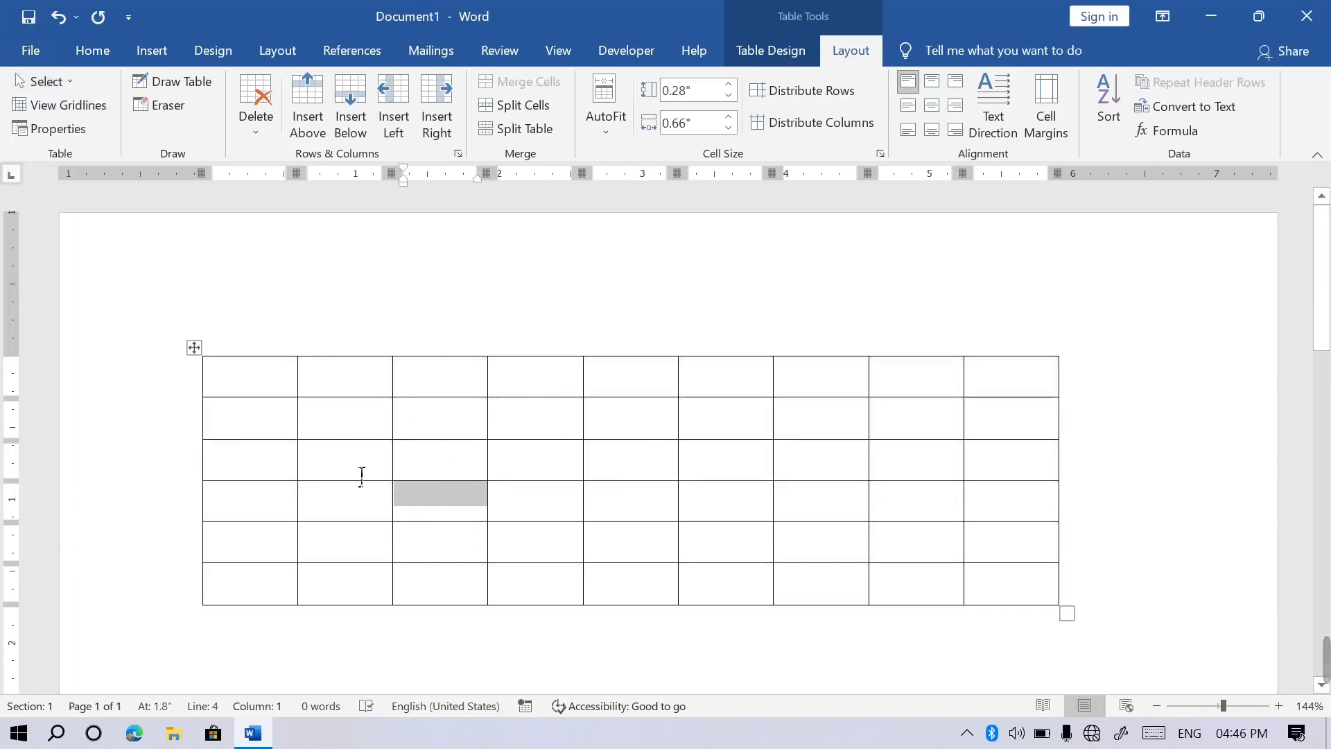
pyautogui.click(89, 114)
pyautogui.click(90, 111)
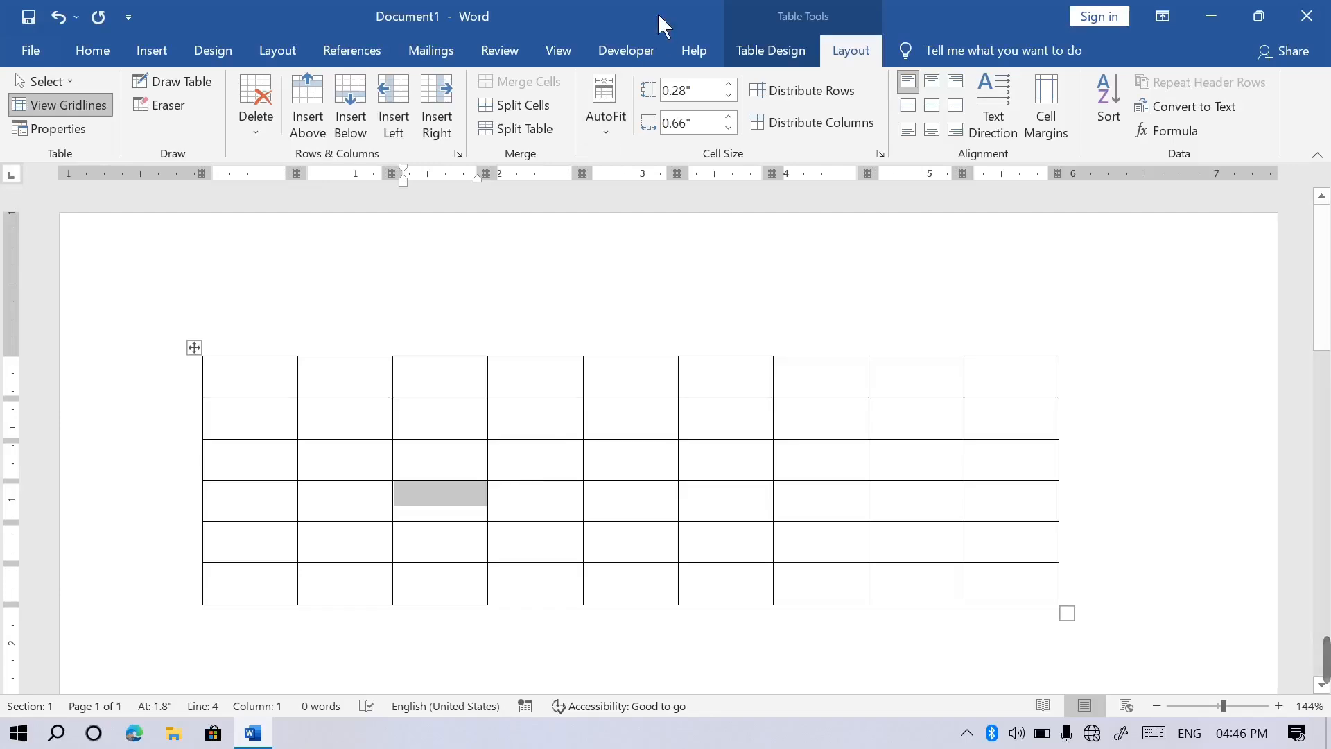
pyautogui.click(779, 50)
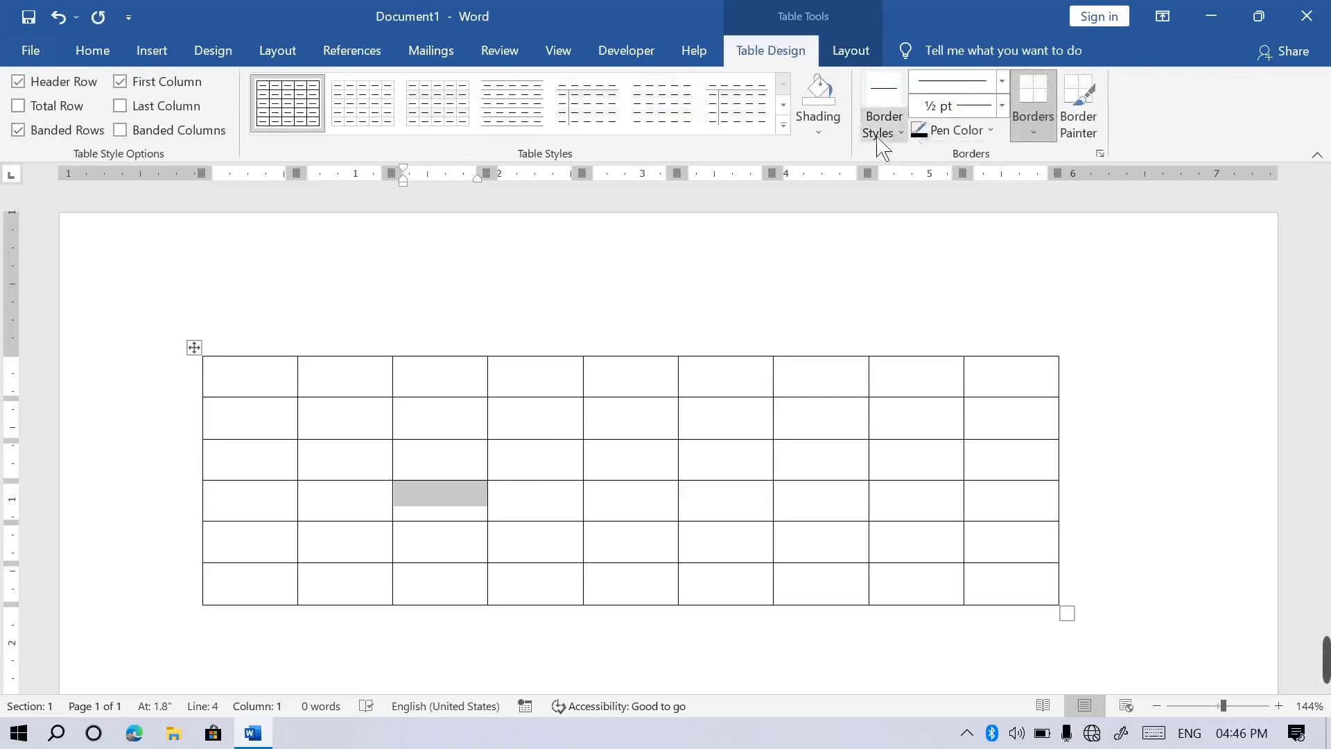
# Apply No Border to the selected cell, then to the whole 9x6 table.
pyautogui.click(1048, 135)
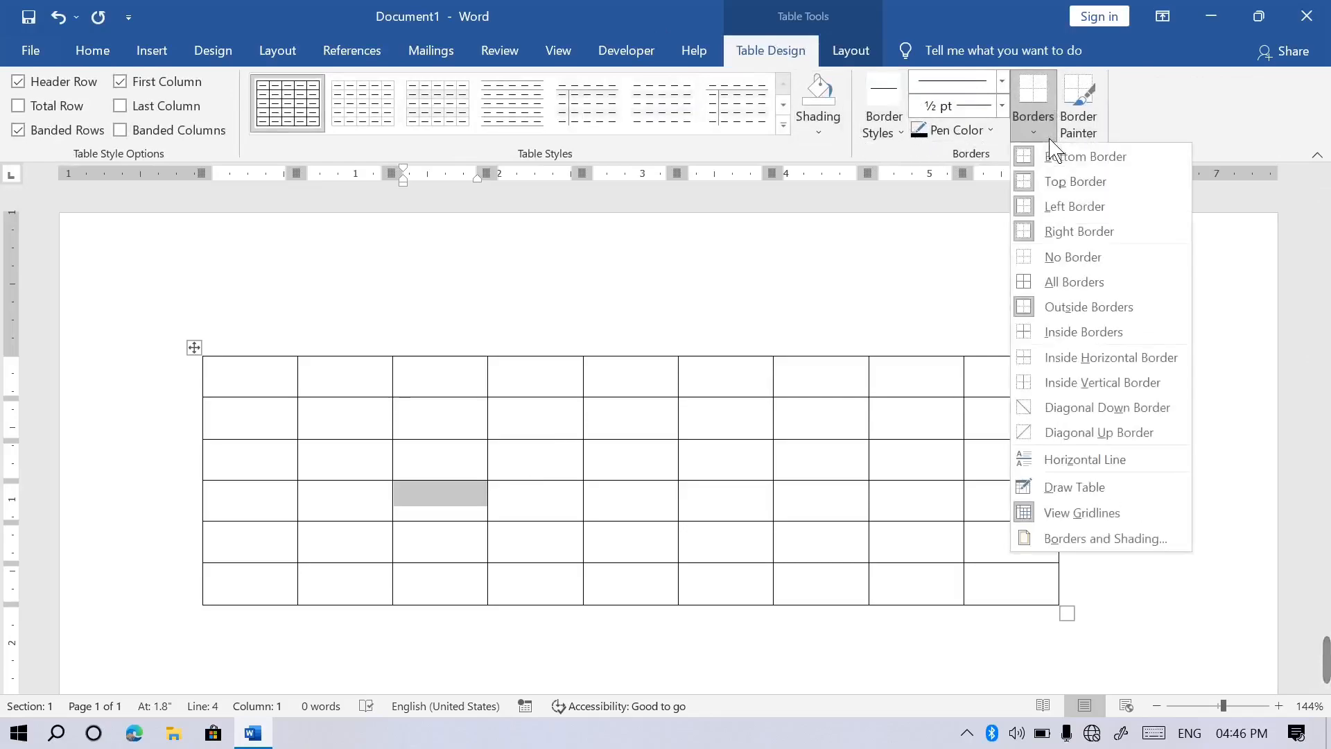
pyautogui.click(1067, 267)
pyautogui.click(201, 354)
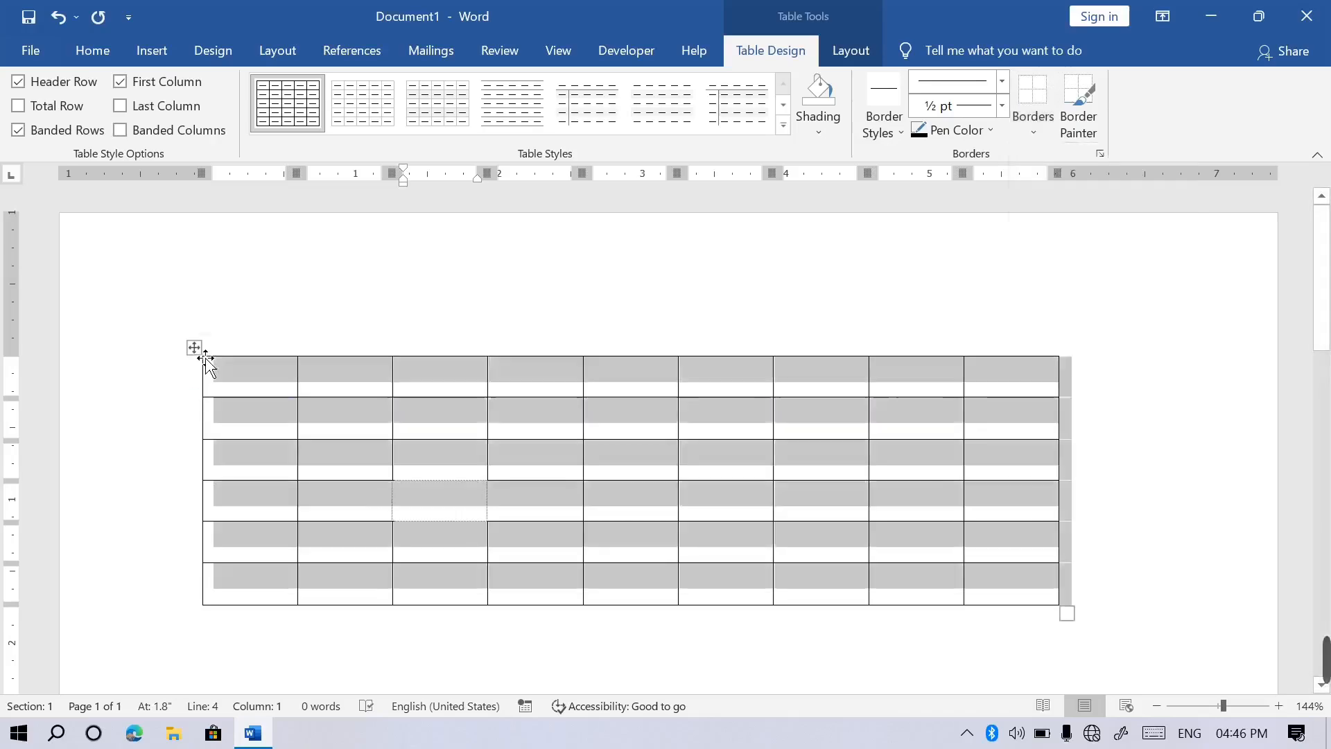
pyautogui.click(1038, 144)
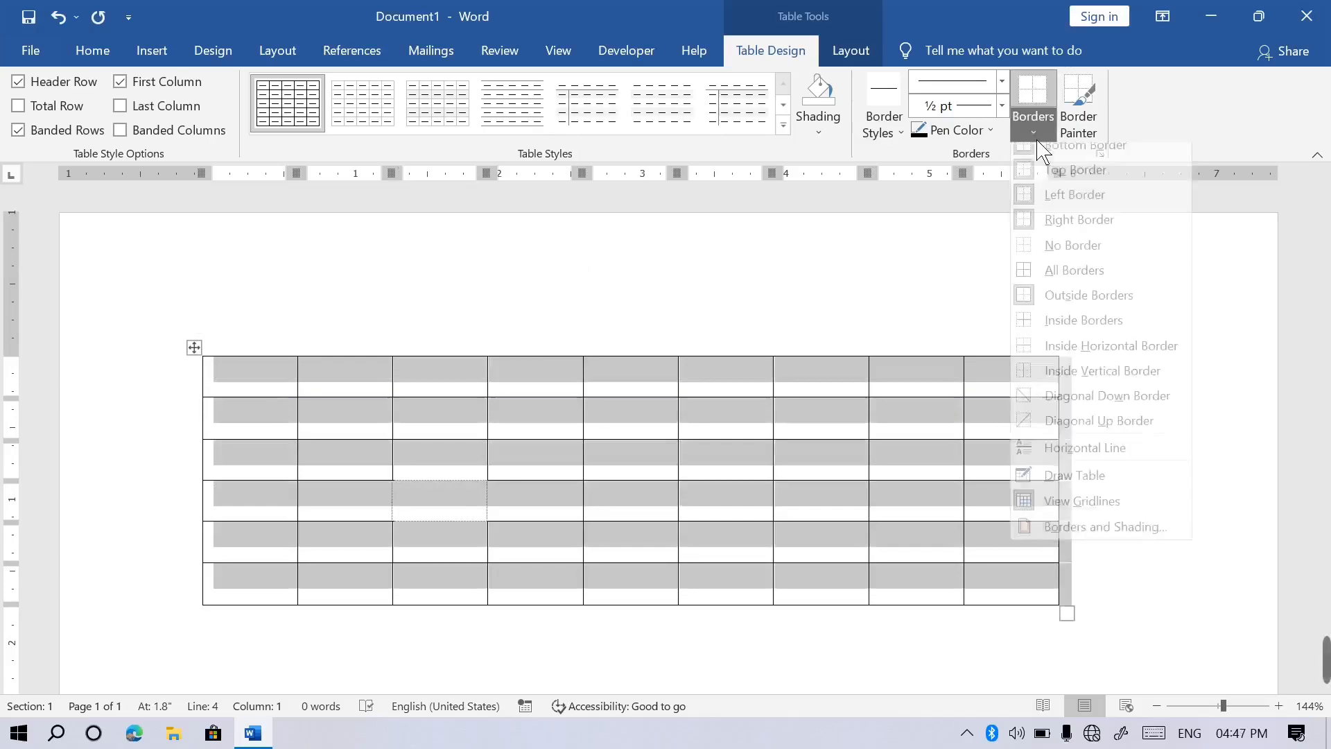
pyautogui.click(1047, 260)
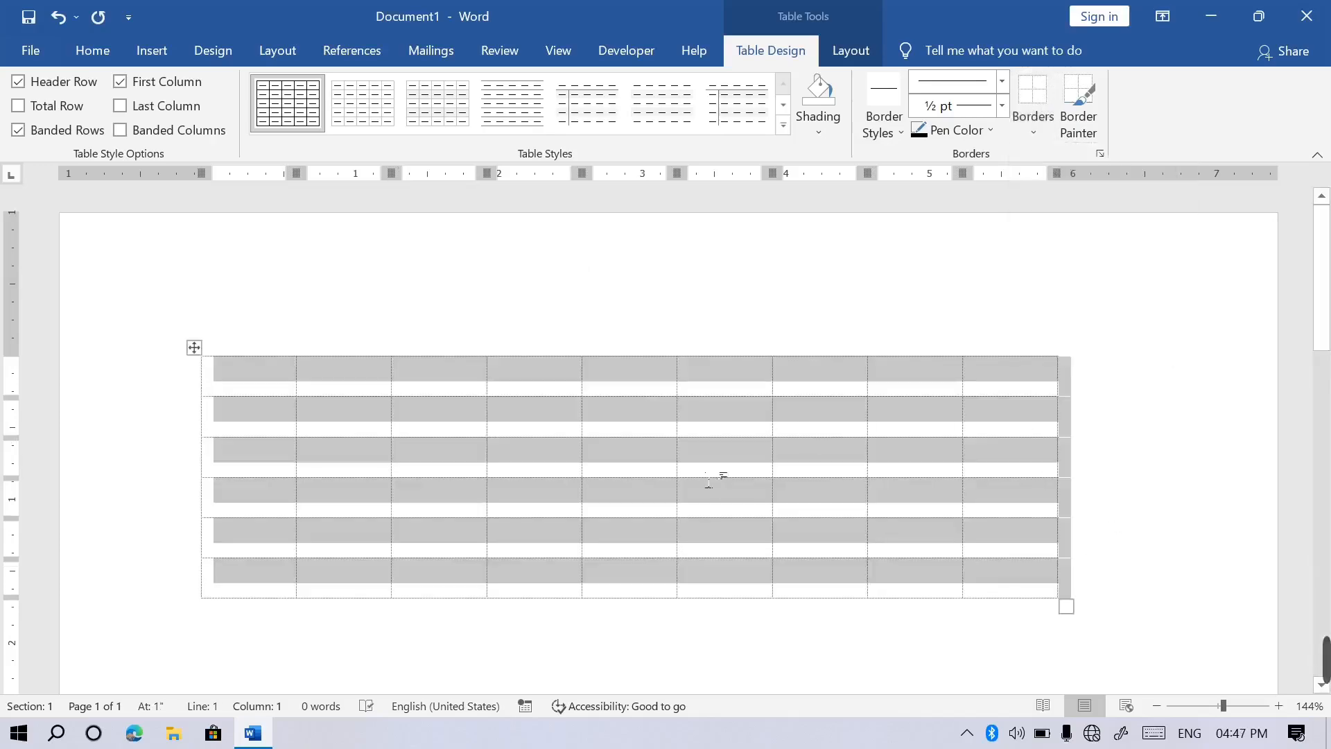
pyautogui.click(709, 478)
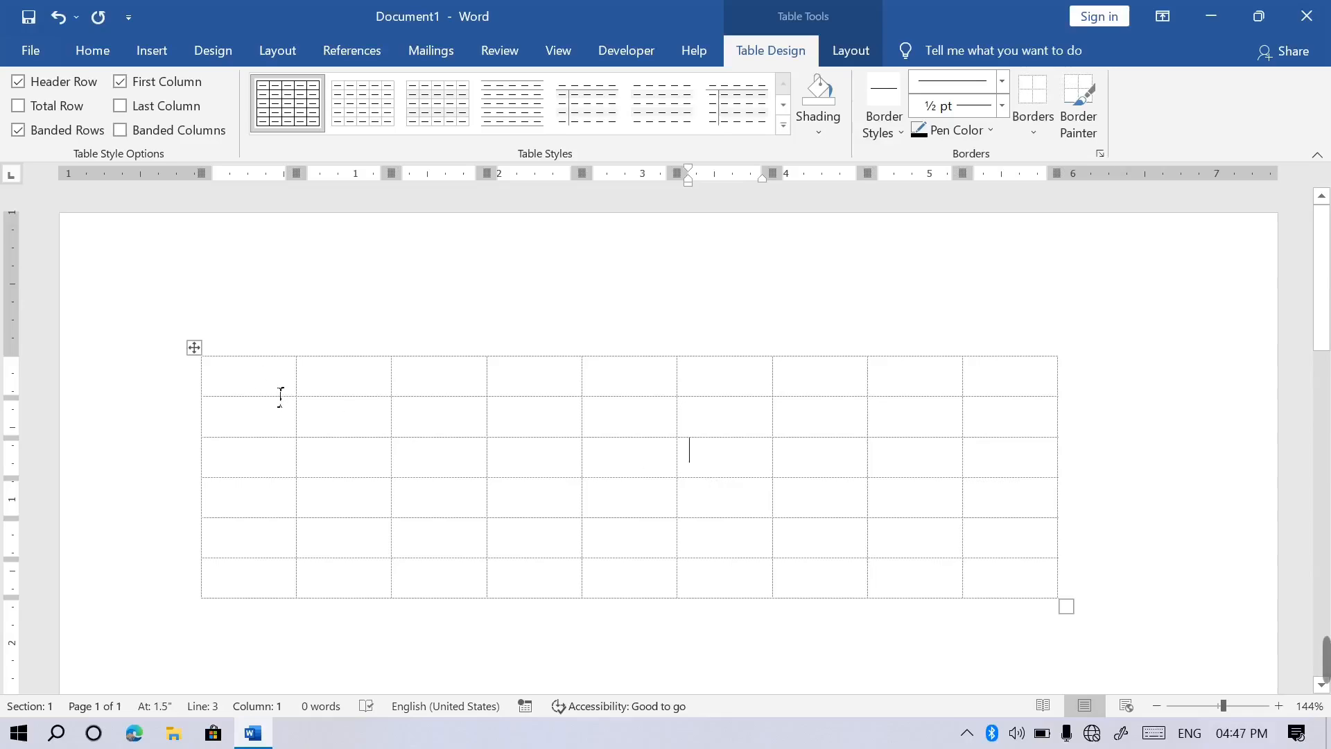
# Check the borderless table in print preview, then start a new blank document.
pyautogui.moveTo(281, 397); pyautogui.dragTo(460, 410)
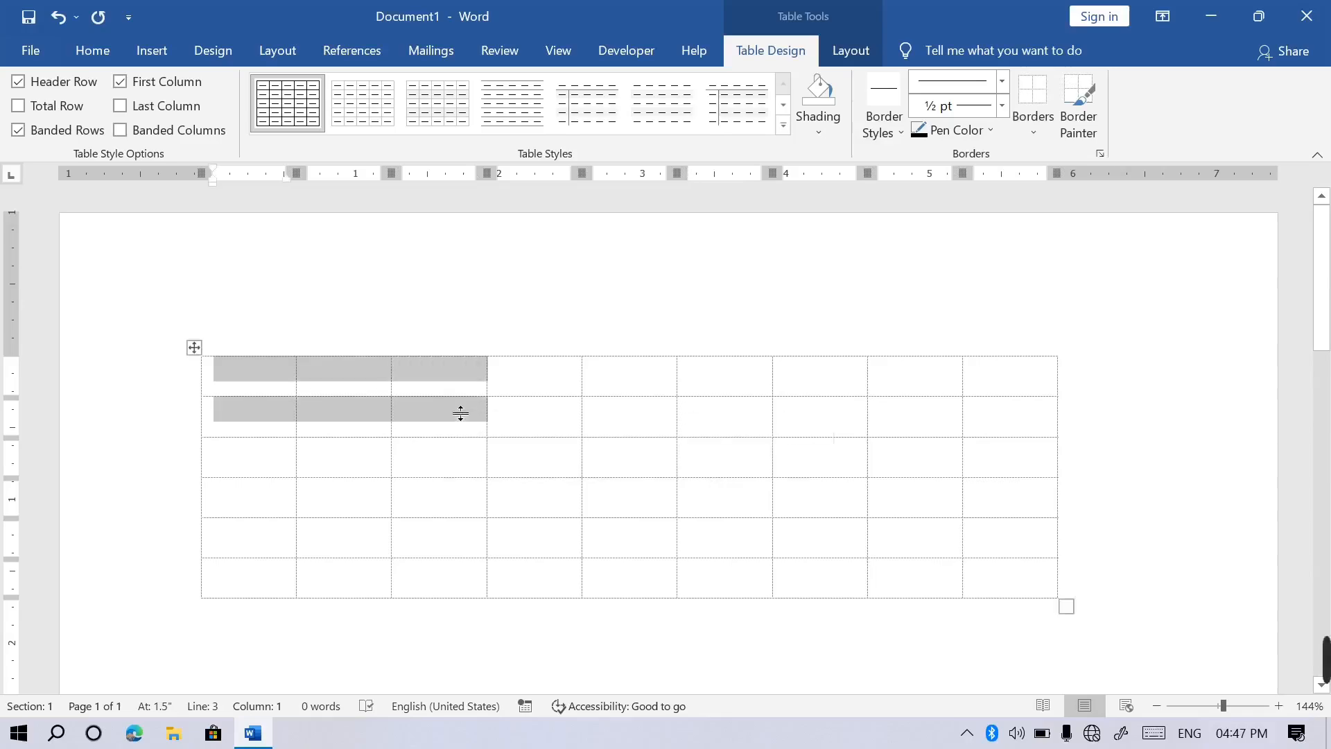
pyautogui.click(430, 500)
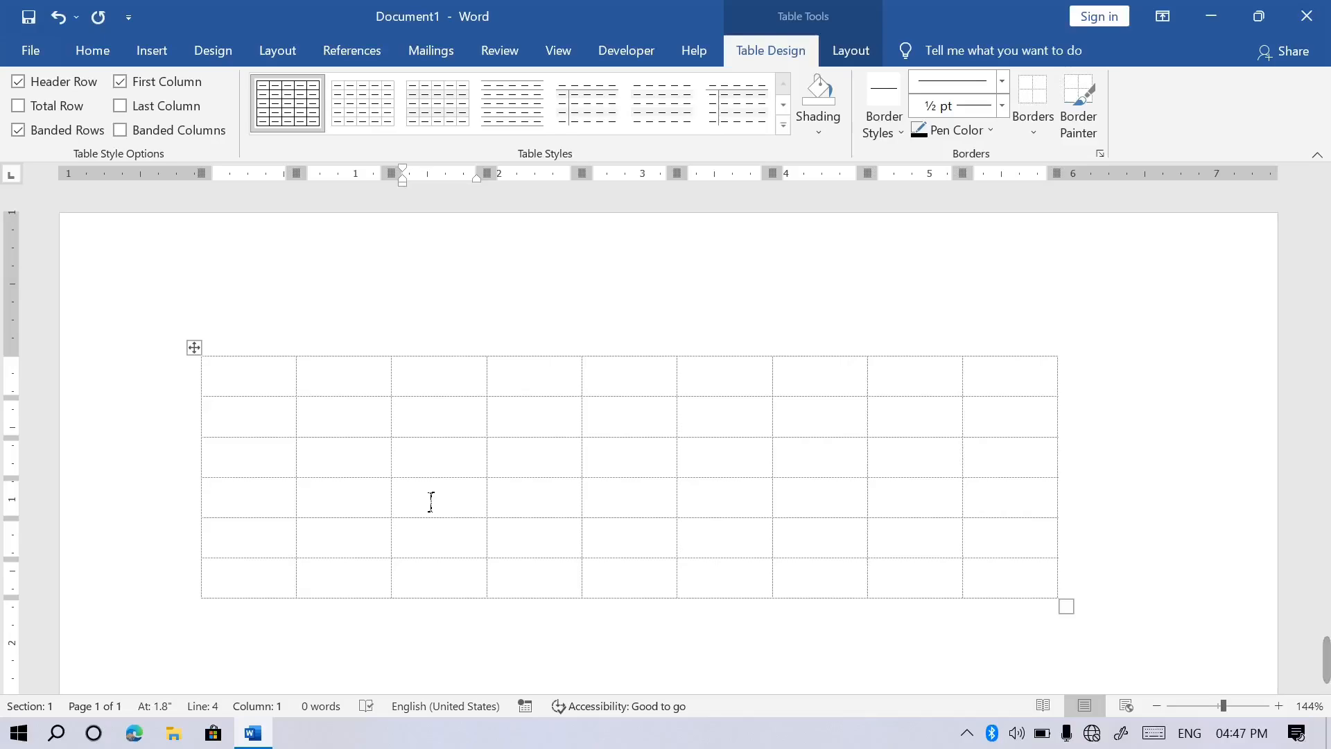
pyautogui.hotkey('ctrl', 'p')
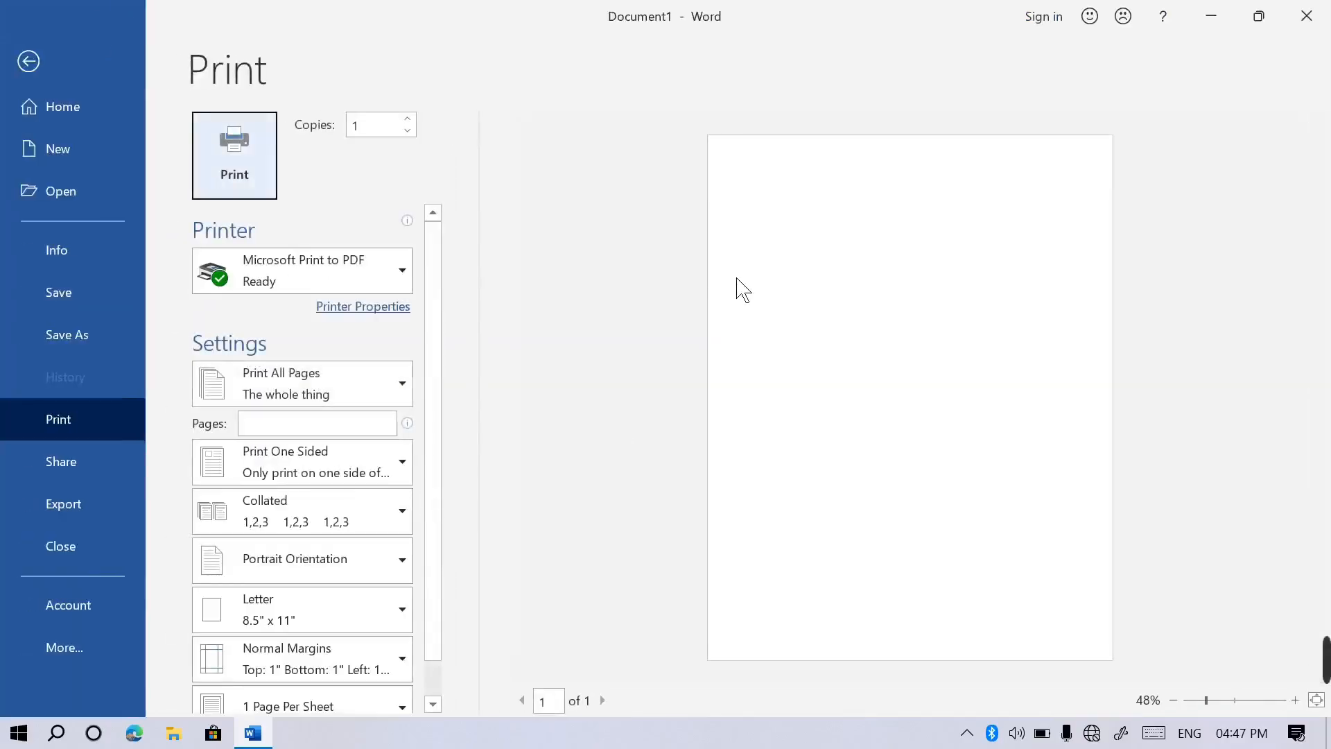
pyautogui.click(26, 75)
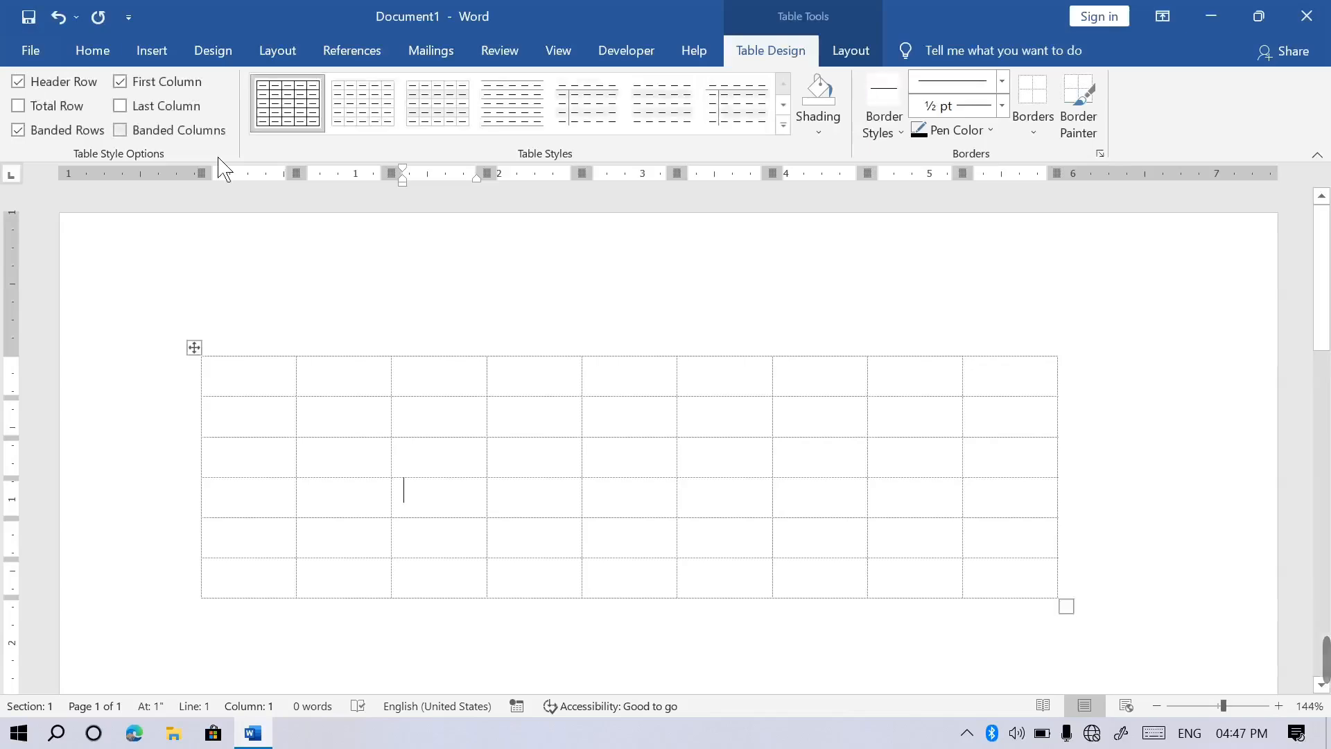
pyautogui.hotkey('ctrl', 'n')
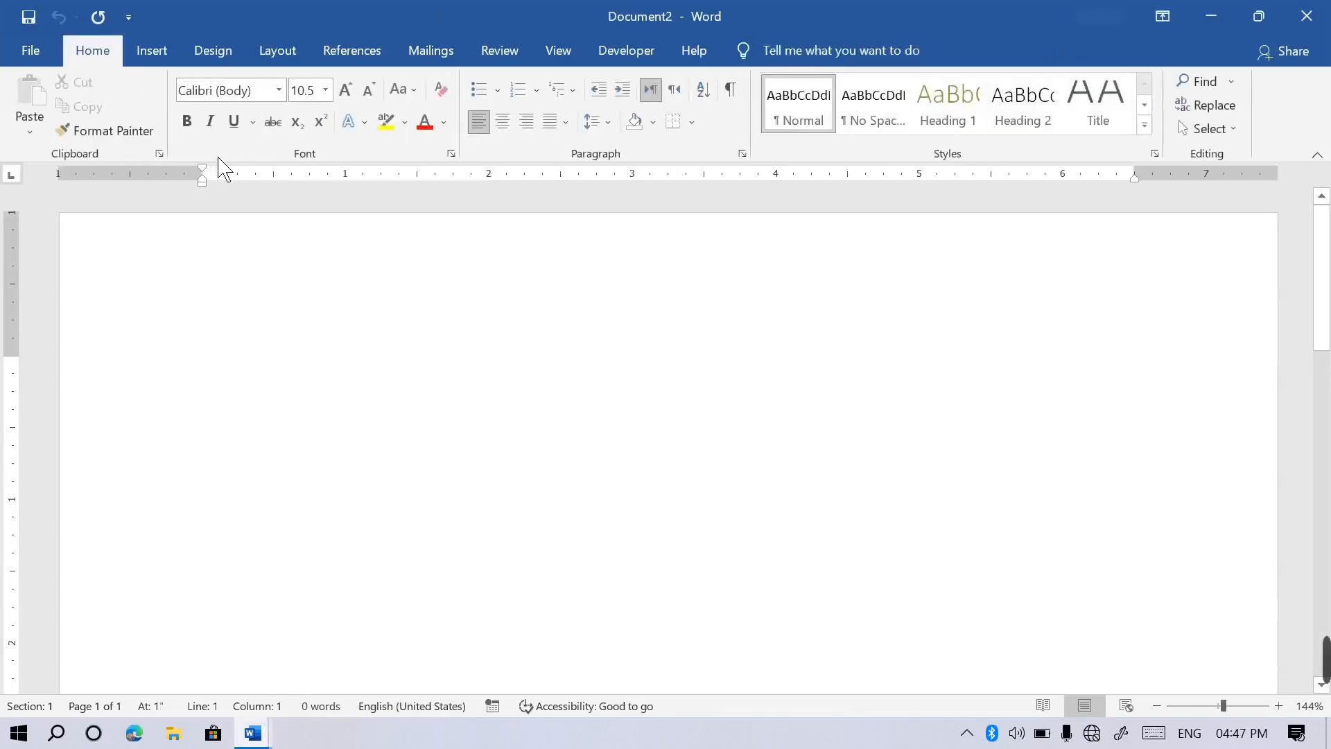
# Type '1 what is computer?' as the first line, fixing the typo, and leave an empty line below.
pyautogui.write('1')
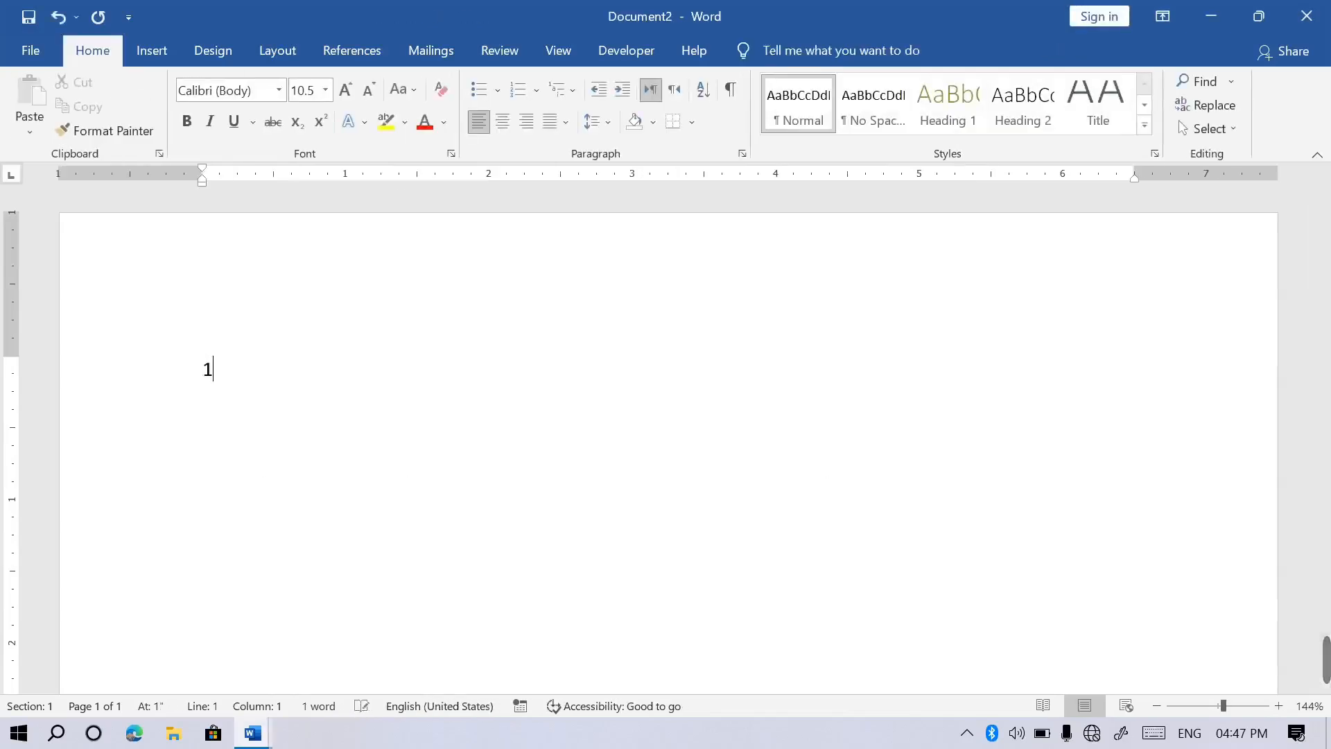
pyautogui.write(' what is ')
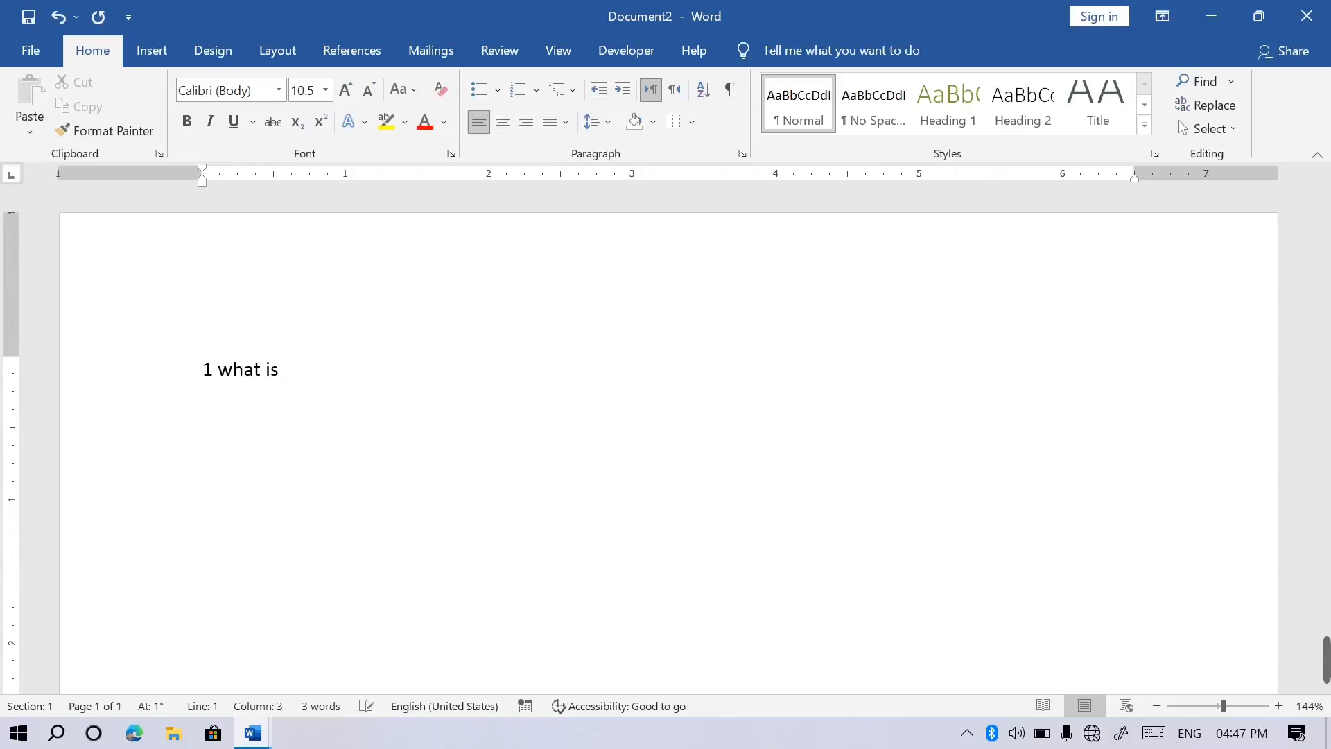
pyautogui.write('compouter')
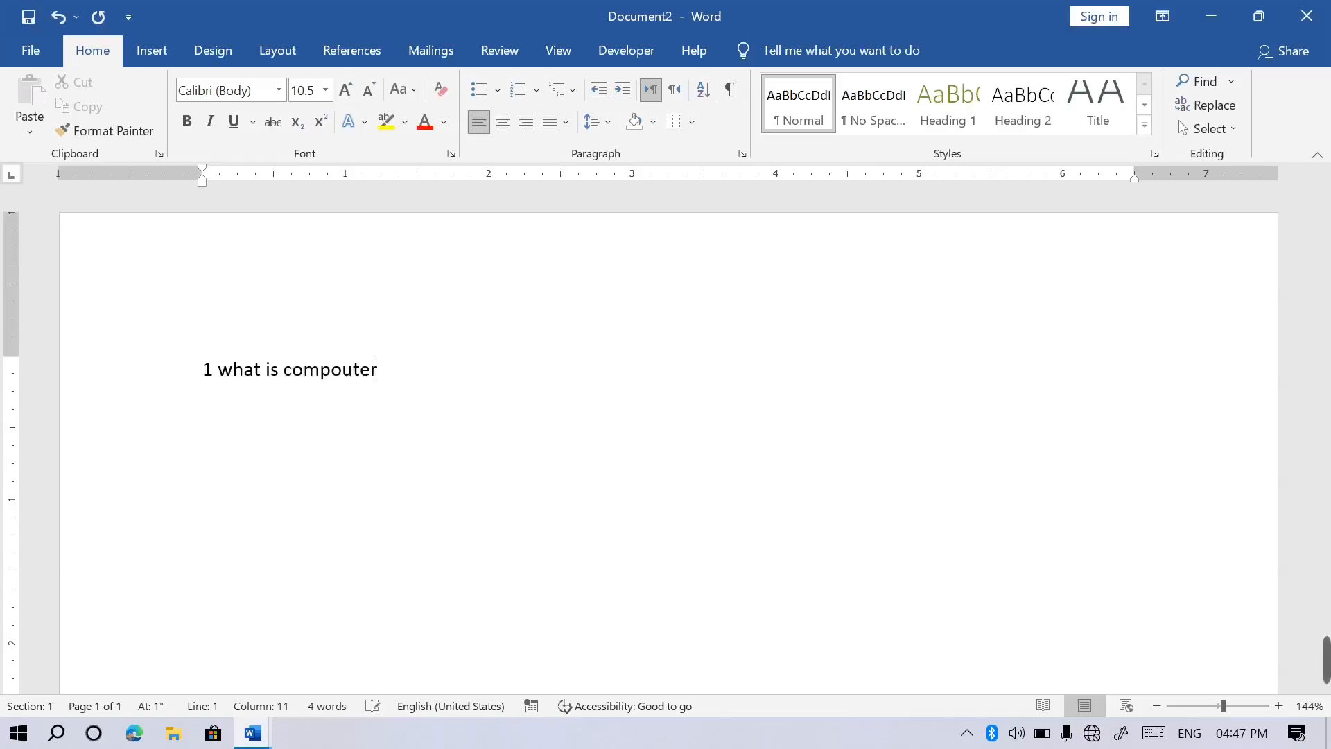
pyautogui.press('BackSpace')
pyautogui.press('BackSpace')
pyautogui.press('BackSpace')
pyautogui.press('BackSpace')
pyautogui.write('ute')
pyautogui.press('Return')
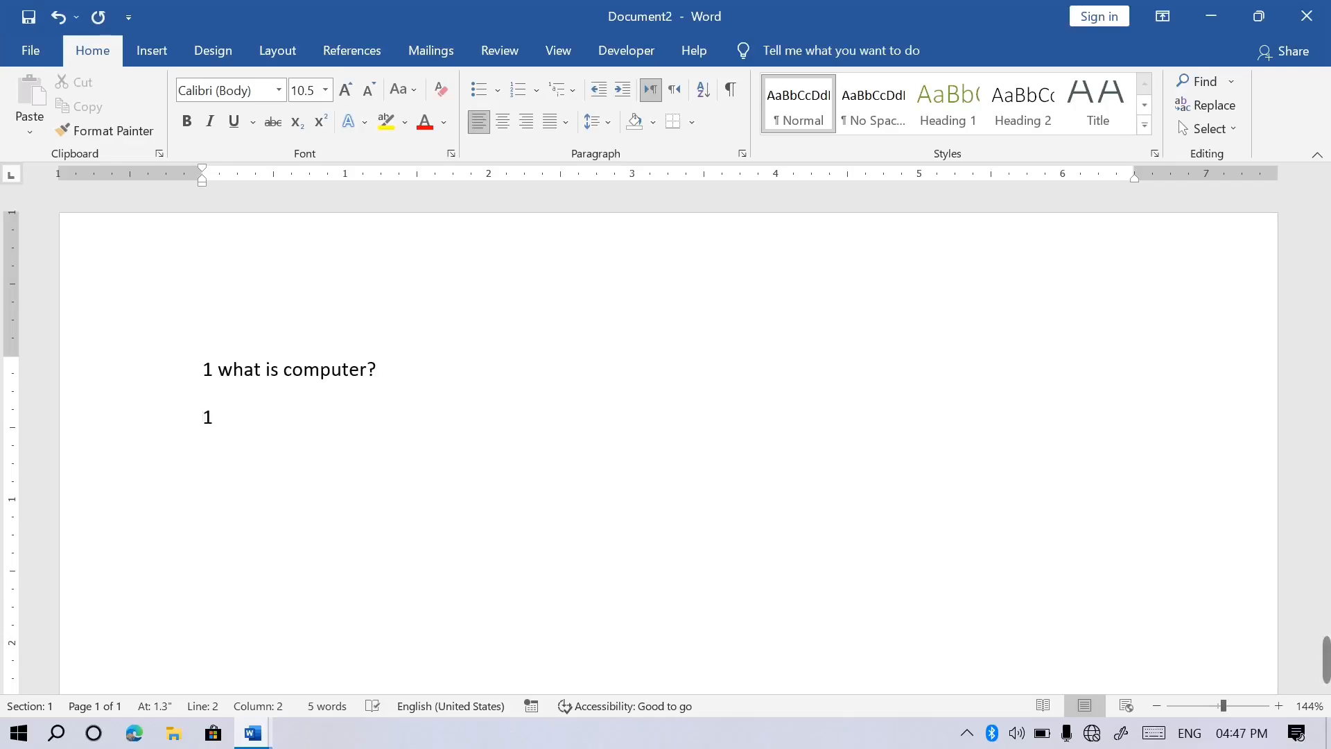
pyautogui.press('BackSpace')
# Insert a 4x1 table under the question holding '1: ele', 'Mouse', 'Hjh' and 'hsdk'.
pyautogui.click(153, 52)
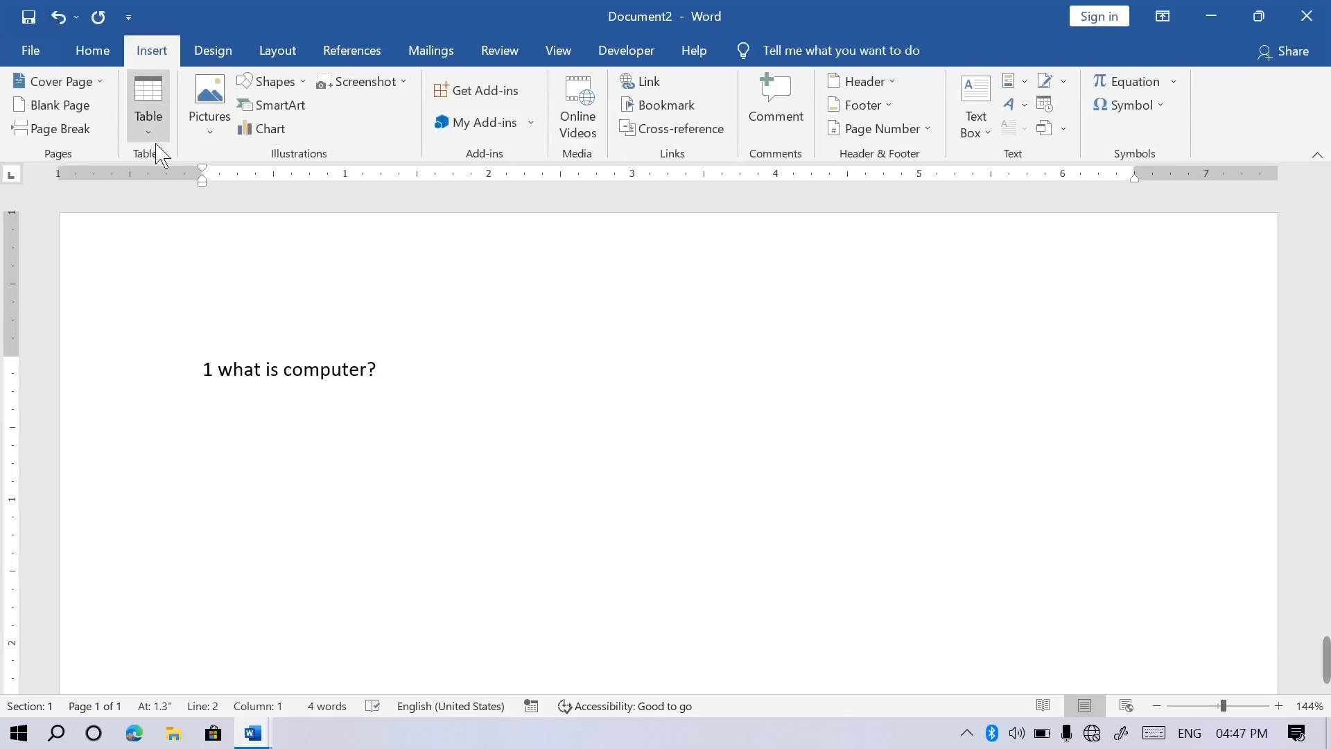
pyautogui.click(146, 118)
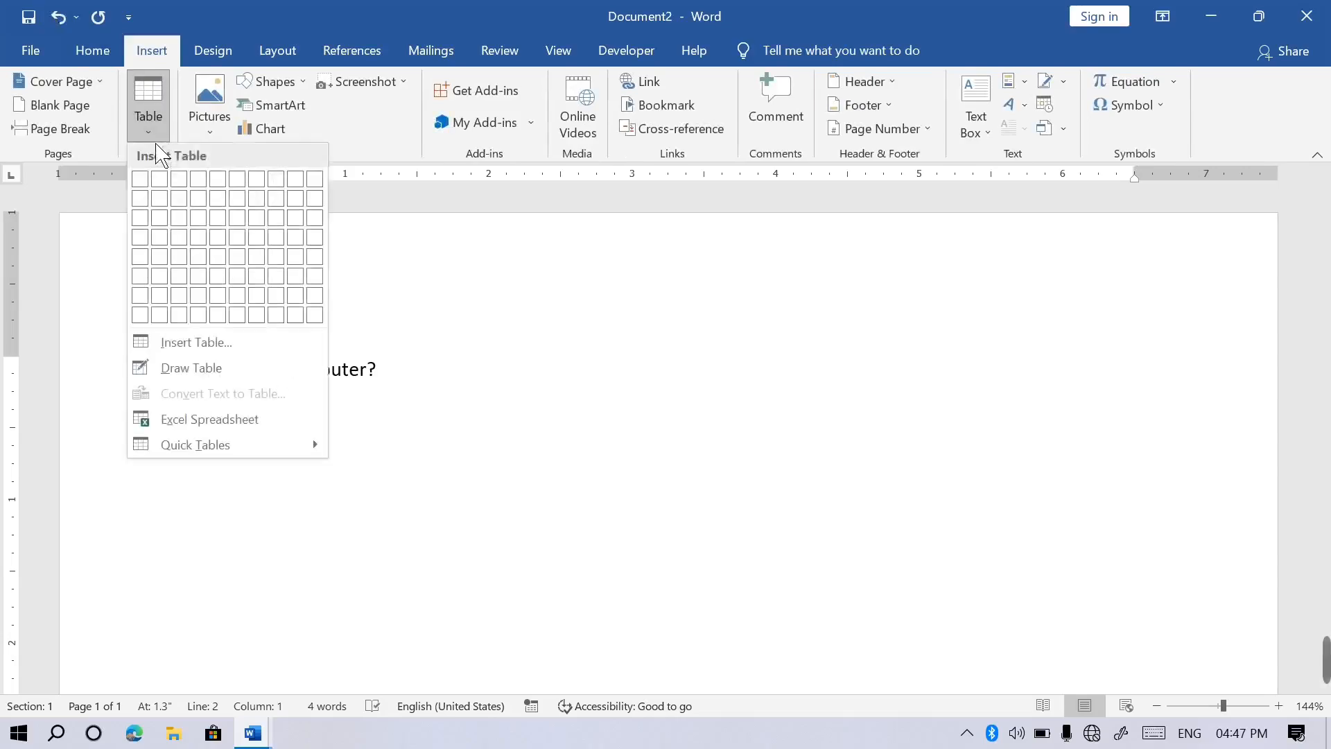
pyautogui.click(214, 191)
pyautogui.write('1')
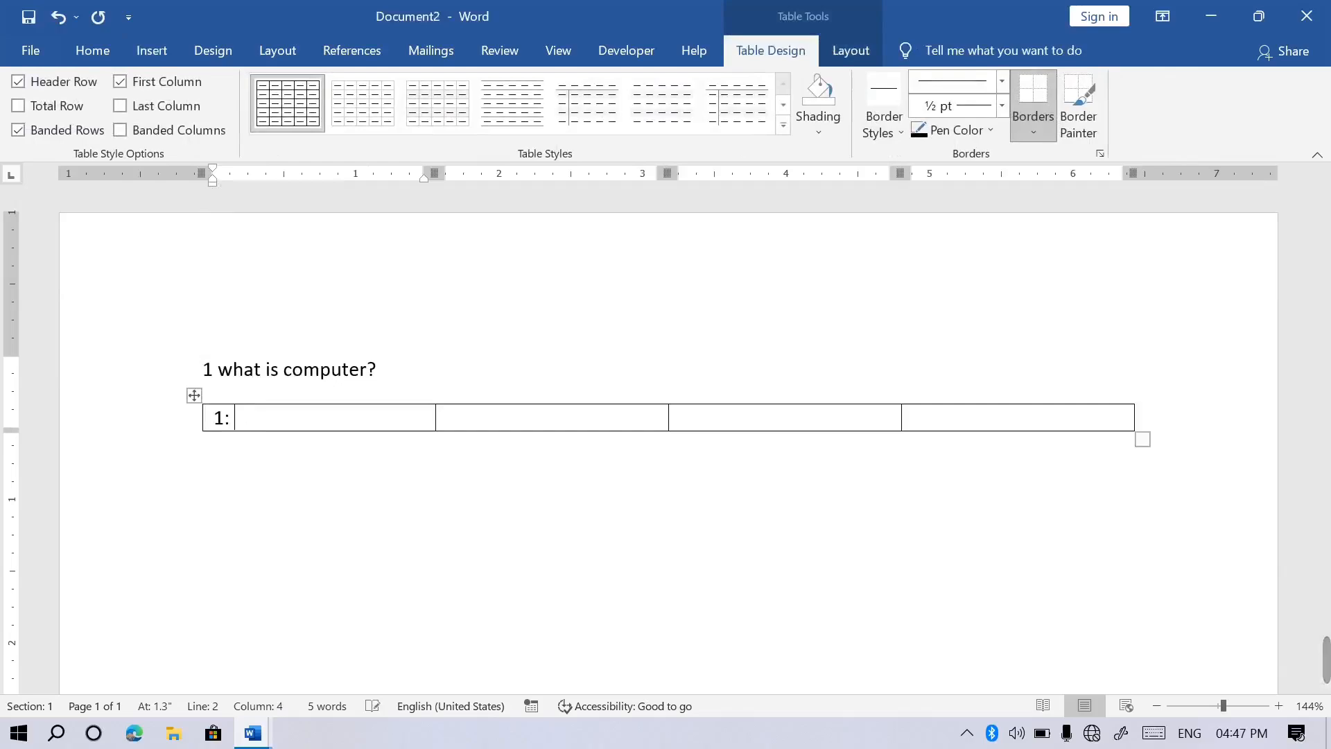
pyautogui.write(': ele')
pyautogui.press('Tab')
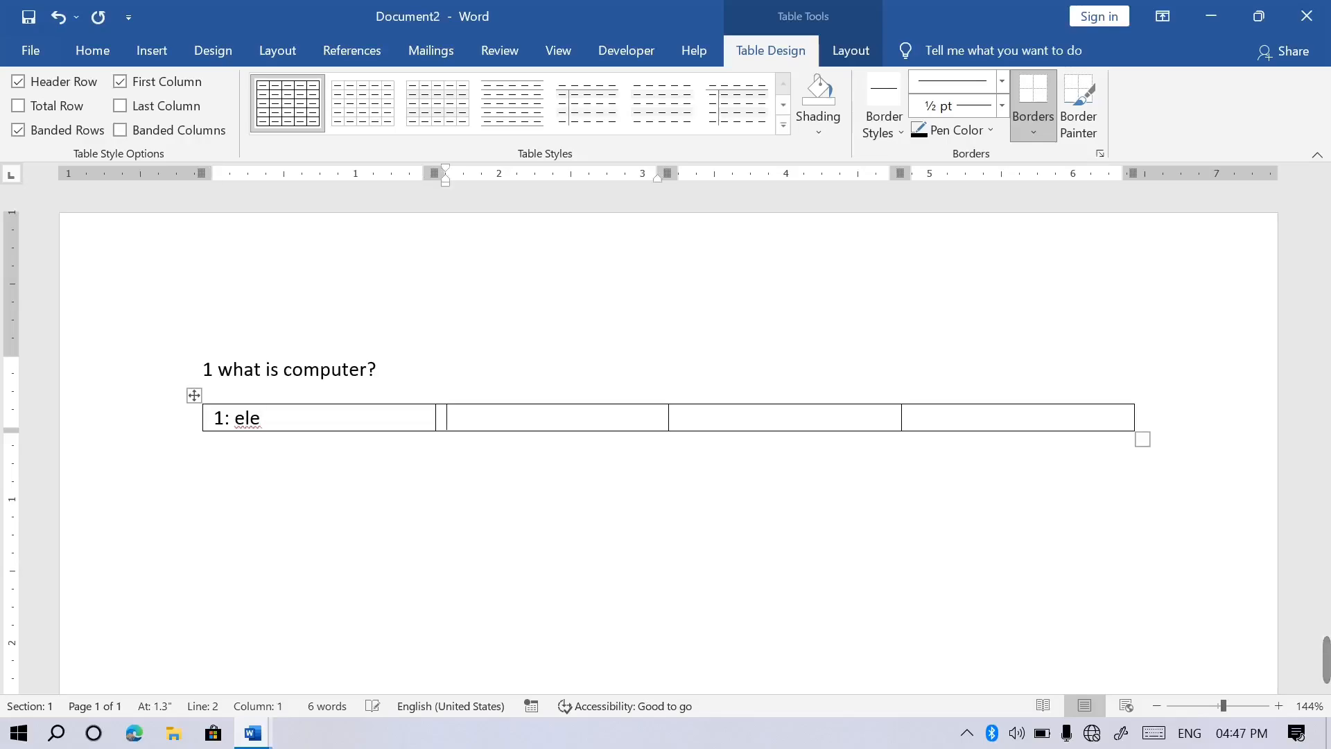
pyautogui.write('mouse')
pyautogui.press('Tab')
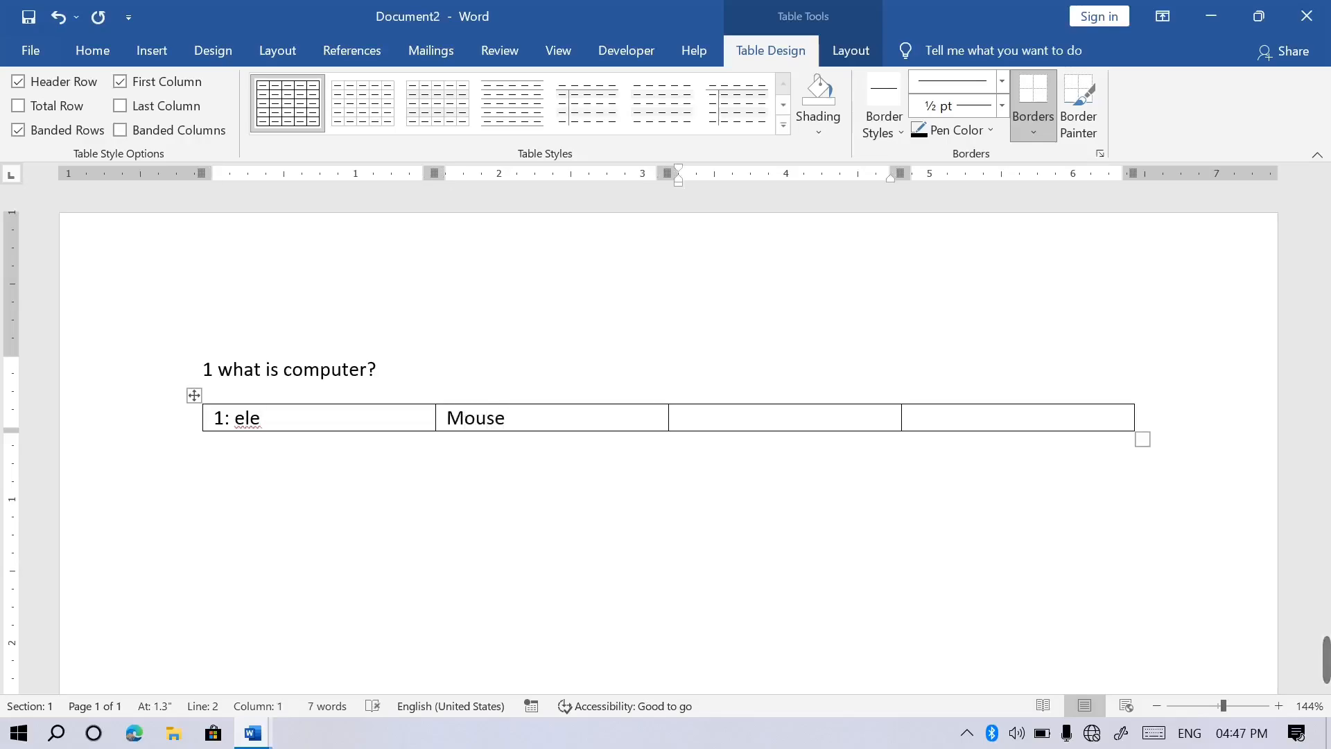
pyautogui.write('hjh')
pyautogui.press('Tab')
pyautogui.write('hsdk')
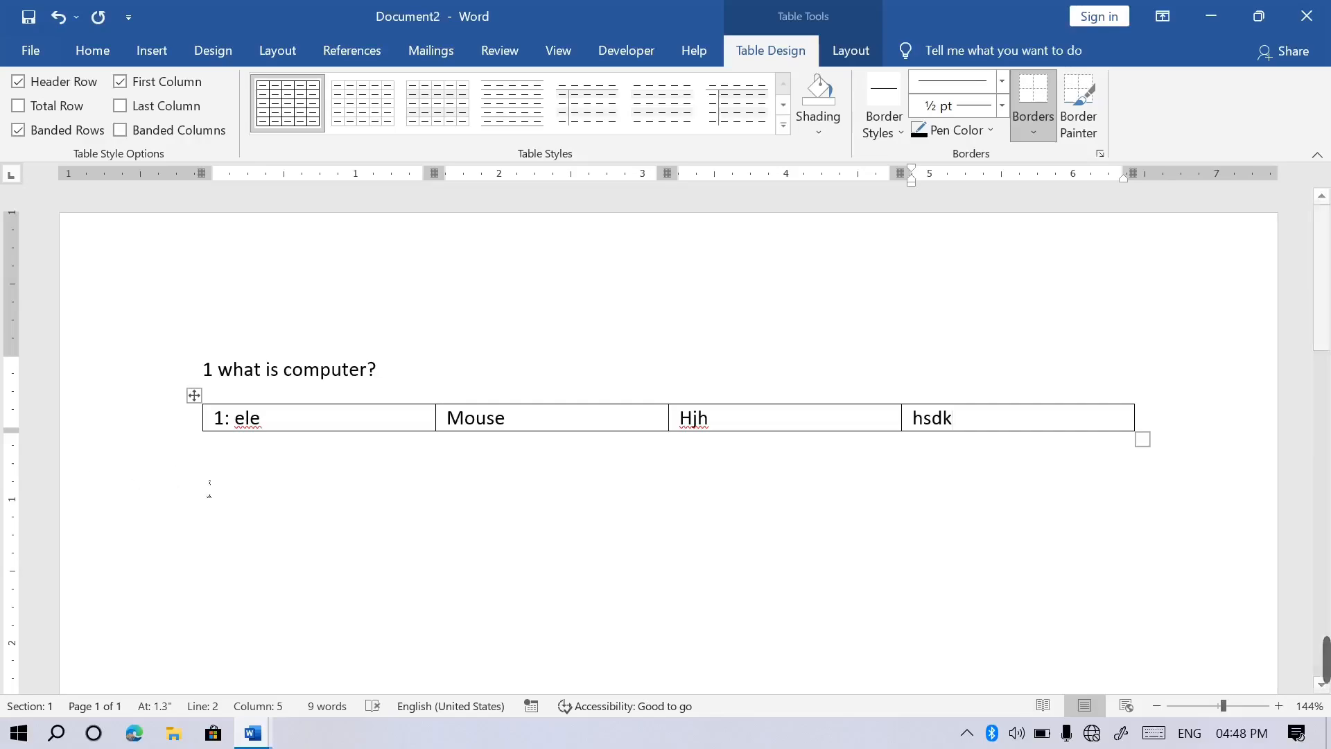
pyautogui.click(253, 457)
# Copy the question-and-table block, paste it twice, and check the result in print preview.
pyautogui.moveTo(213, 388); pyautogui.dragTo(349, 444)
pyautogui.hotkey('ctrl', 'c')
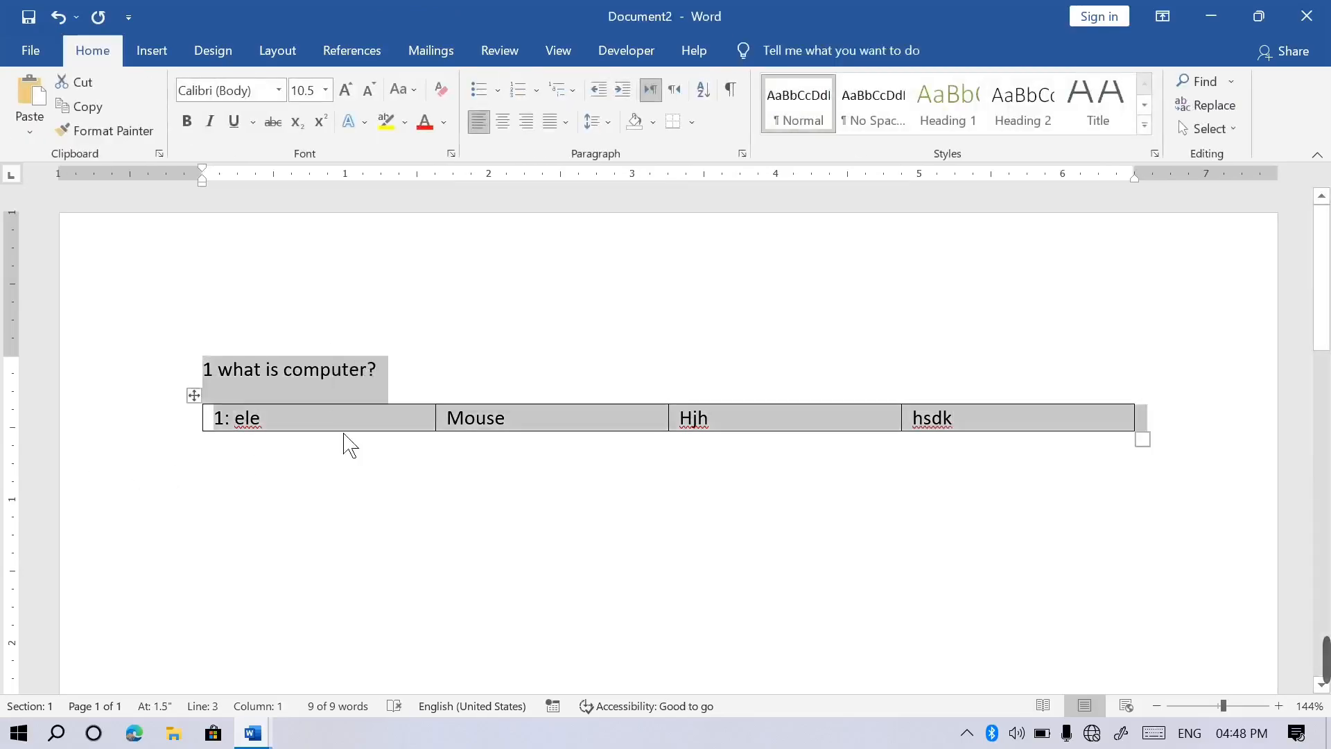
pyautogui.hotkey('ctrl', 'v')
pyautogui.hotkey('ctrl', 'v')
pyautogui.hotkey('ctrl', 'v')
pyautogui.hotkey('ctrl', 'v')
pyautogui.hotkey('ctrl', 'v')
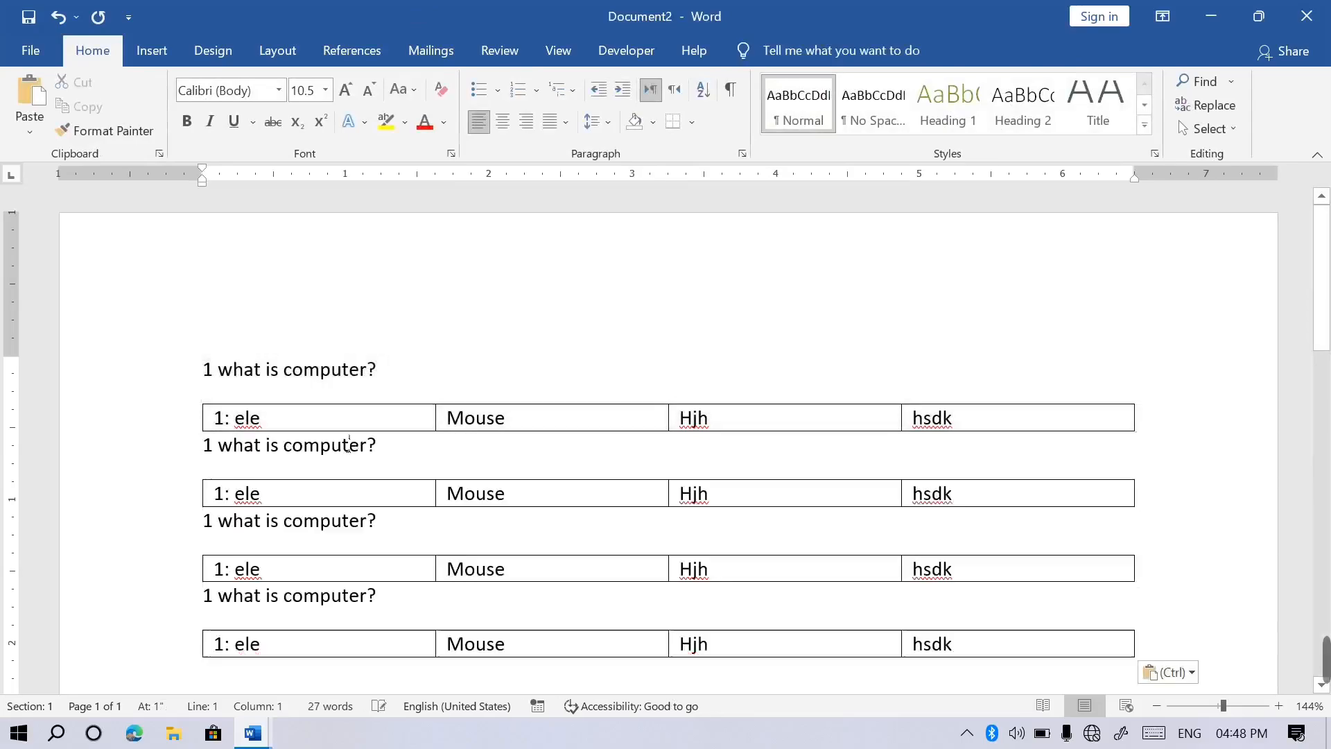
pyautogui.hotkey('ctrl', 'v')
pyautogui.hotkey('ctrl', 'v')
pyautogui.hotkey('ctrl', 'v')
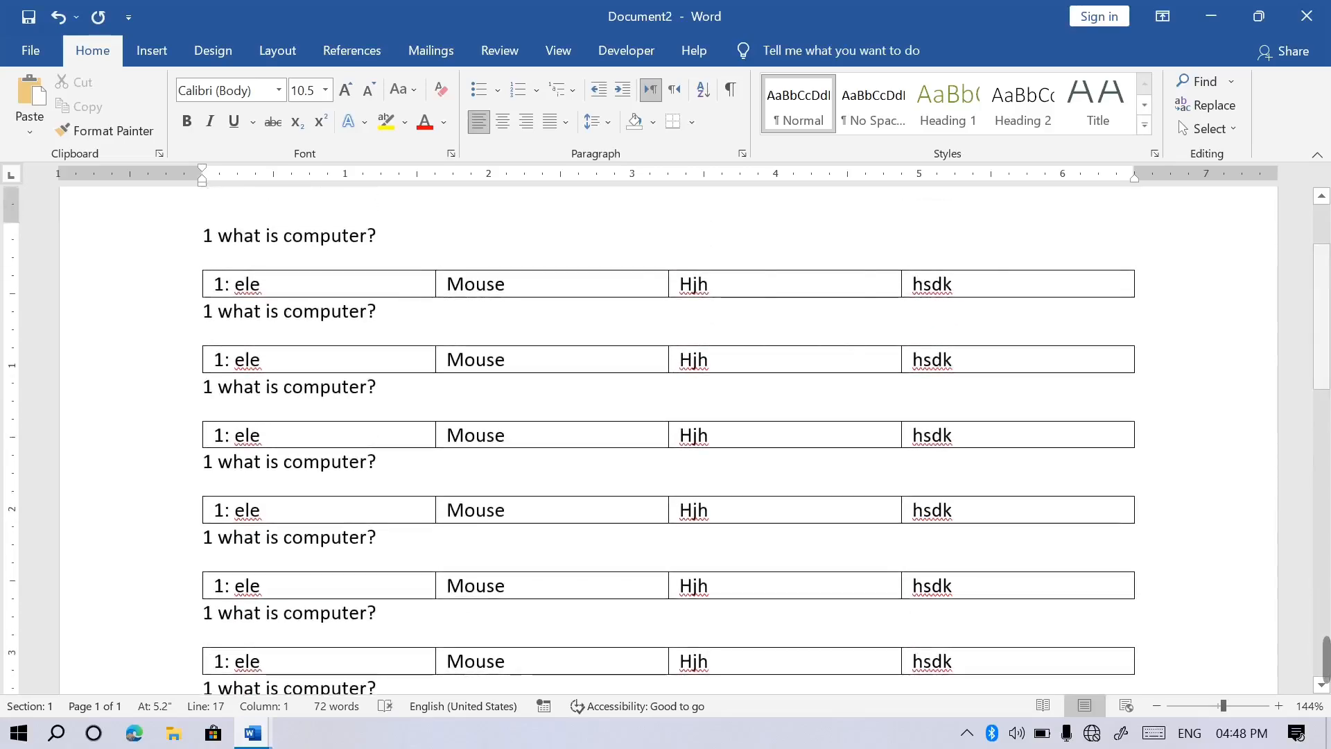
pyautogui.hotkey('ctrl', 'p')
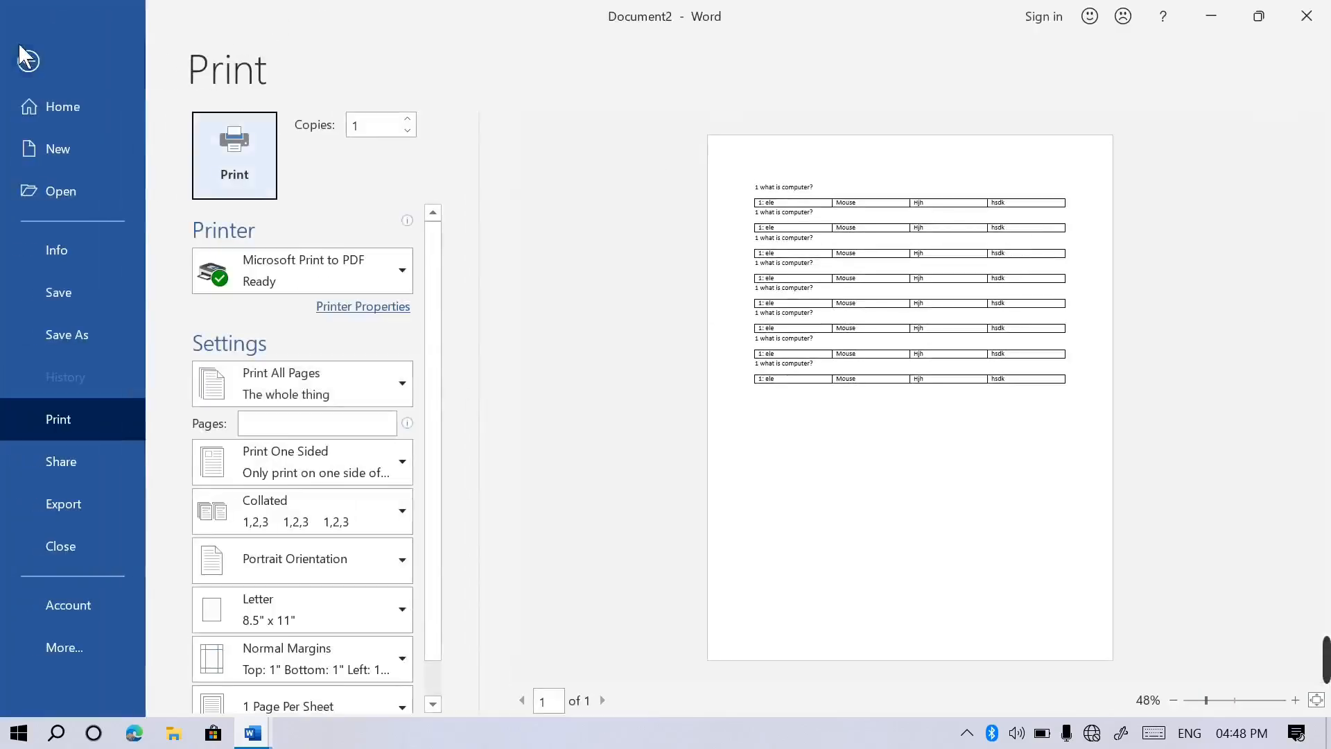
pyautogui.click(28, 64)
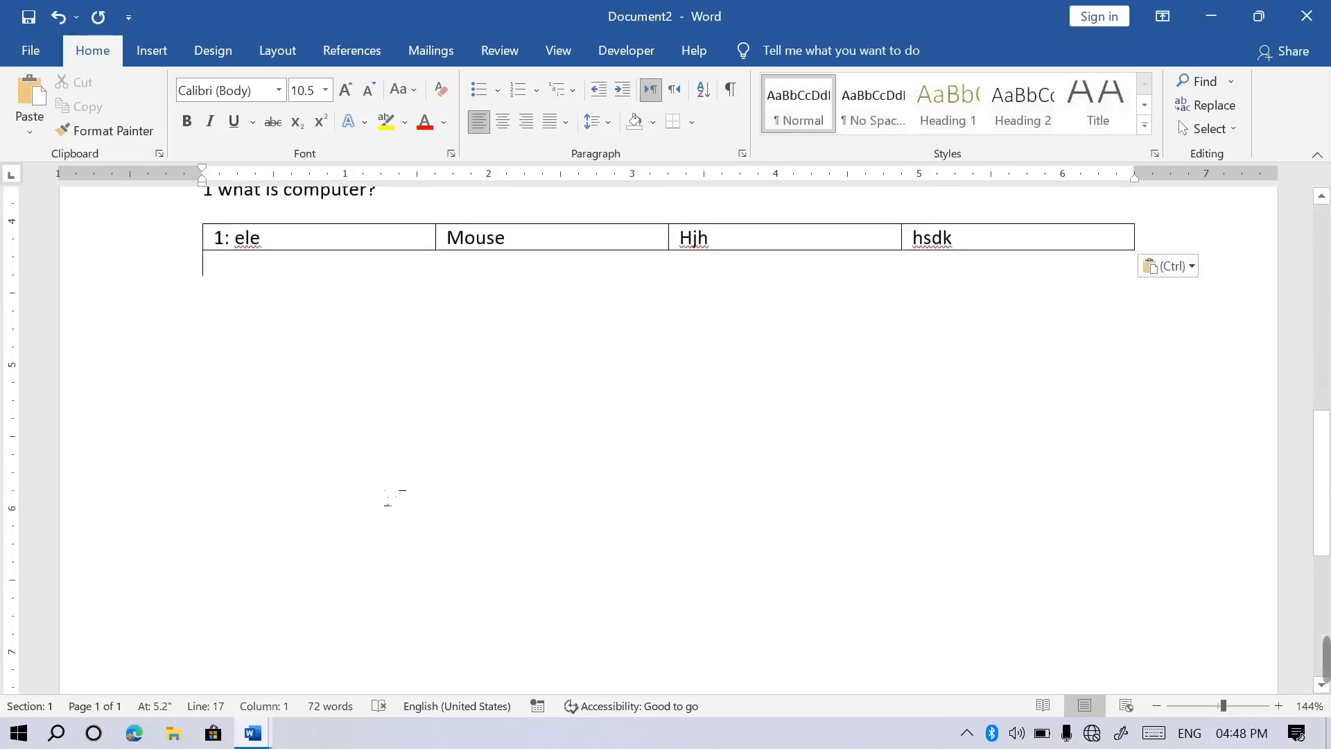
# Paste more copies until the document reaches a second page, then preview it again.
pyautogui.hotkey('ctrl', 'v')
pyautogui.hotkey('ctrl', 'v')
pyautogui.hotkey('ctrl', 'v')
pyautogui.hotkey('ctrl', 'v')
pyautogui.hotkey('ctrl', 'v')
pyautogui.hotkey('ctrl', 'v')
pyautogui.hotkey('ctrl', 'v')
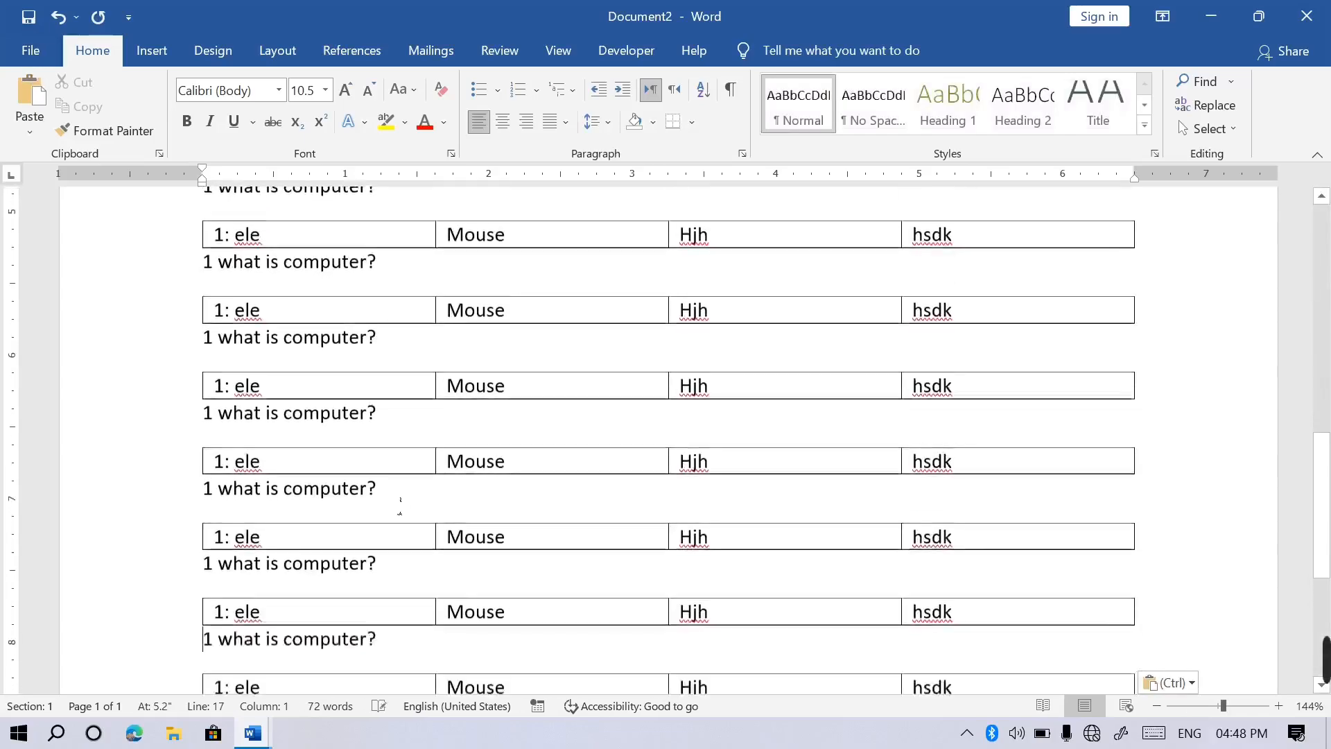
pyautogui.hotkey('ctrl', 'v')
pyautogui.hotkey('ctrl', 'v')
pyautogui.hotkey('ctrl', 'v')
pyautogui.hotkey('ctrl', 'v')
pyautogui.hotkey('ctrl', 'v')
pyautogui.hotkey('ctrl', 'v')
pyautogui.hotkey('ctrl', 'v')
pyautogui.hotkey('ctrl', 'v')
pyautogui.hotkey('ctrl', 'v')
pyautogui.hotkey('ctrl', 'v')
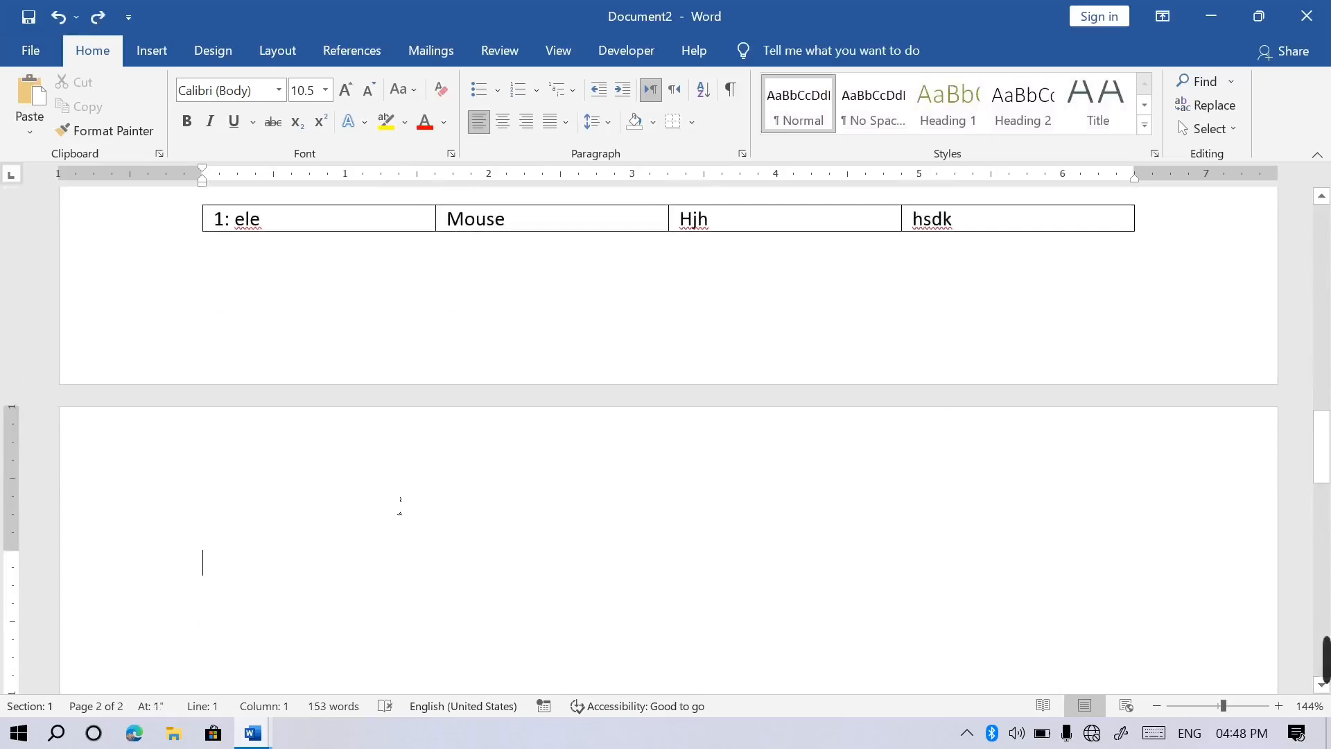
pyautogui.click(381, 315)
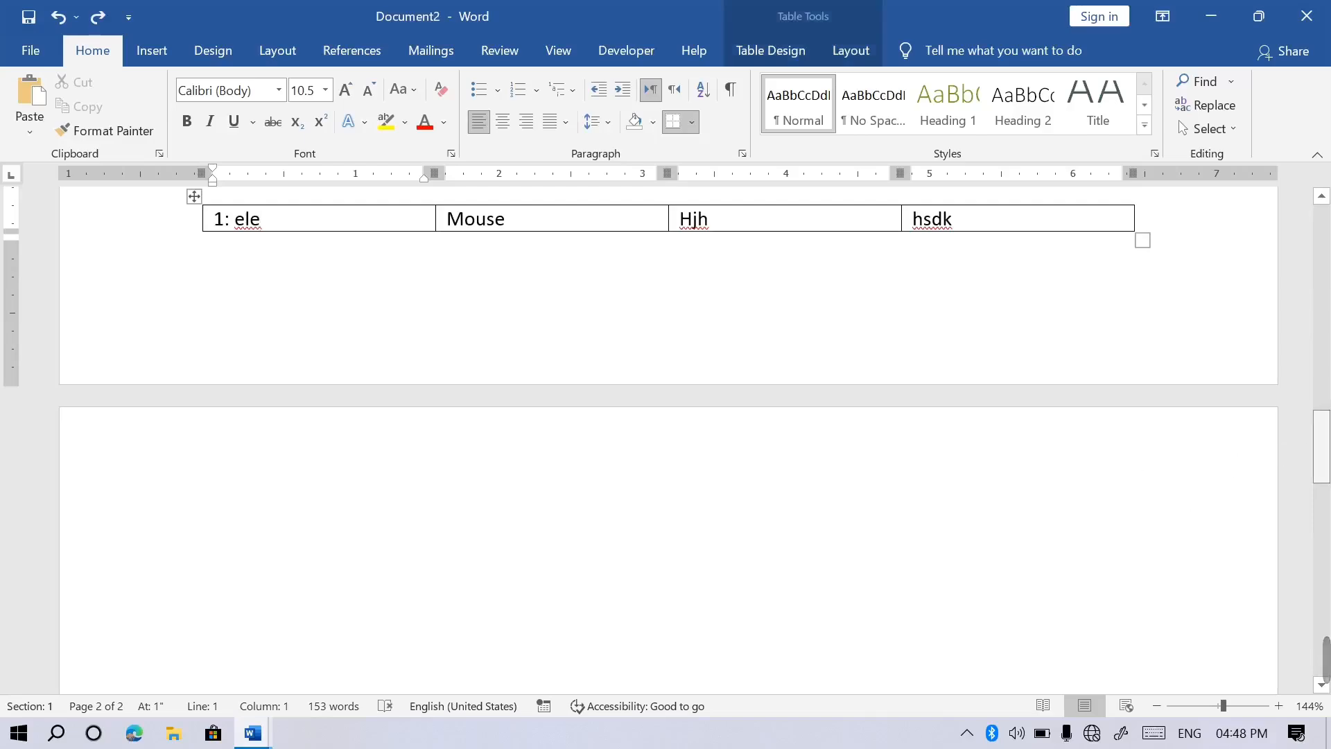
pyautogui.scroll(15, 827, 375)
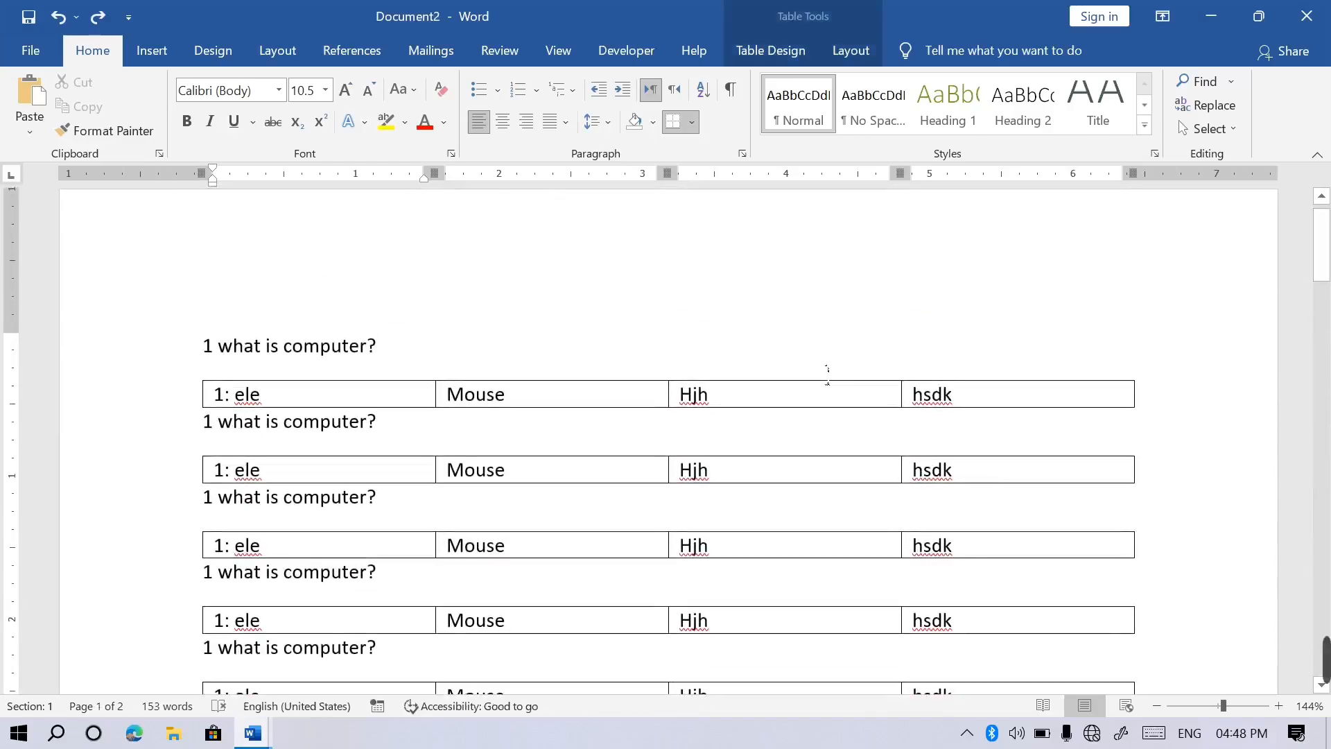
pyautogui.hotkey('ctrl', 'p')
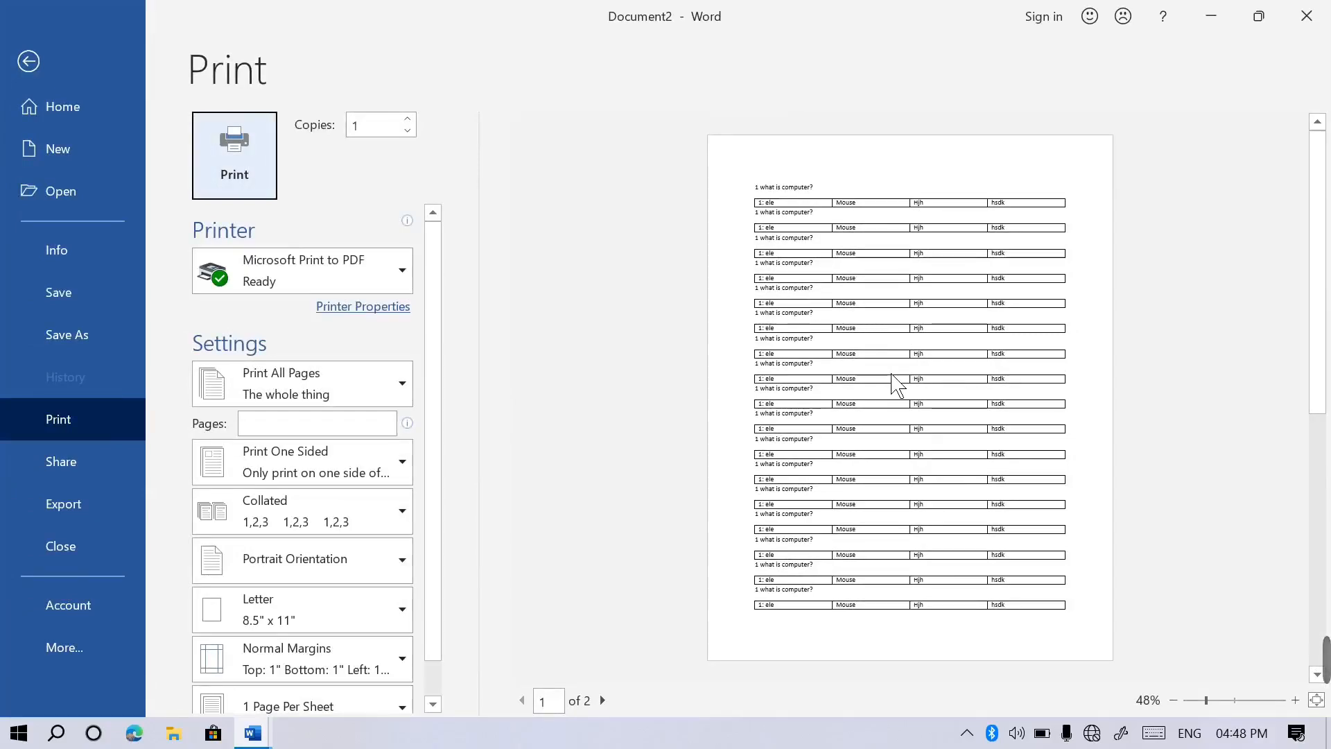
pyautogui.click(28, 76)
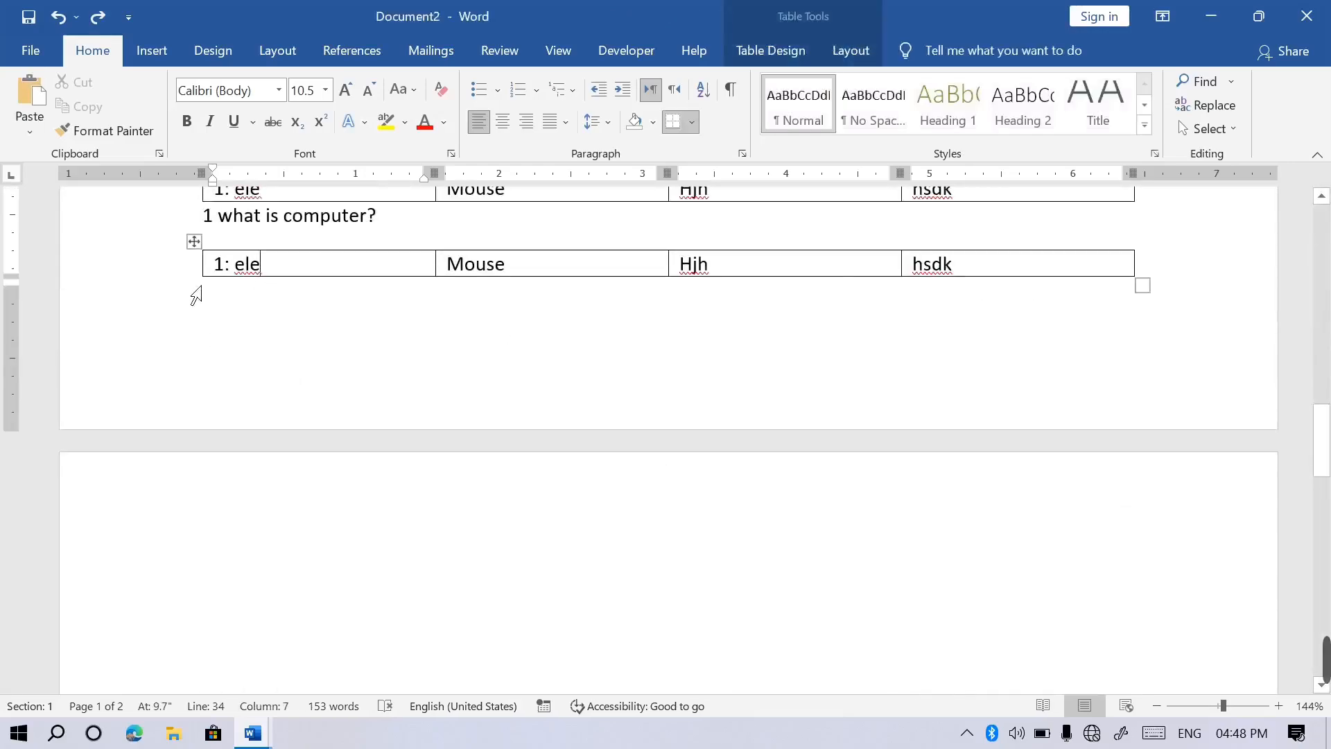
# Apply No Border to the whole last question table.
pyautogui.click(207, 248)
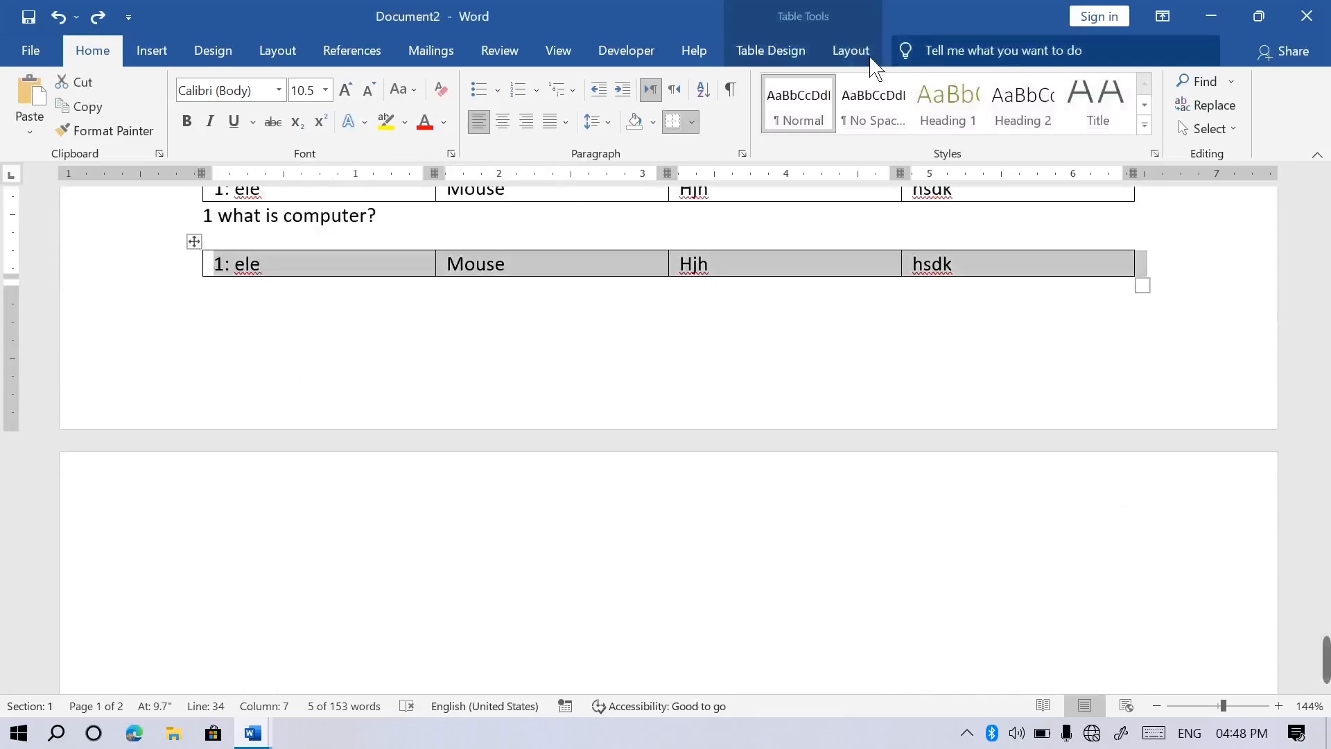
pyautogui.click(771, 51)
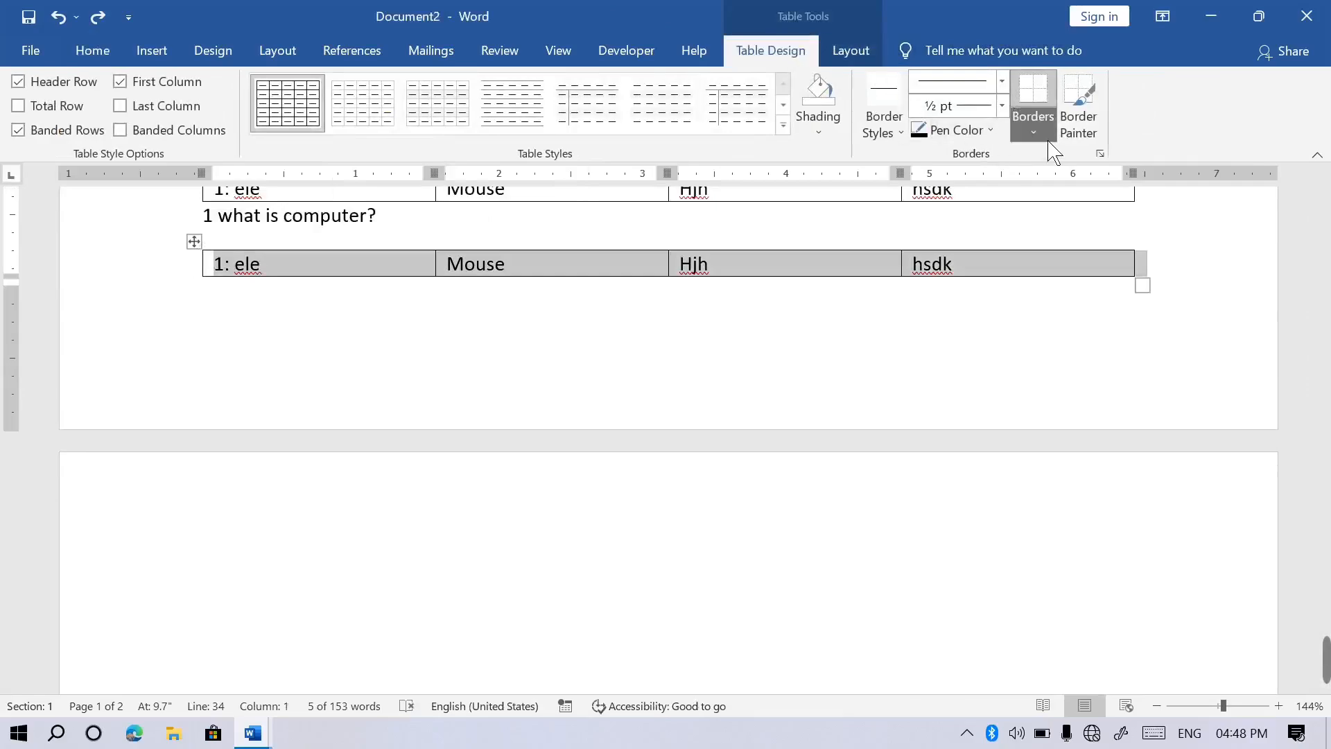
pyautogui.click(1034, 128)
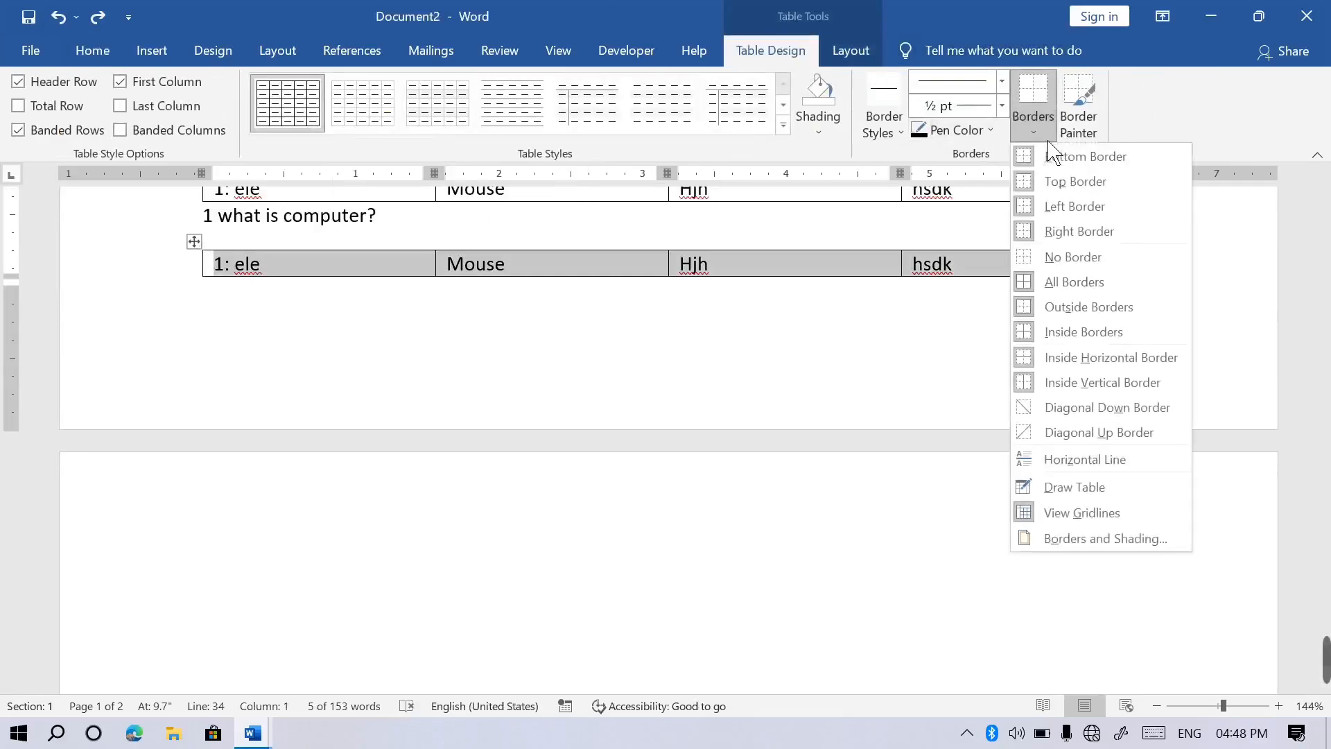
pyautogui.click(1071, 267)
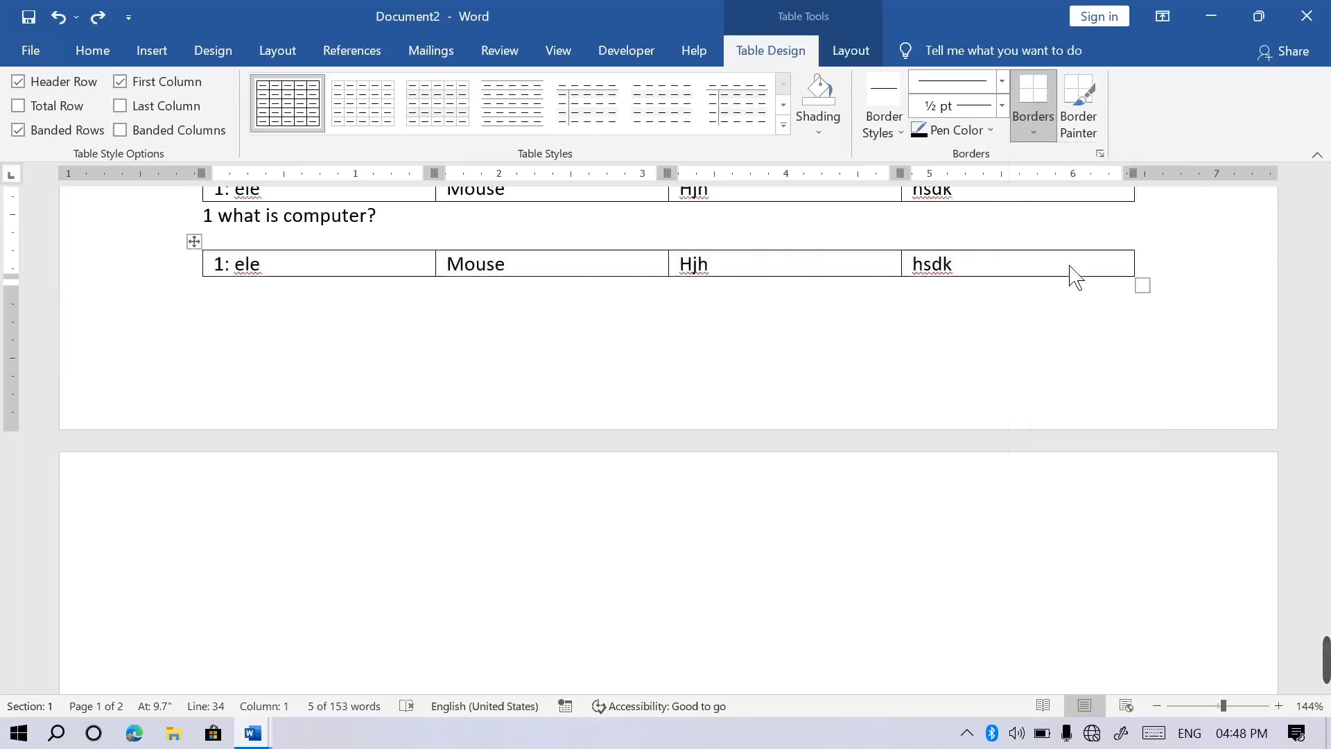
# Toggle View Gridlines off and back on to compare the borderless table's look.
pyautogui.click(853, 56)
pyautogui.click(56, 106)
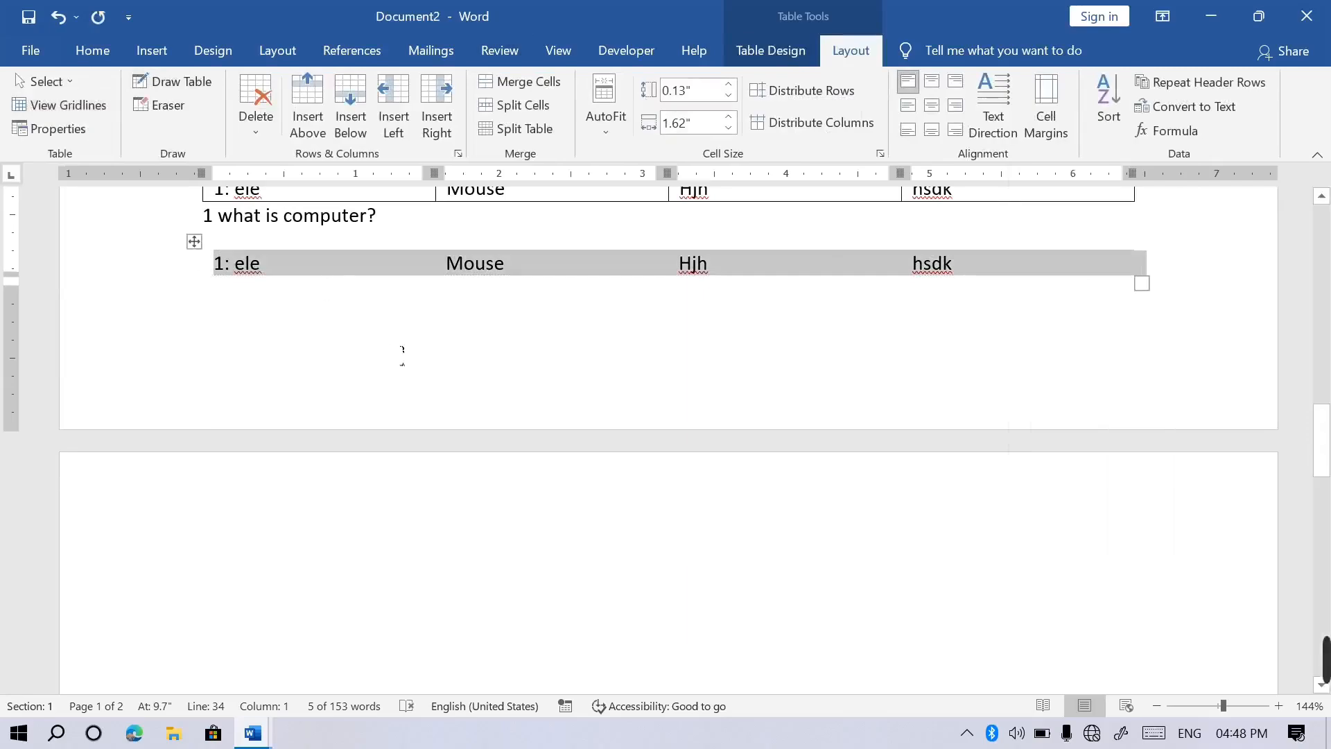
pyautogui.click(401, 287)
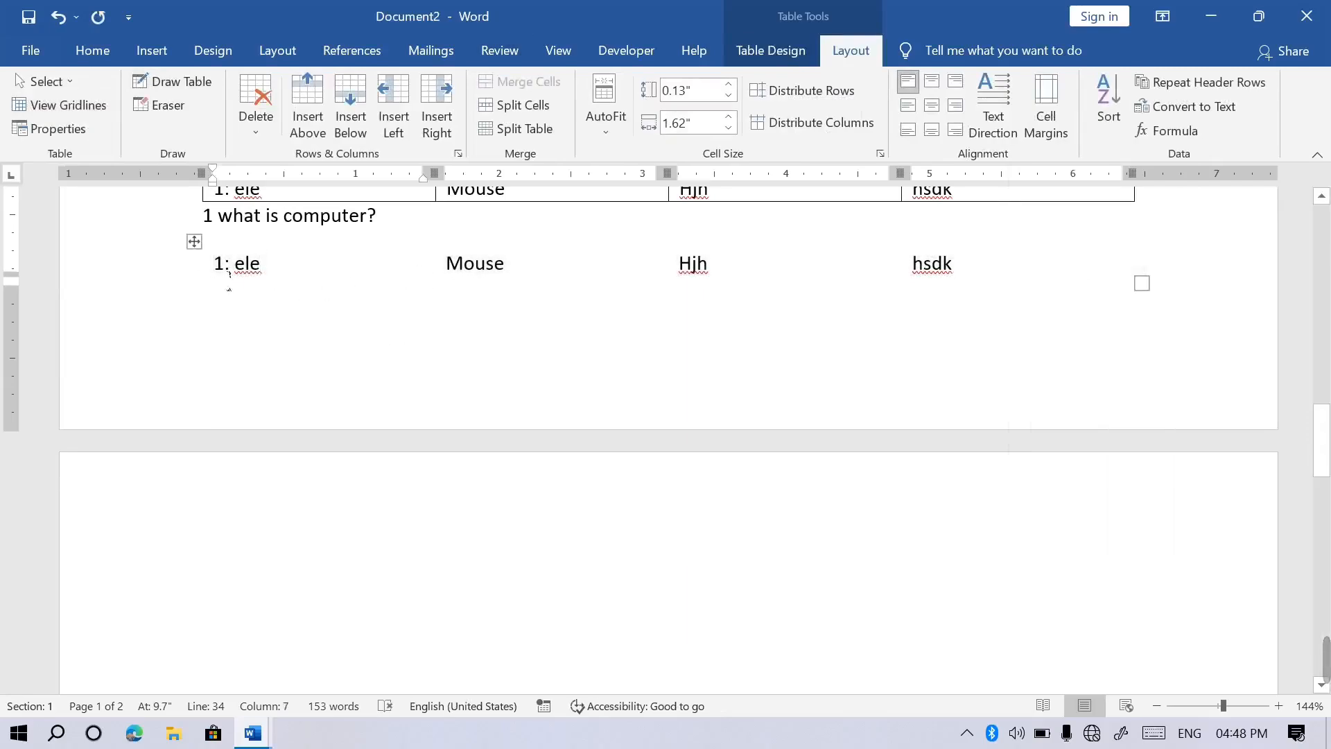
pyautogui.click(201, 247)
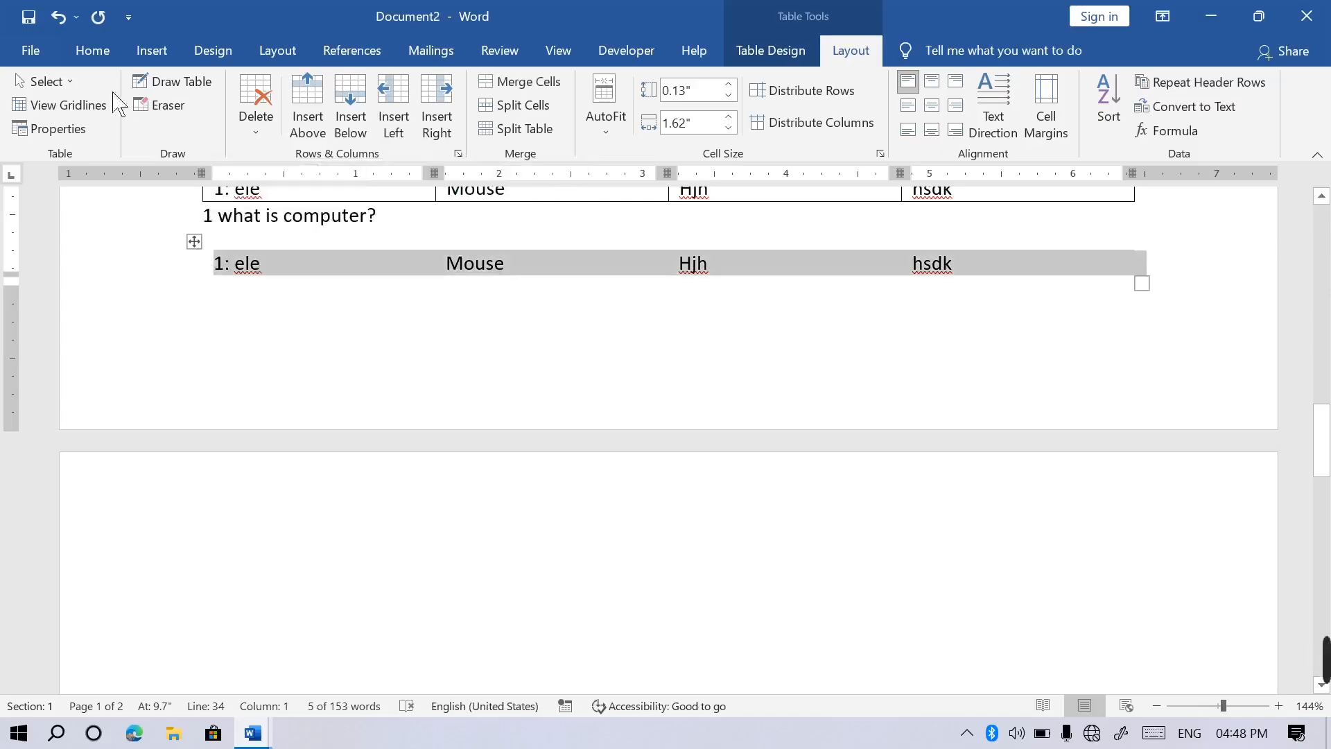
pyautogui.click(69, 106)
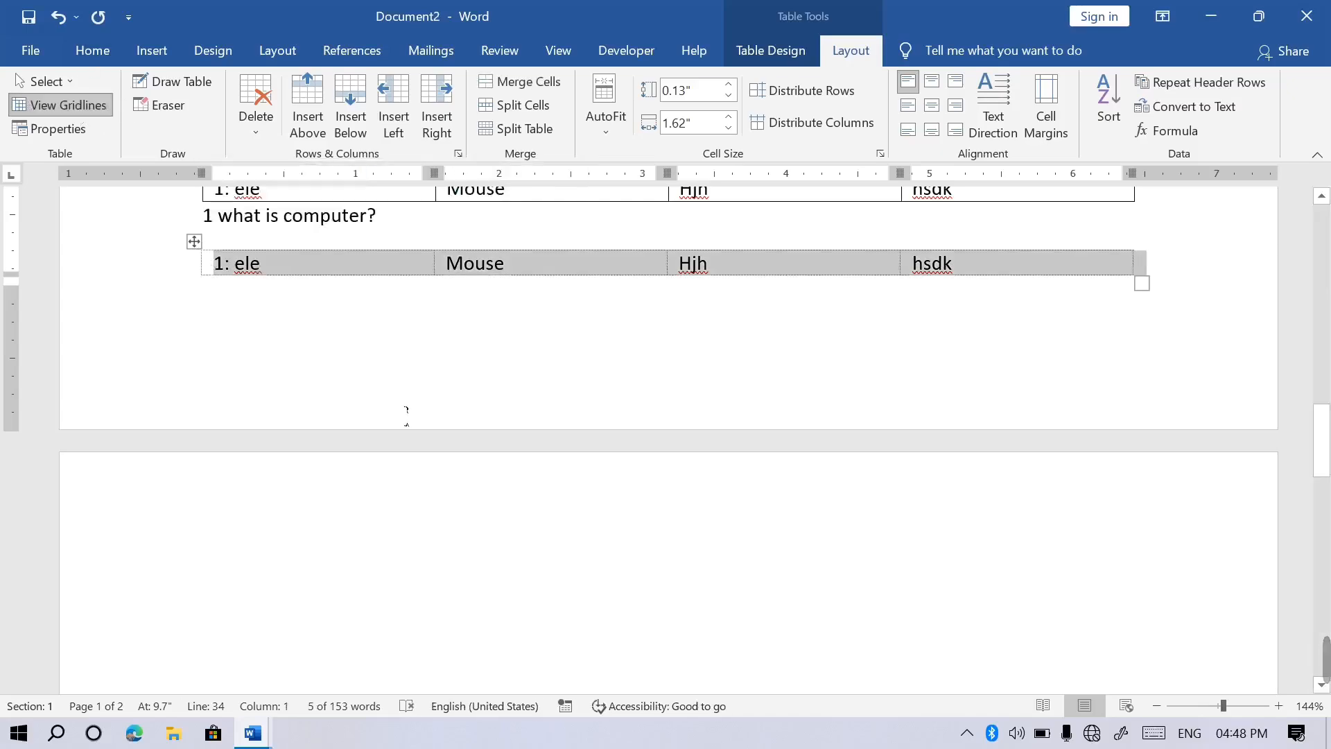
pyautogui.click(406, 414)
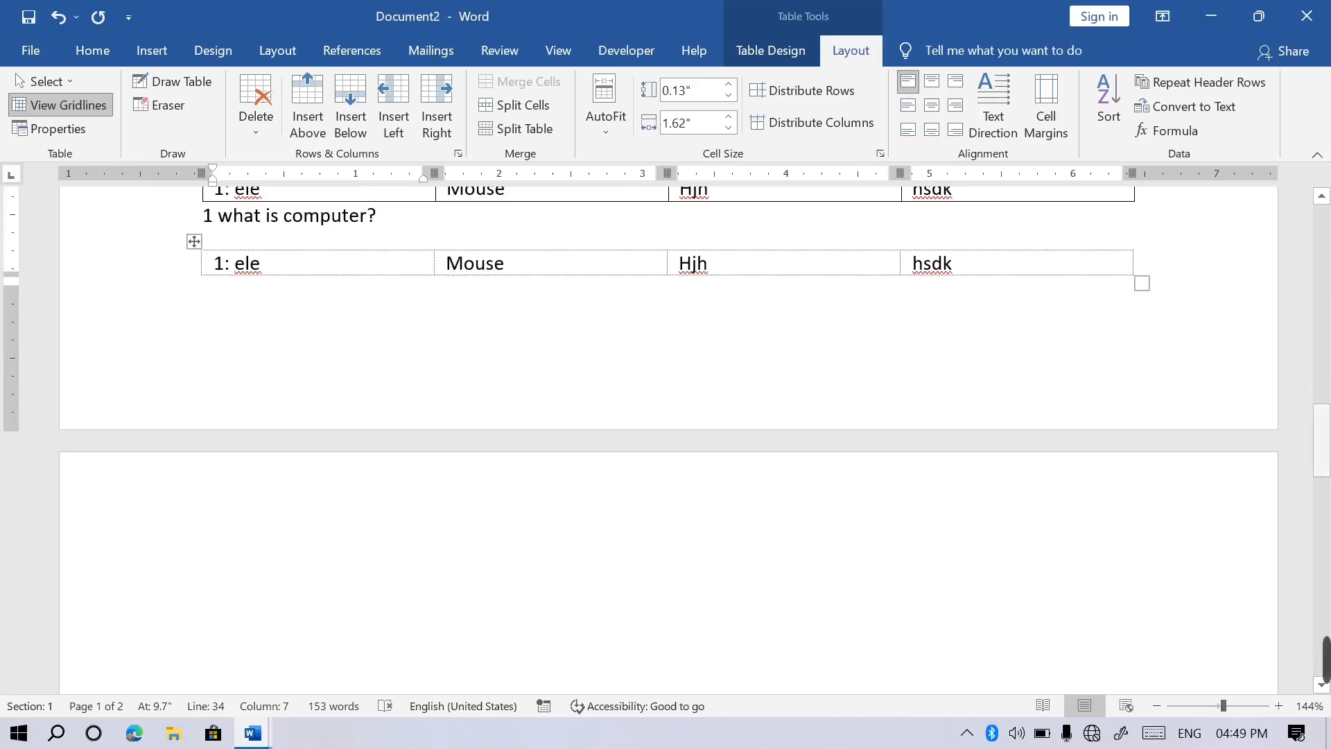
pyautogui.hotkey('ctrl', 'v')
pyautogui.hotkey('ctrl', 'v')
pyautogui.hotkey('ctrl', 'v')
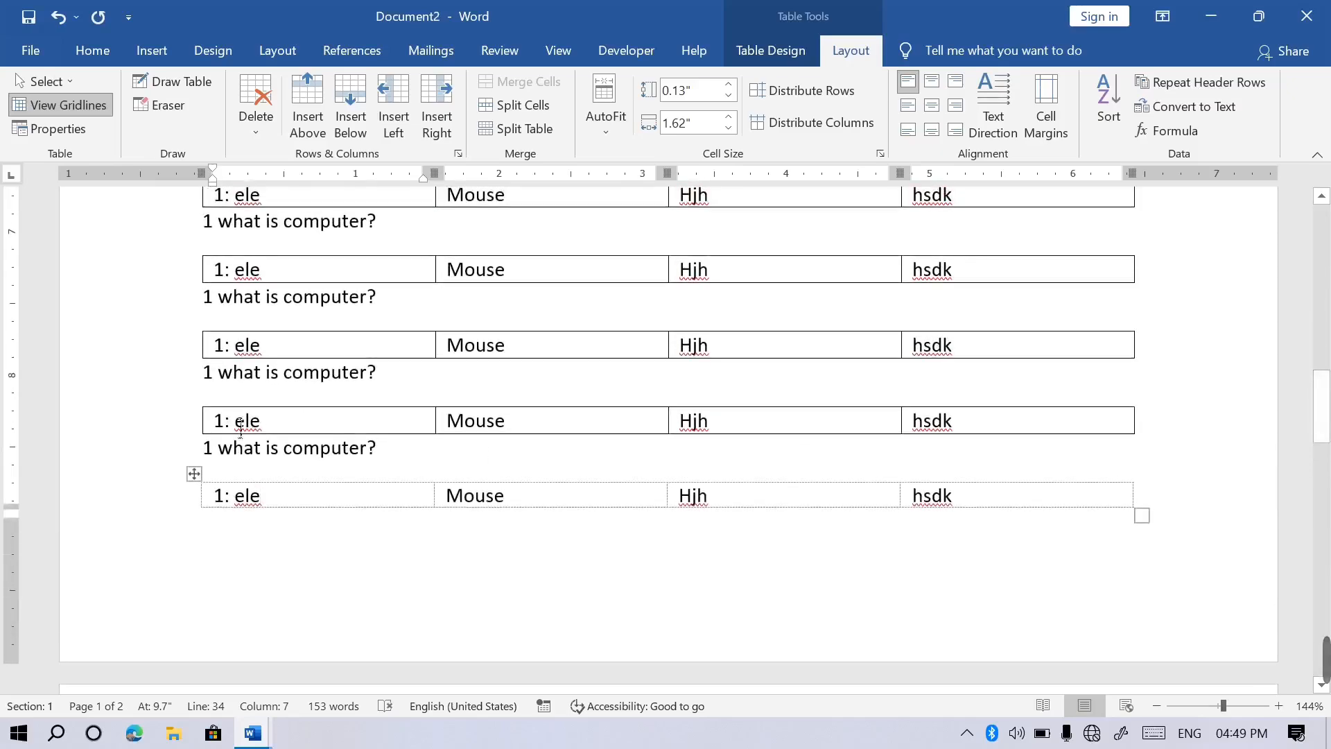
# Remove all borders from the table just above the last one.
pyautogui.click(196, 399)
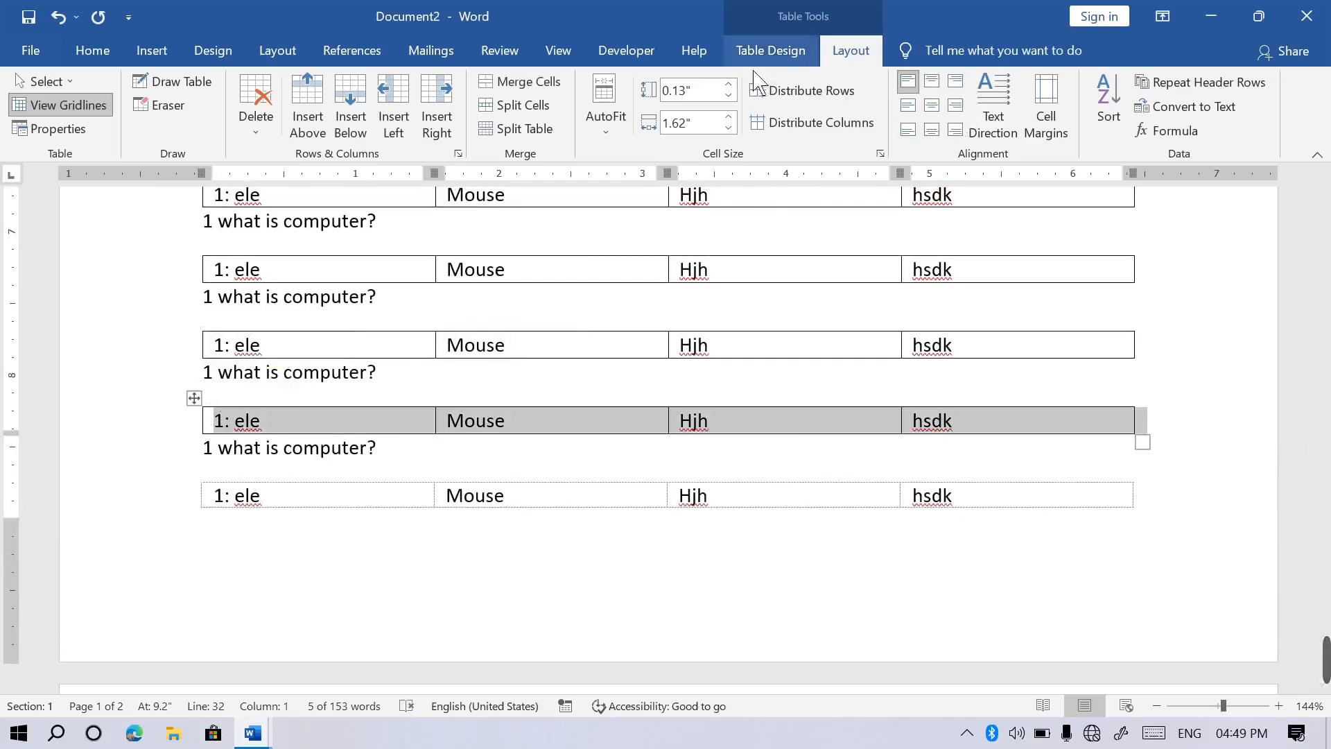
pyautogui.click(770, 51)
pyautogui.click(1051, 146)
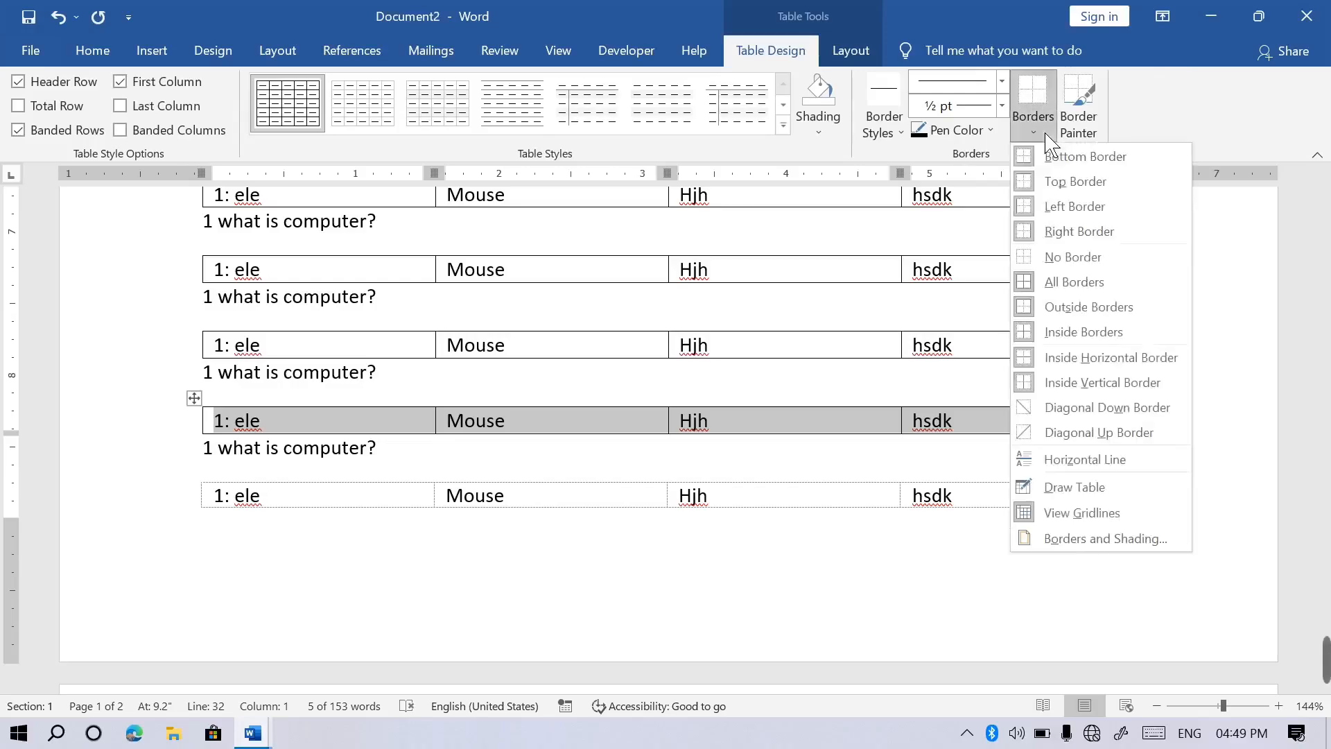
pyautogui.click(1074, 260)
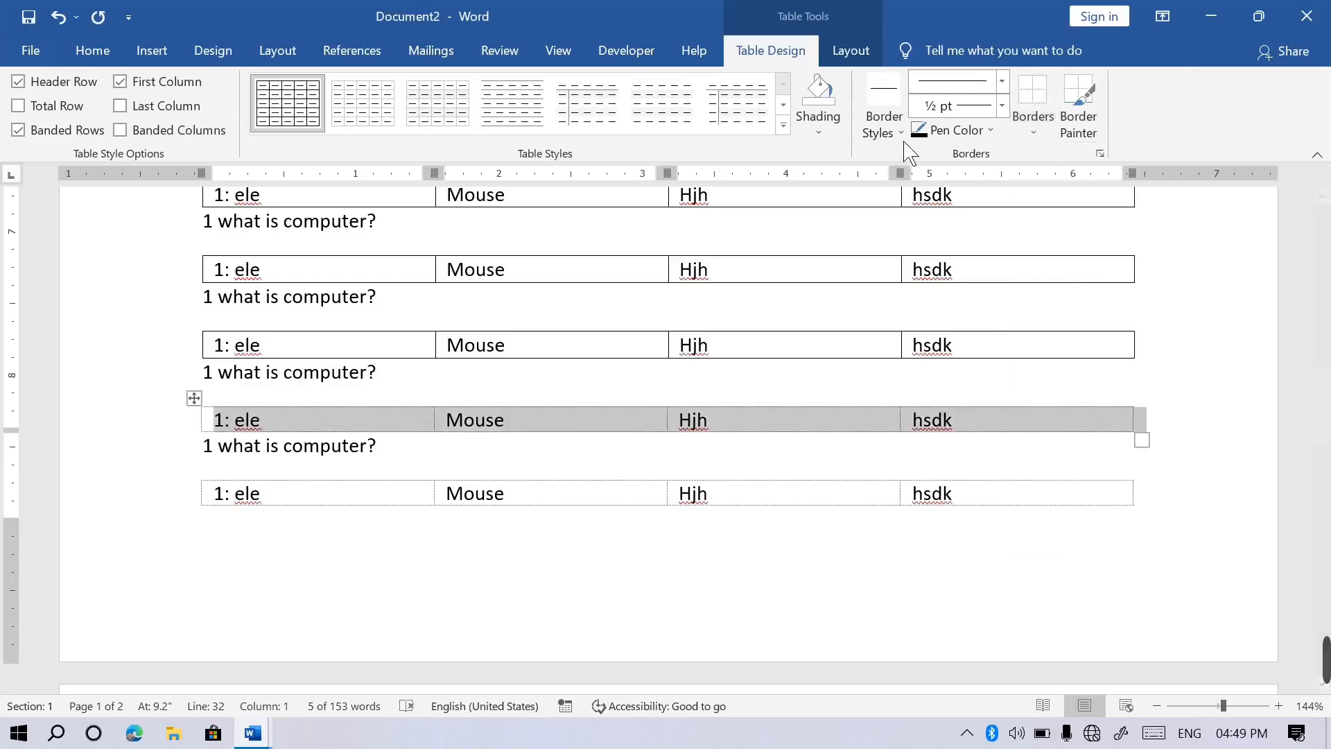
pyautogui.click(851, 51)
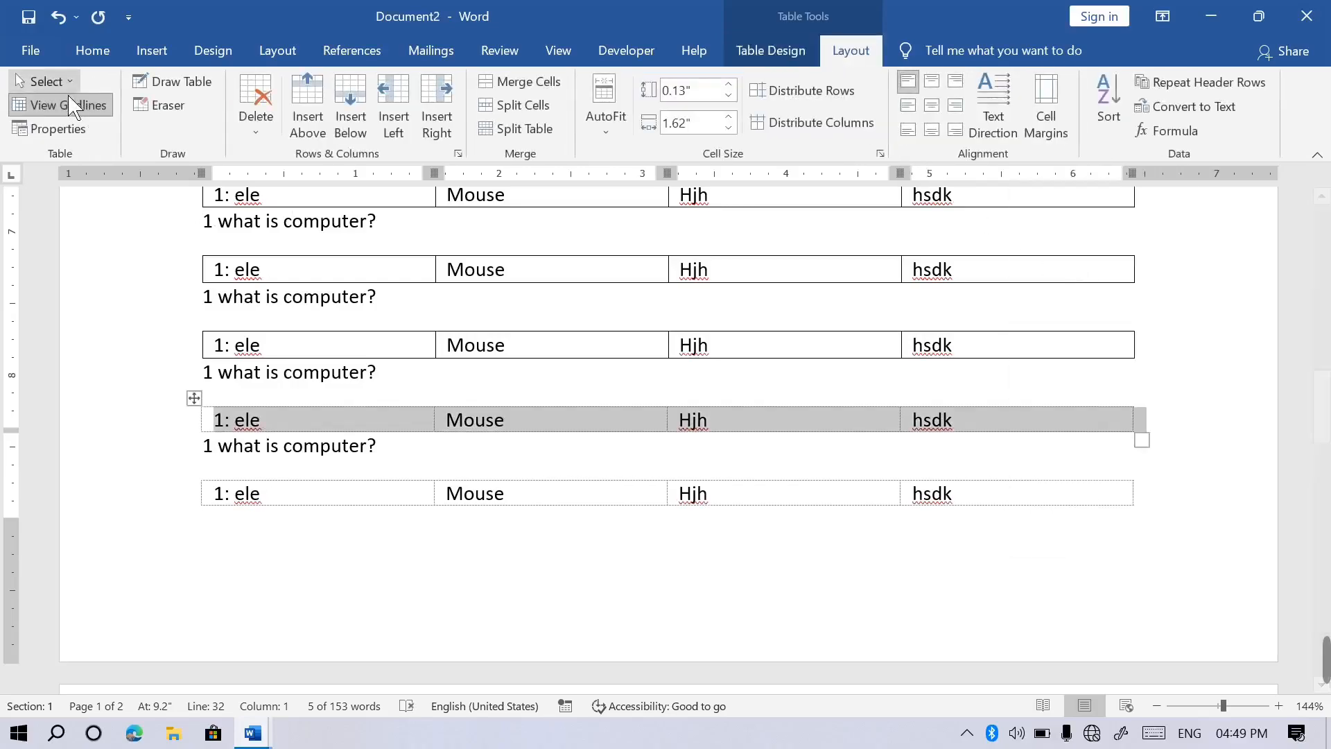
pyautogui.click(234, 354)
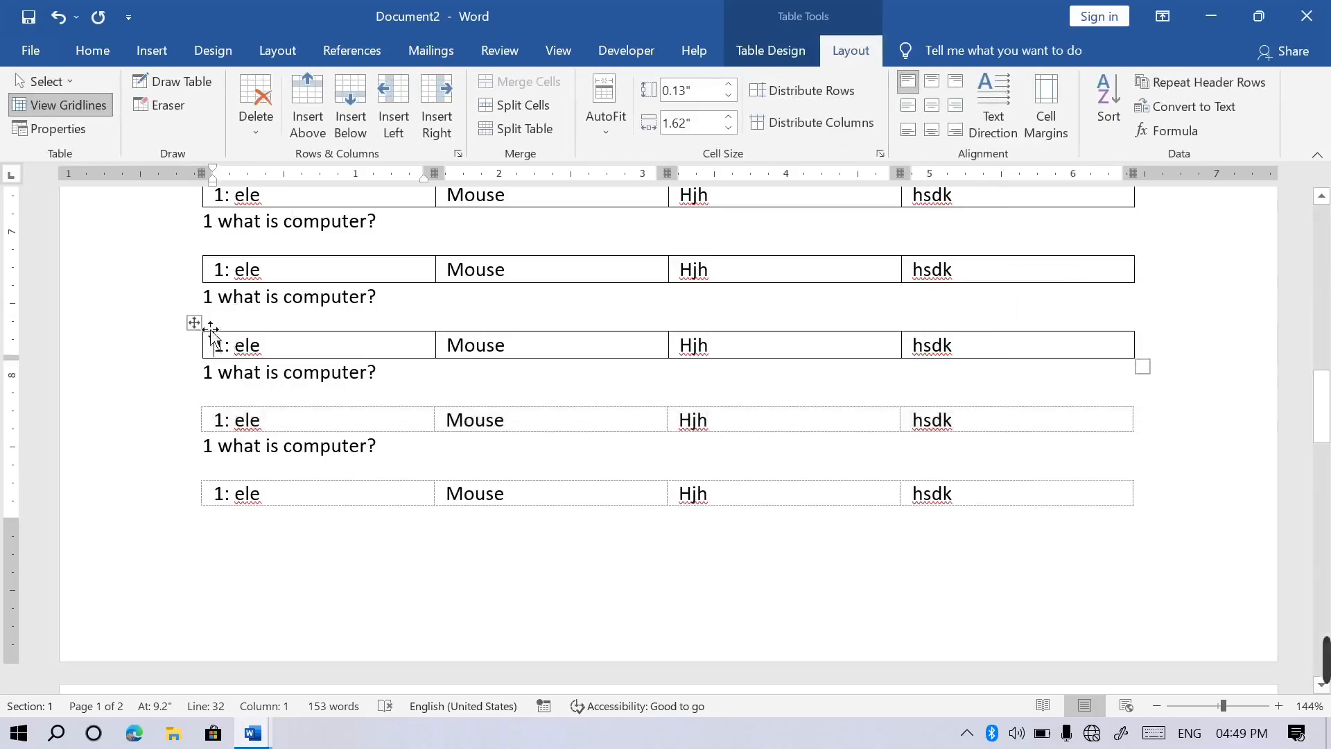
# Remove the borders from the next two question tables further up as well.
pyautogui.click(195, 323)
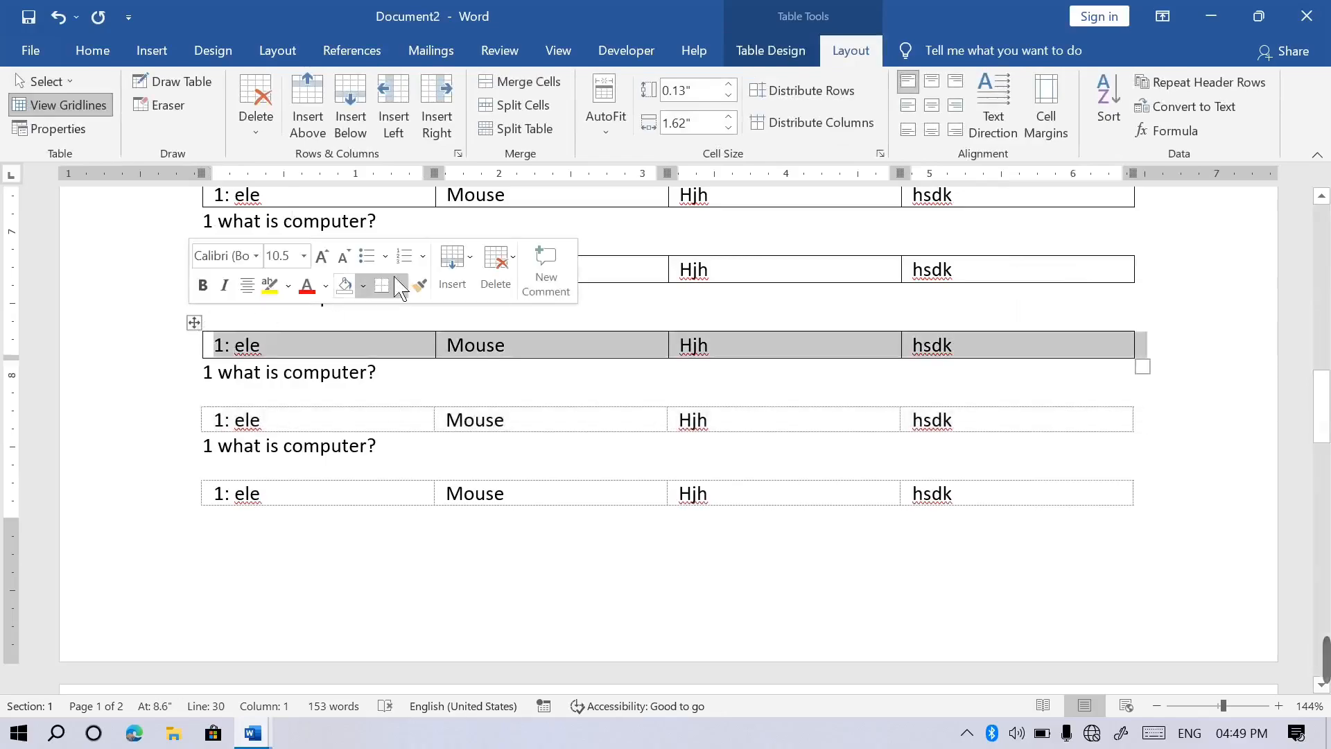
pyautogui.click(776, 52)
pyautogui.click(1032, 114)
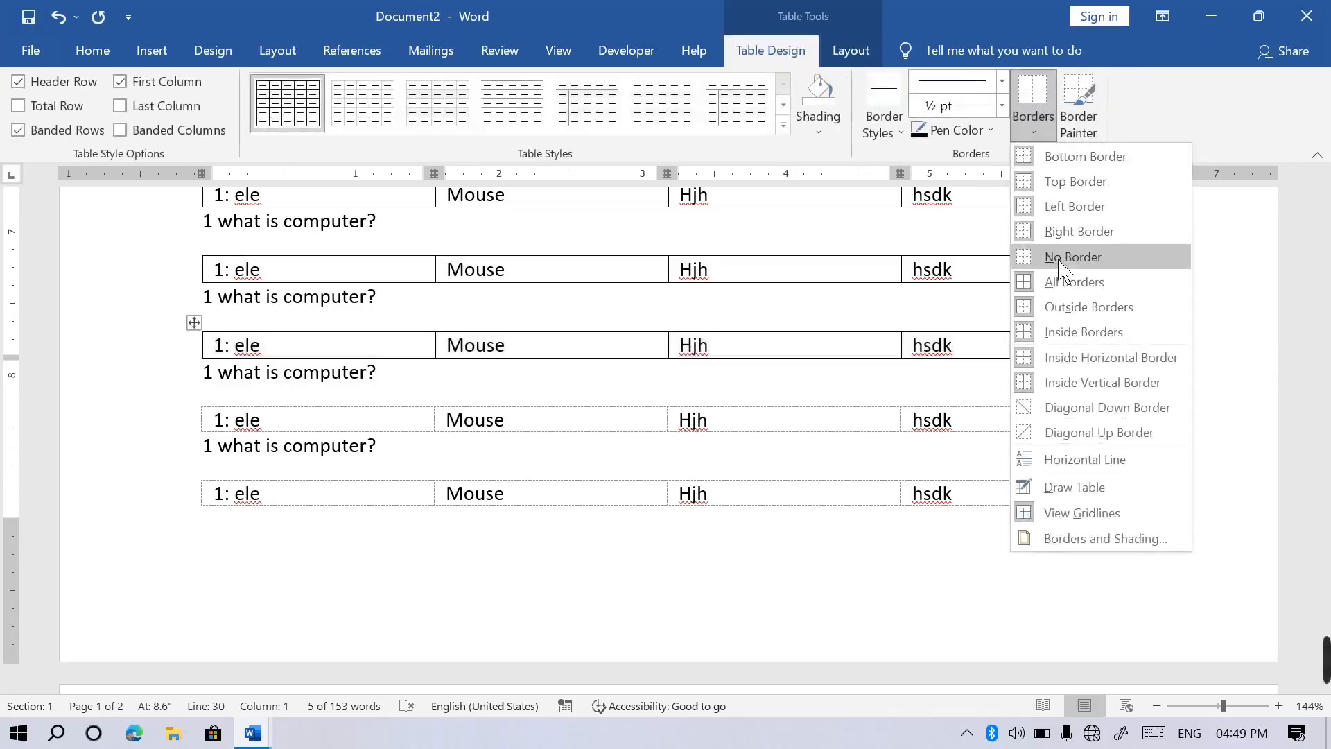
pyautogui.click(1062, 269)
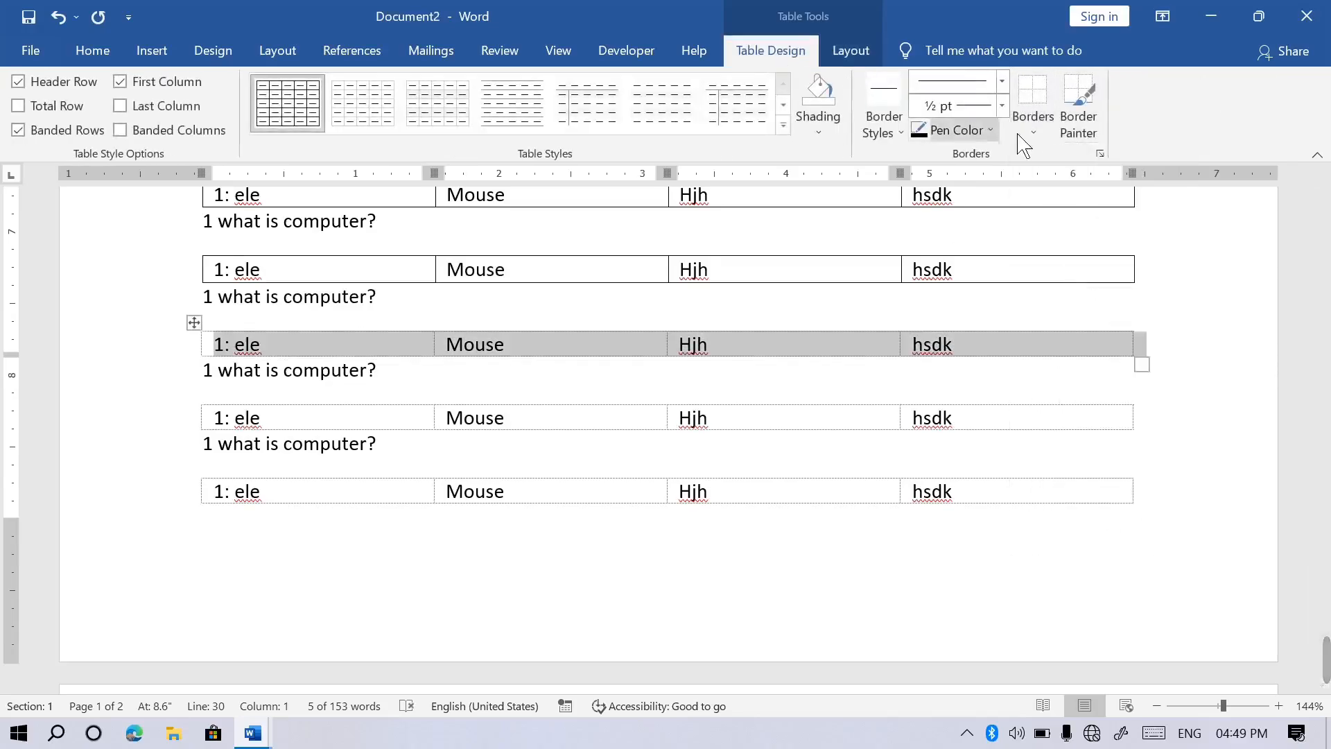
pyautogui.click(220, 279)
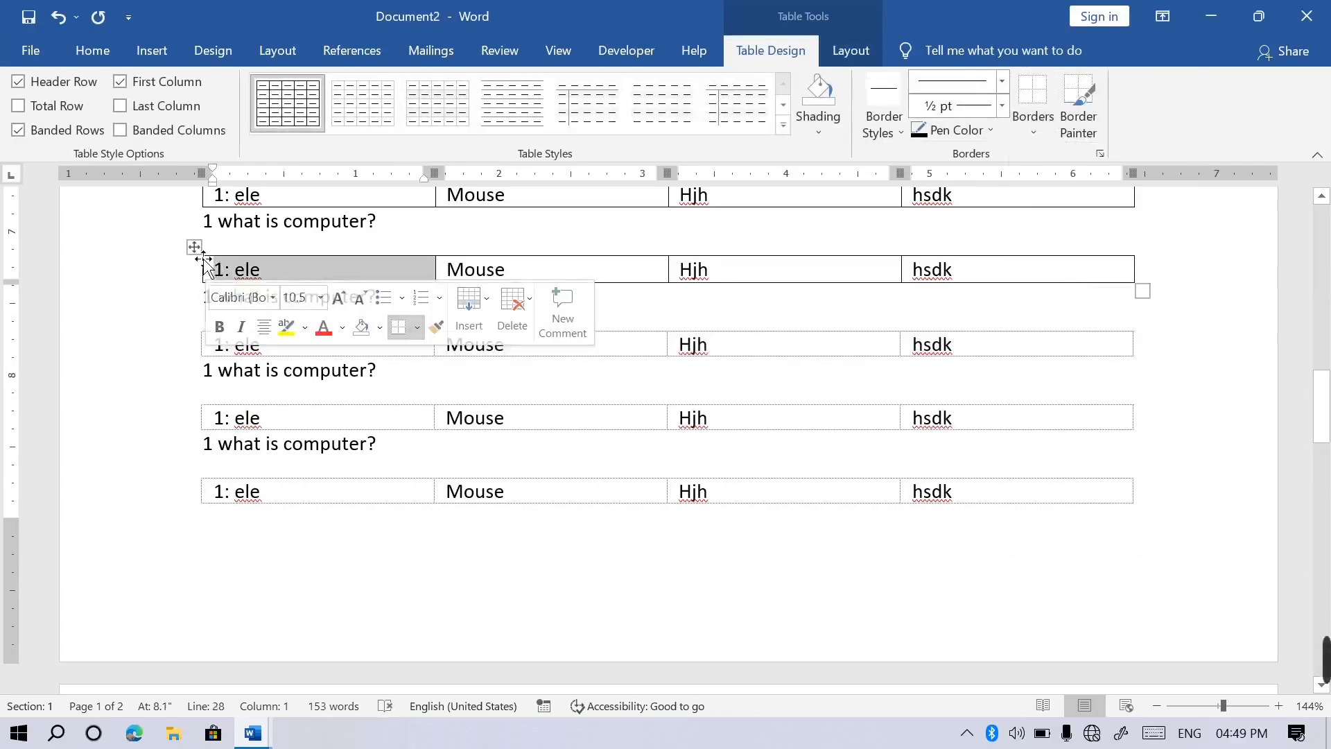
pyautogui.click(194, 247)
pyautogui.click(1033, 118)
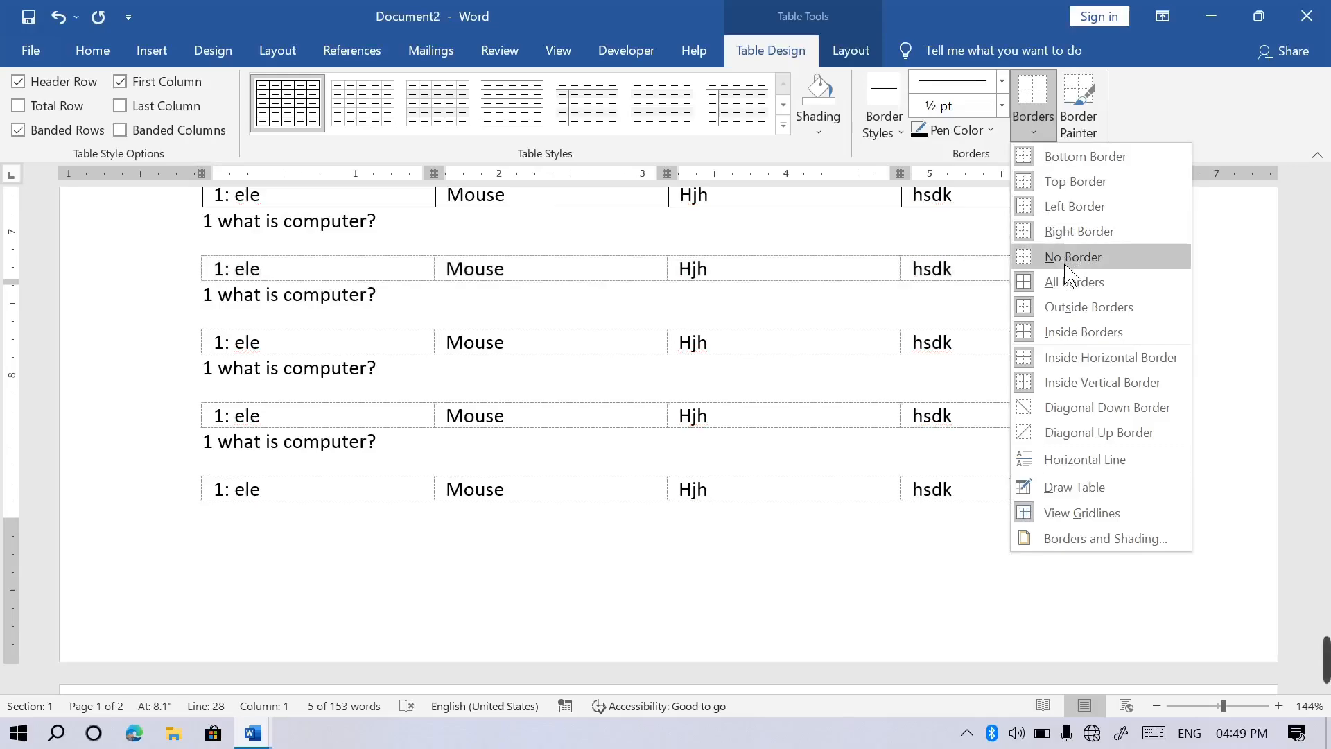
pyautogui.click(1070, 262)
pyautogui.click(850, 52)
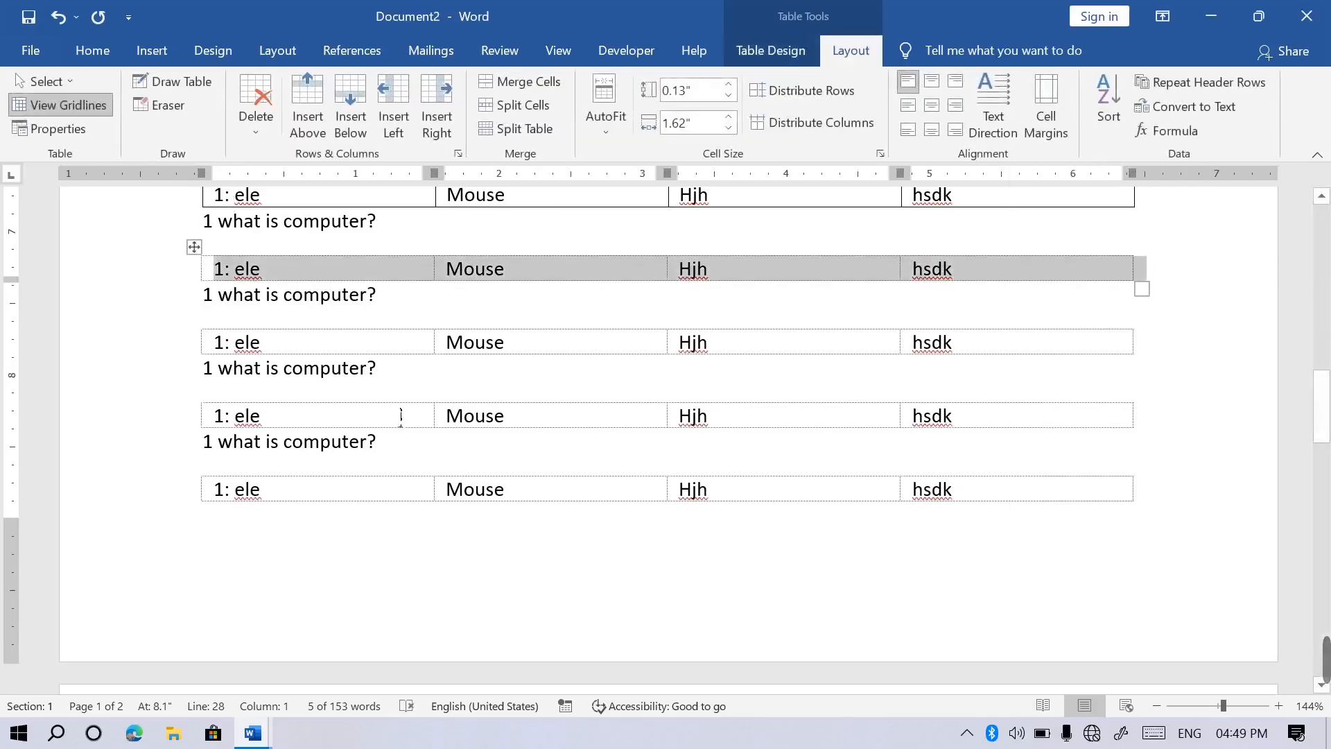
# Review the document twice in print preview, then move down to the empty second page.
pyautogui.hotkey('ctrl', 'p')
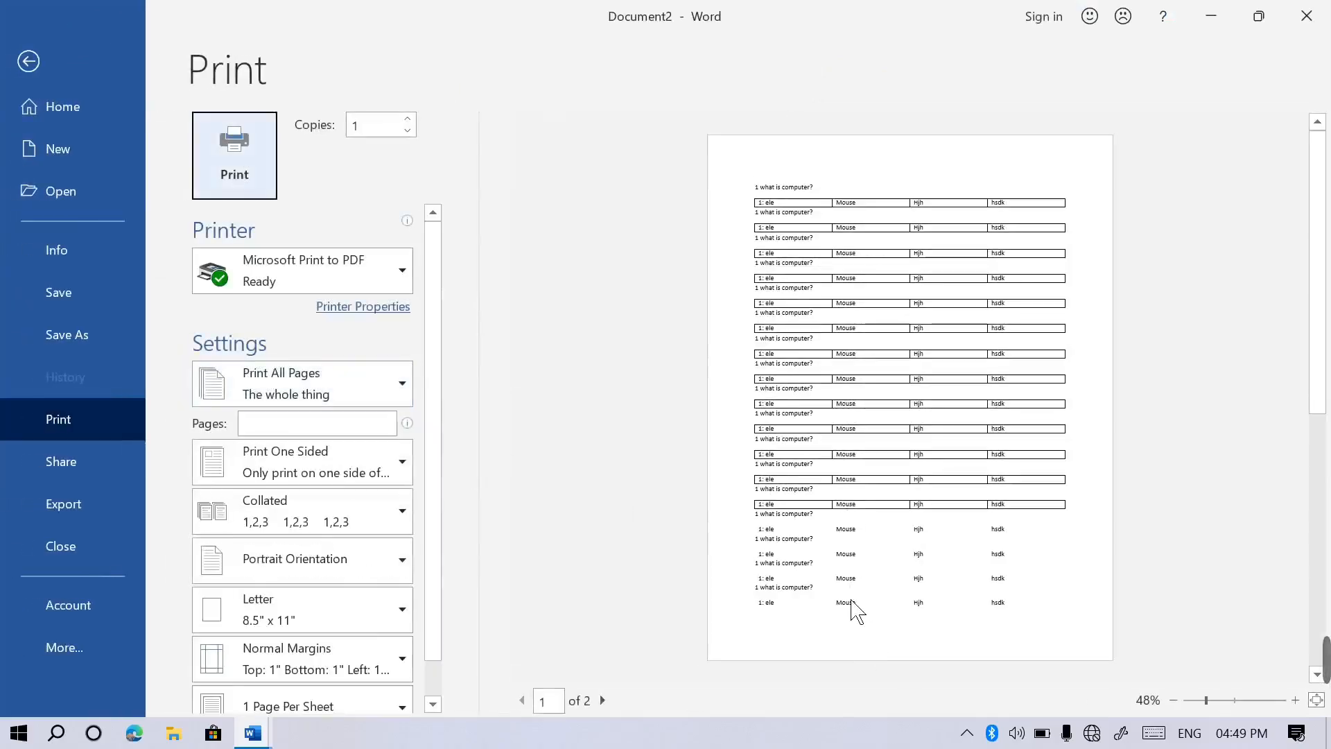
pyautogui.click(28, 62)
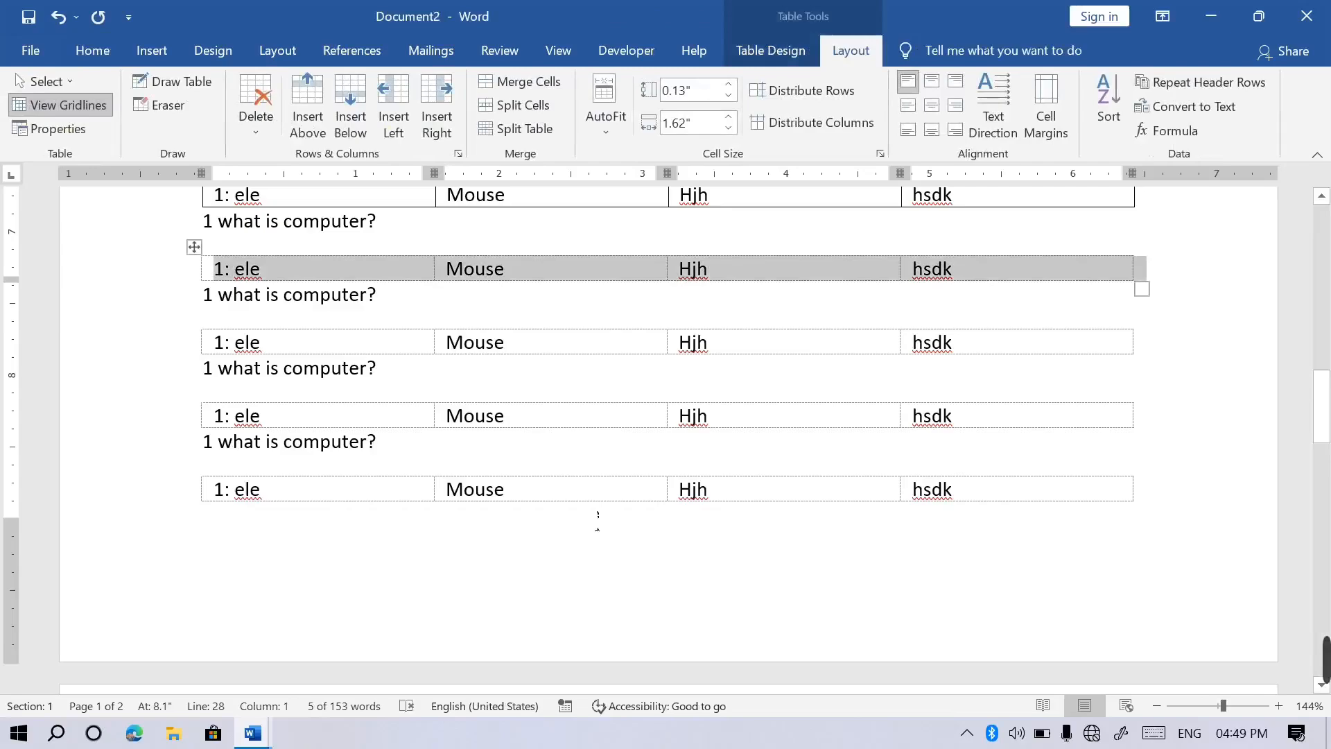
pyautogui.hotkey('ctrl', 'p')
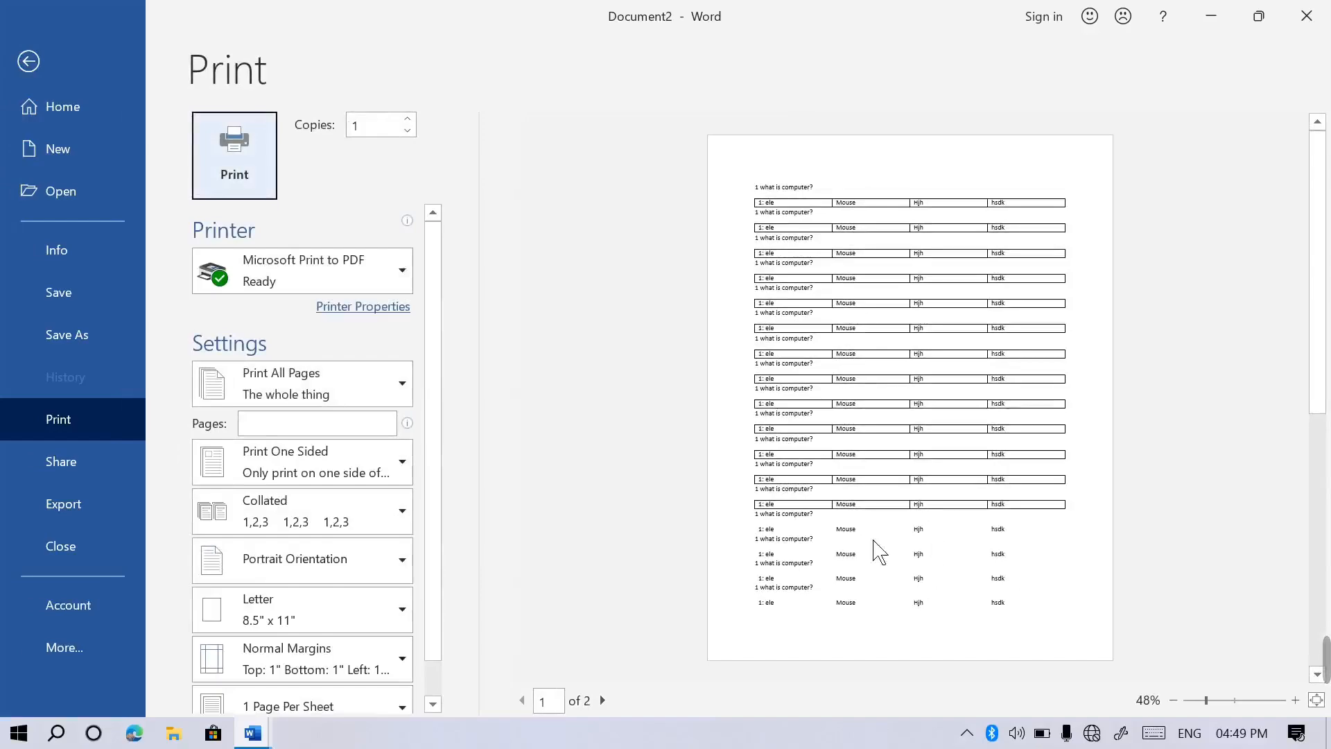
pyautogui.click(29, 62)
pyautogui.click(557, 556)
pyautogui.scroll(-6, 199, 393)
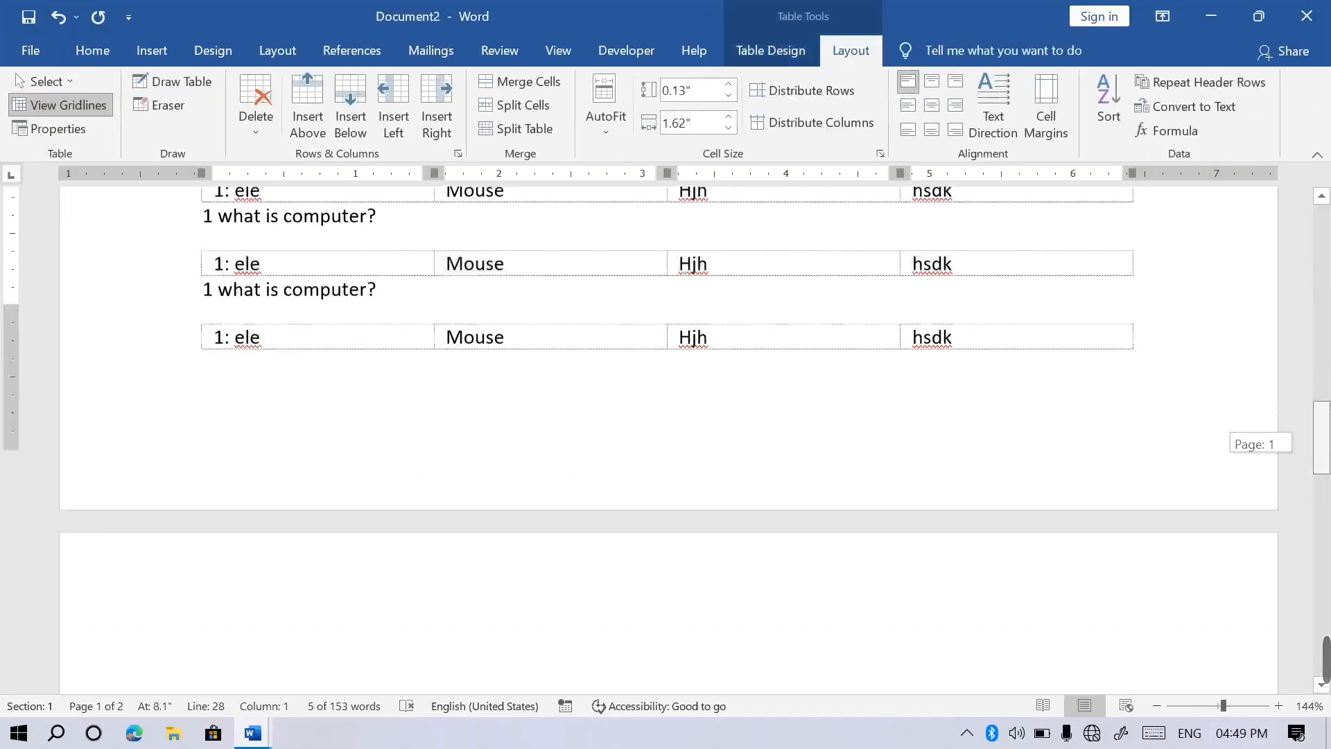
# Type two practice lines on page 2, '1 whatttsjzb.s' and a tab-spaced 'oiuopop', then return to page 1.
pyautogui.click(198, 393)
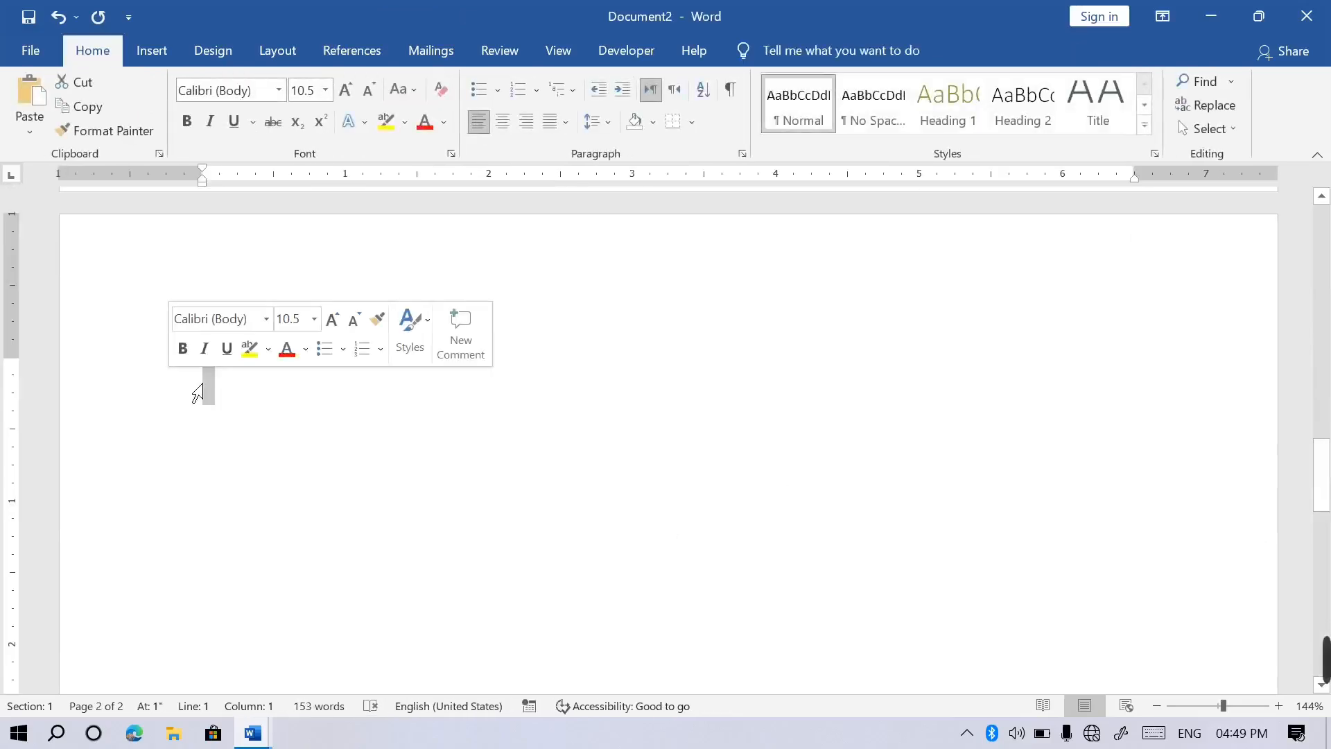
pyautogui.write('1 what')
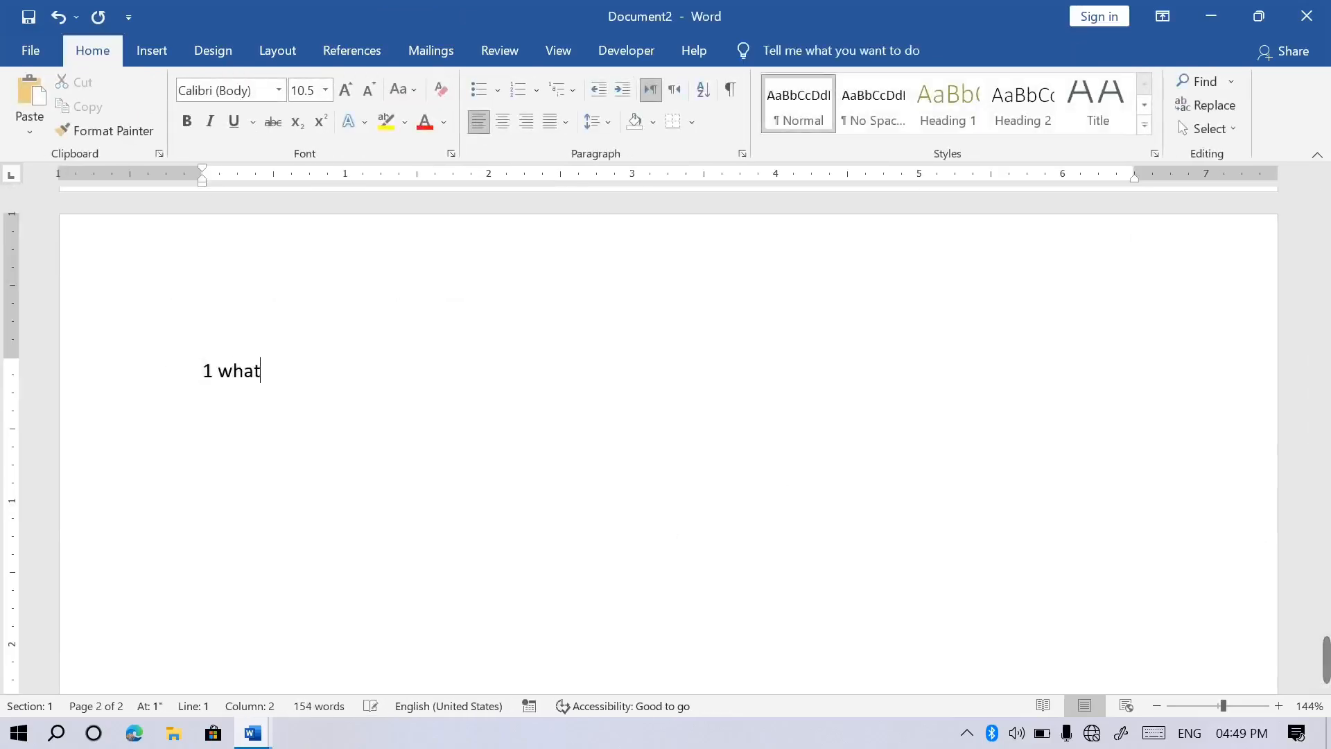
pyautogui.write('ttsjzb.s')
pyautogui.press('Return')
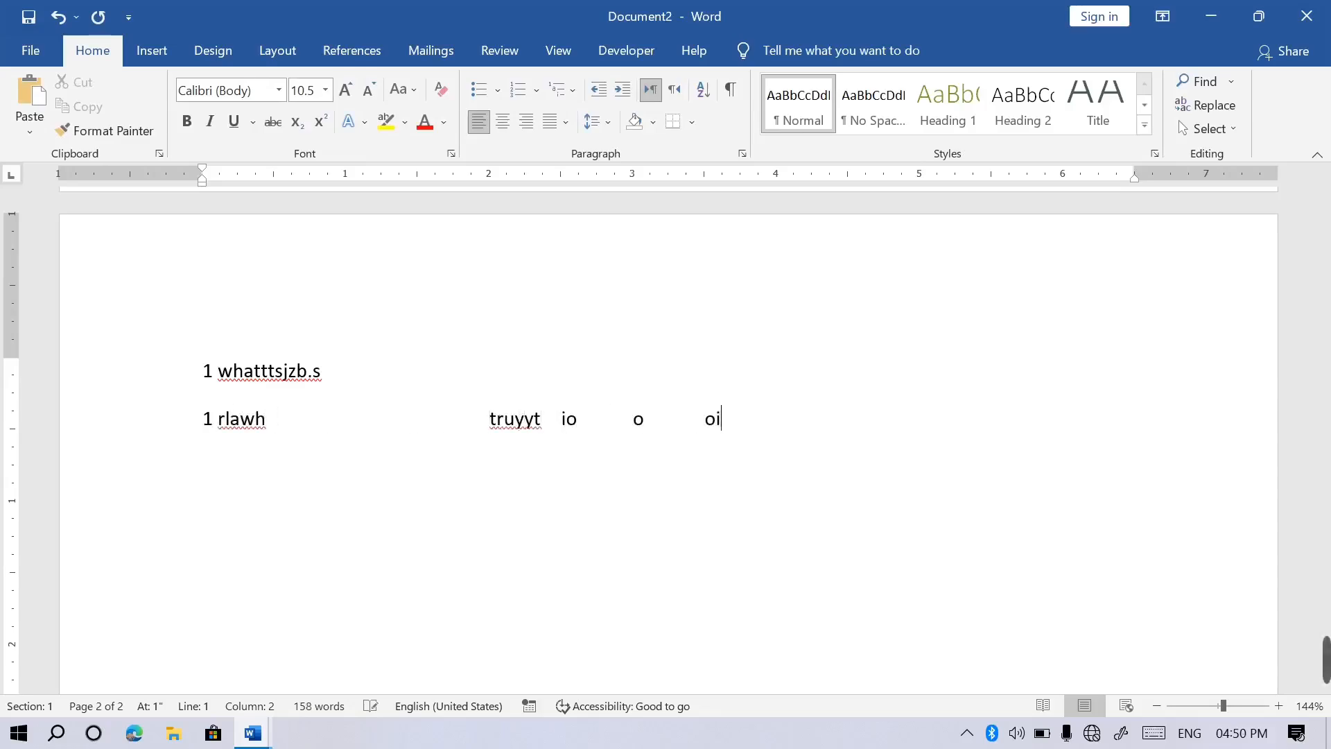
pyautogui.press('Tab')
pyautogui.write('oiuopop')
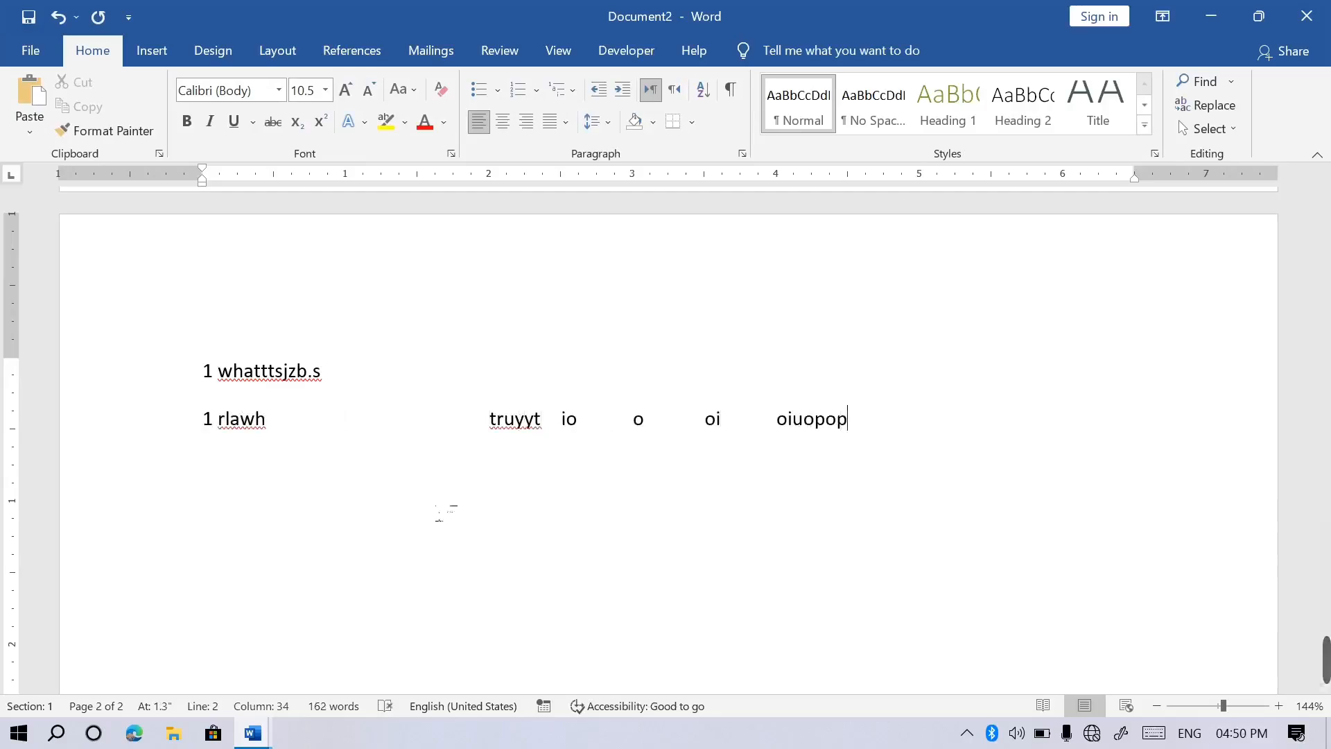
pyautogui.moveTo(1322, 476); pyautogui.dragTo(1322, 407)
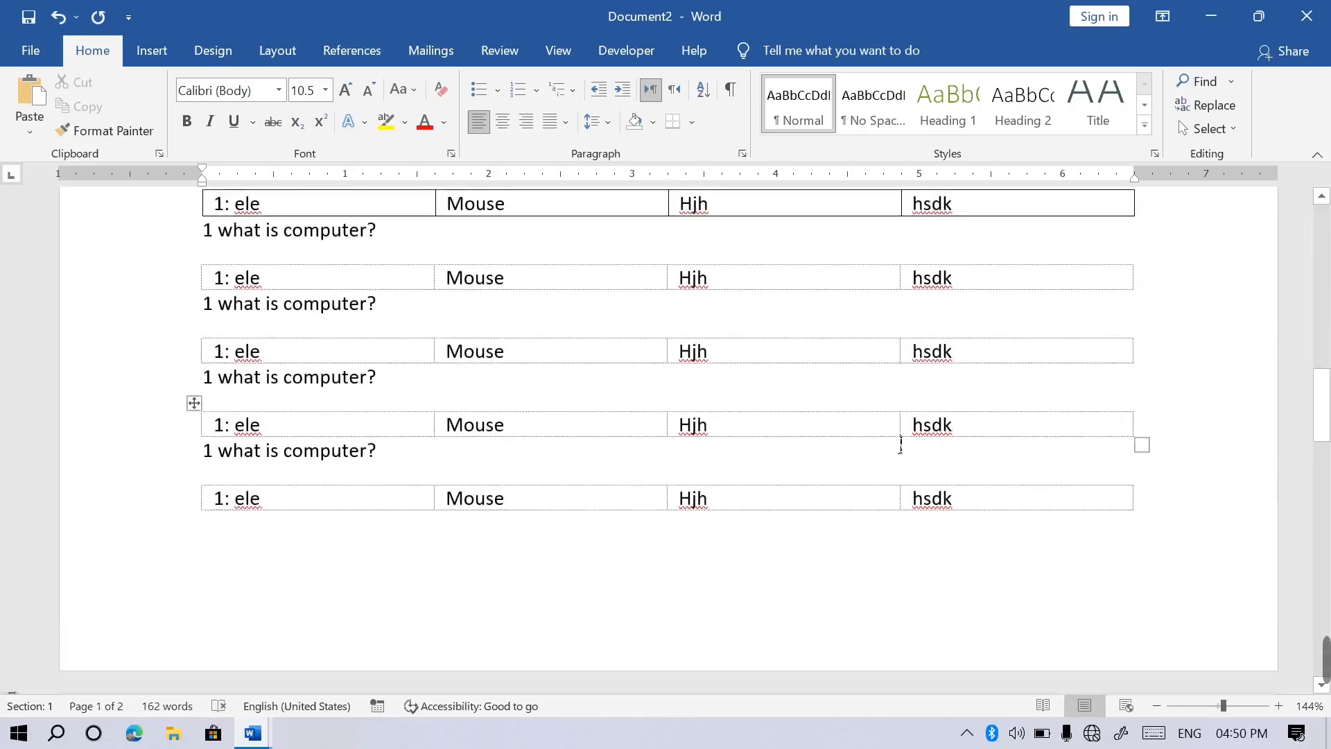
pyautogui.scroll(10, 1284, 390)
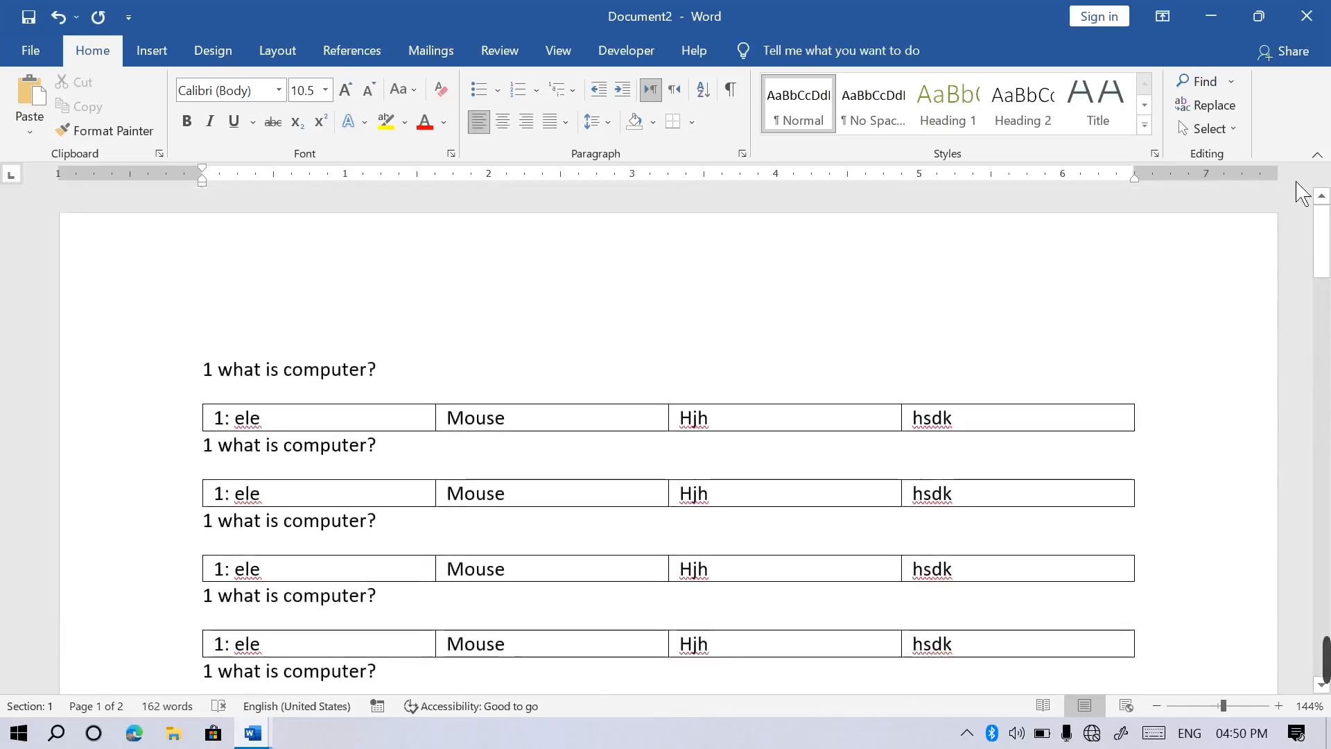
# Bring Document1 forward, toggle its table gridlines off and on, and open Table Properties.
pyautogui.moveTo(252, 732)
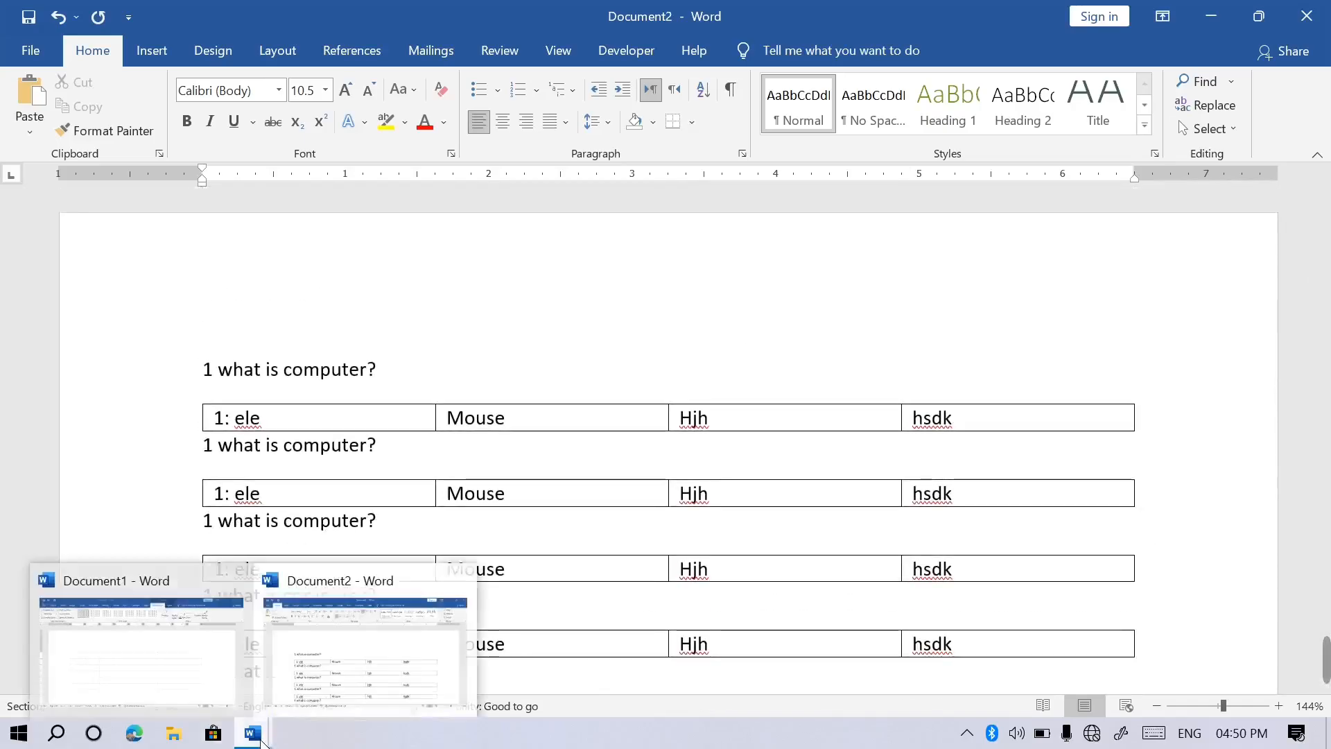
pyautogui.click(179, 672)
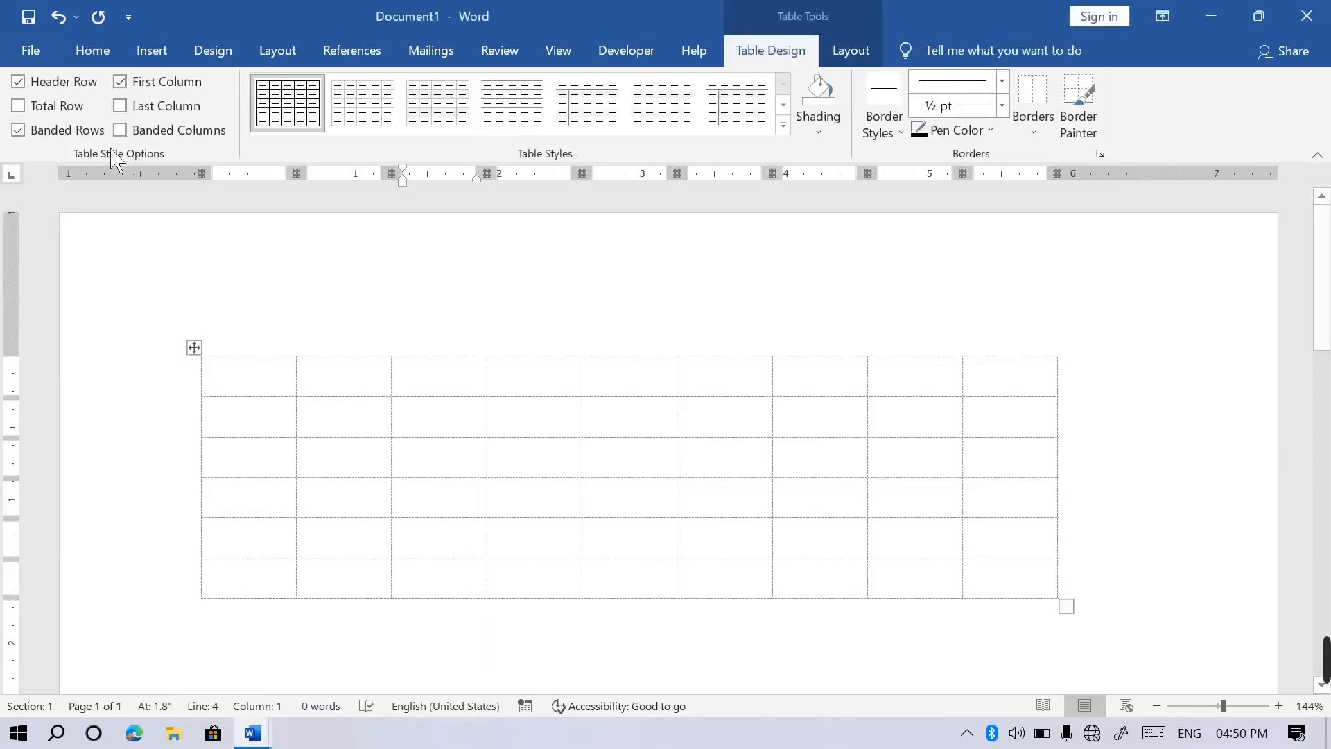
pyautogui.click(844, 61)
pyautogui.click(46, 81)
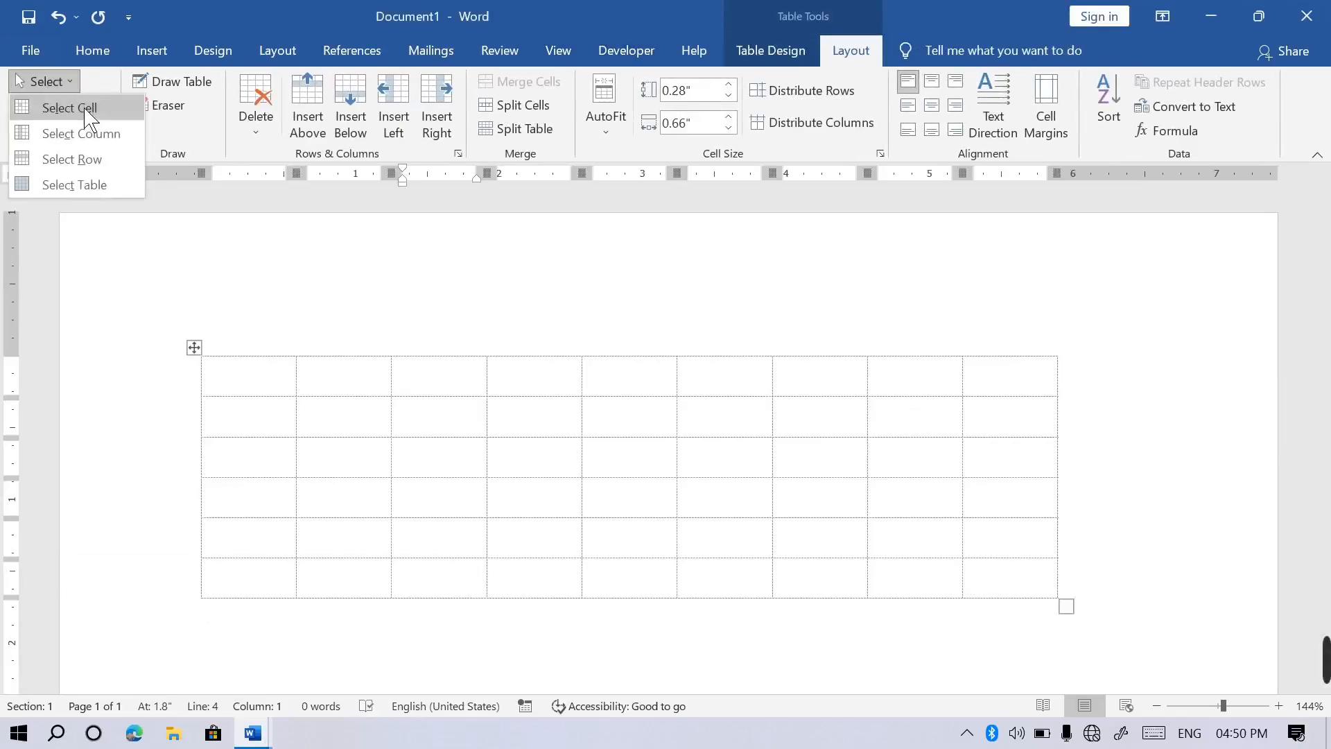
pyautogui.press('Escape')
pyautogui.click(97, 106)
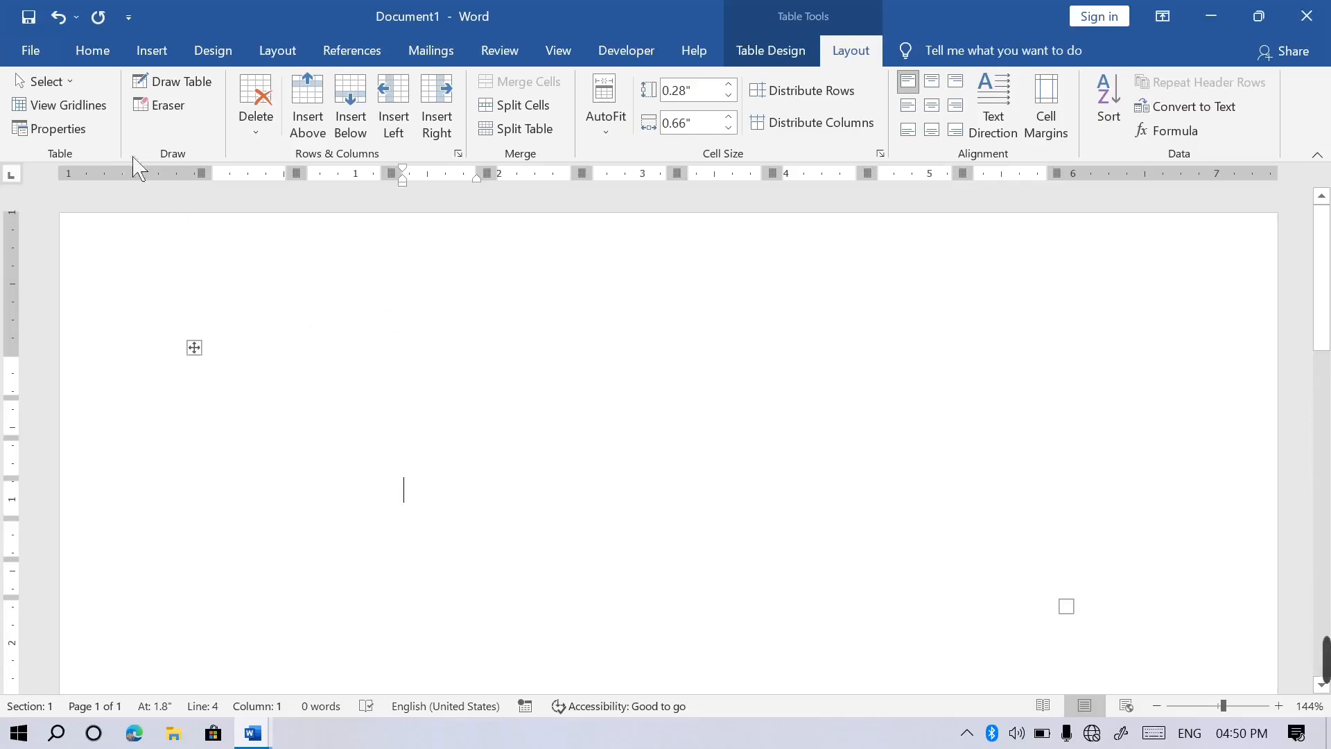
pyautogui.click(83, 105)
pyautogui.click(83, 130)
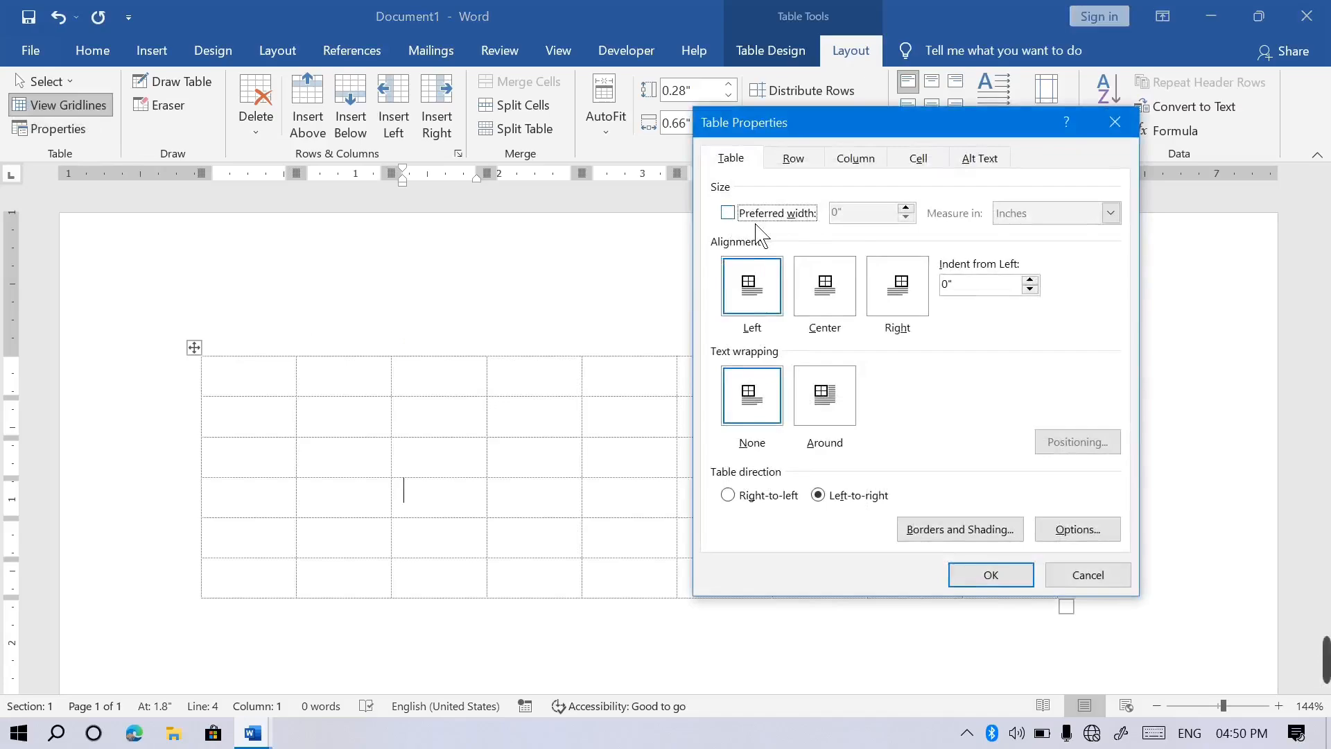
# Set the table to Center alignment with text wrapping None, and apply it.
pyautogui.click(830, 318)
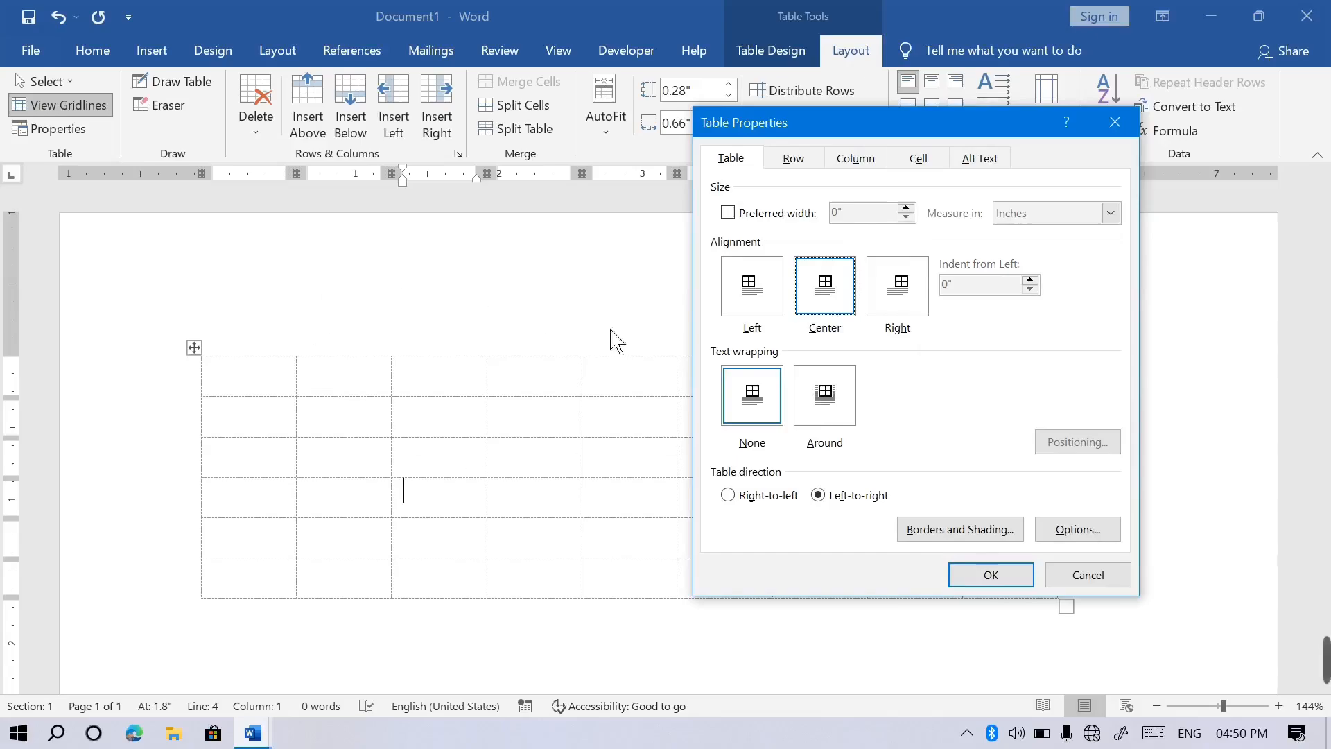
pyautogui.click(907, 306)
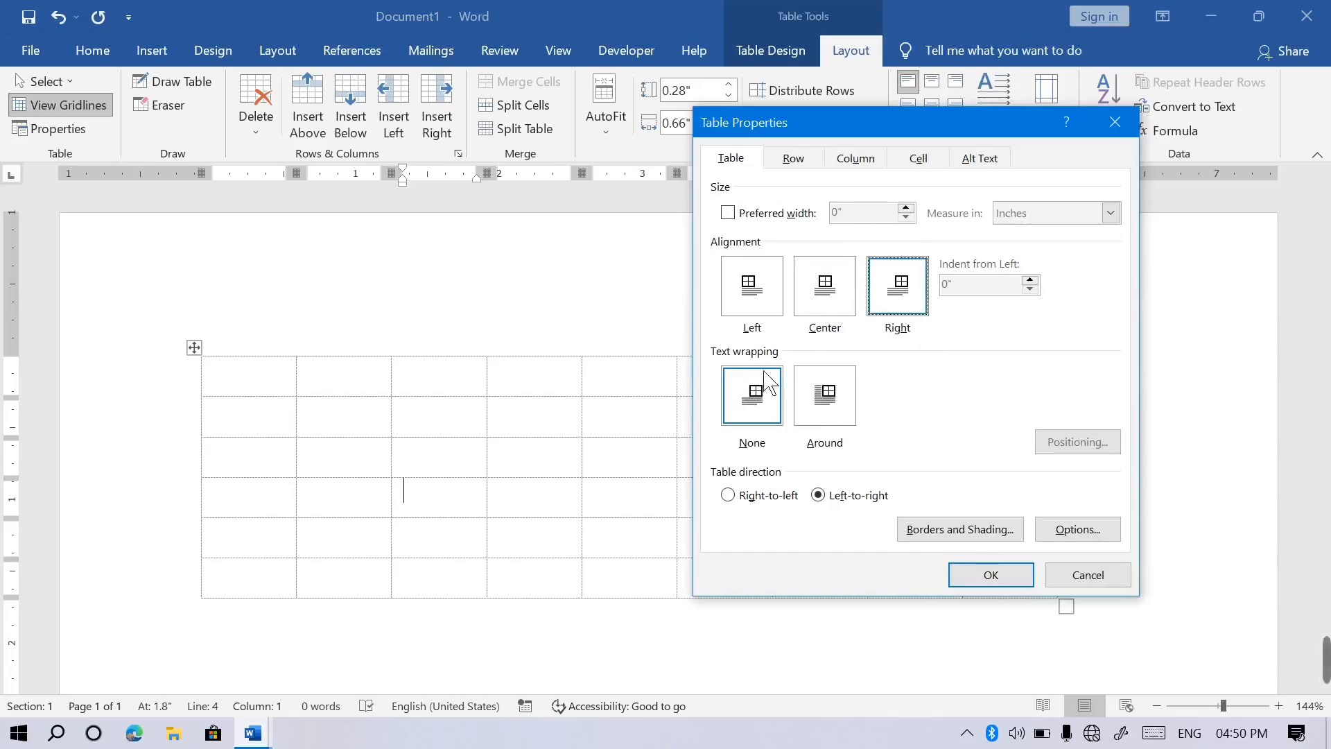
pyautogui.click(850, 410)
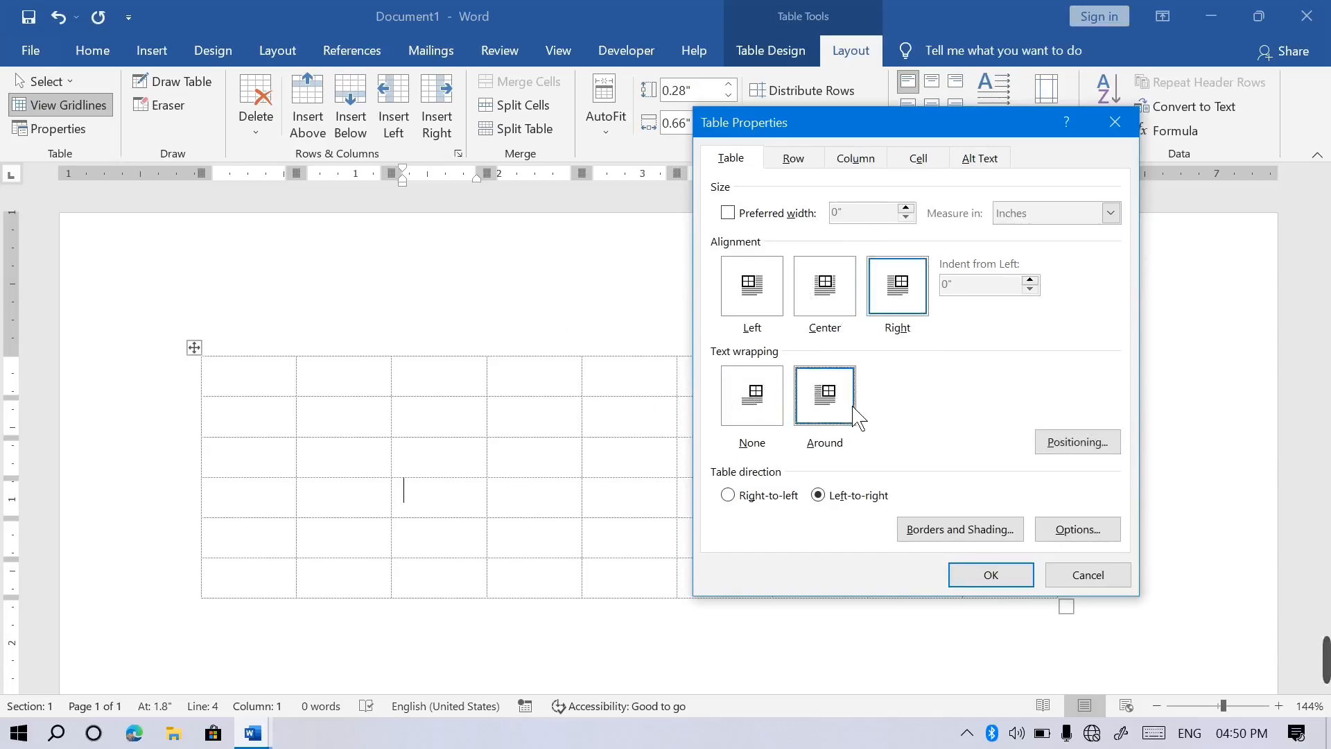
pyautogui.click(780, 404)
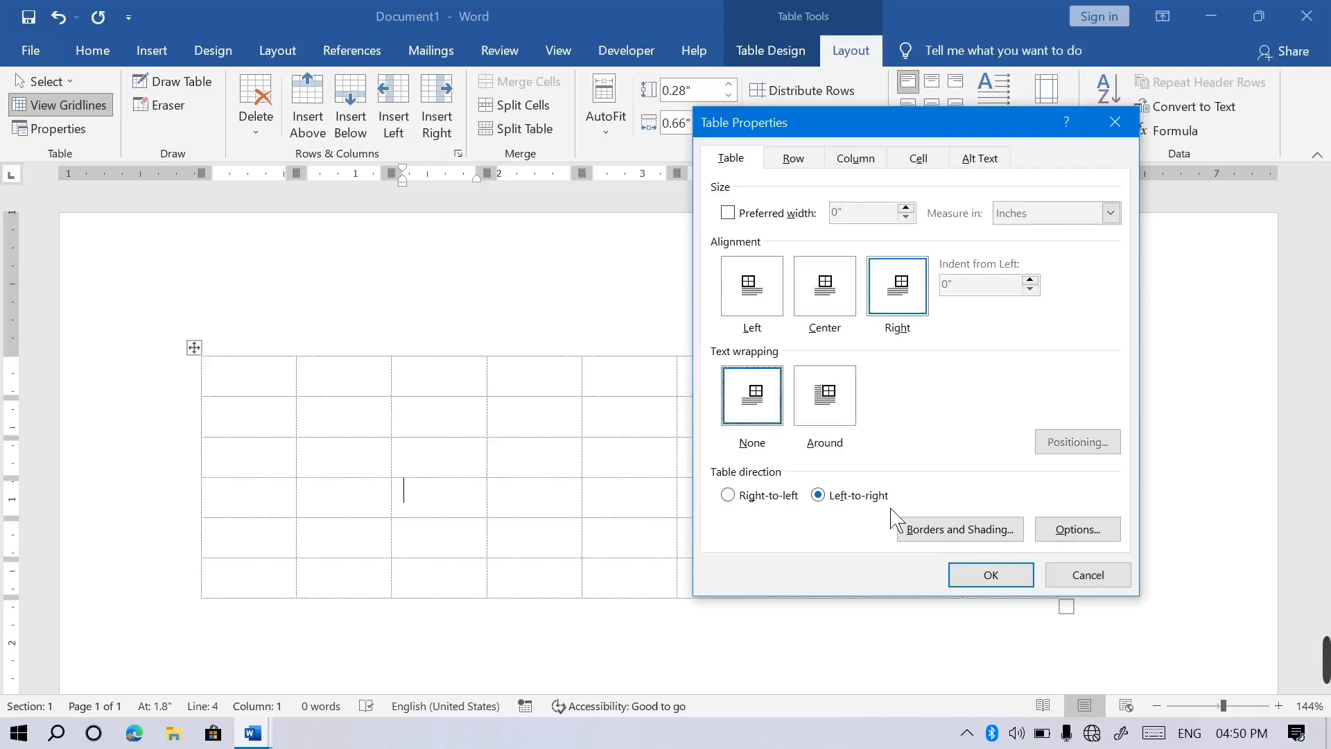
pyautogui.click(841, 329)
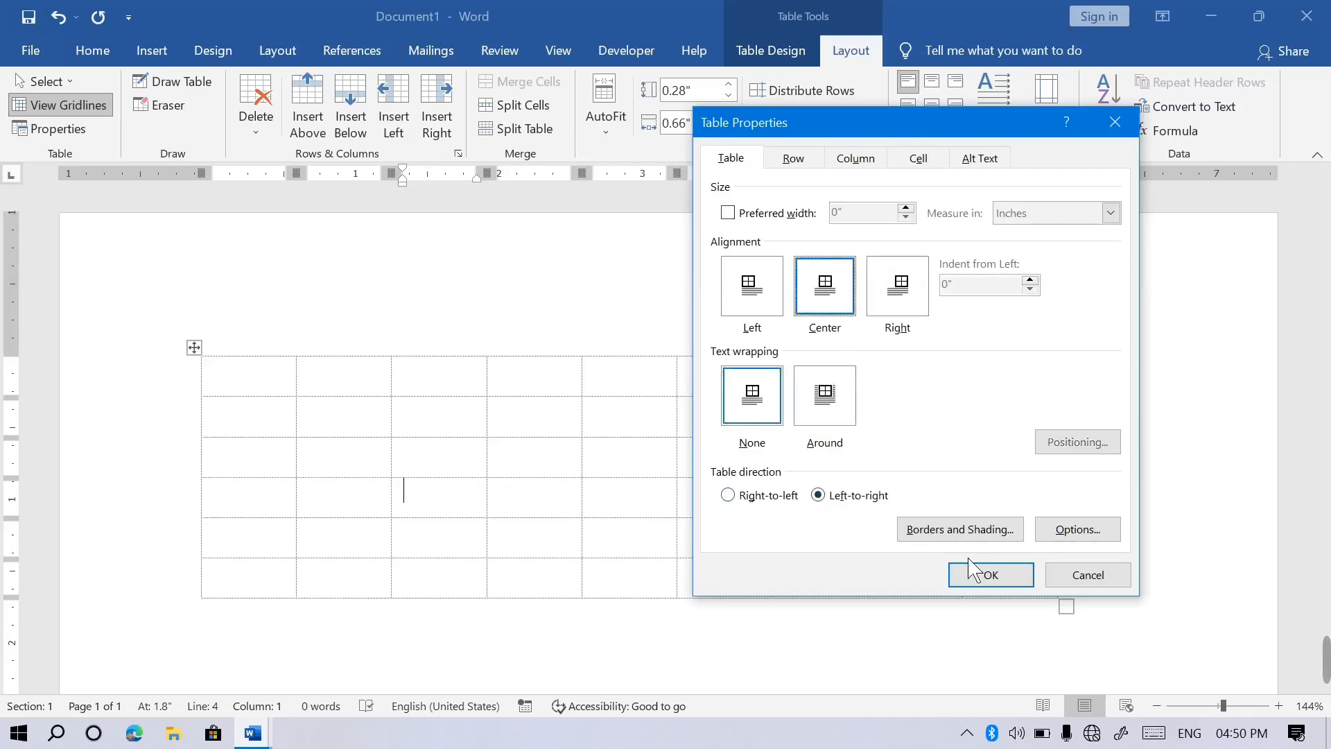
pyautogui.click(991, 575)
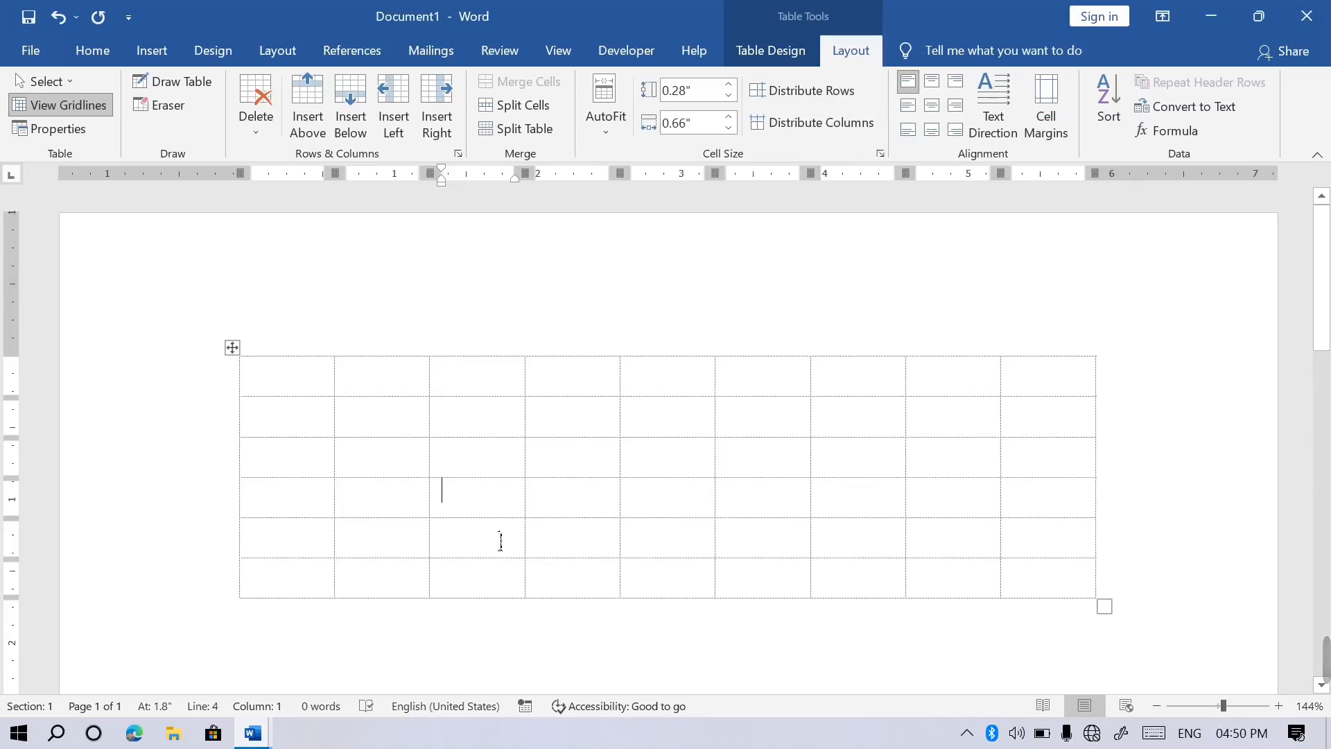
# Draw a new rectangular table below the first, with a narrow cell above it.
pyautogui.click(173, 81)
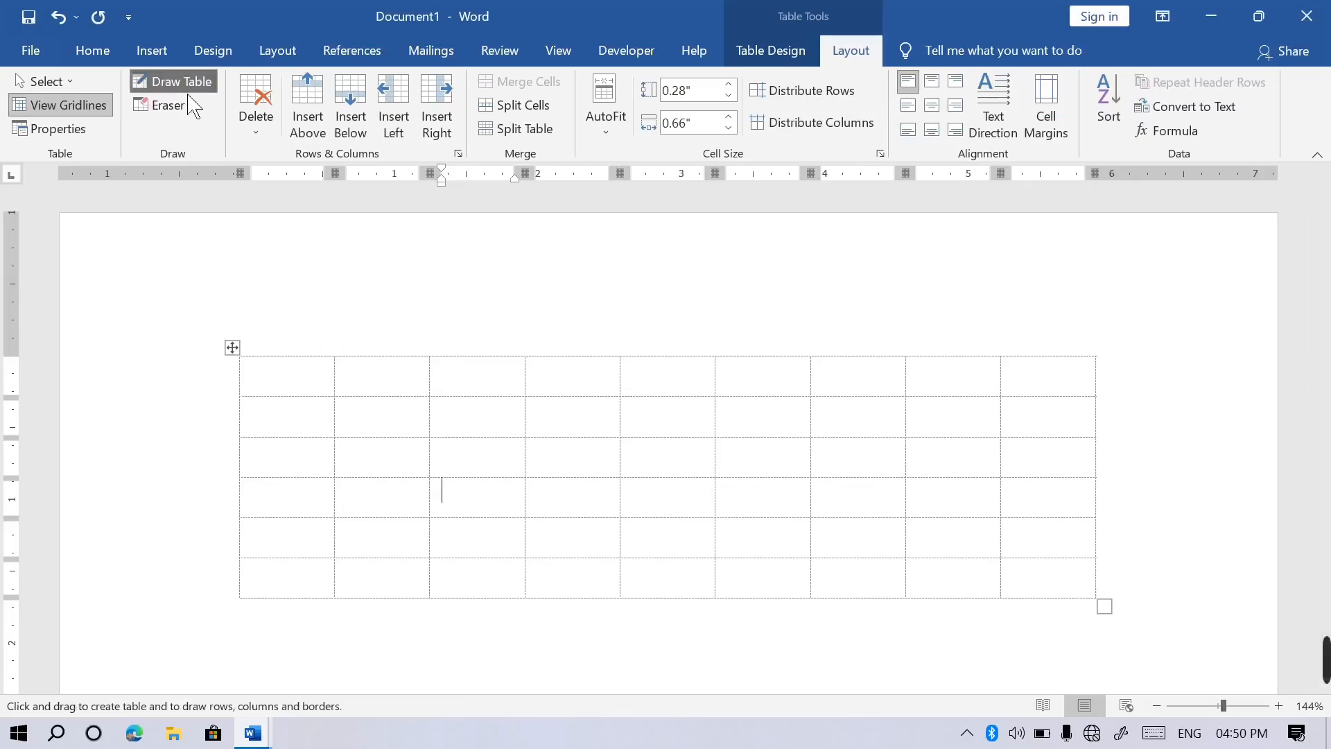
pyautogui.scroll(-5, 439, 488)
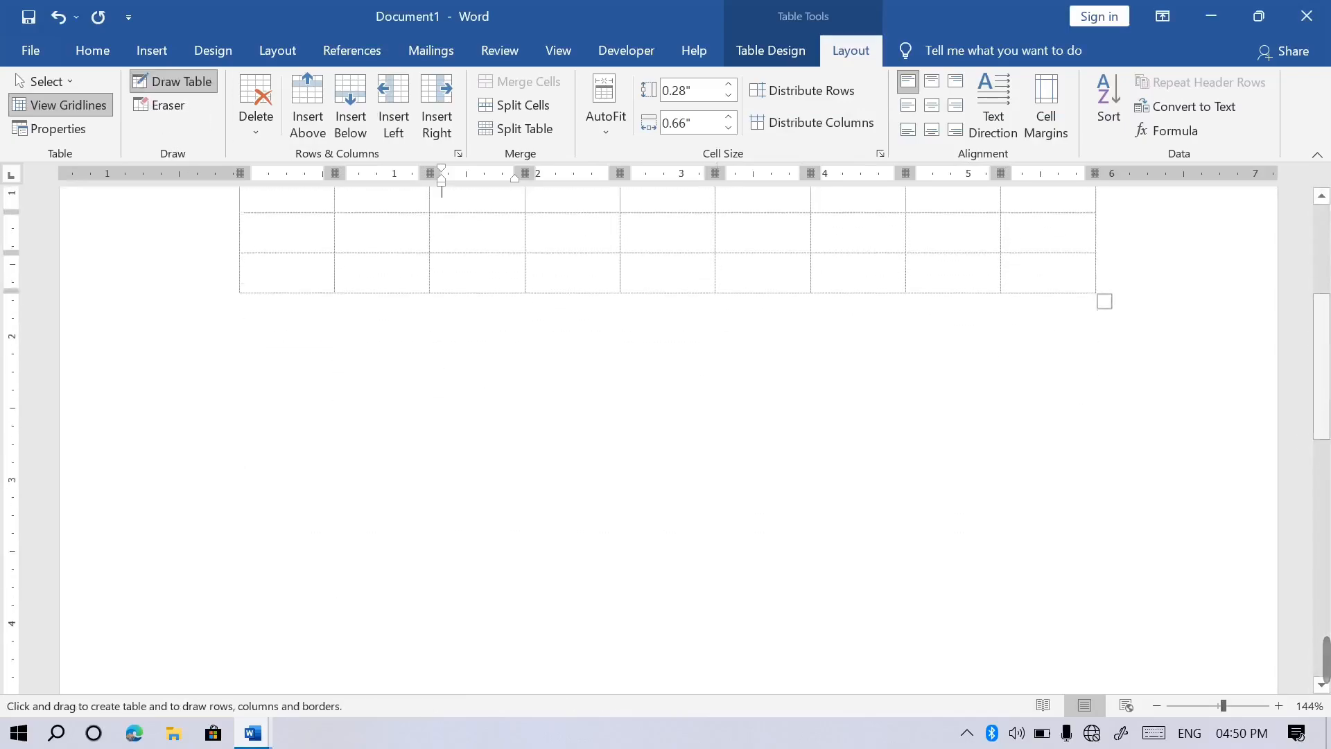
pyautogui.moveTo(293, 402)
pyautogui.mouseDown()
pyautogui.moveTo(1060, 478)
pyautogui.moveTo(1086, 588)
pyautogui.mouseUp()
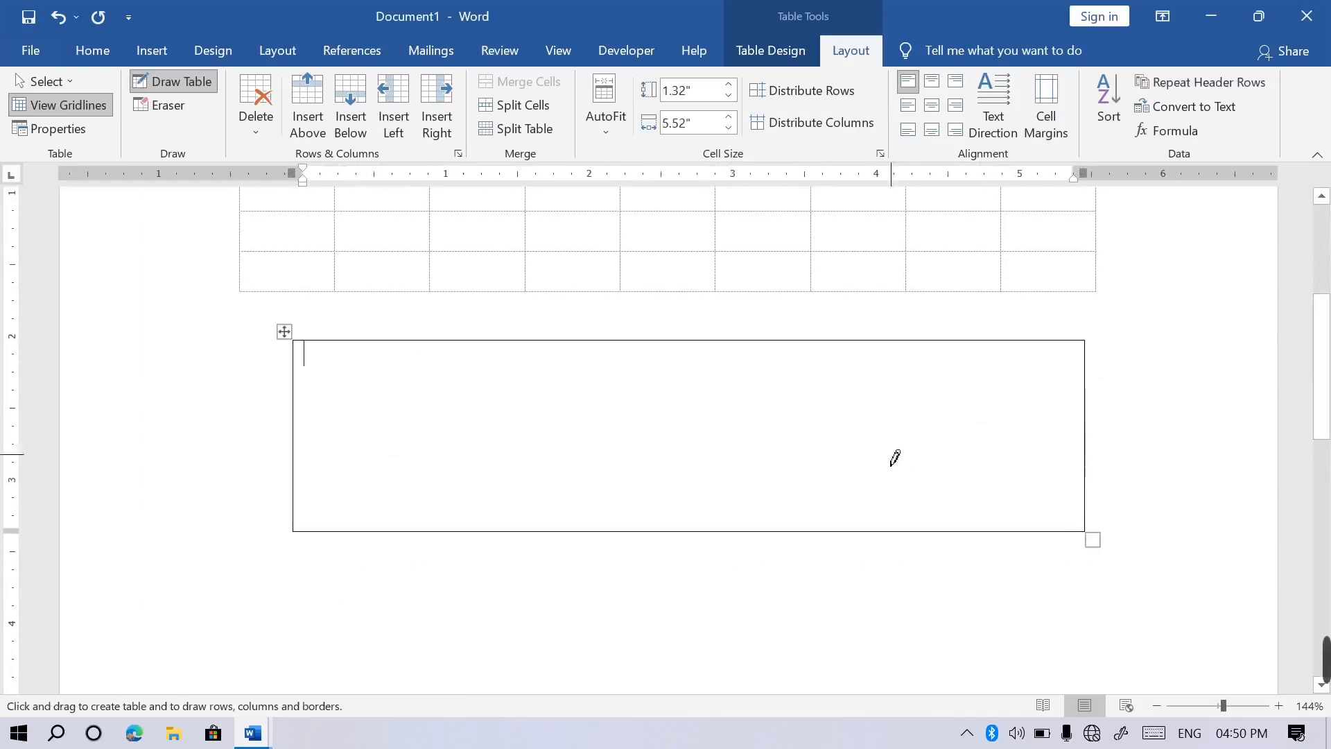
pyautogui.moveTo(835, 347); pyautogui.dragTo(845, 535)
pyautogui.moveTo(667, 343)
pyautogui.mouseDown()
pyautogui.moveTo(692, 537)
pyautogui.moveTo(696, 527)
pyautogui.mouseUp()
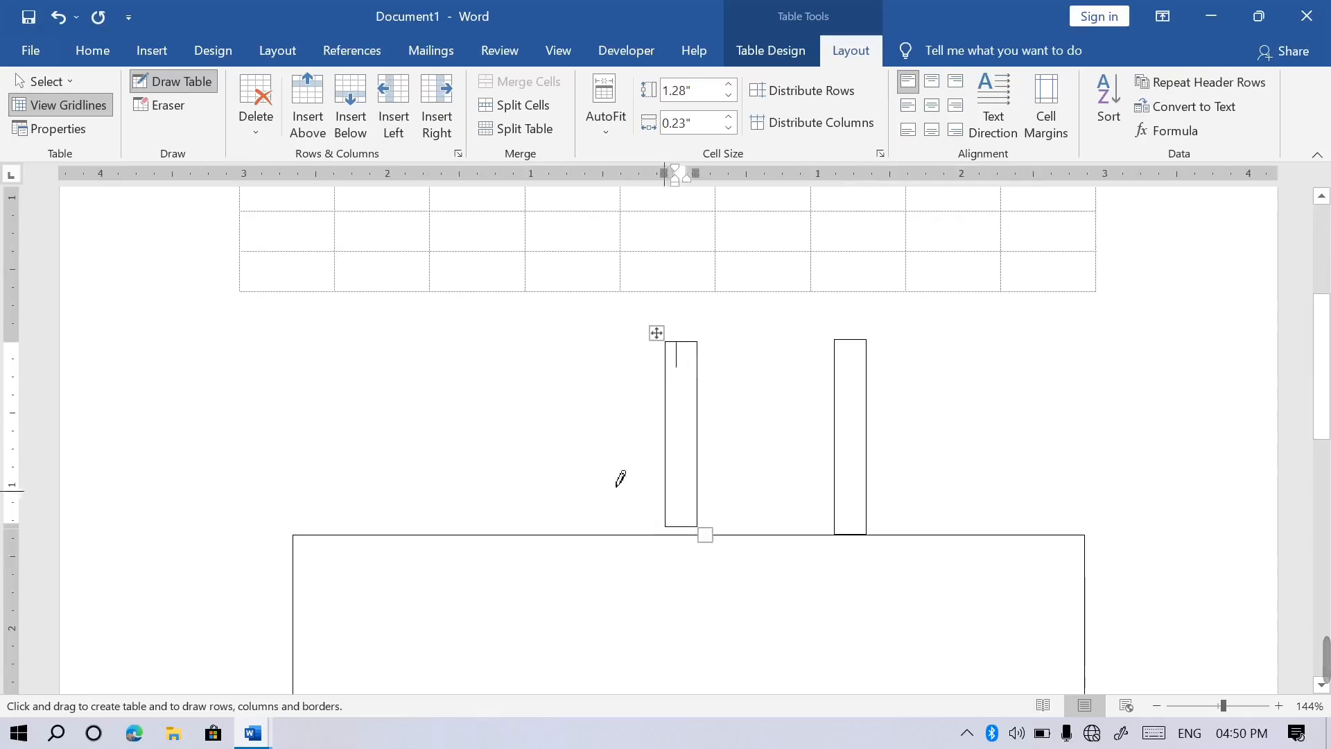
# Erase the narrow cells' borders with the Eraser, leaving a single rectangular cell.
pyautogui.click(159, 106)
pyautogui.moveTo(847, 391); pyautogui.dragTo(537, 395)
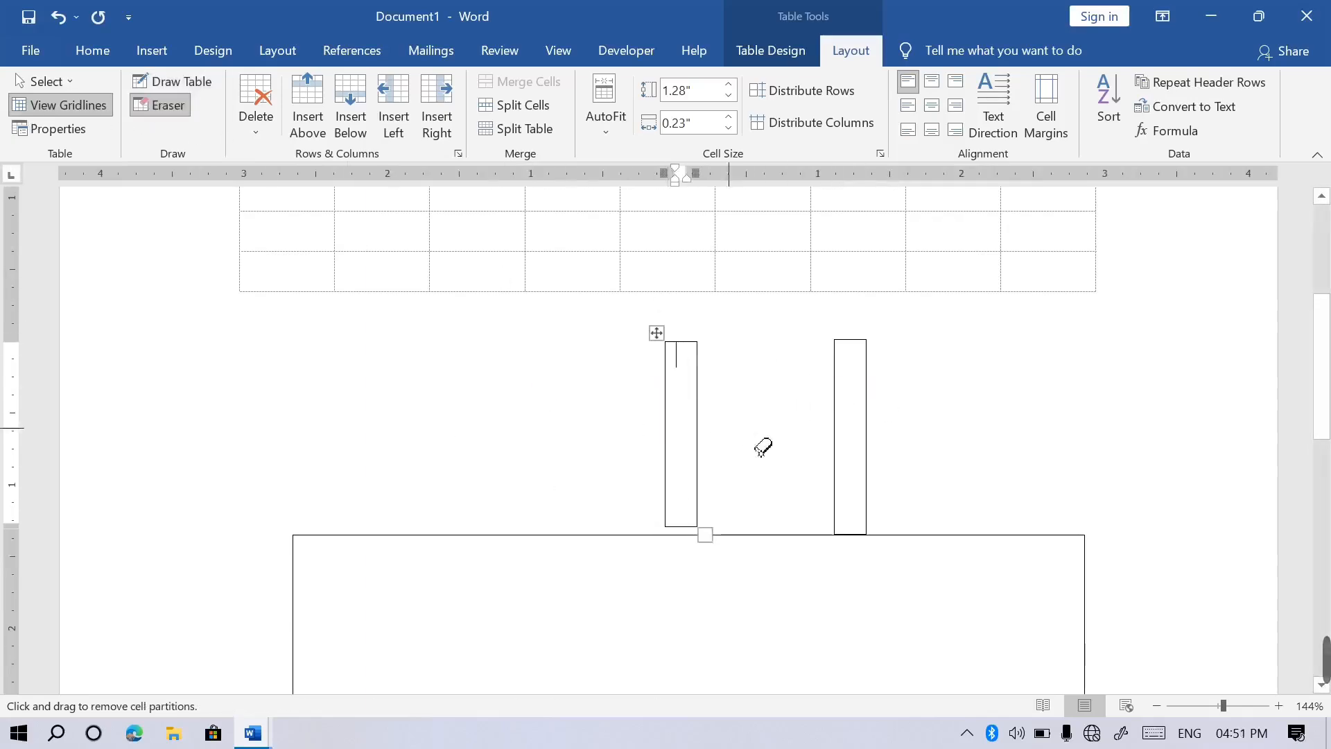
pyautogui.press('Escape')
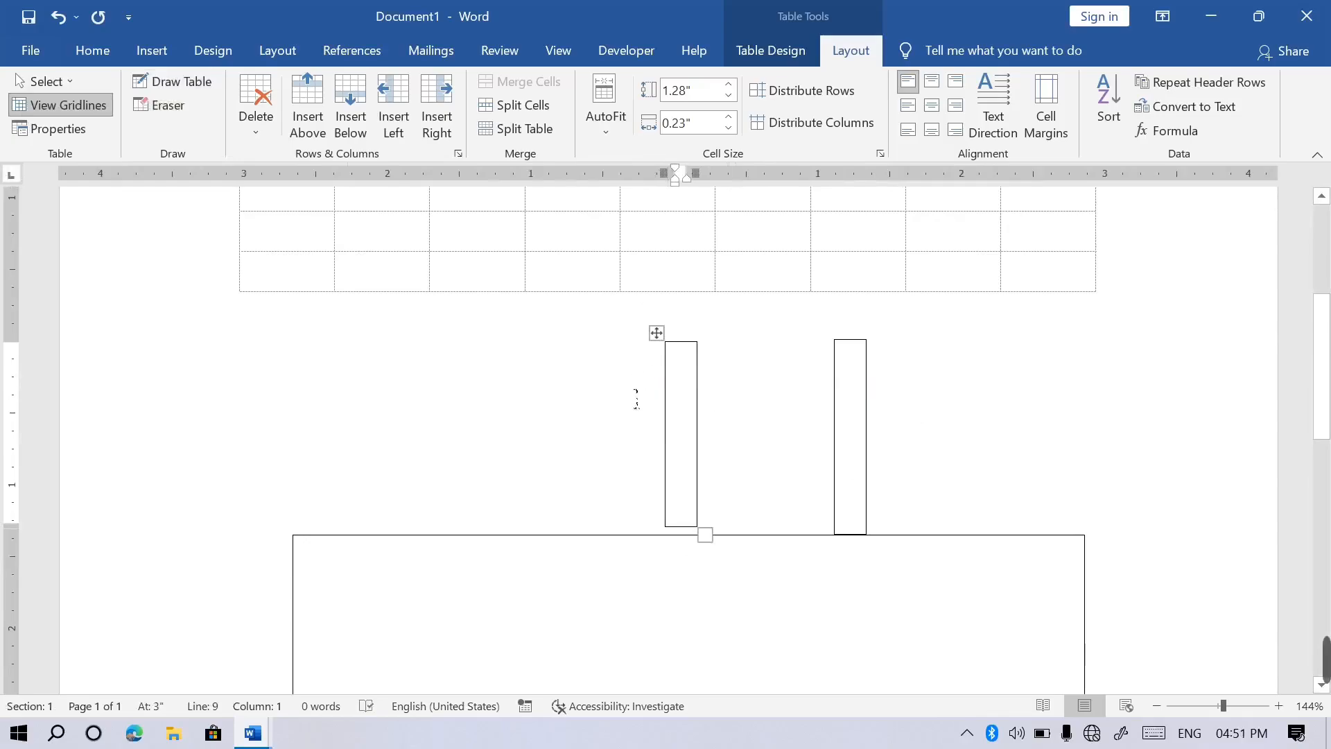
pyautogui.click(160, 106)
pyautogui.moveTo(648, 427); pyautogui.dragTo(725, 419)
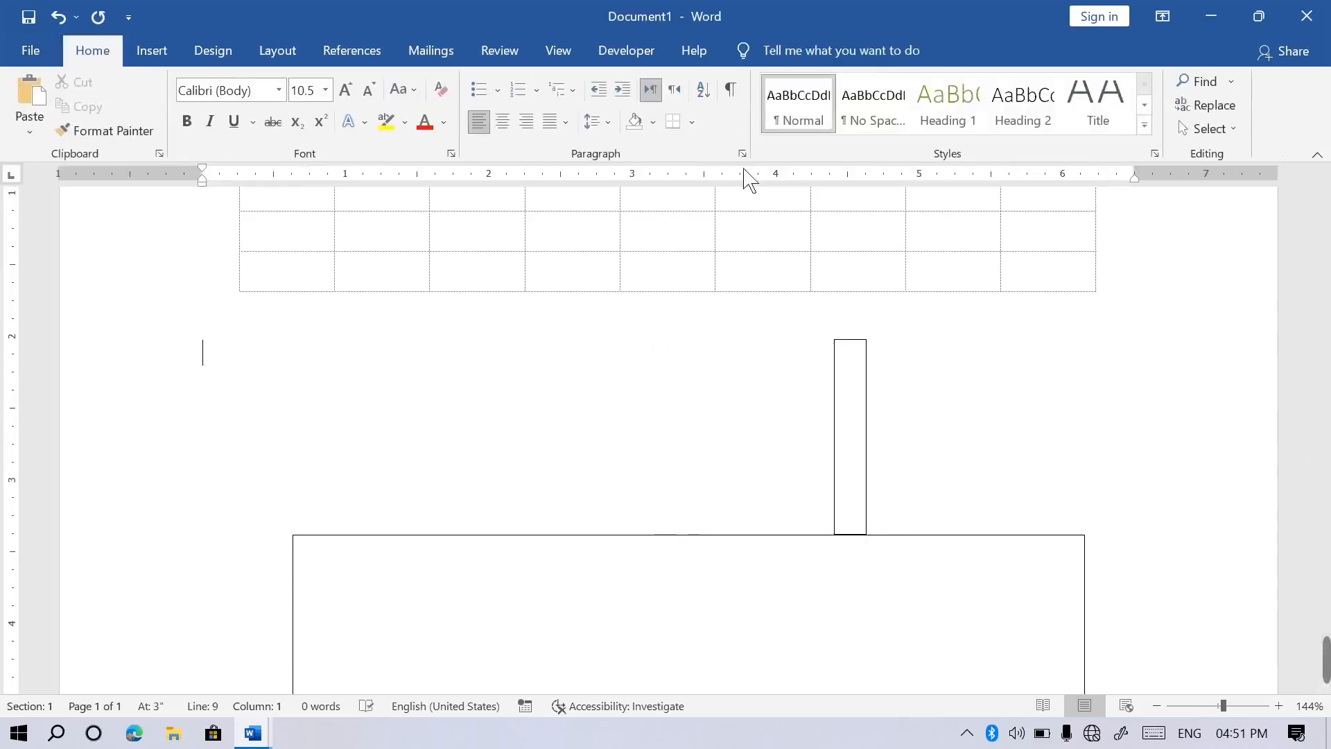
pyautogui.click(858, 436)
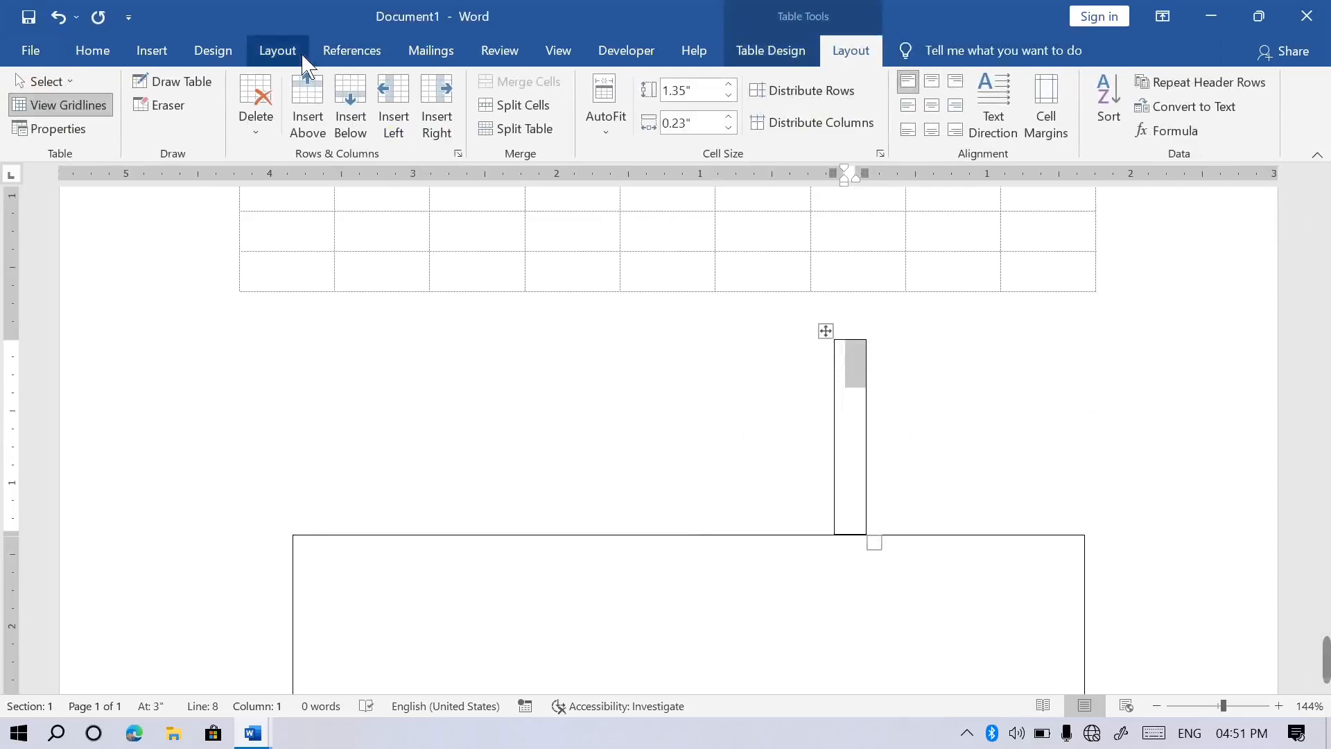
pyautogui.click(163, 105)
pyautogui.moveTo(802, 456); pyautogui.dragTo(940, 451)
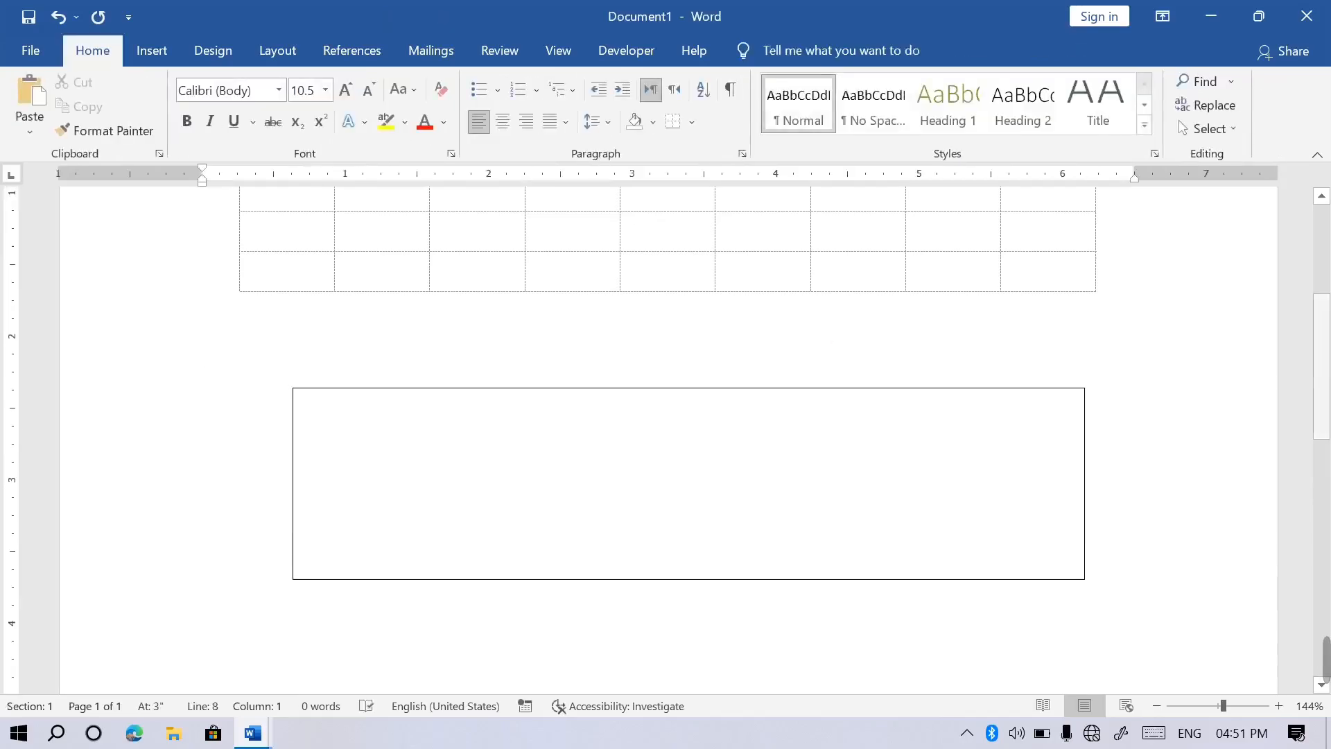
pyautogui.scroll(3, 984, 393)
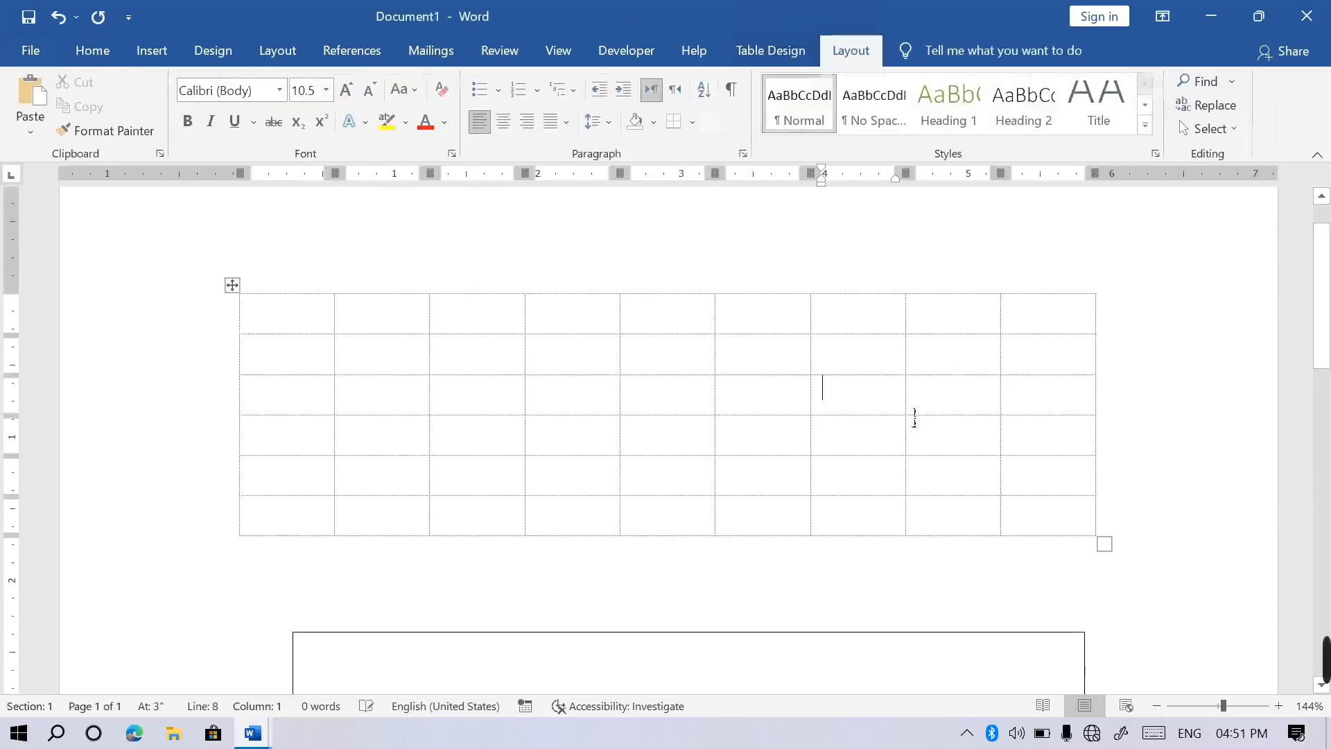
# Select the whole 9x6 table and apply All Borders, then click back into a cell.
pyautogui.click(787, 58)
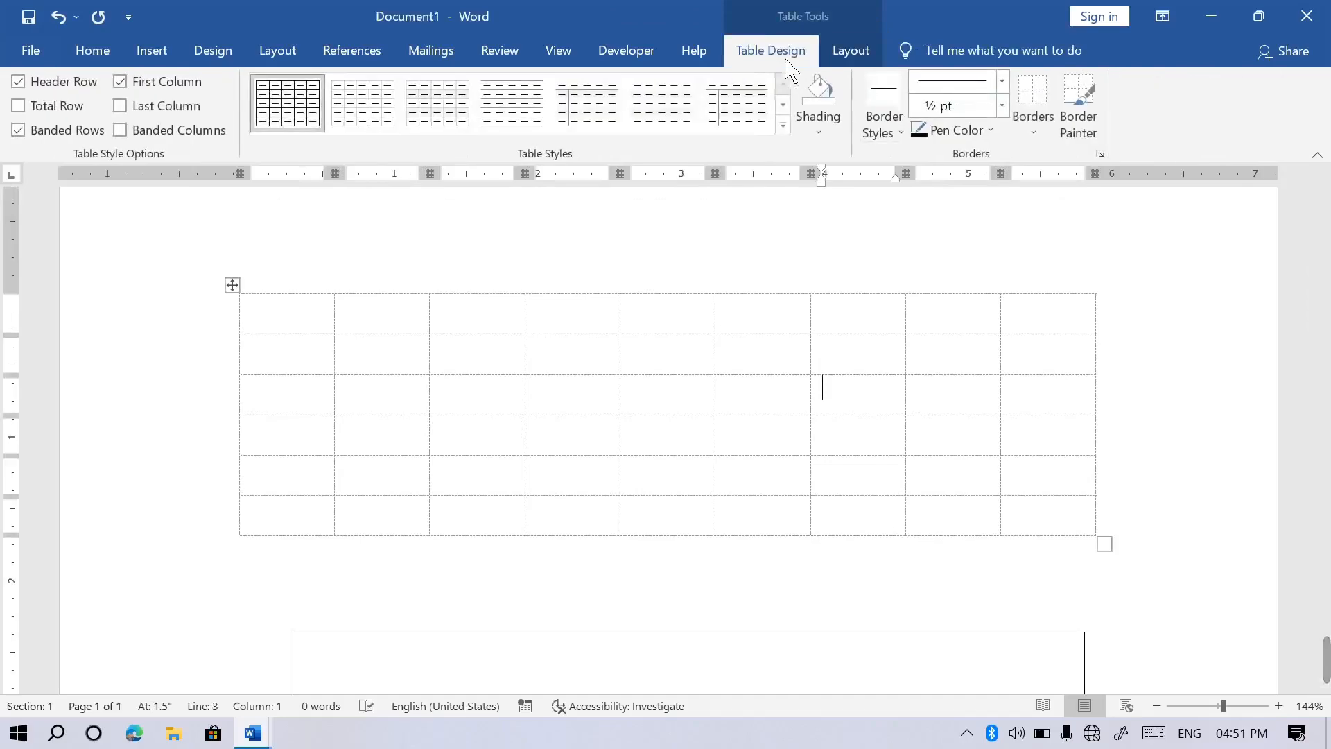
pyautogui.click(1034, 135)
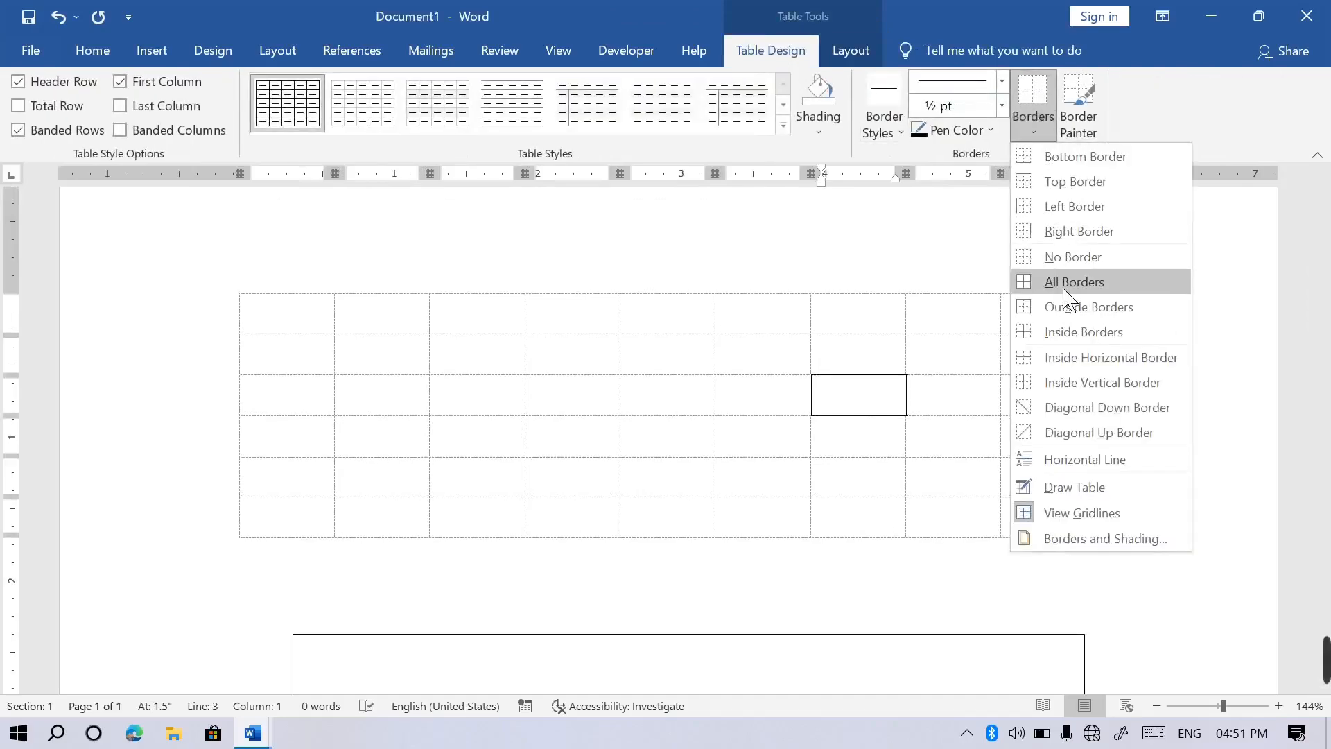
pyautogui.click(237, 289)
pyautogui.click(232, 285)
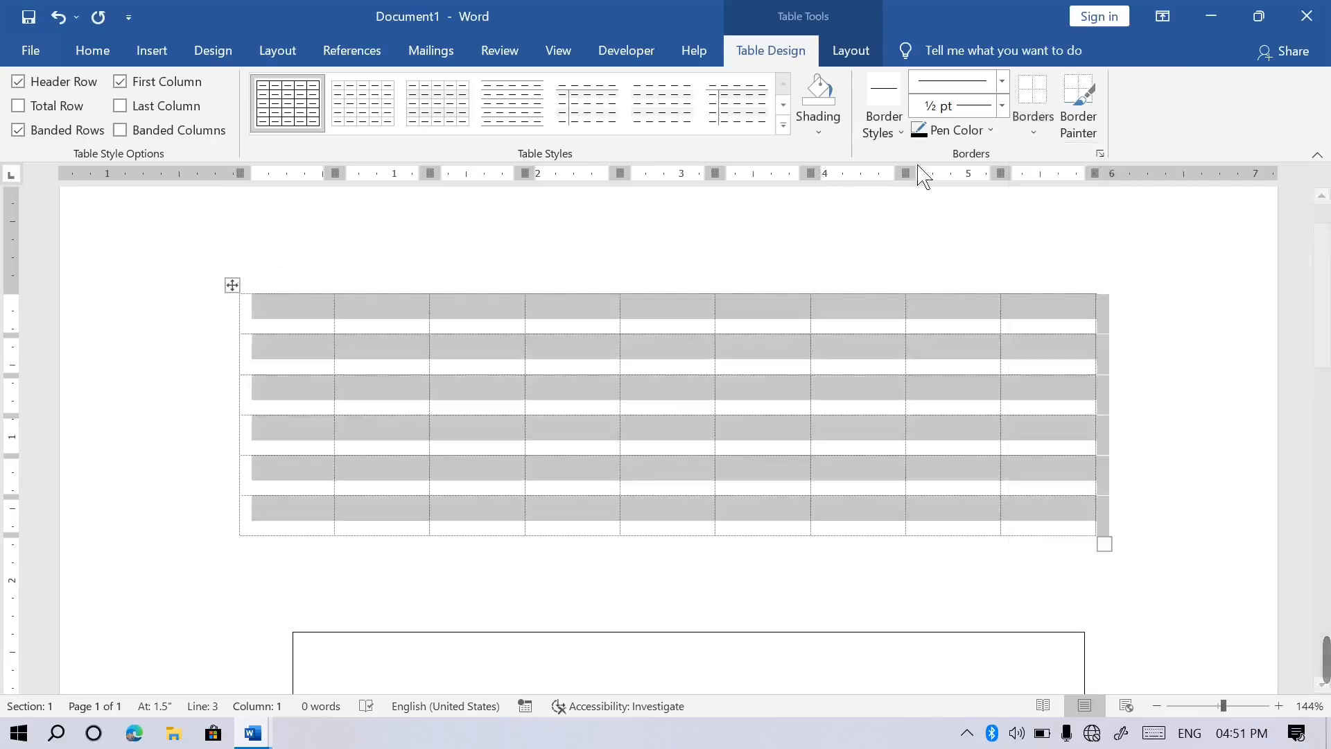
pyautogui.click(1046, 147)
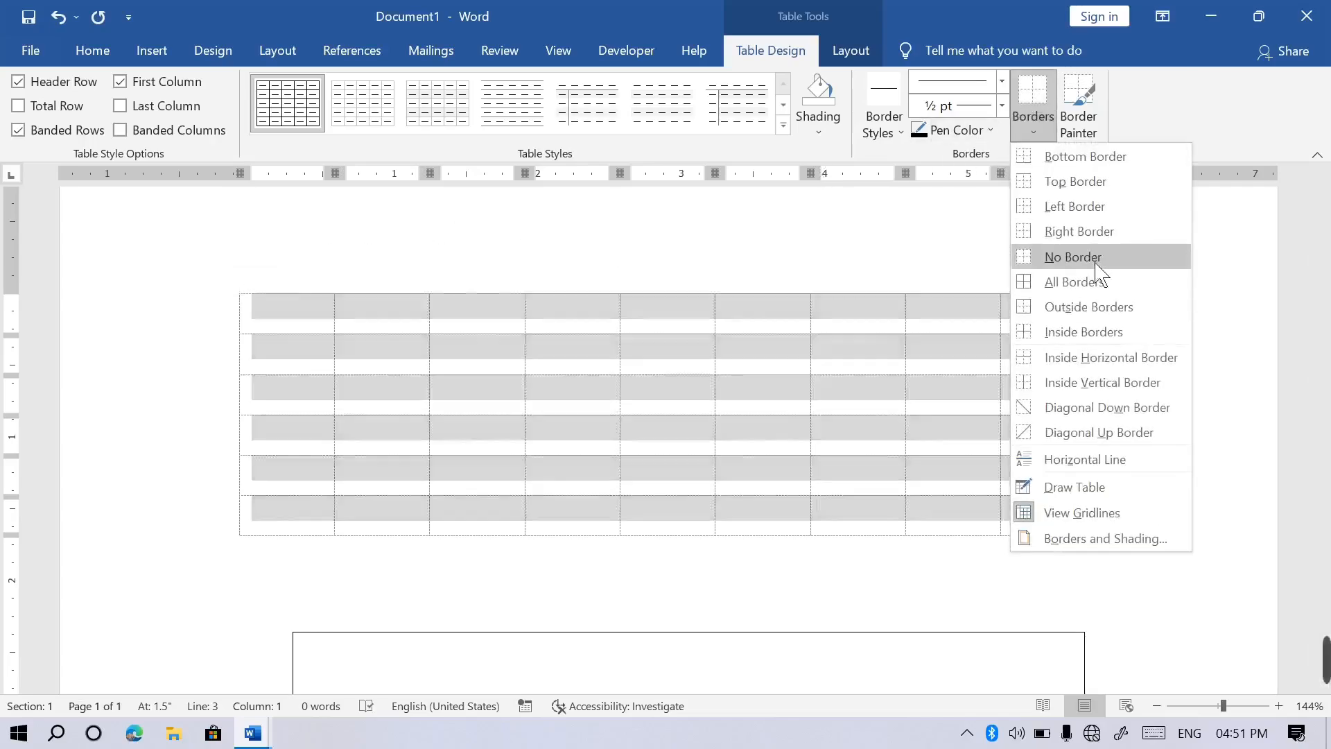
pyautogui.click(1098, 289)
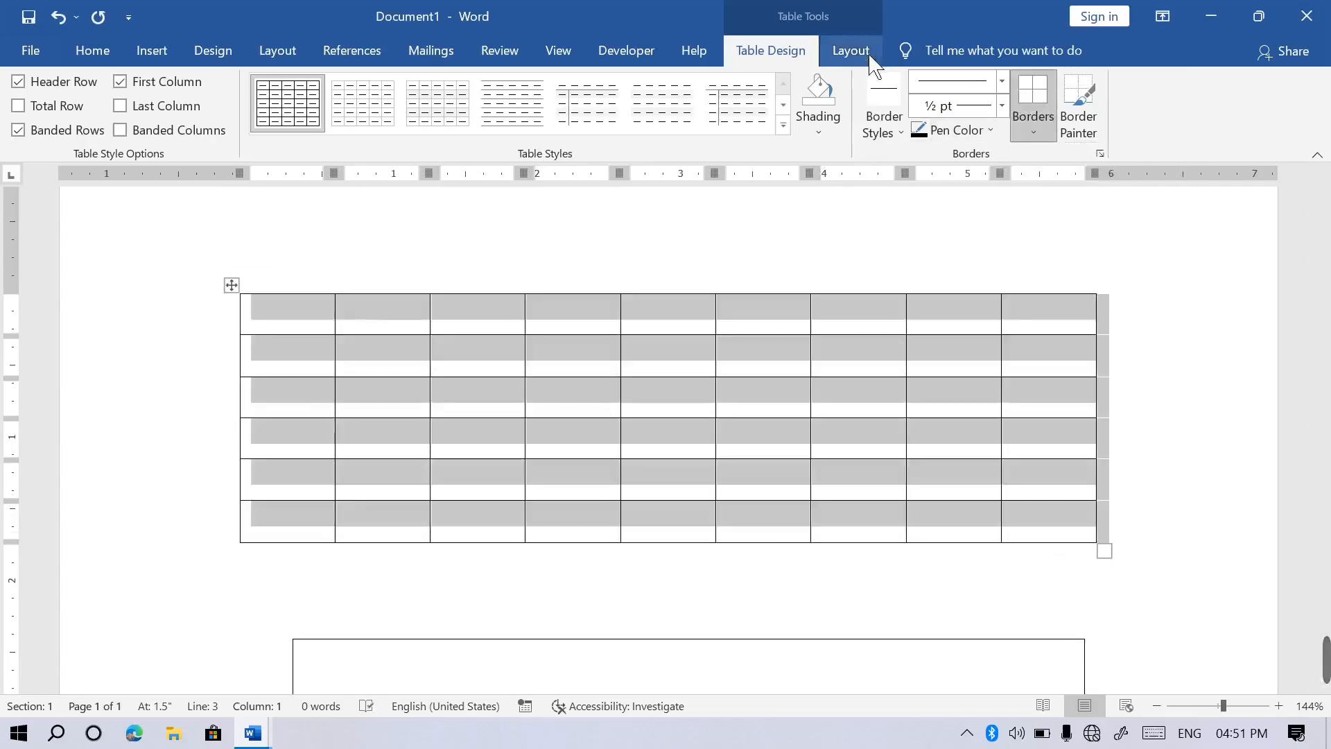
pyautogui.click(852, 51)
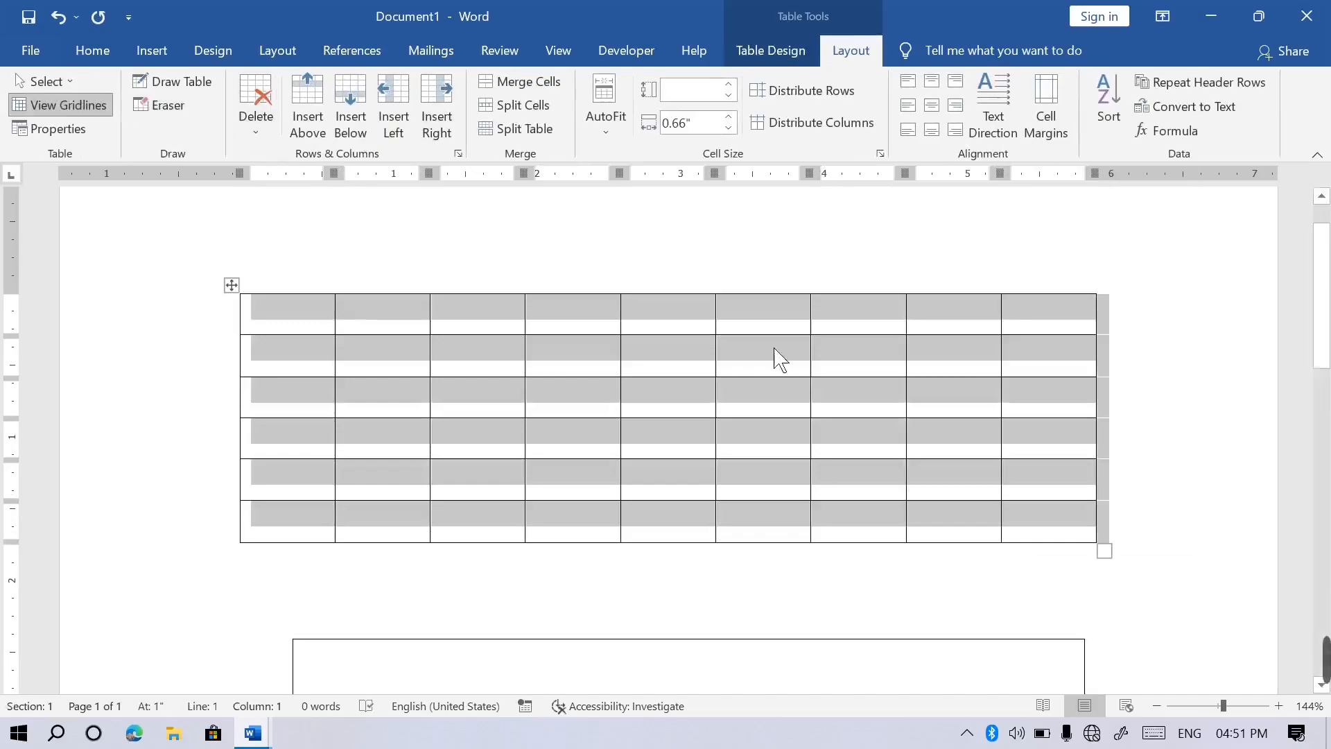
pyautogui.click(882, 414)
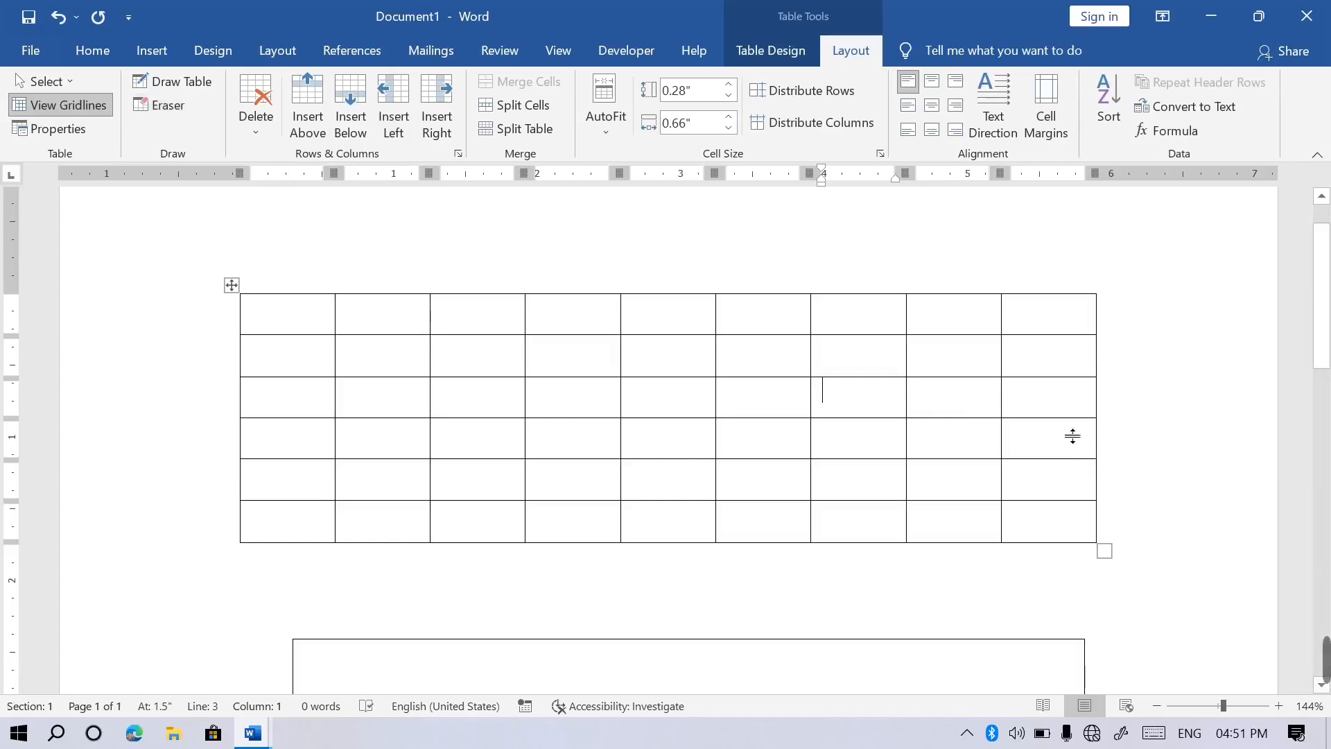
# Erase the table's interior partitions, then undo with Ctrl+Z so all 9x6 cells remain.
pyautogui.moveTo(1050, 414); pyautogui.dragTo(808, 409)
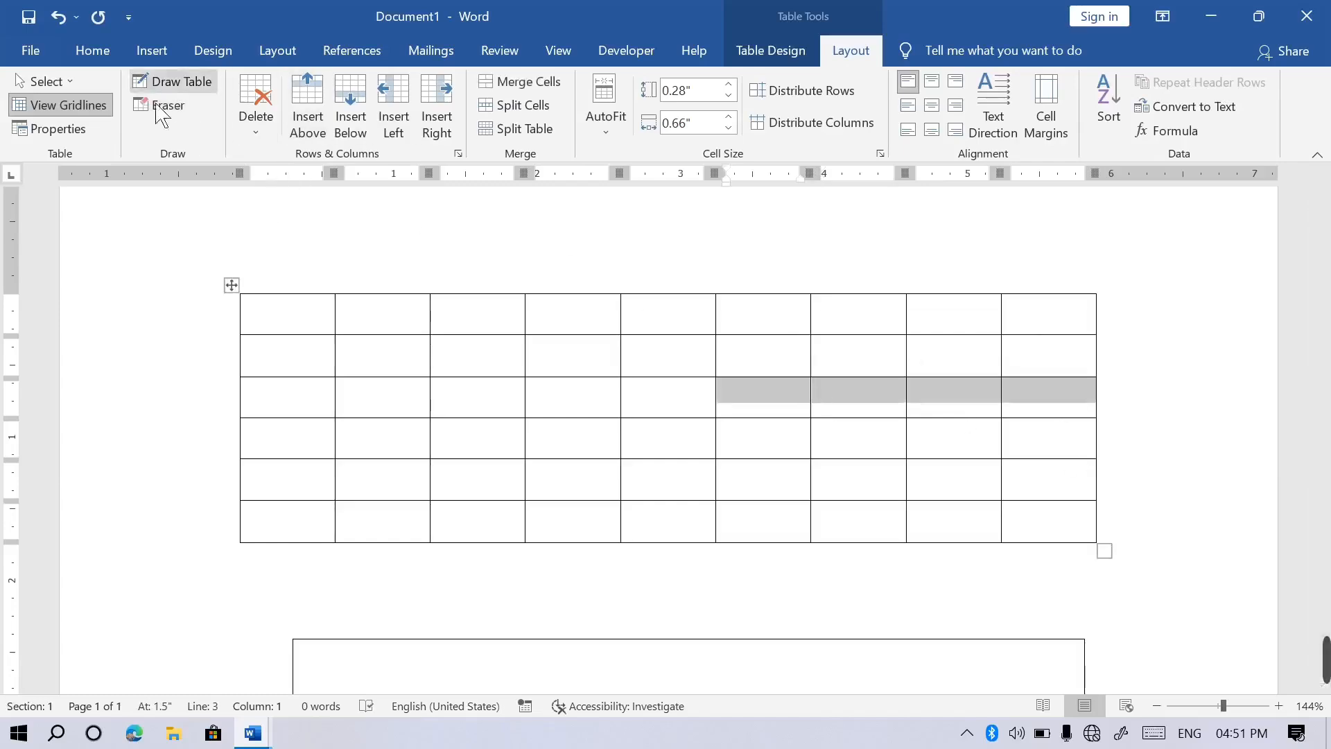
pyautogui.click(649, 412)
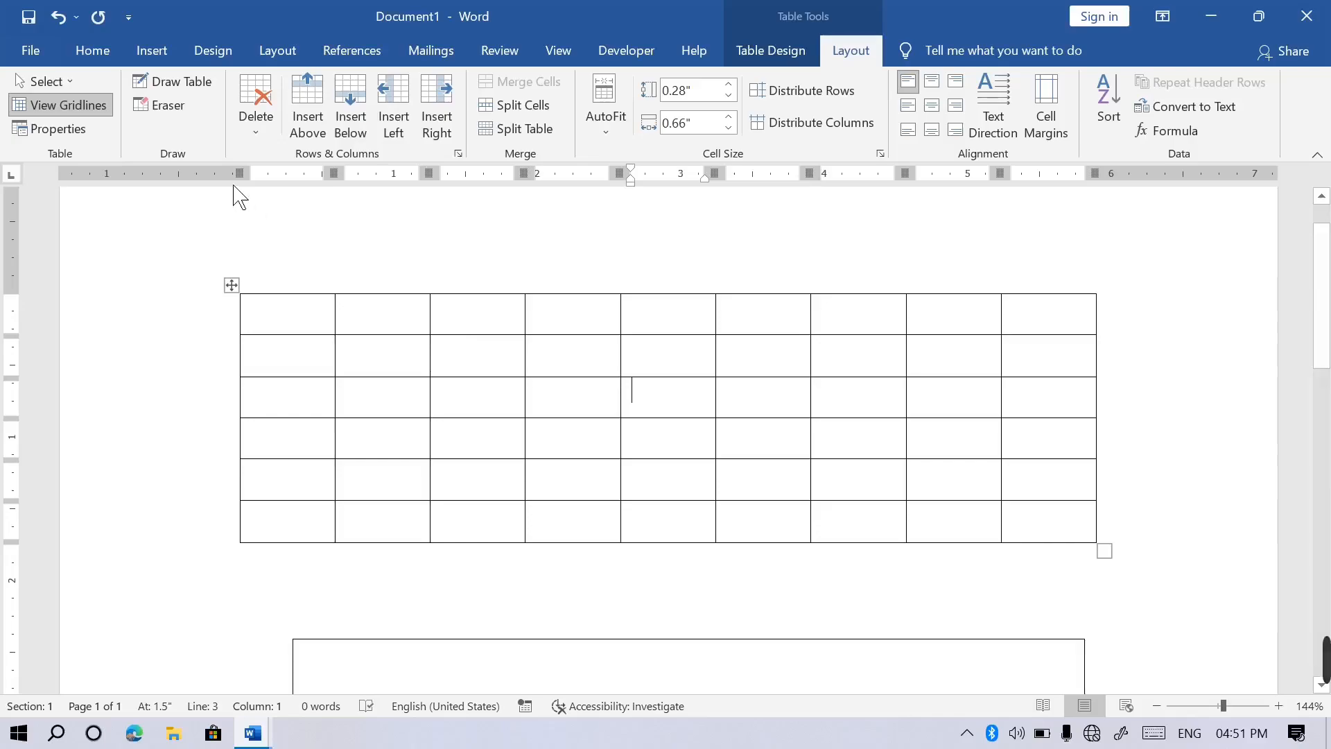
pyautogui.click(160, 105)
pyautogui.moveTo(478, 374)
pyautogui.mouseDown()
pyautogui.moveTo(816, 415)
pyautogui.moveTo(954, 479)
pyautogui.moveTo(983, 505)
pyautogui.moveTo(987, 529)
pyautogui.mouseUp()
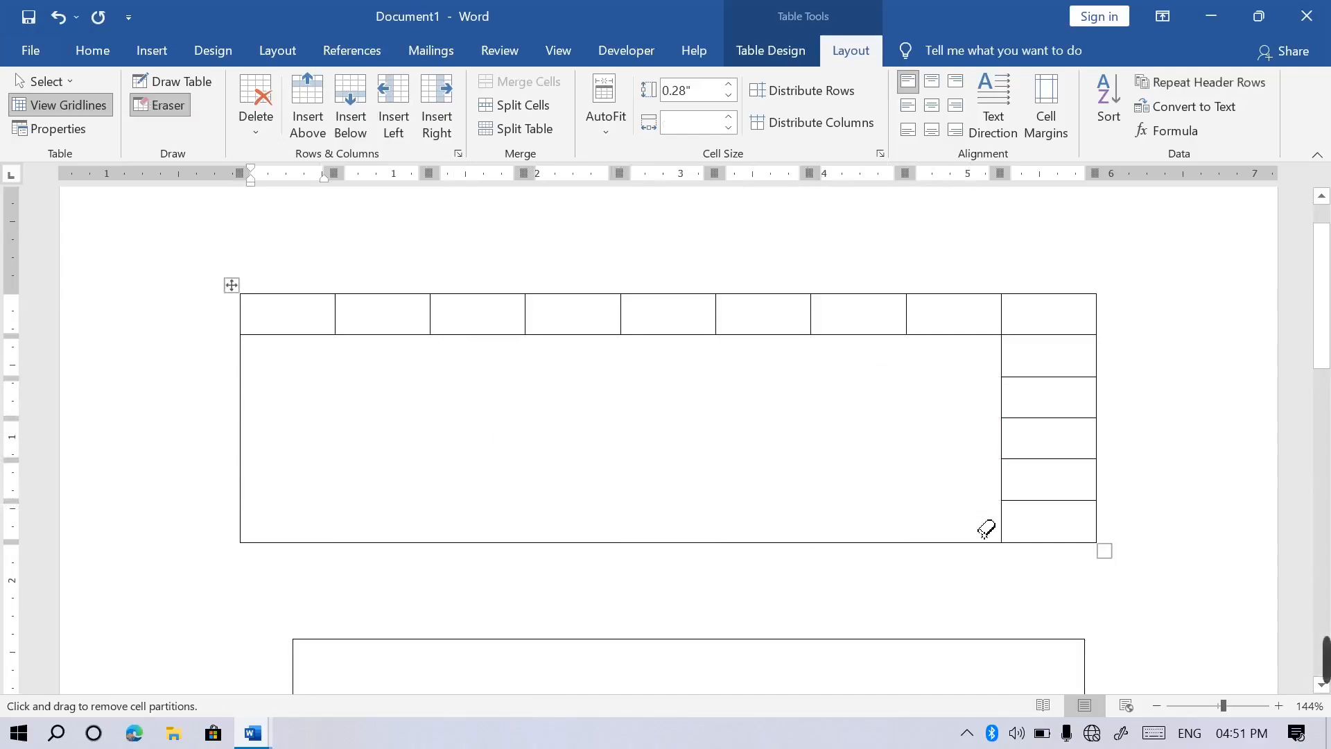
pyautogui.hotkey('ctrl', 'z')
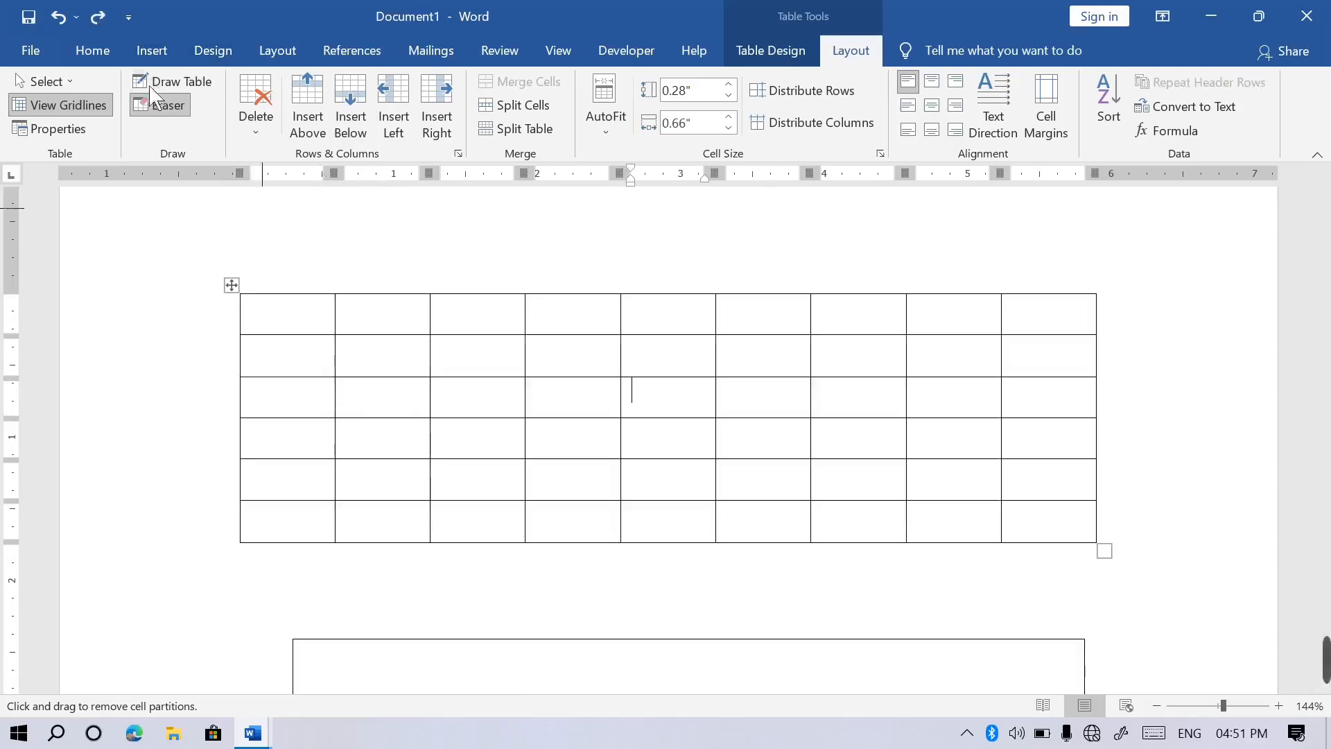
pyautogui.click(186, 108)
pyautogui.click(772, 52)
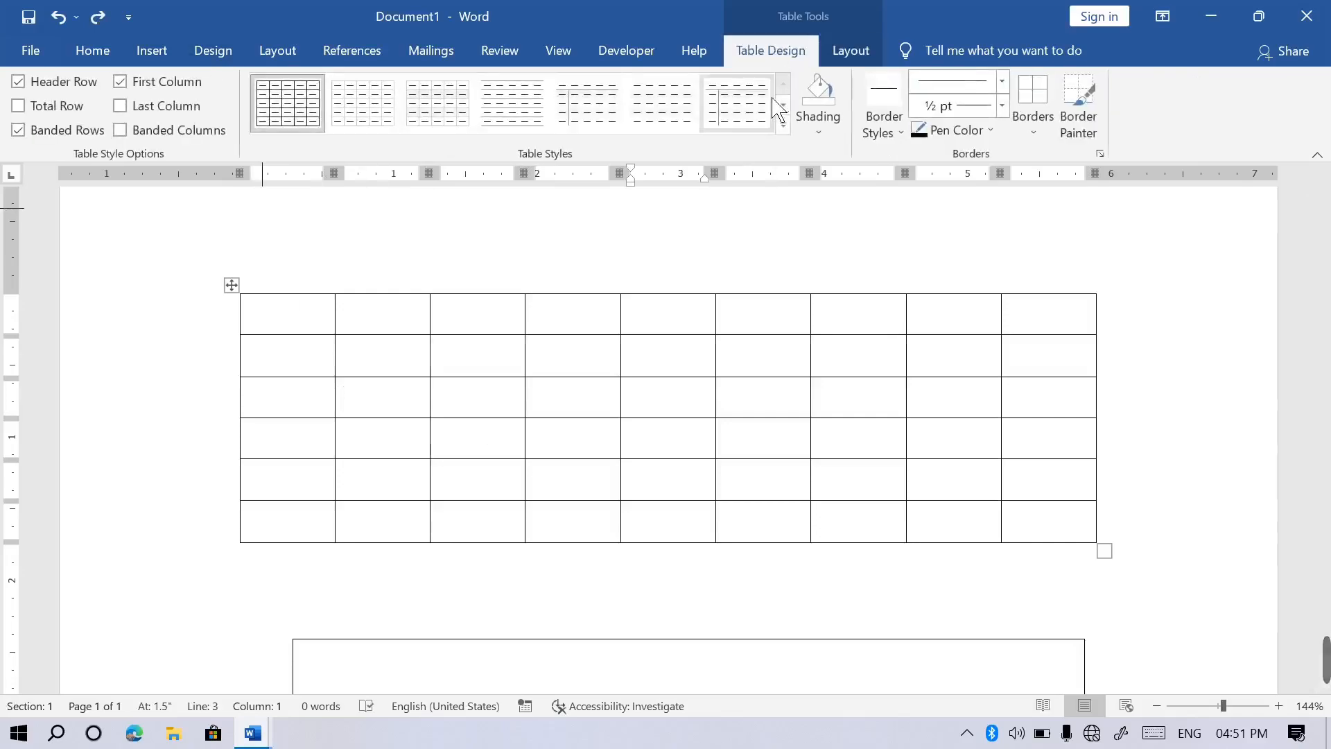
# Select the cell block spanning rows 2–6, columns 1–8 of the table.
pyautogui.moveTo(298, 350); pyautogui.dragTo(1039, 574)
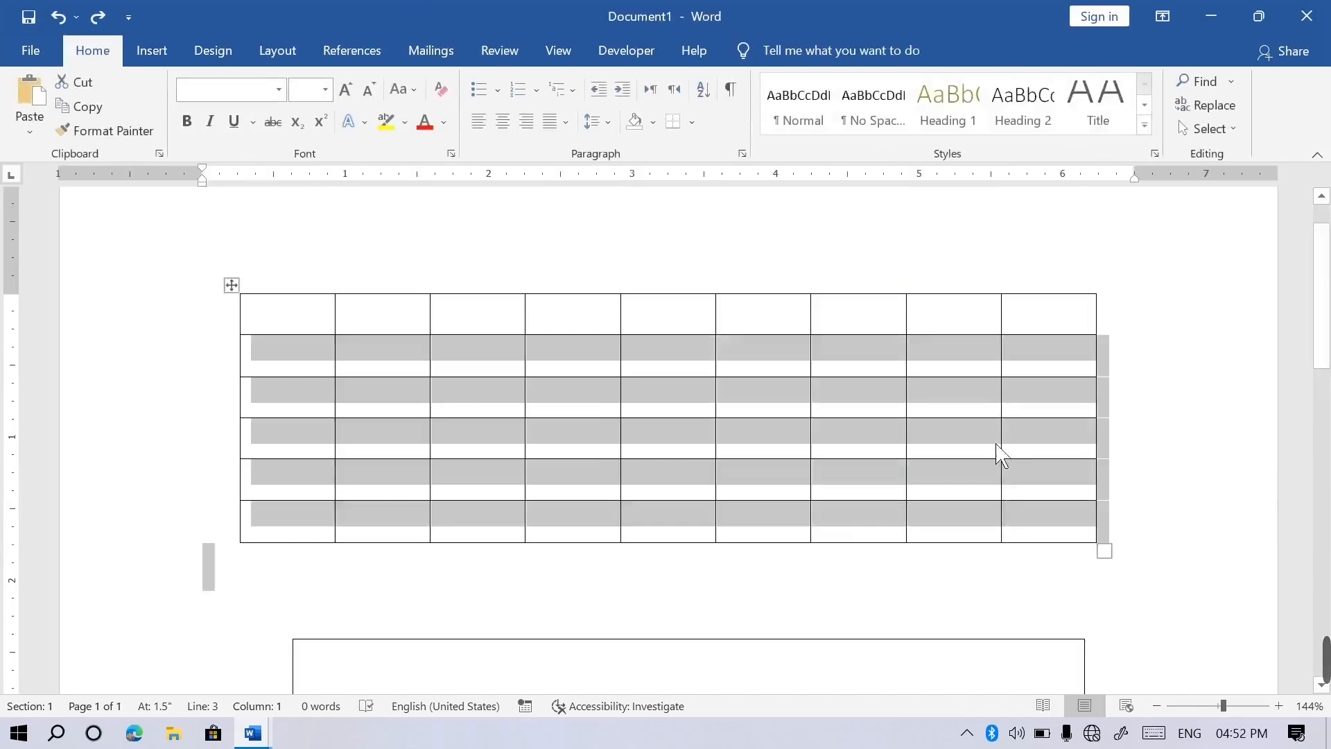
pyautogui.click(384, 396)
pyautogui.moveTo(305, 362); pyautogui.dragTo(940, 574)
pyautogui.click(436, 471)
pyautogui.moveTo(256, 347); pyautogui.dragTo(944, 544)
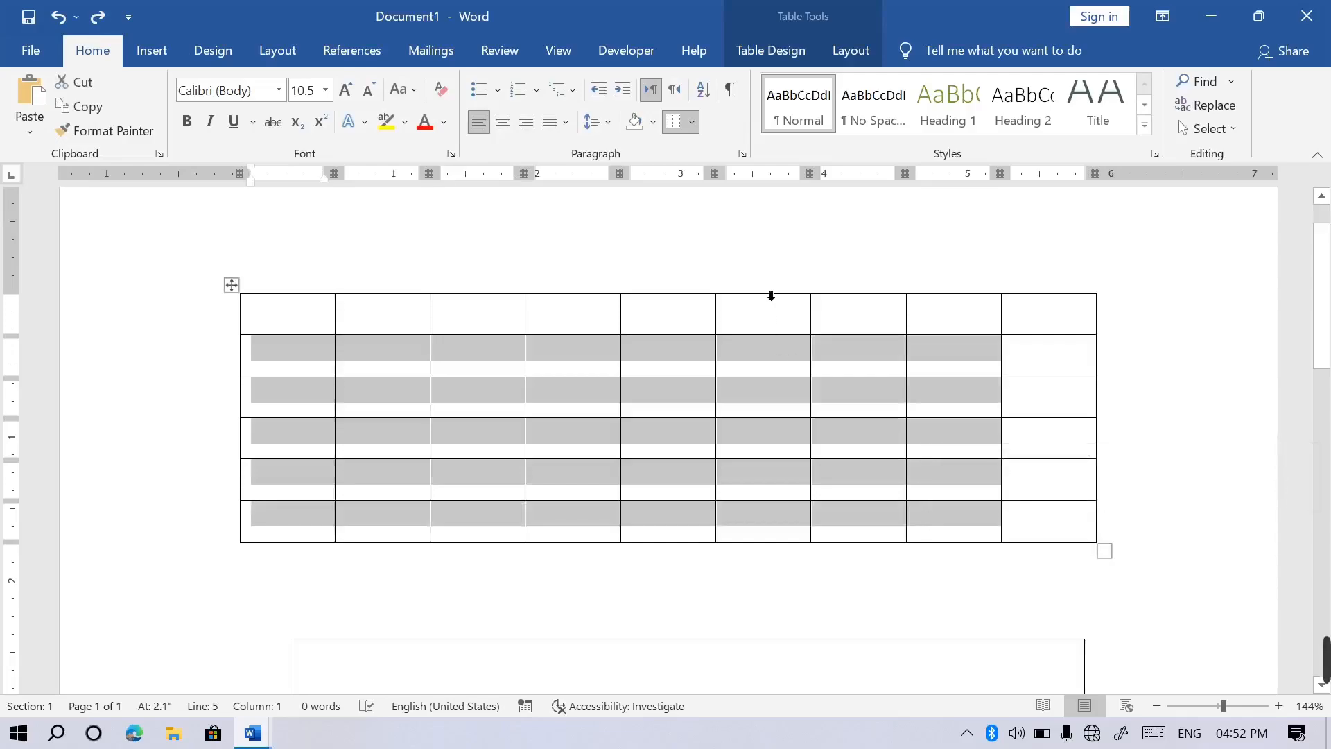
pyautogui.click(875, 56)
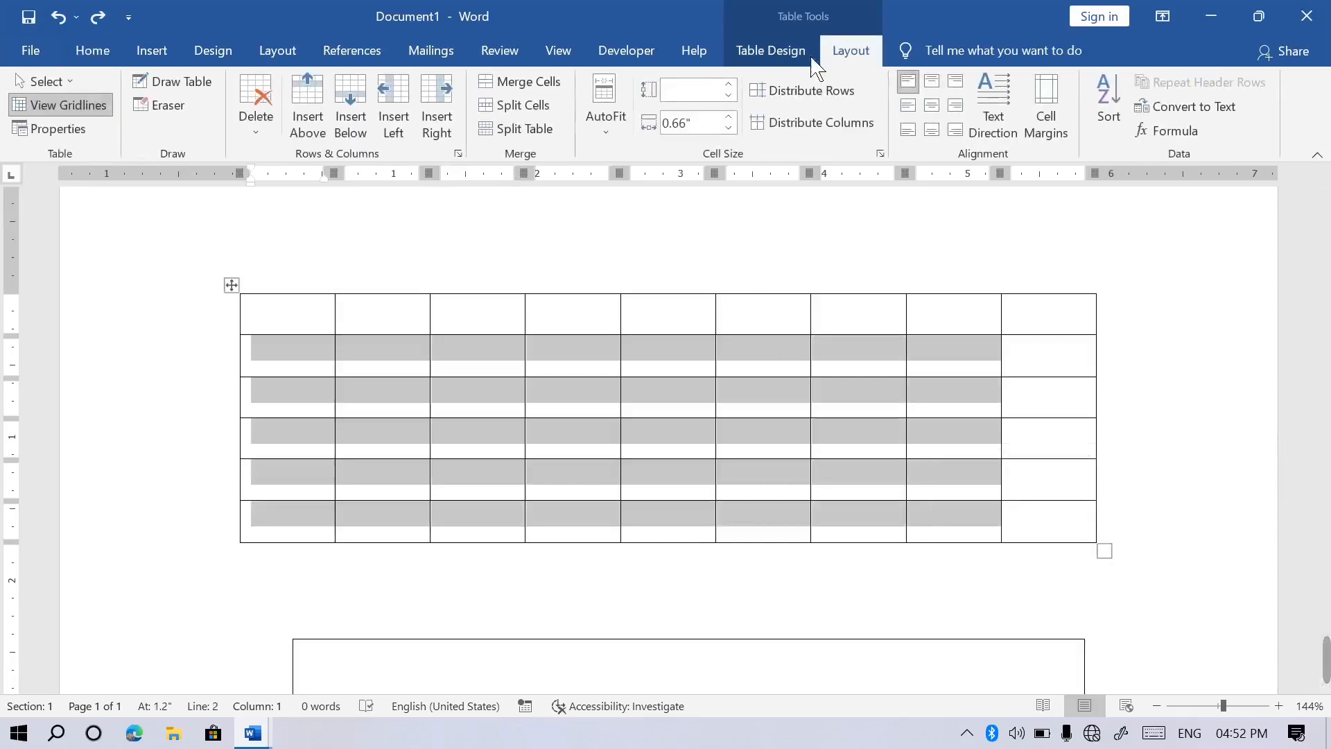
pyautogui.click(809, 57)
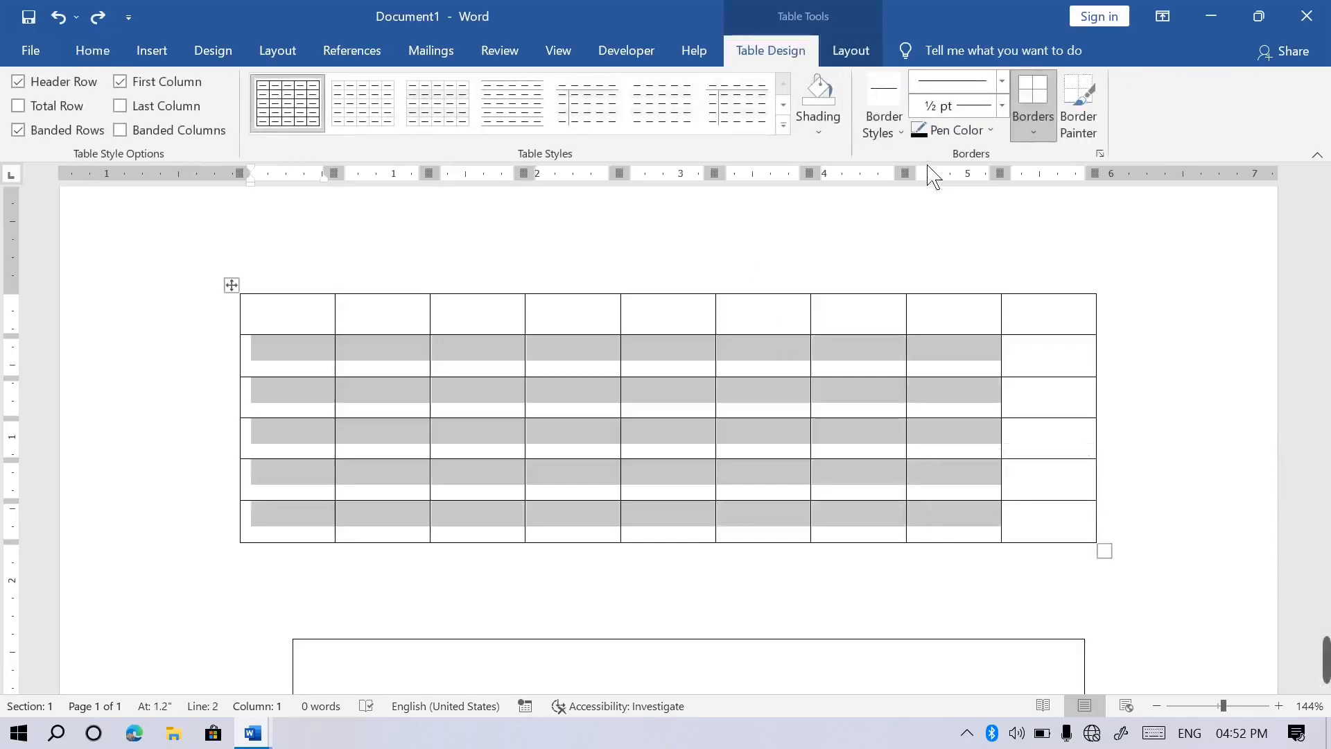
pyautogui.click(833, 137)
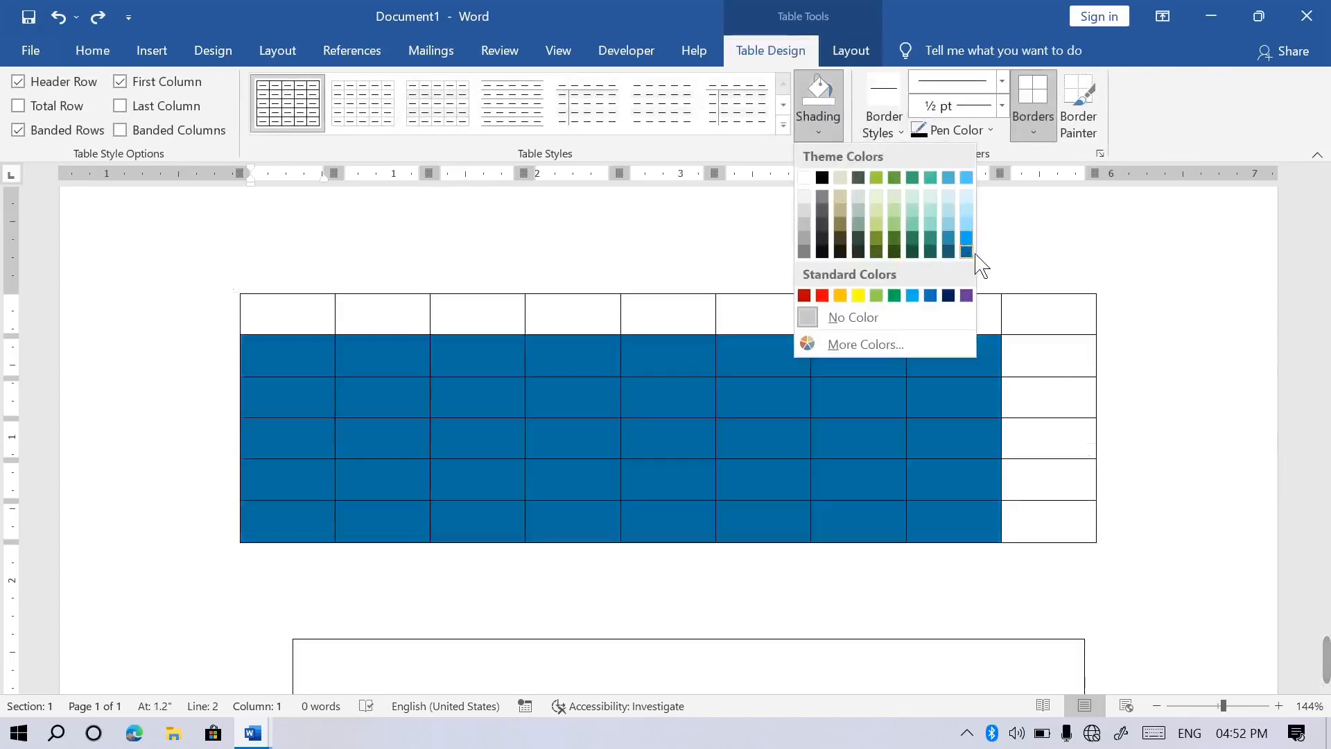
# Shade the selected body cells dark blue and the nine header-row cells orange.
pyautogui.click(973, 255)
pyautogui.moveTo(328, 326); pyautogui.dragTo(1052, 320)
pyautogui.click(825, 133)
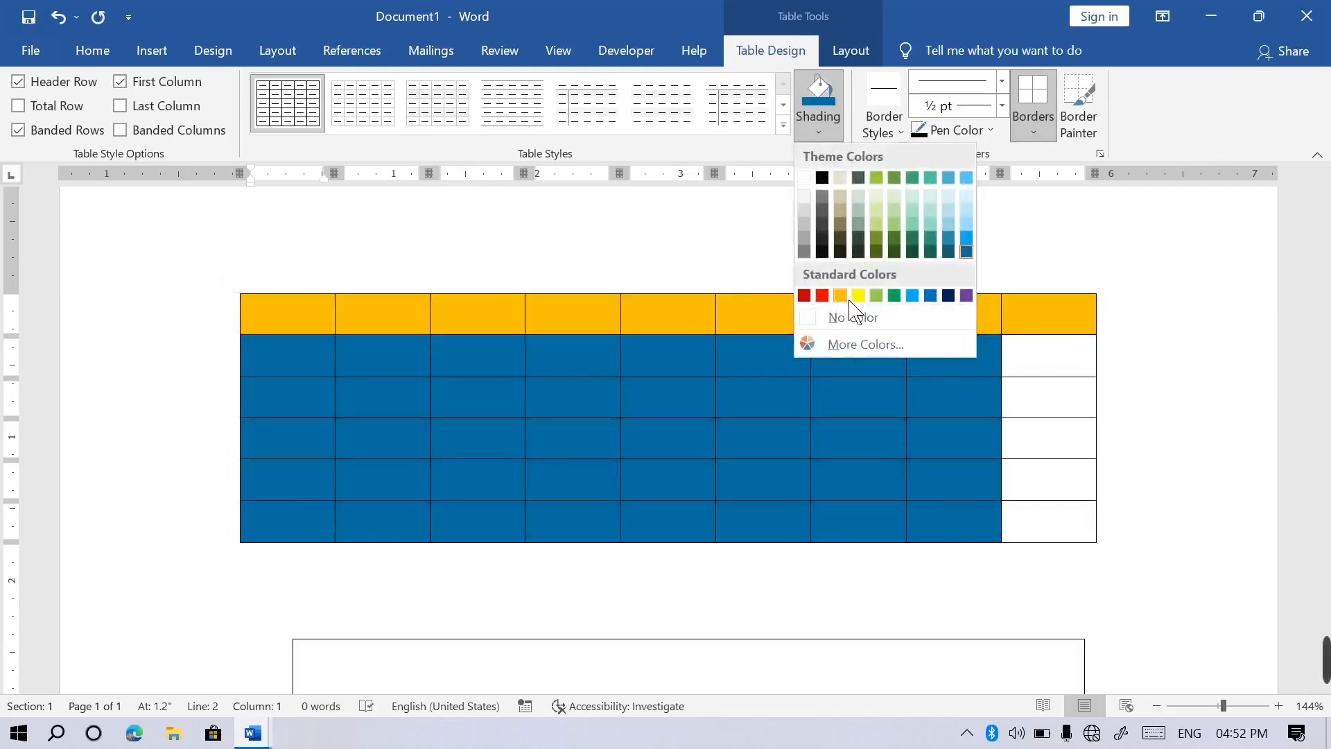
pyautogui.click(841, 297)
# Shade the right column's lower cells red, then place the caret in row 2, column 3.
pyautogui.moveTo(1050, 389); pyautogui.dragTo(1084, 529)
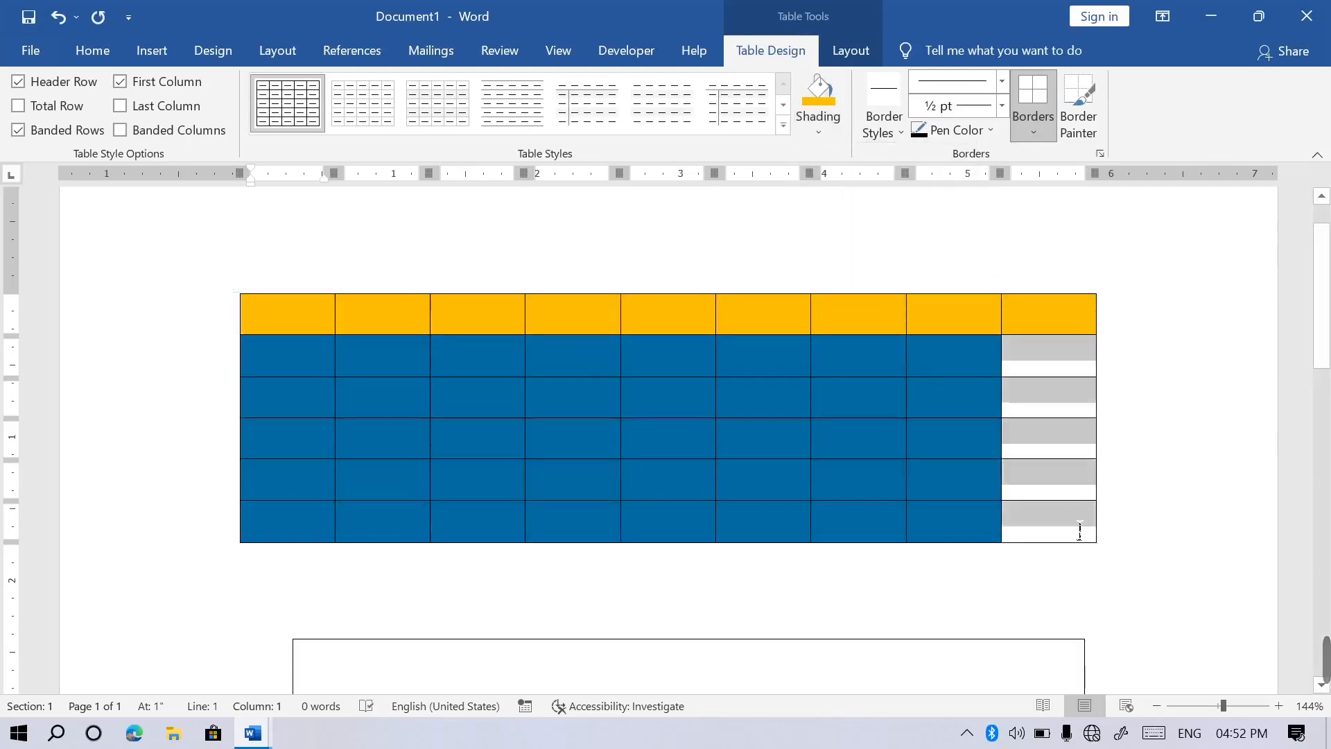
pyautogui.click(843, 138)
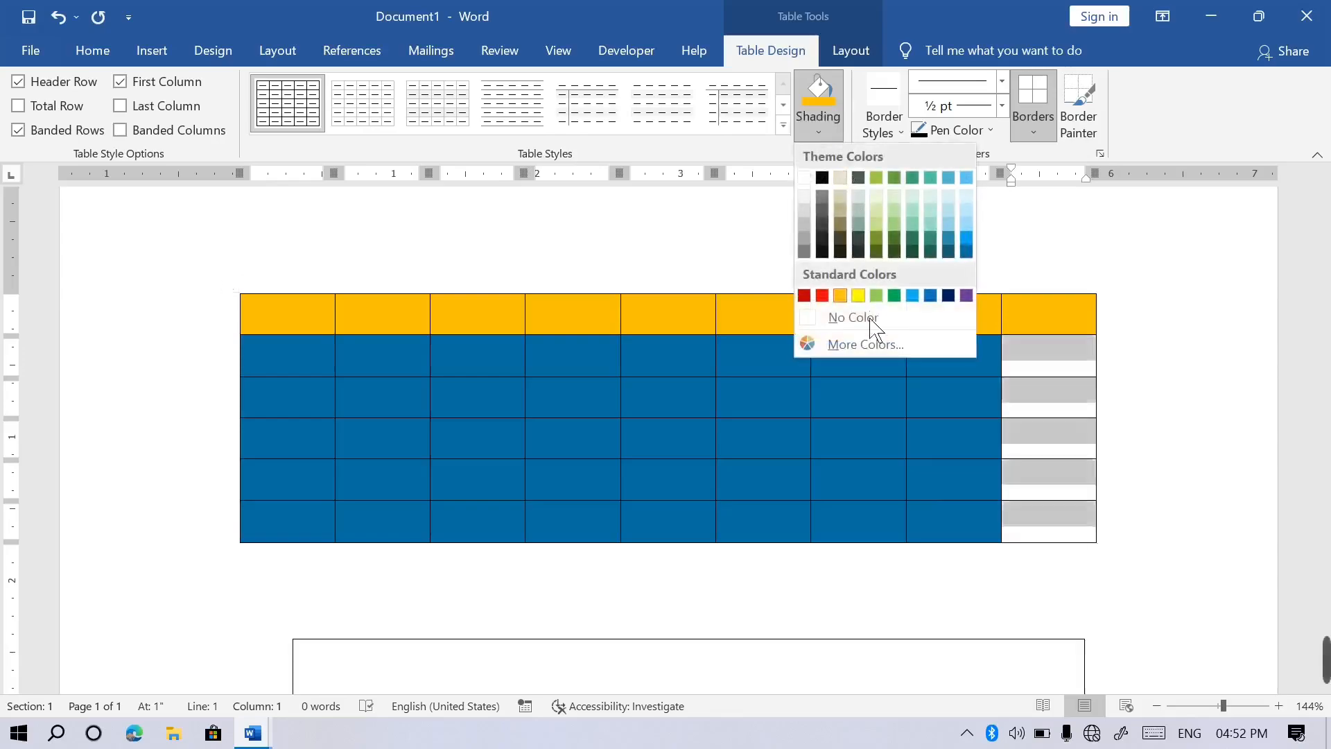
pyautogui.click(837, 310)
pyautogui.click(491, 379)
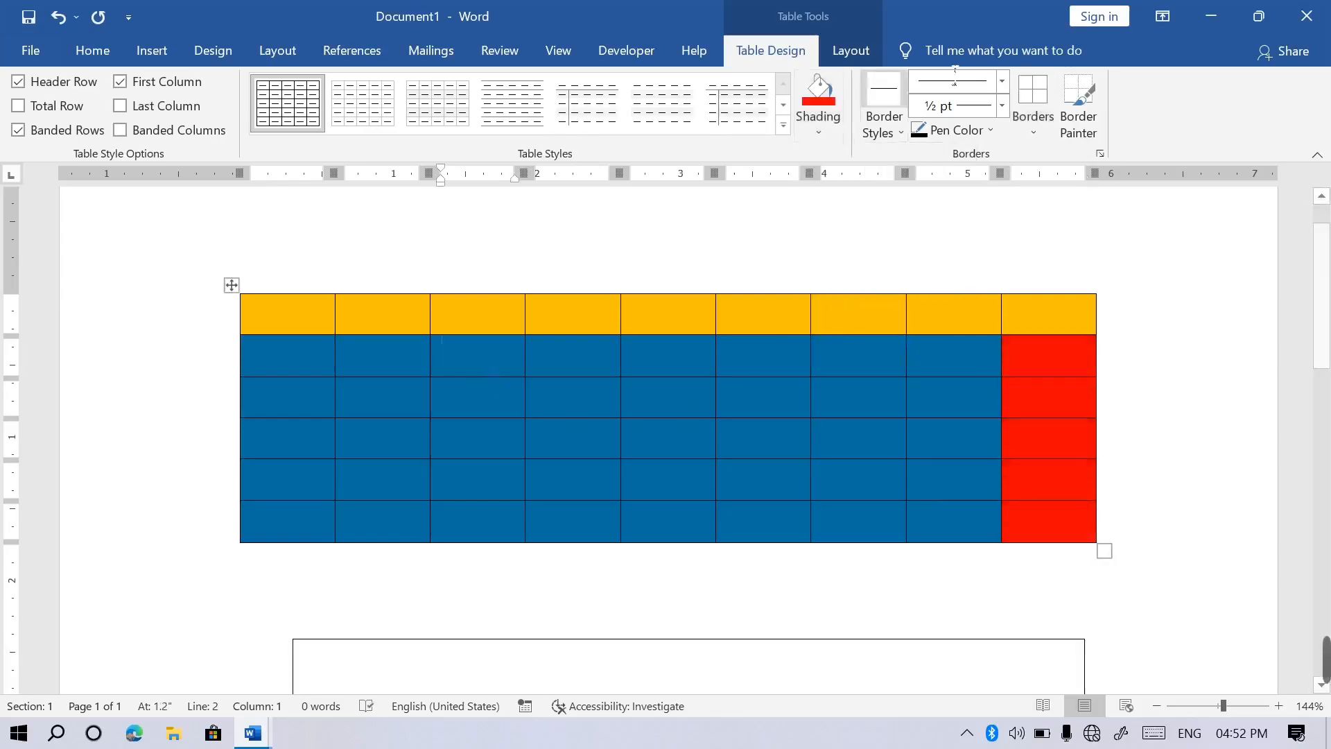
pyautogui.click(854, 57)
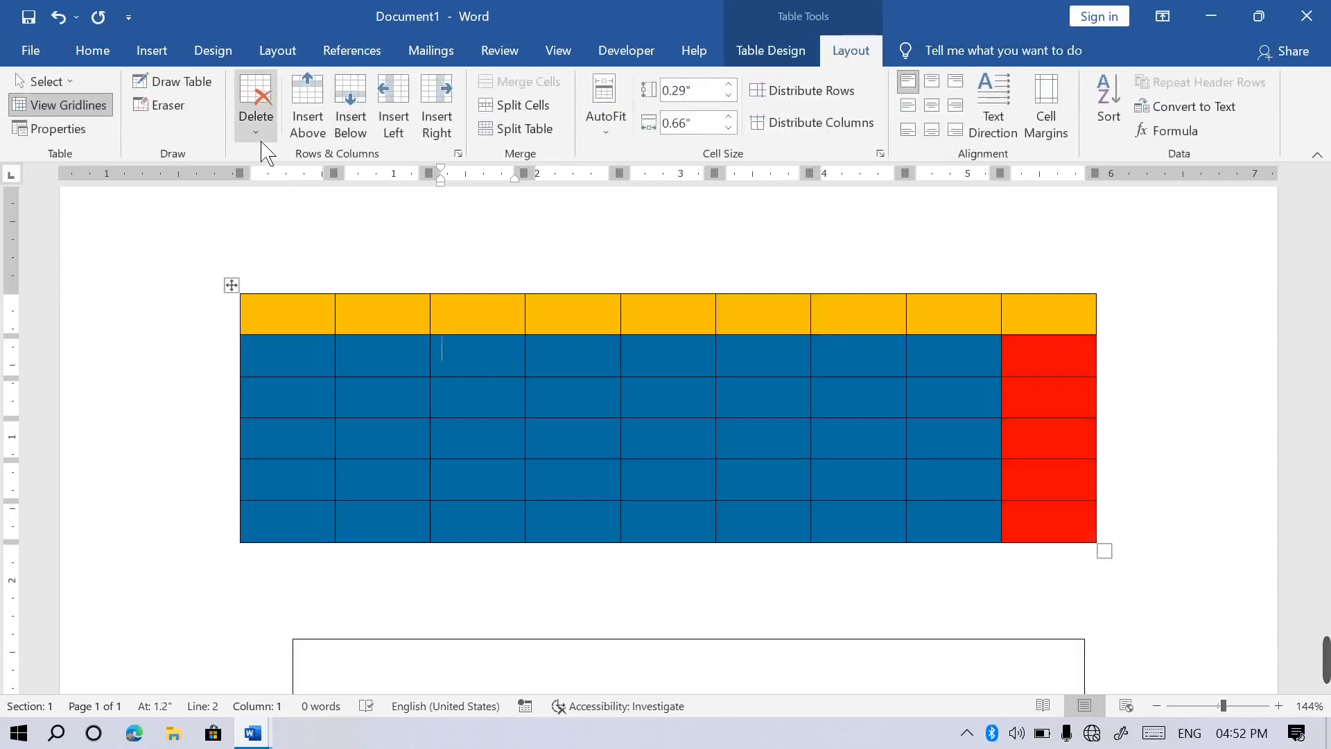
pyautogui.click(258, 125)
pyautogui.click(303, 181)
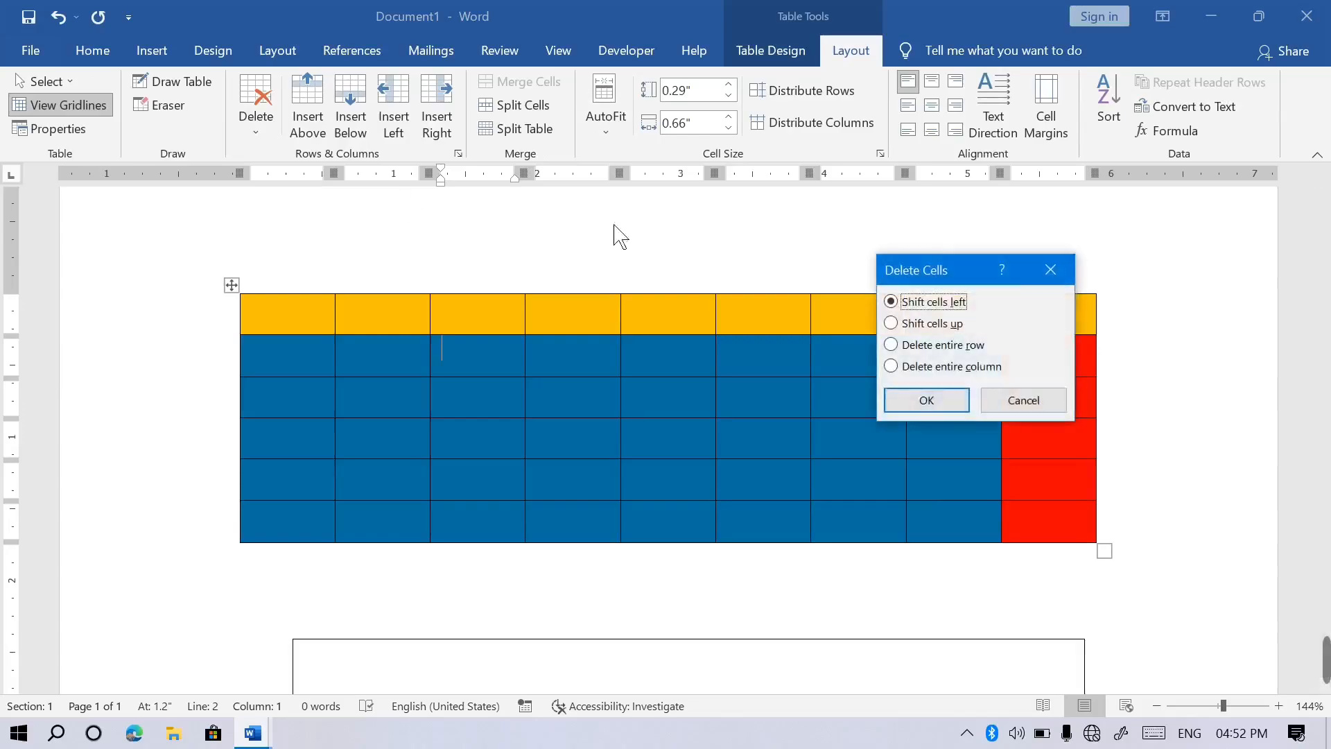
pyautogui.click(941, 408)
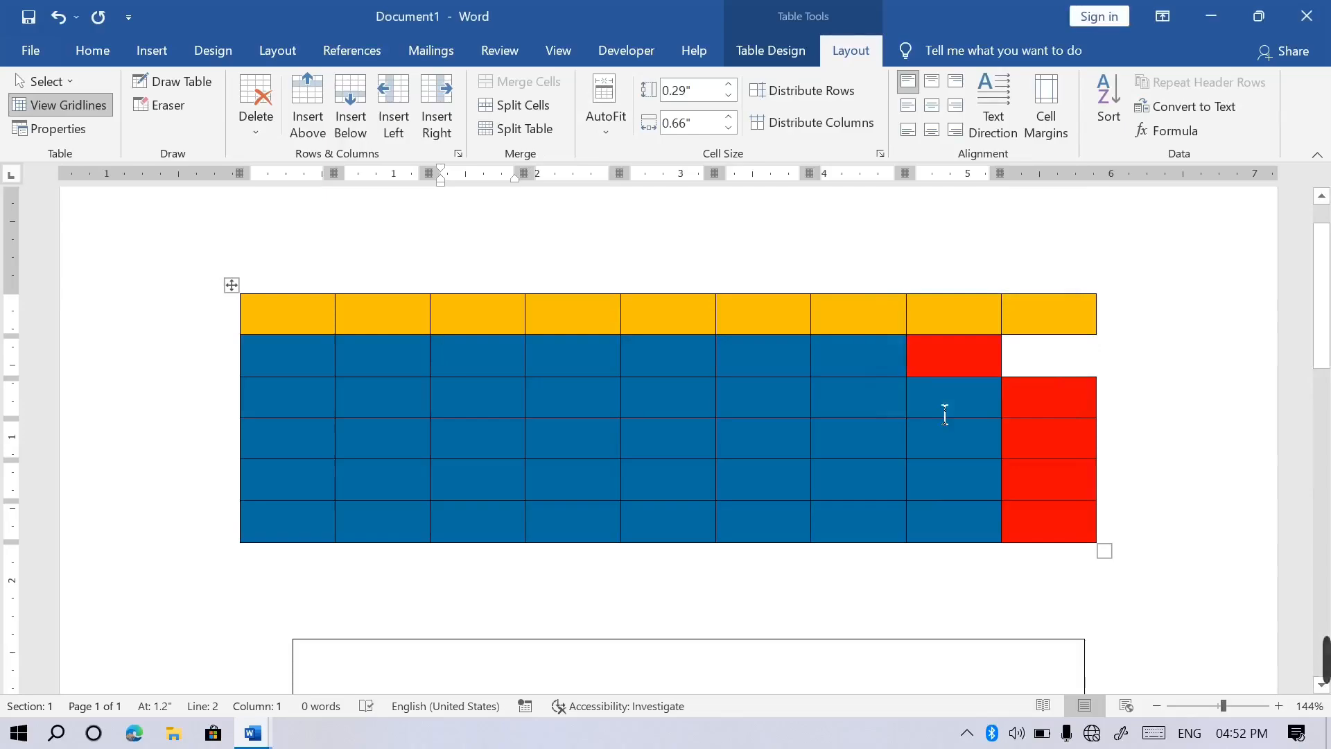
pyautogui.hotkey('ctrl', 'z')
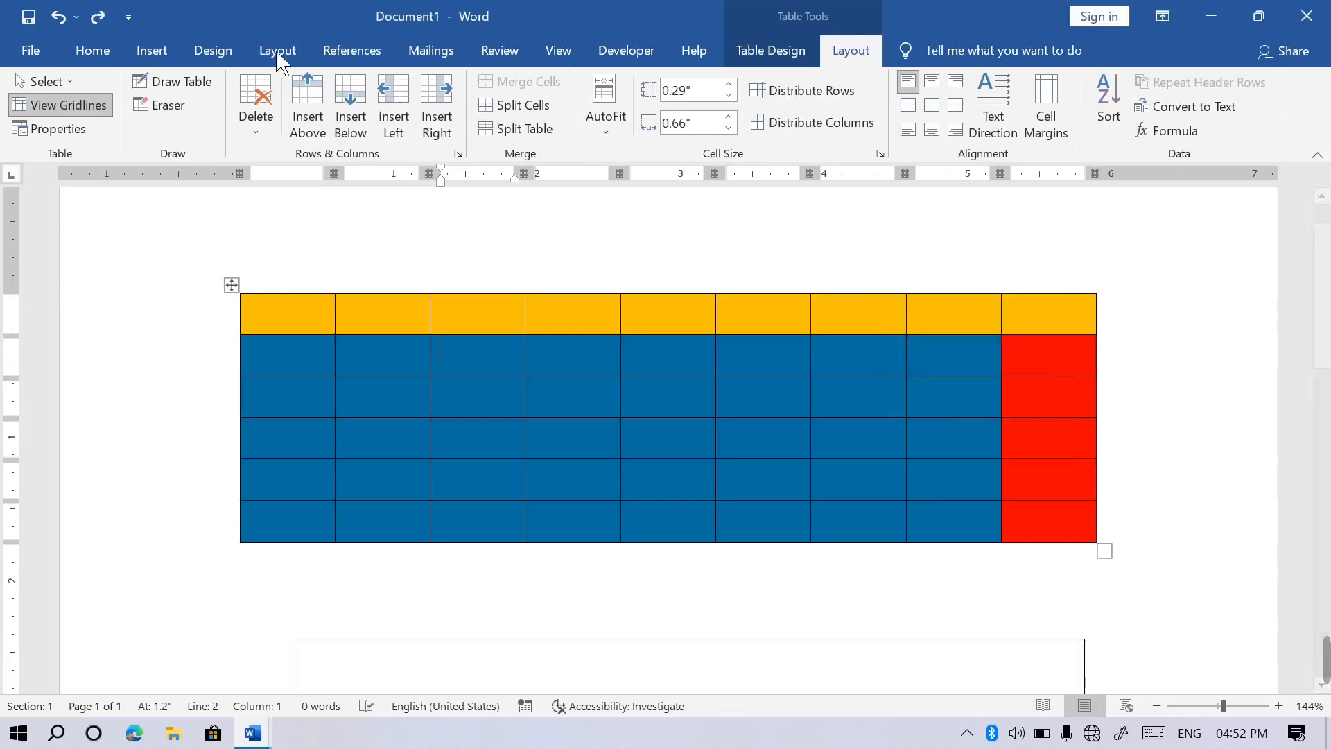
pyautogui.click(262, 145)
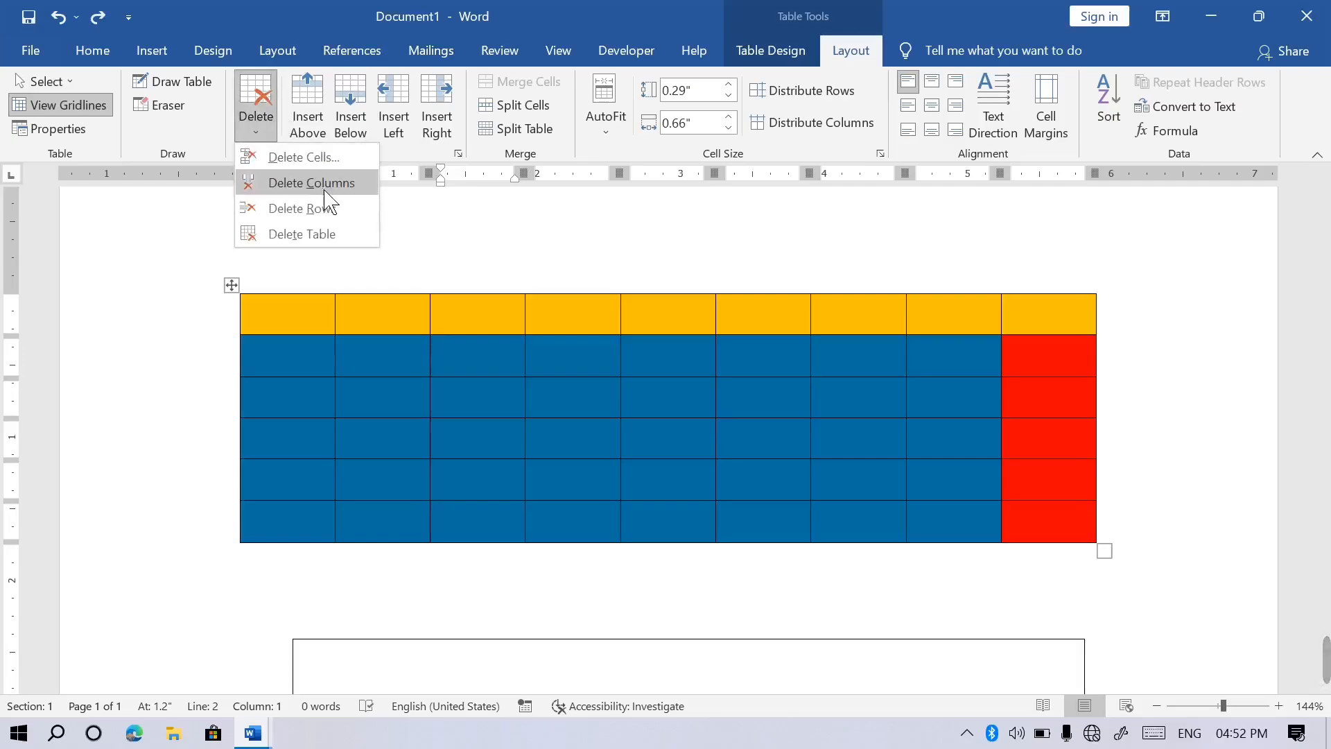
pyautogui.click(321, 160)
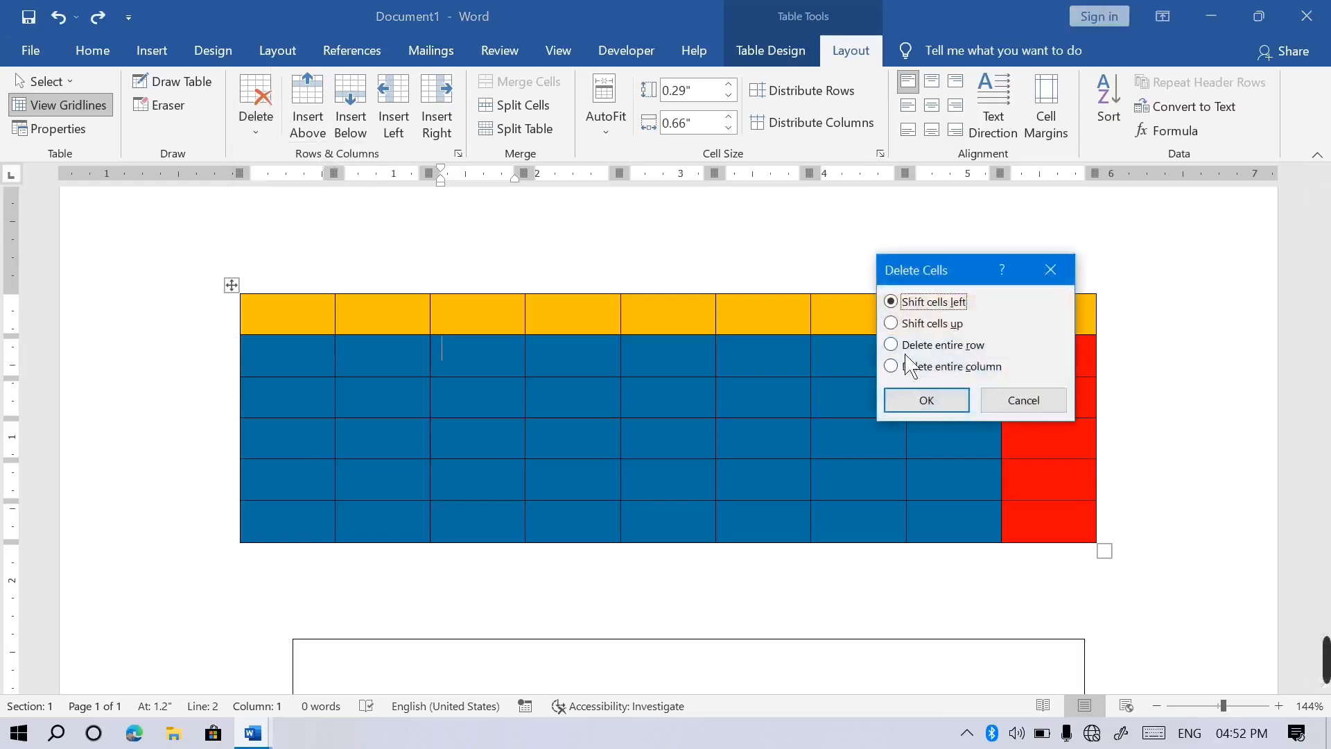
pyautogui.click(916, 325)
pyautogui.click(943, 407)
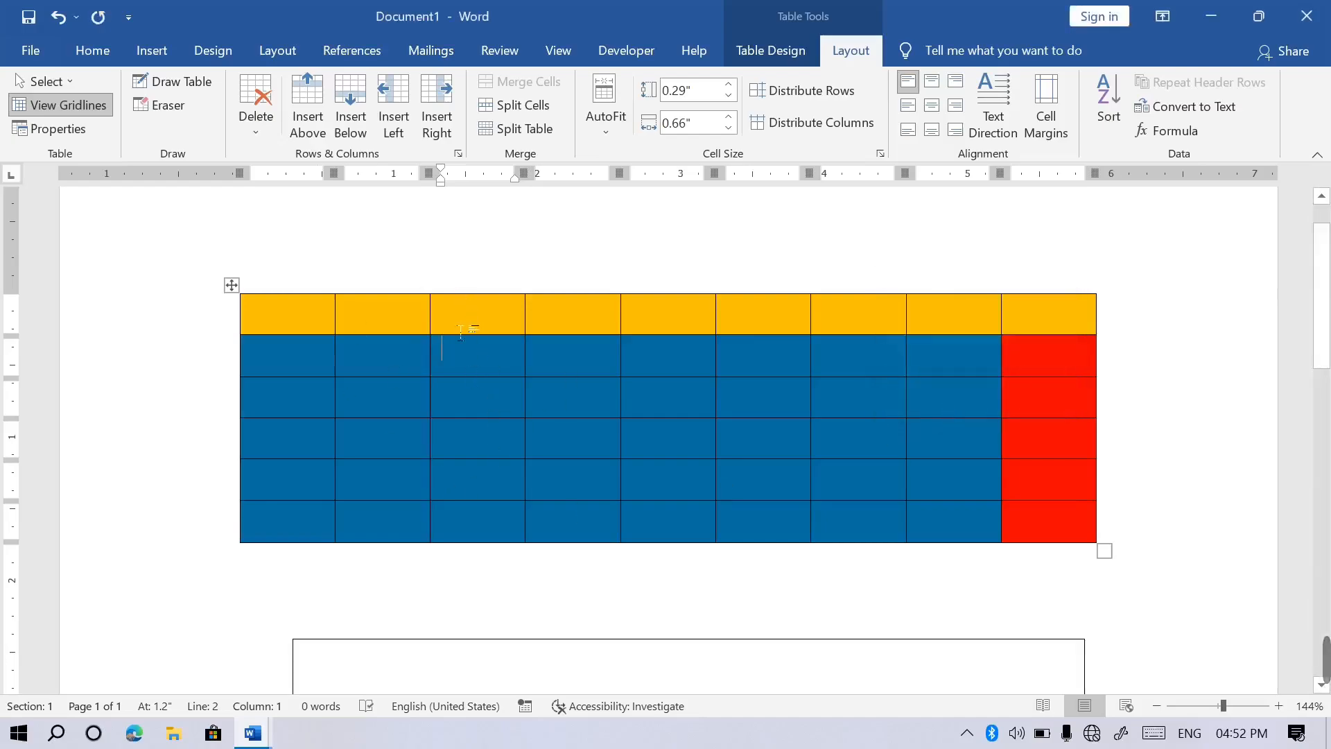
pyautogui.click(260, 130)
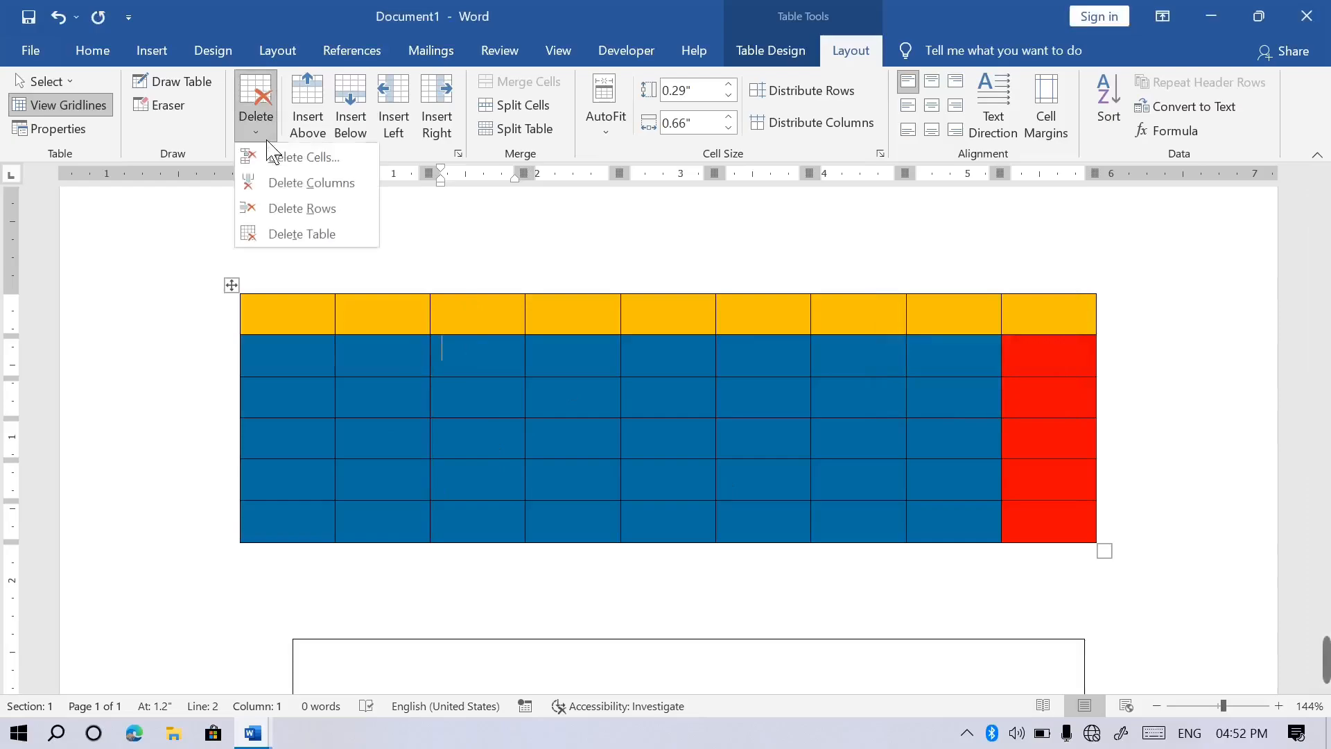
pyautogui.click(330, 163)
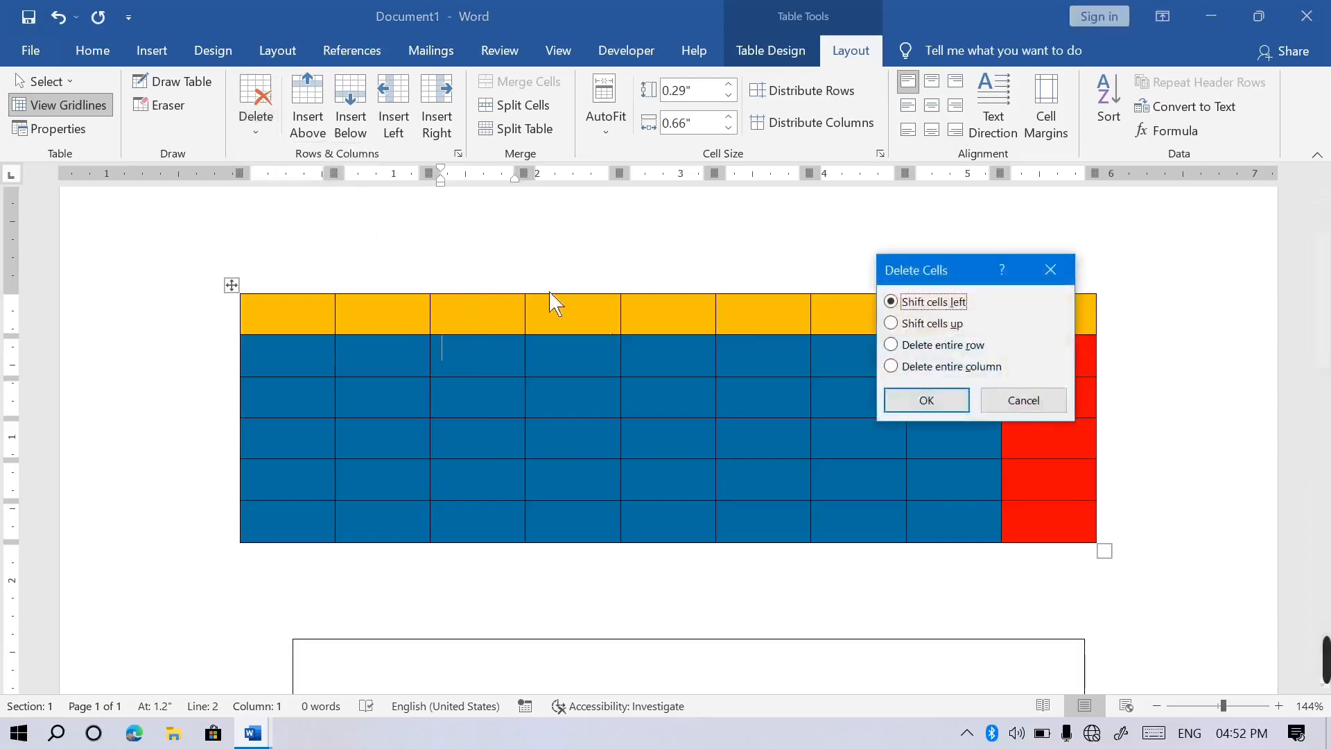
pyautogui.click(944, 346)
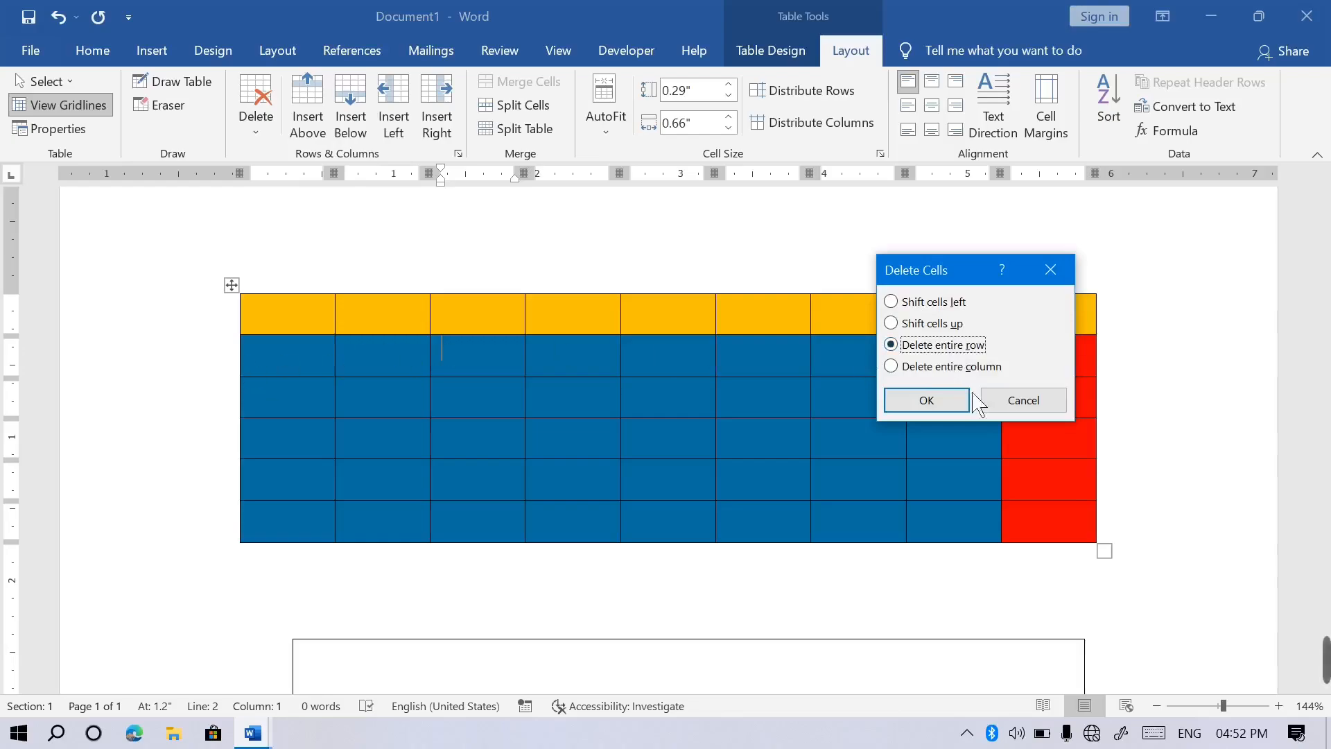
pyautogui.click(940, 405)
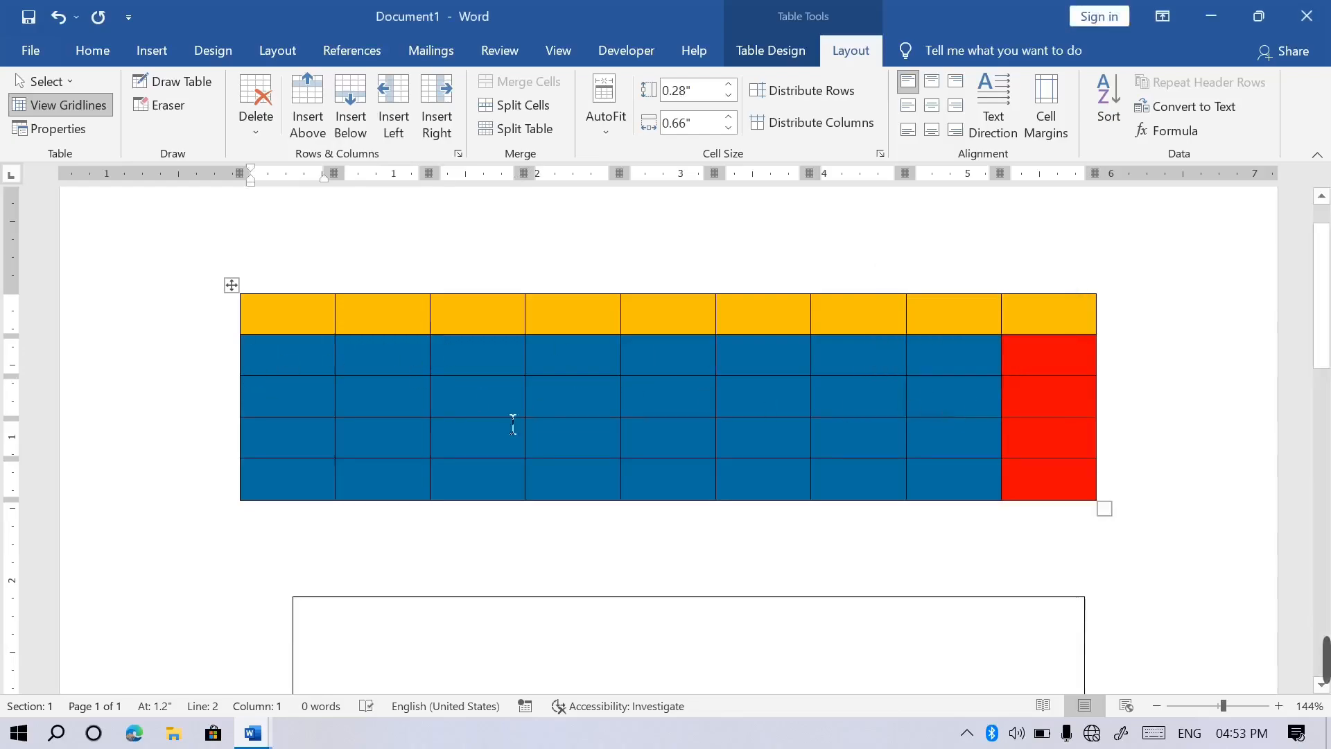
pyautogui.hotkey('ctrl', 'z')
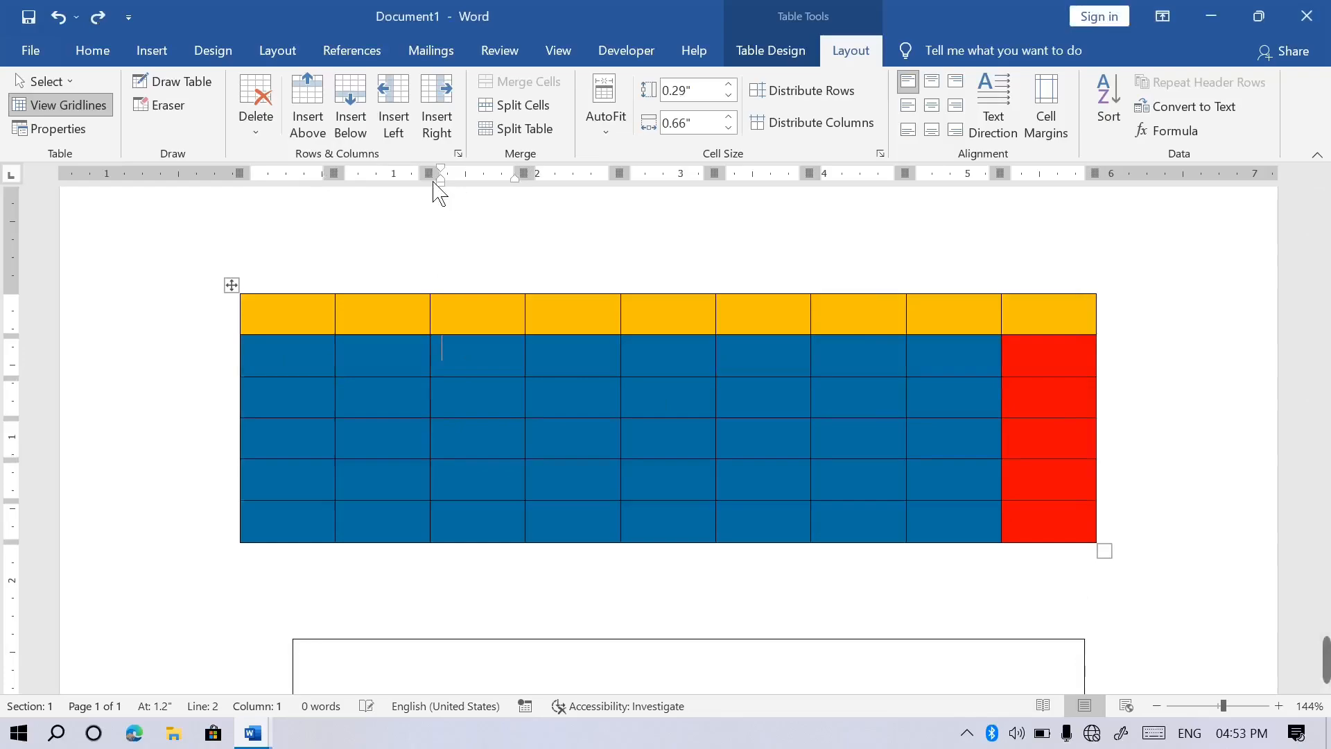
pyautogui.click(258, 133)
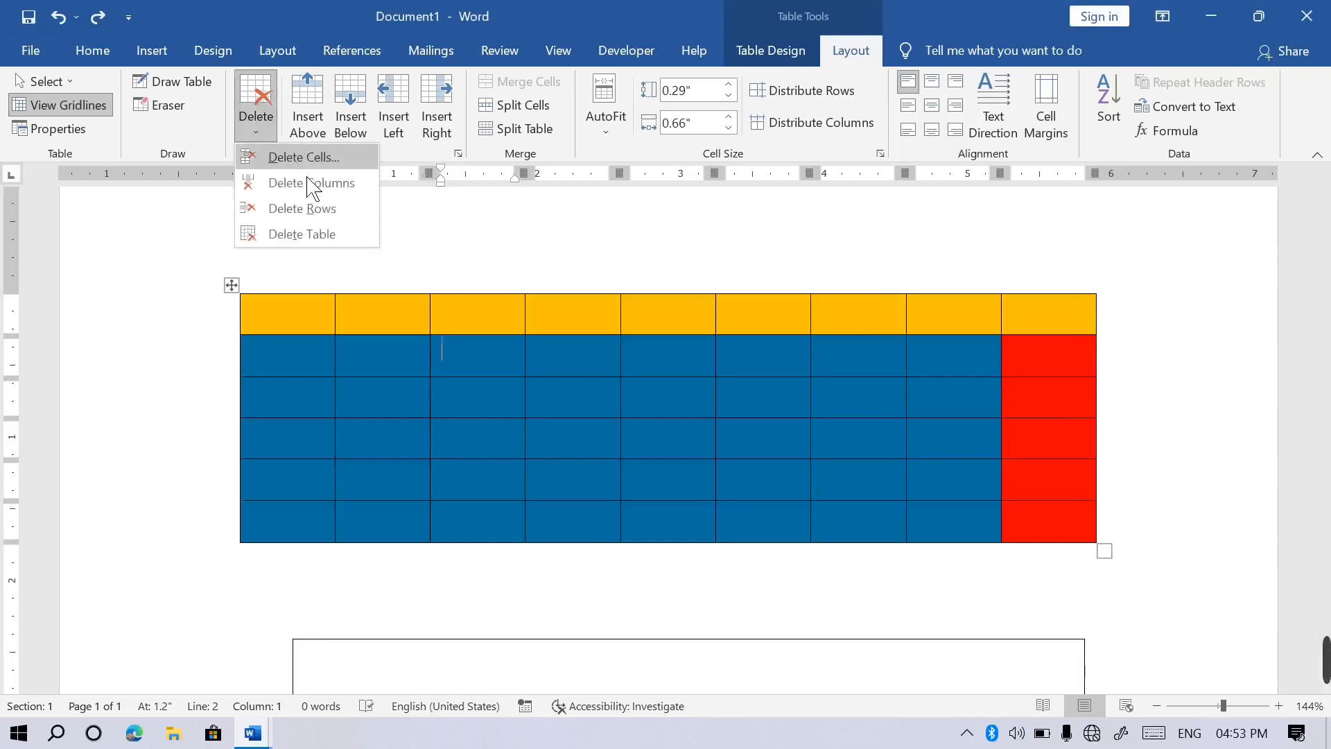
pyautogui.click(334, 162)
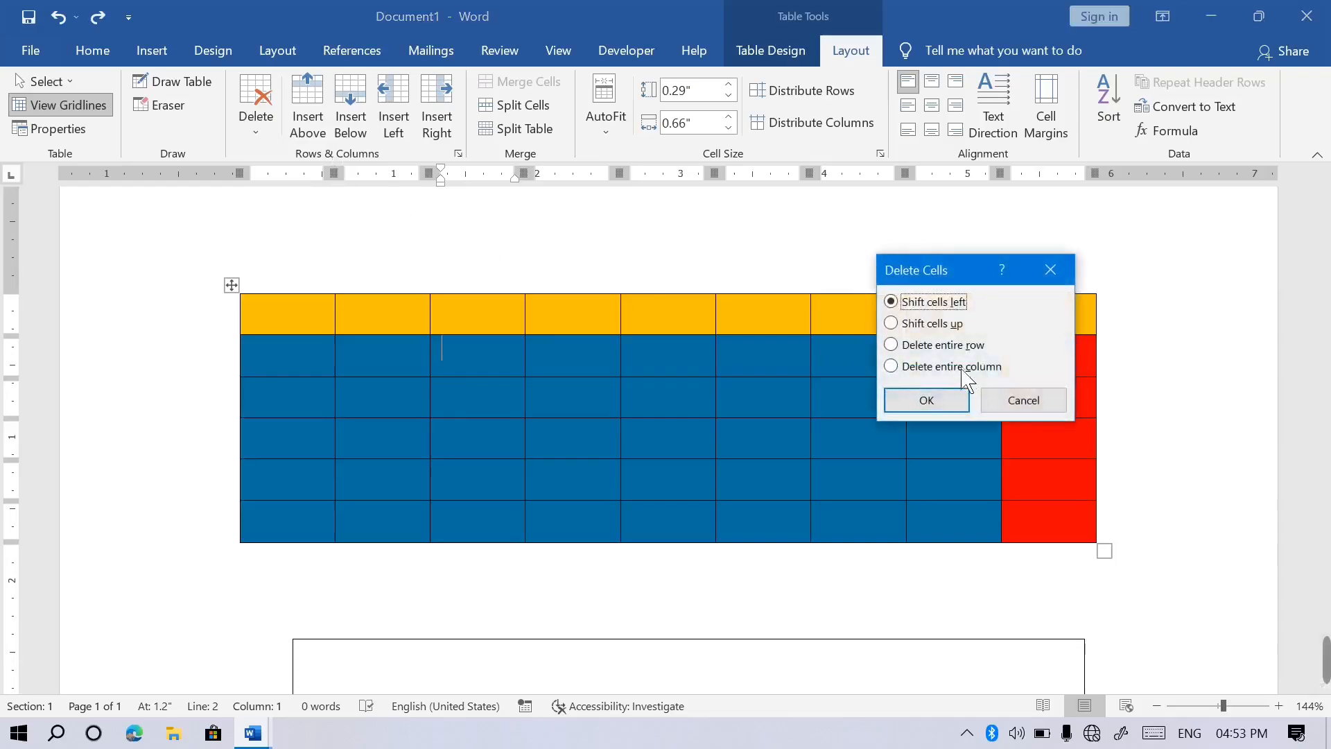
pyautogui.click(962, 371)
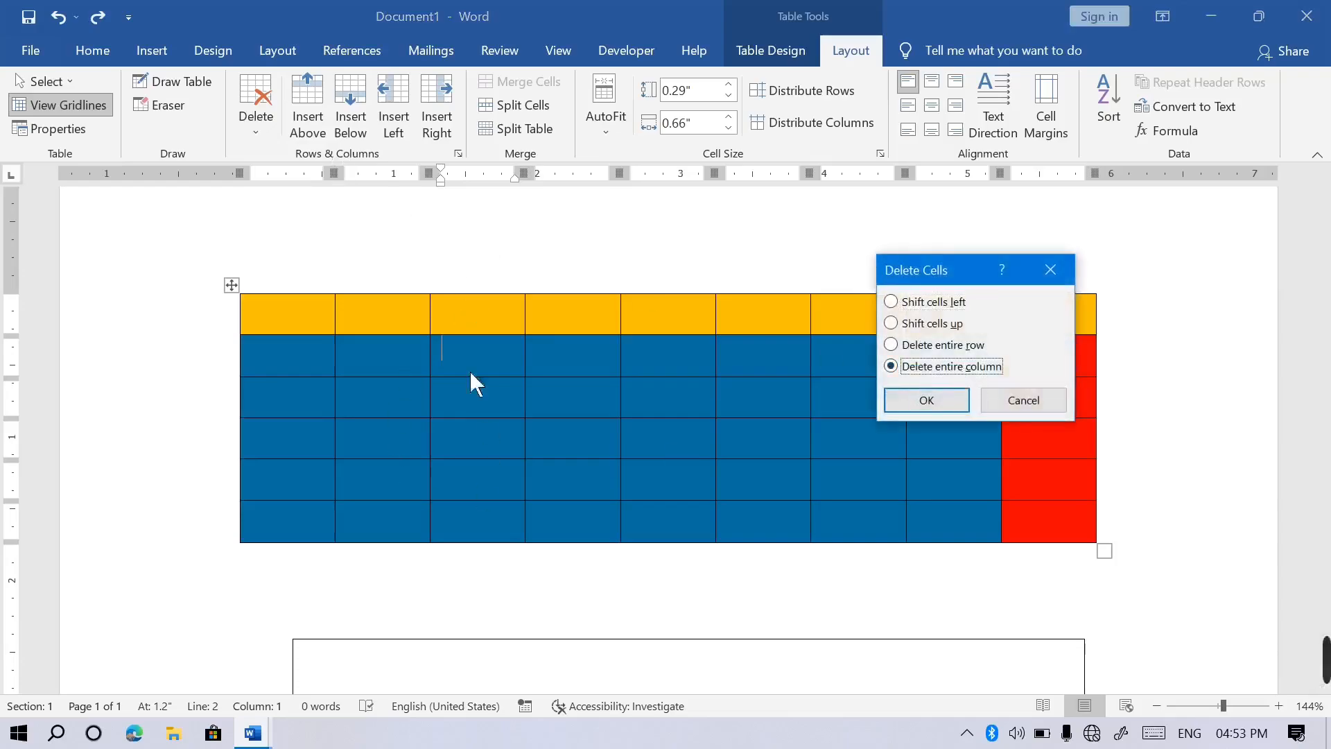
pyautogui.click(935, 407)
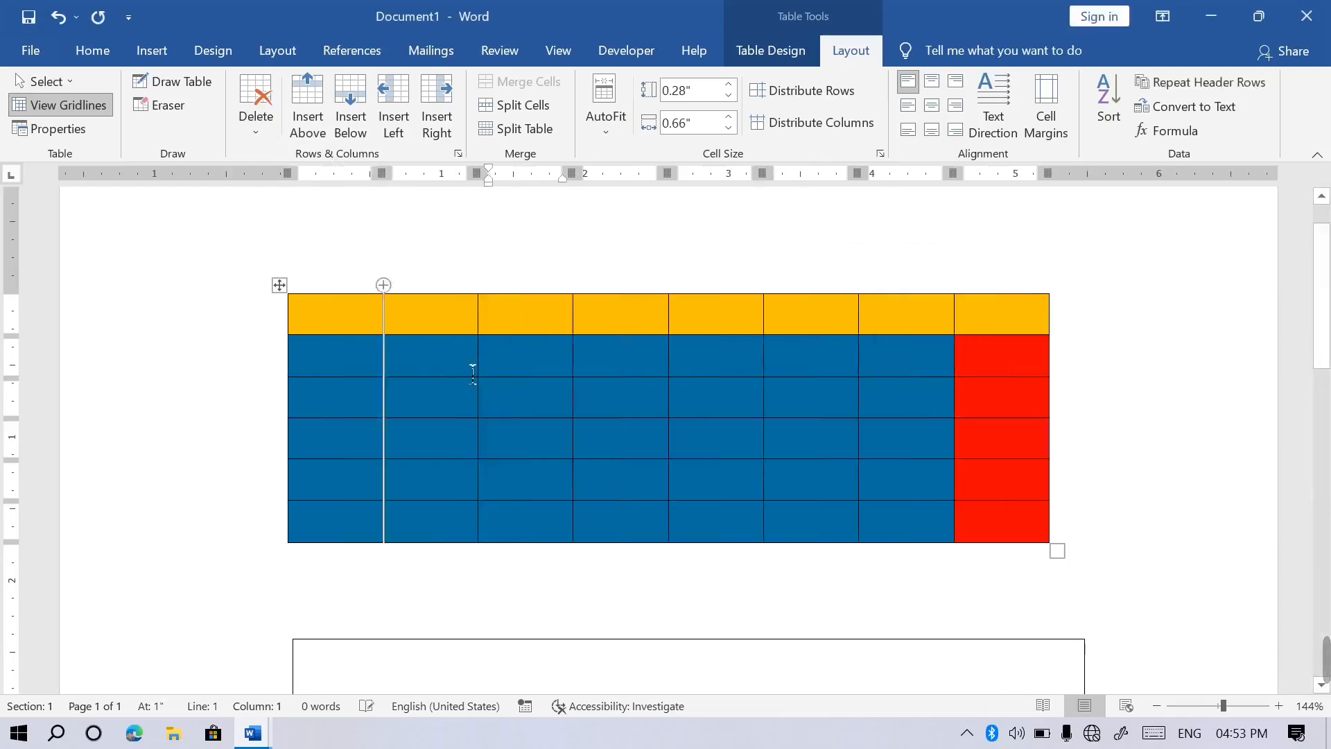
pyautogui.hotkey('ctrl', 'z')
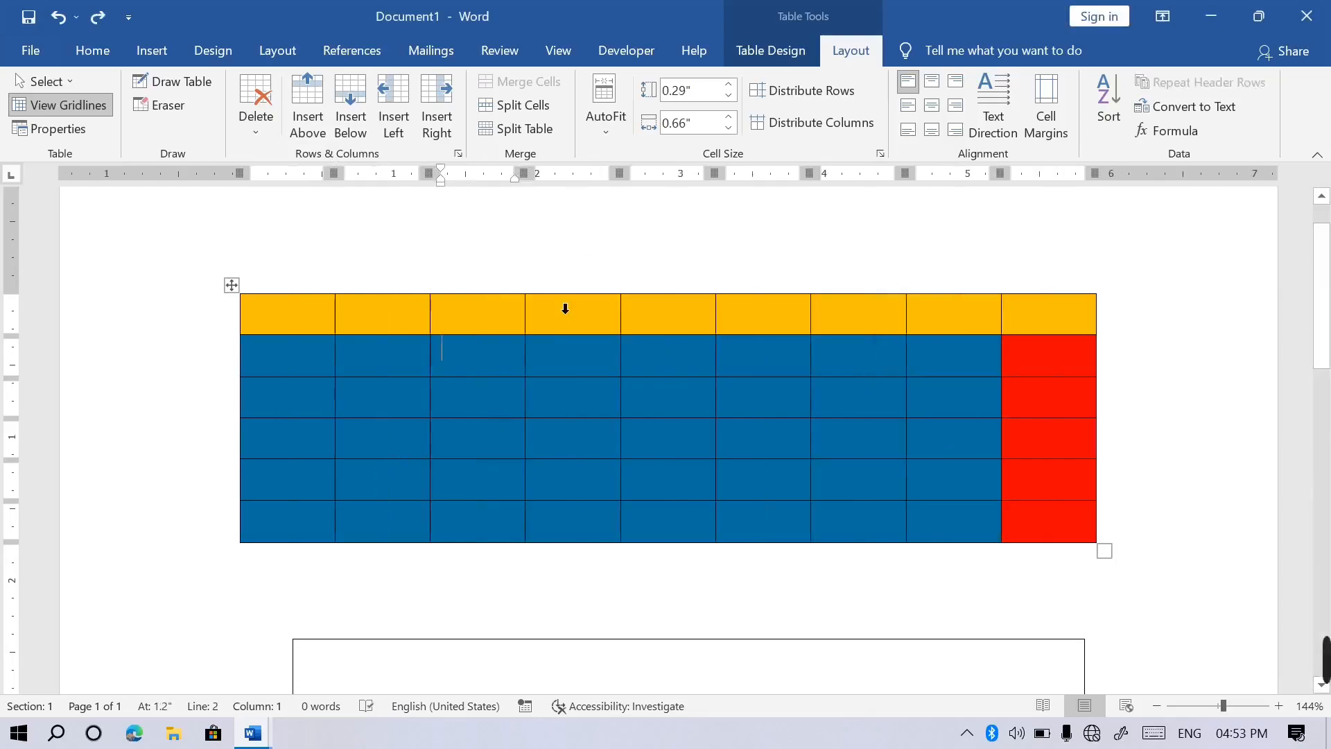
pyautogui.click(257, 125)
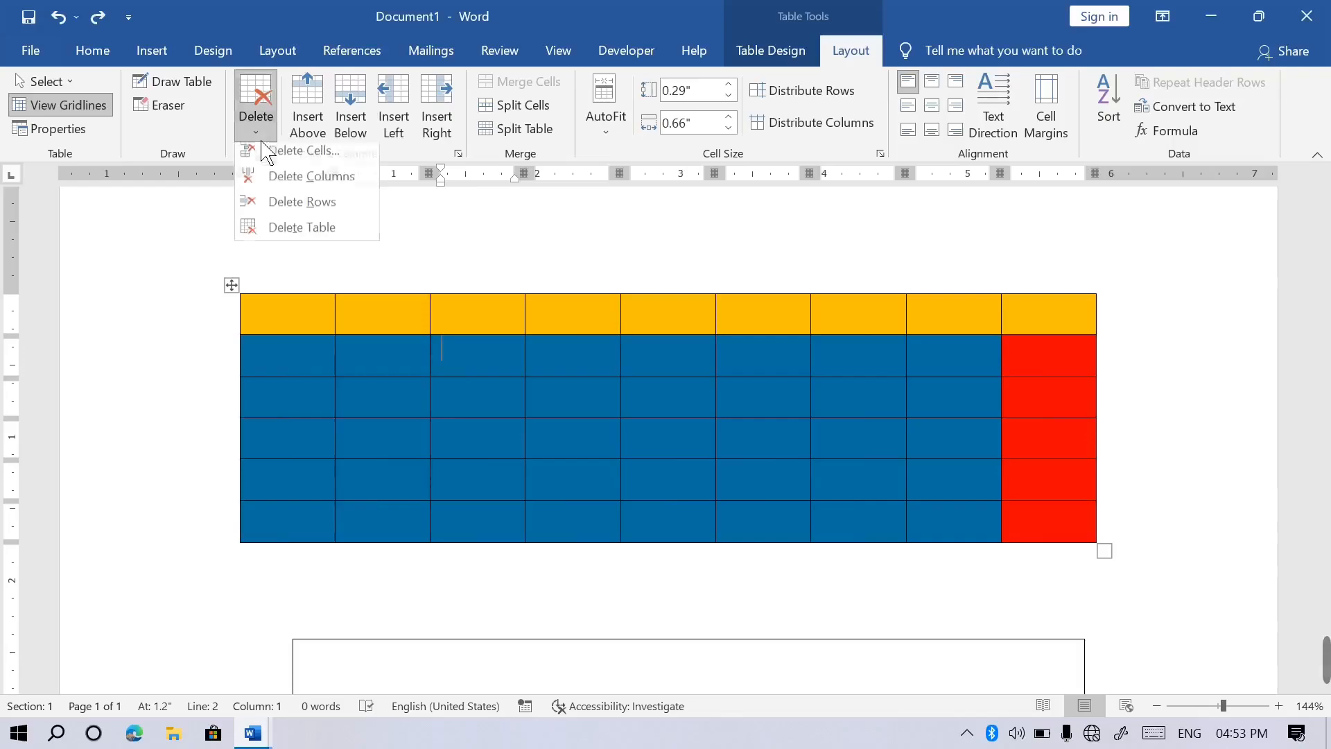
pyautogui.click(308, 187)
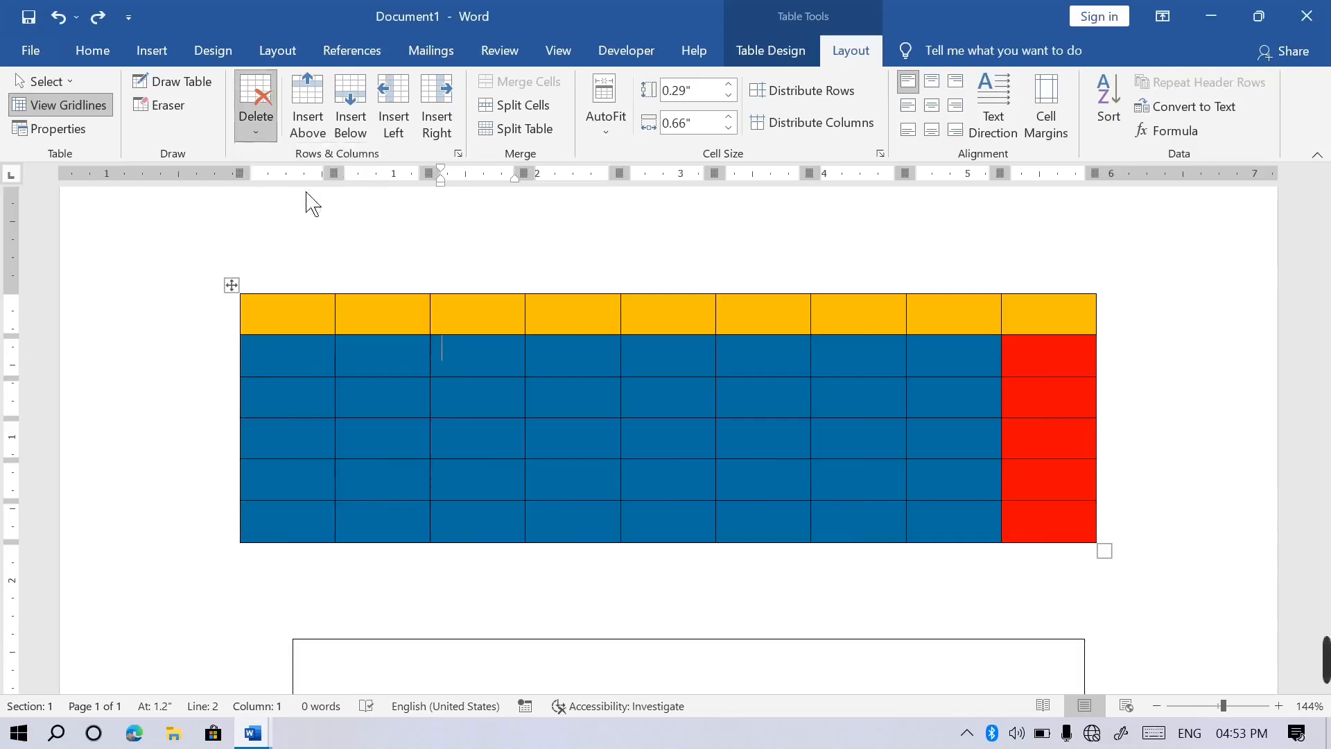
pyautogui.hotkey('ctrl', 'z')
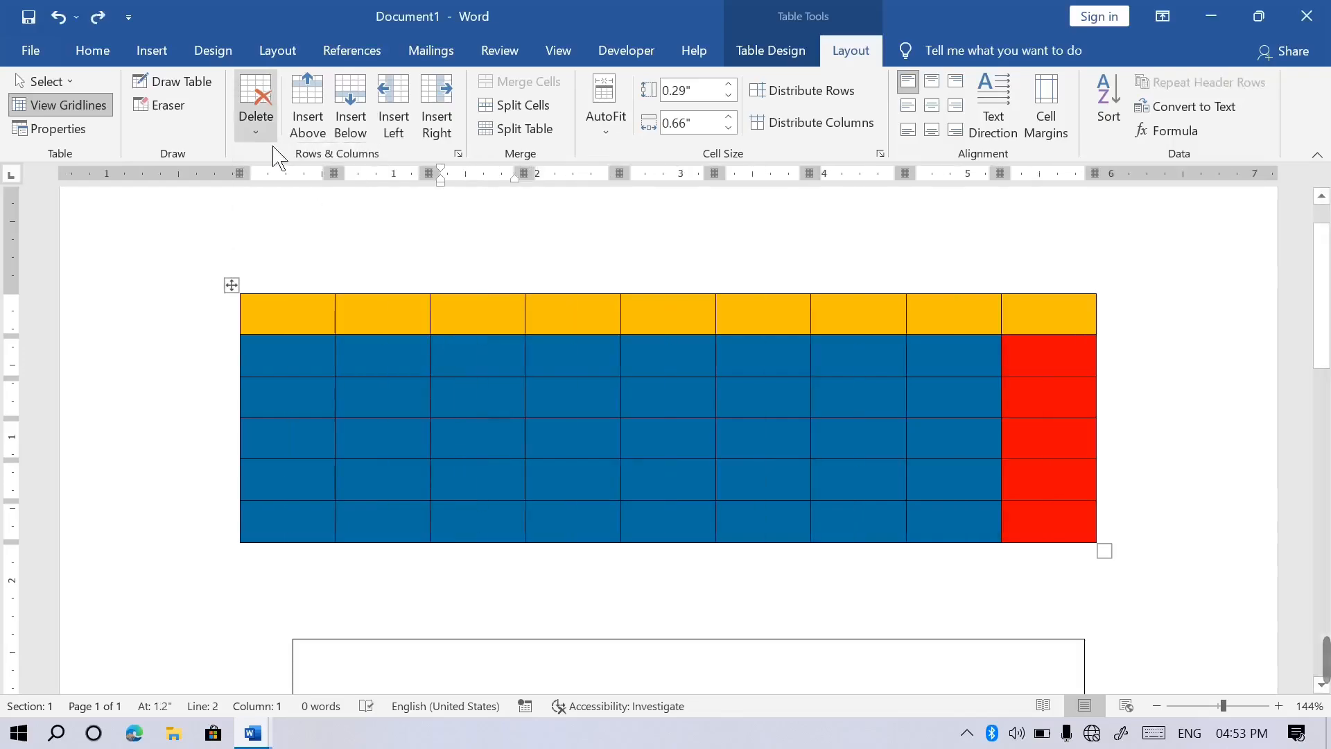
pyautogui.click(271, 137)
pyautogui.click(291, 209)
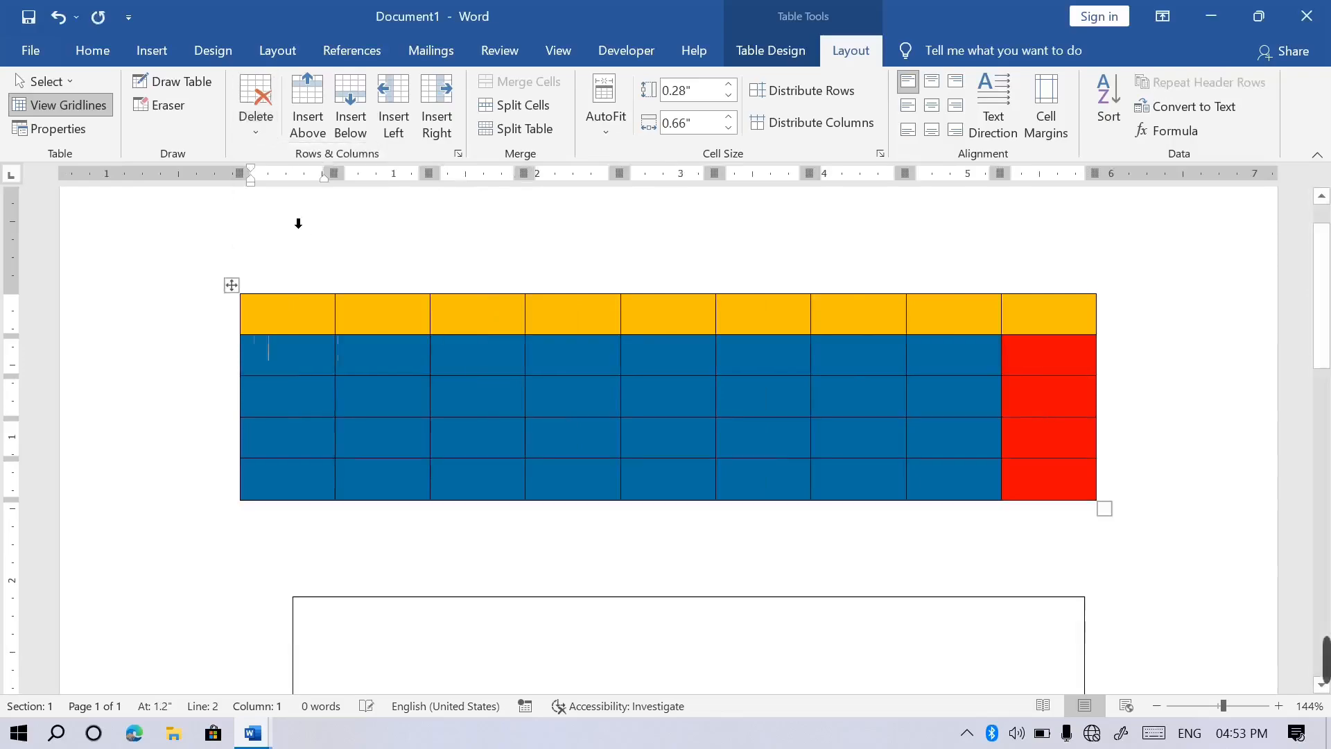
pyautogui.hotkey('ctrl', 'z')
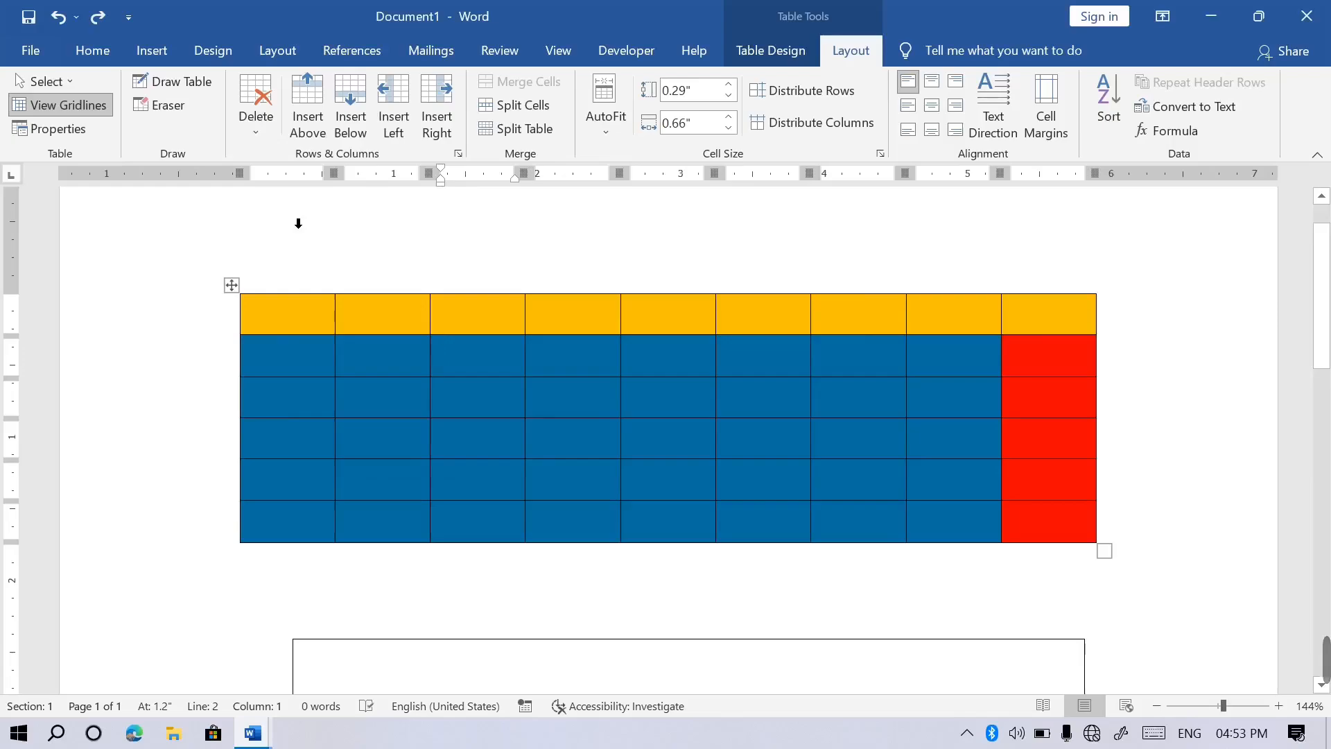
pyautogui.click(264, 133)
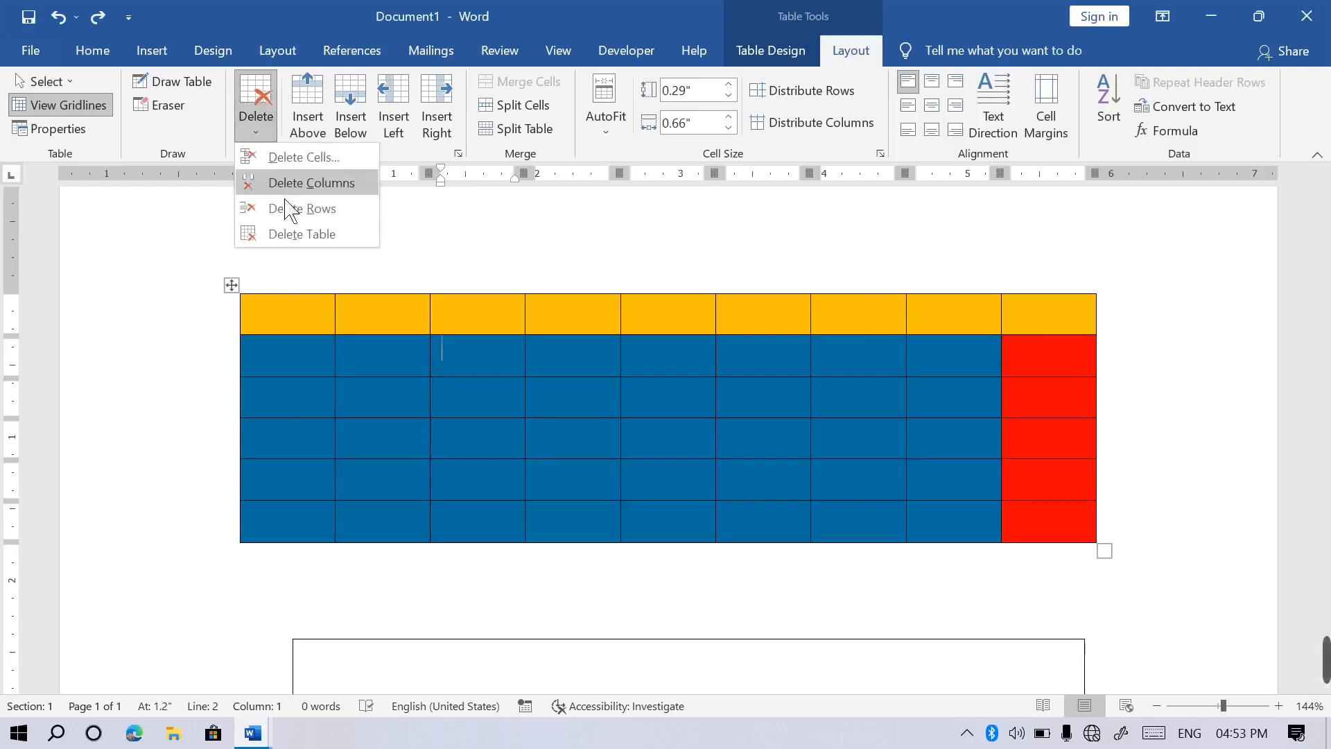
pyautogui.click(305, 236)
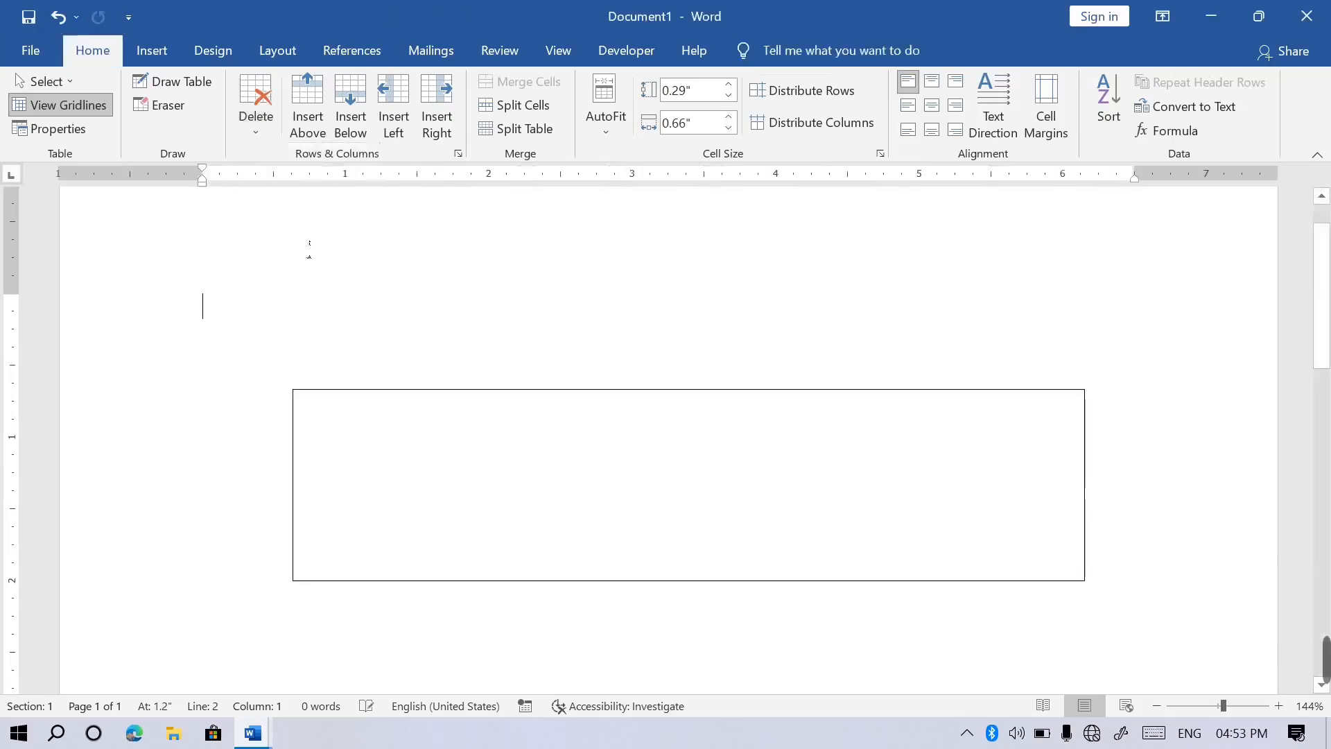
pyautogui.hotkey('ctrl', 'z')
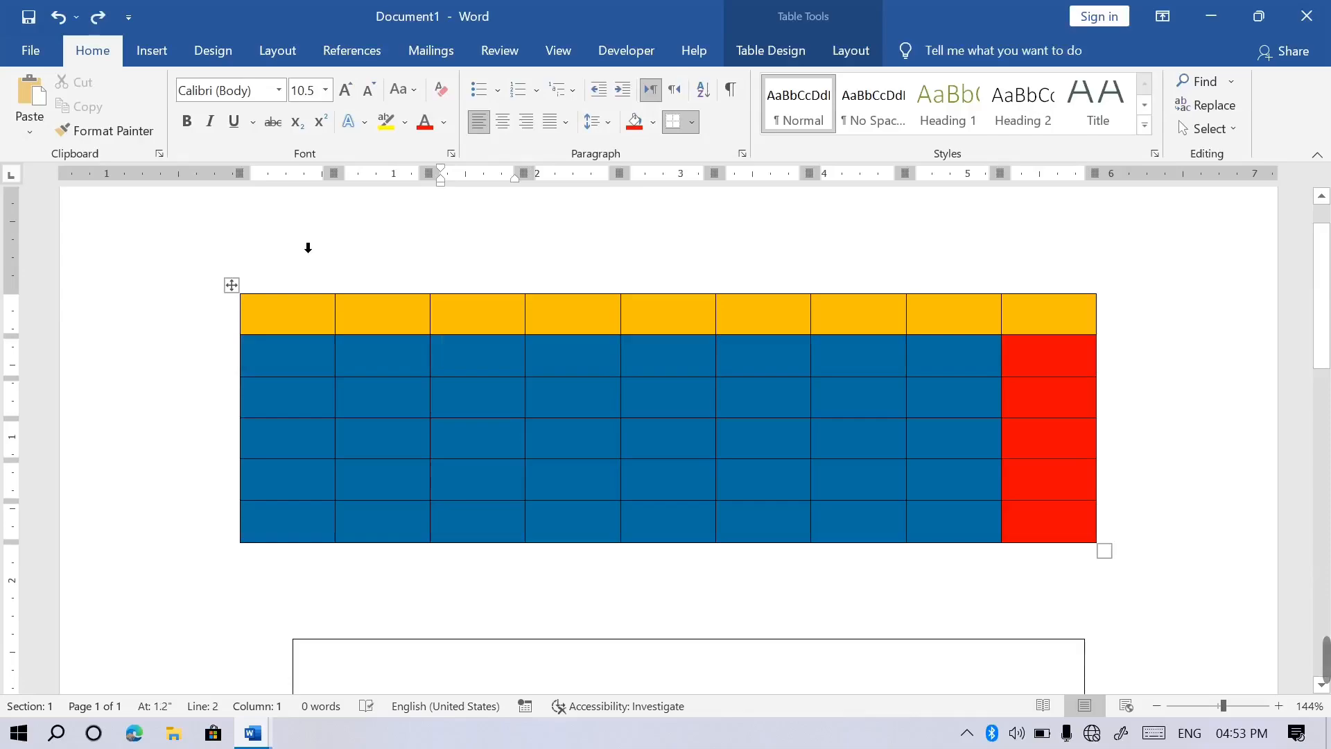
# Insert two new yellow rows, one above the top row and one below the second.
pyautogui.click(856, 55)
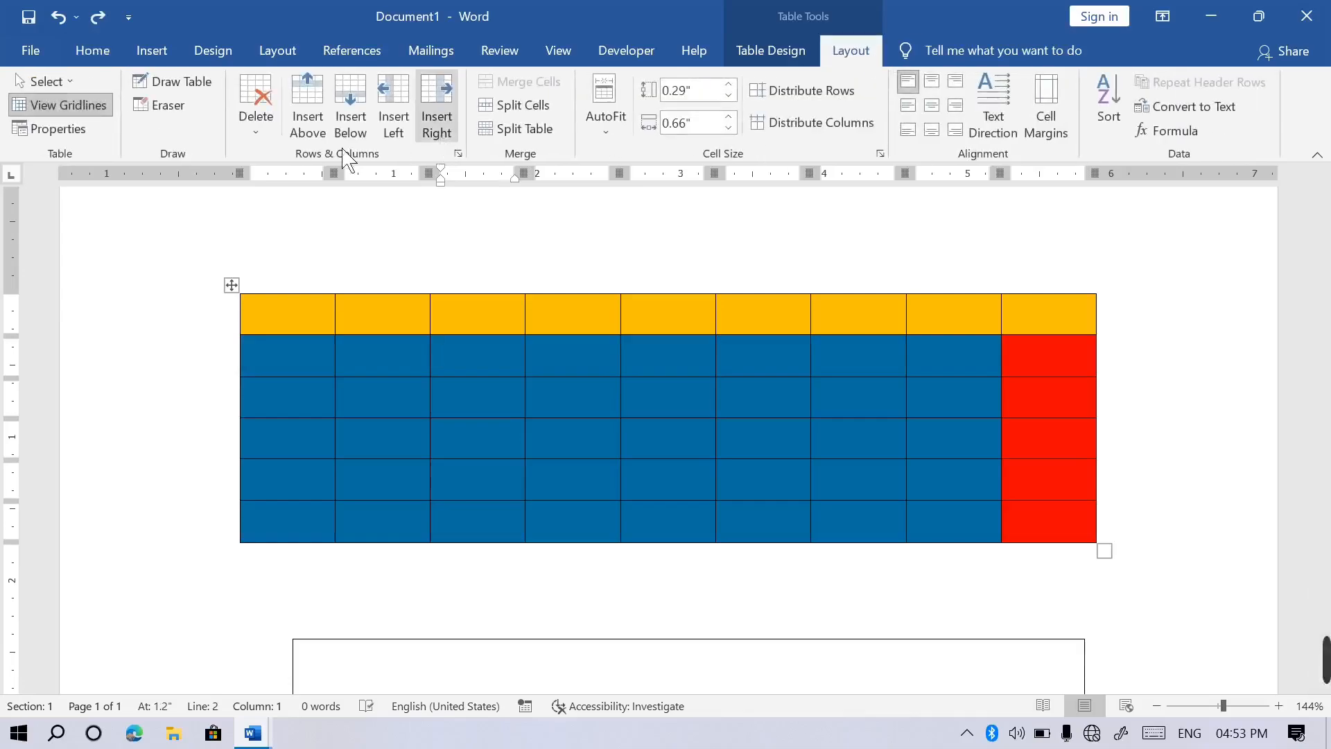
pyautogui.click(290, 359)
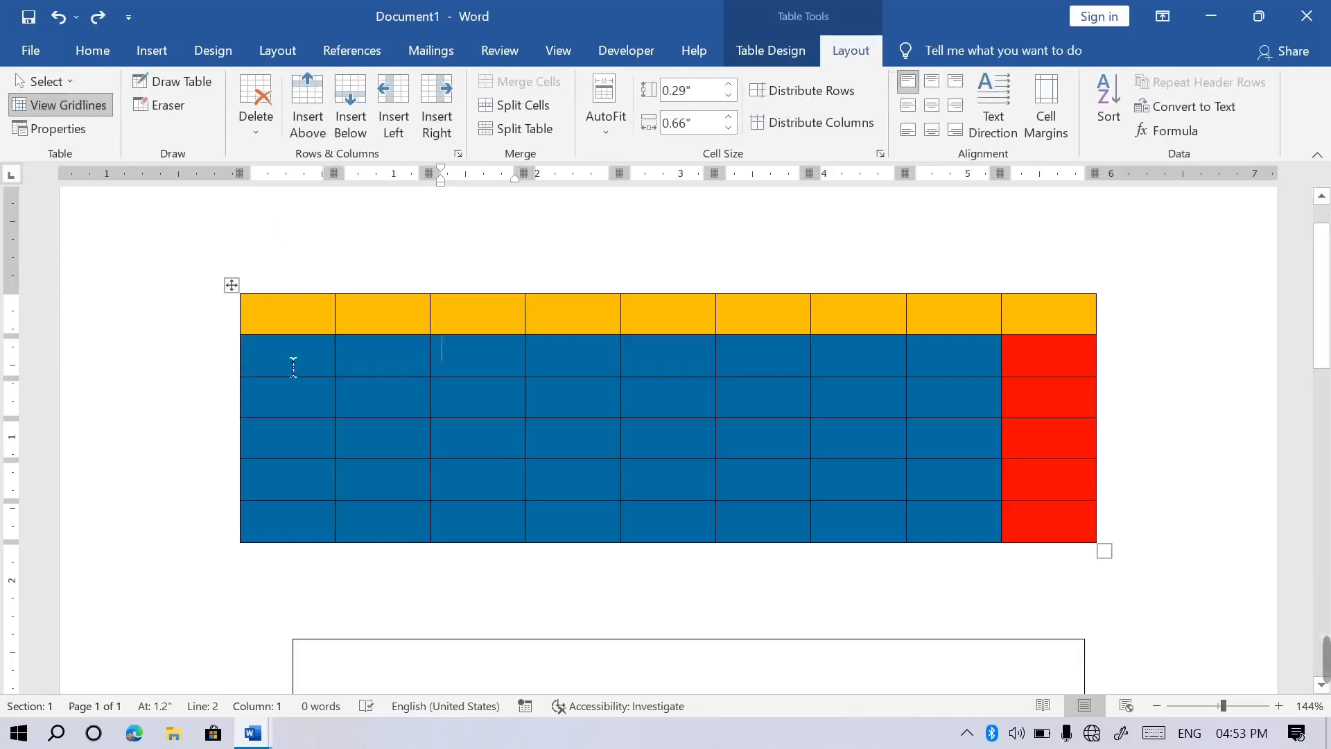
pyautogui.click(291, 326)
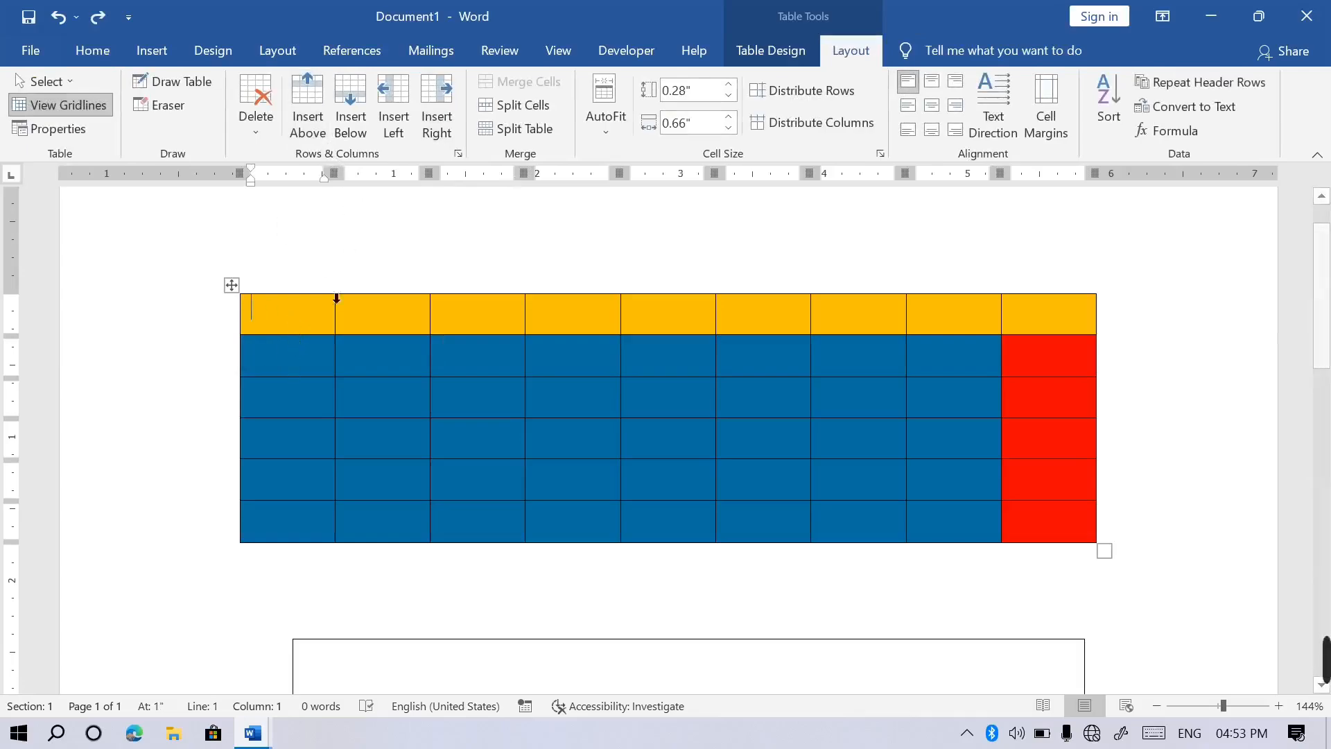
pyautogui.click(323, 99)
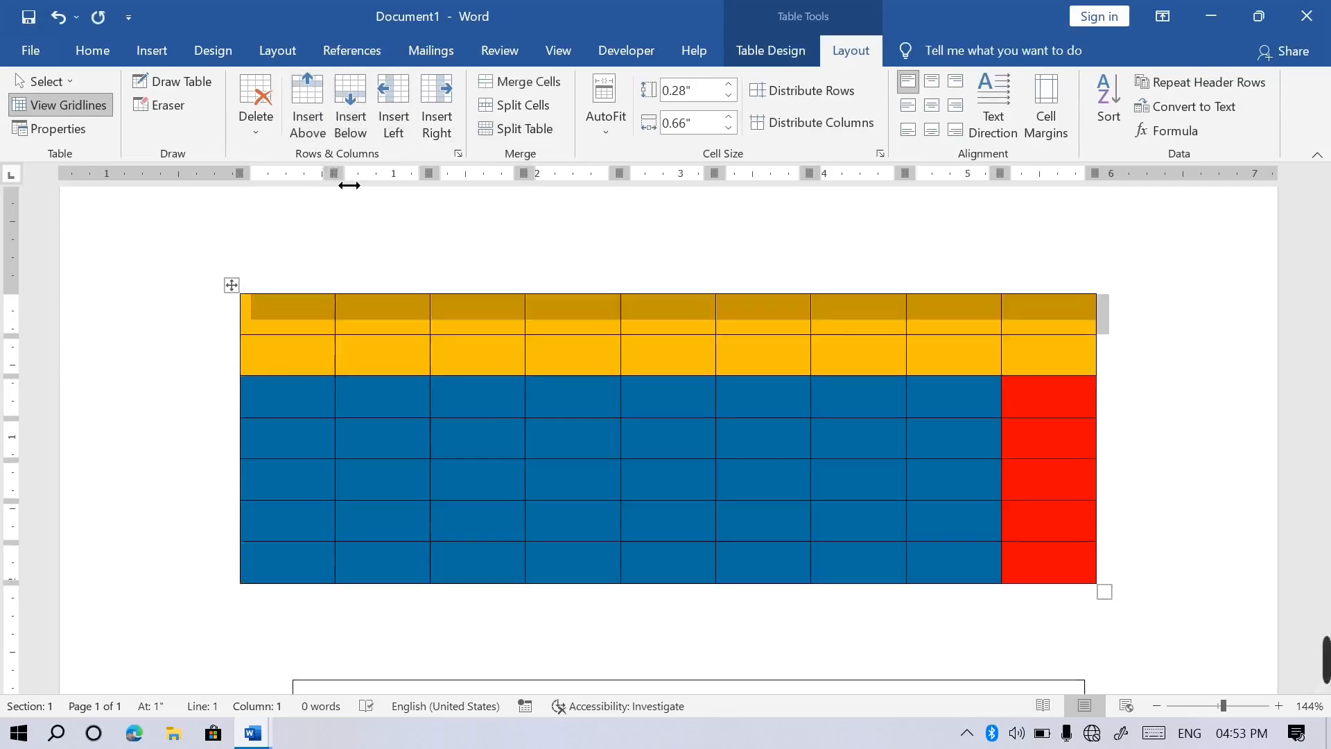
pyautogui.click(298, 373)
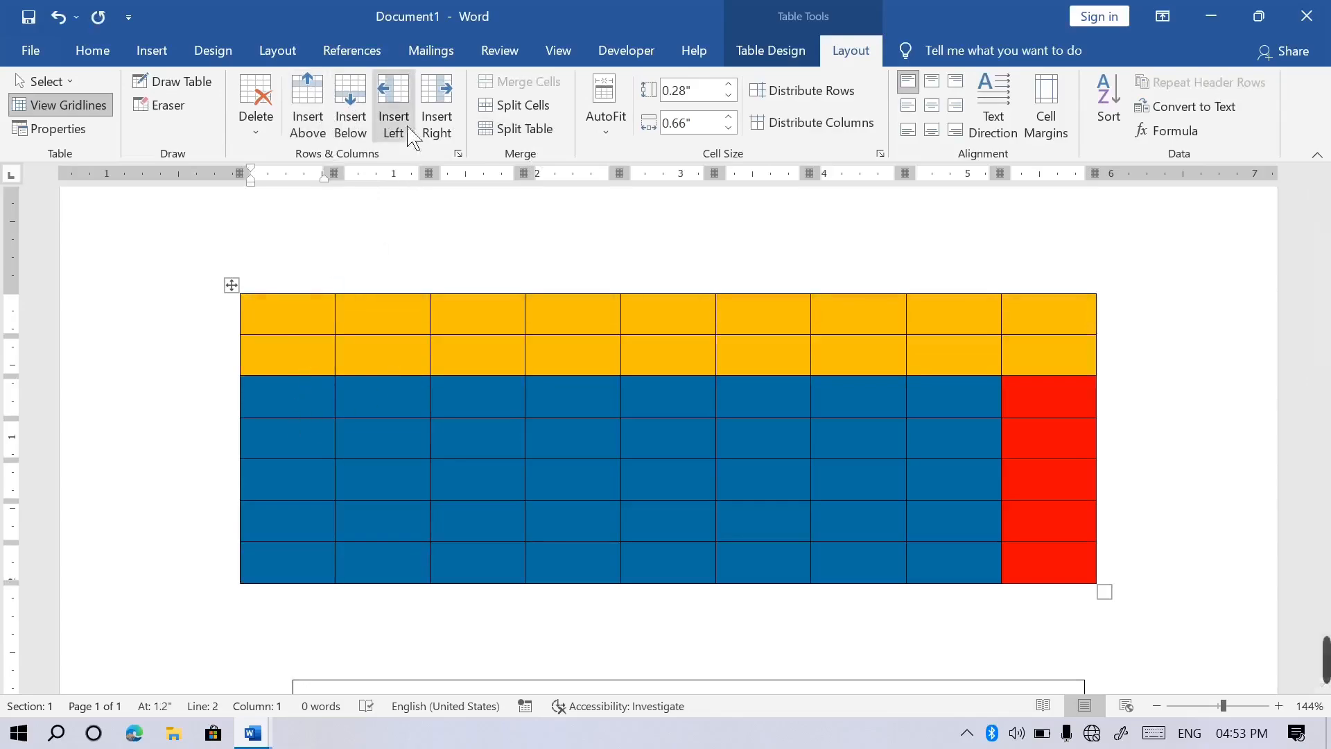
pyautogui.click(350, 111)
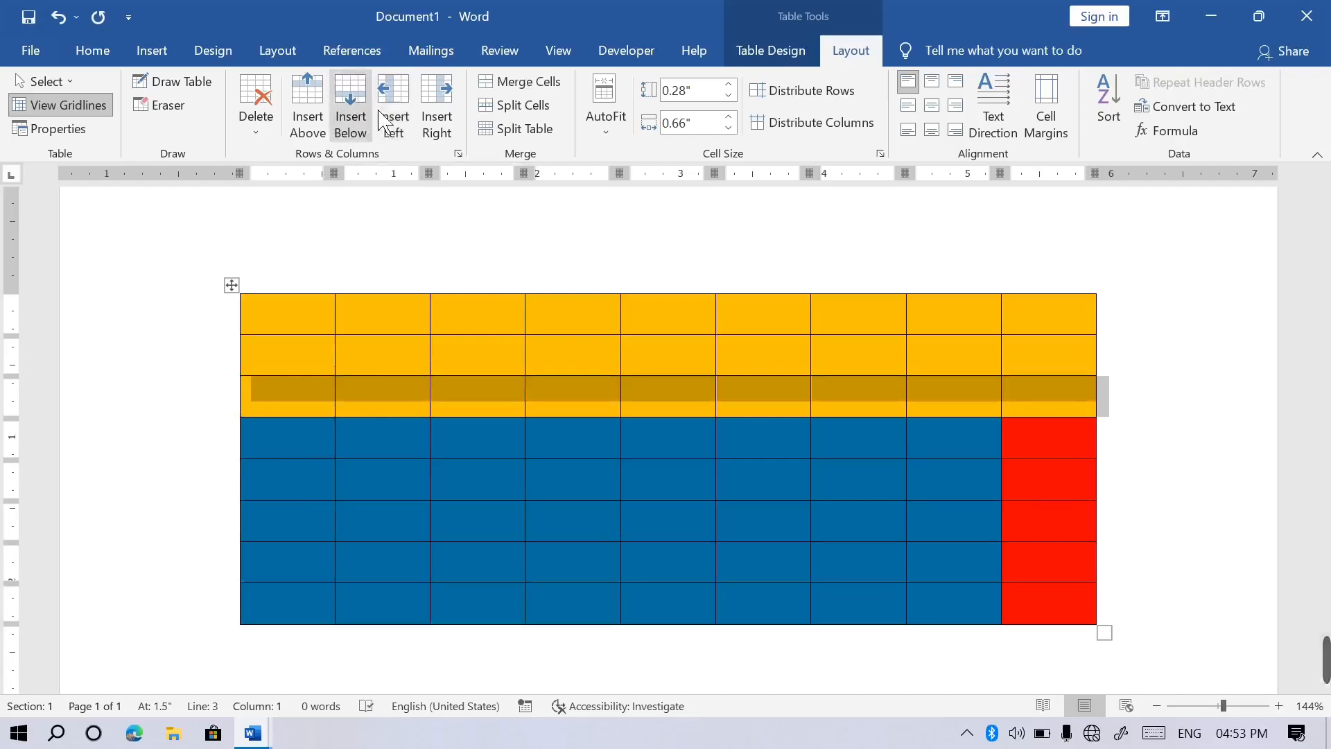
# Add two columns beside the red column, one to its left and one to its right.
pyautogui.click(1068, 497)
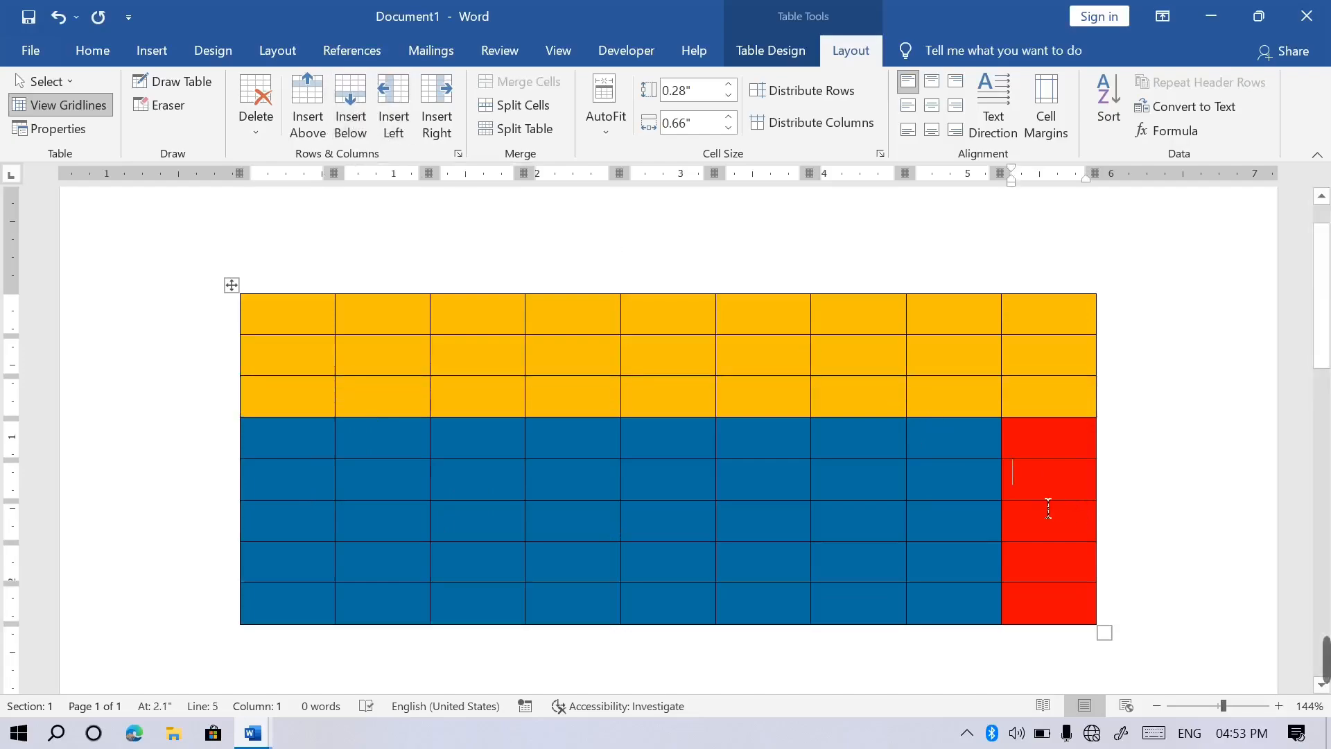
pyautogui.click(396, 113)
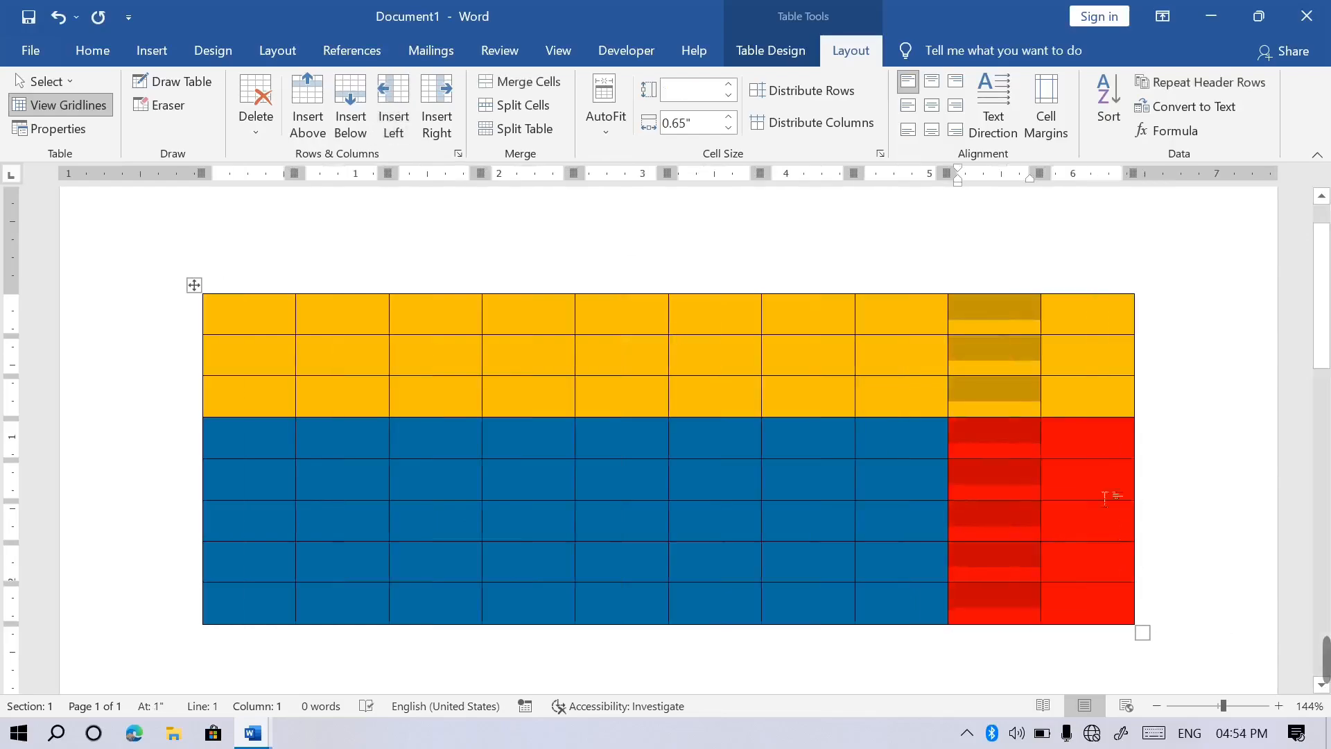
pyautogui.click(1114, 493)
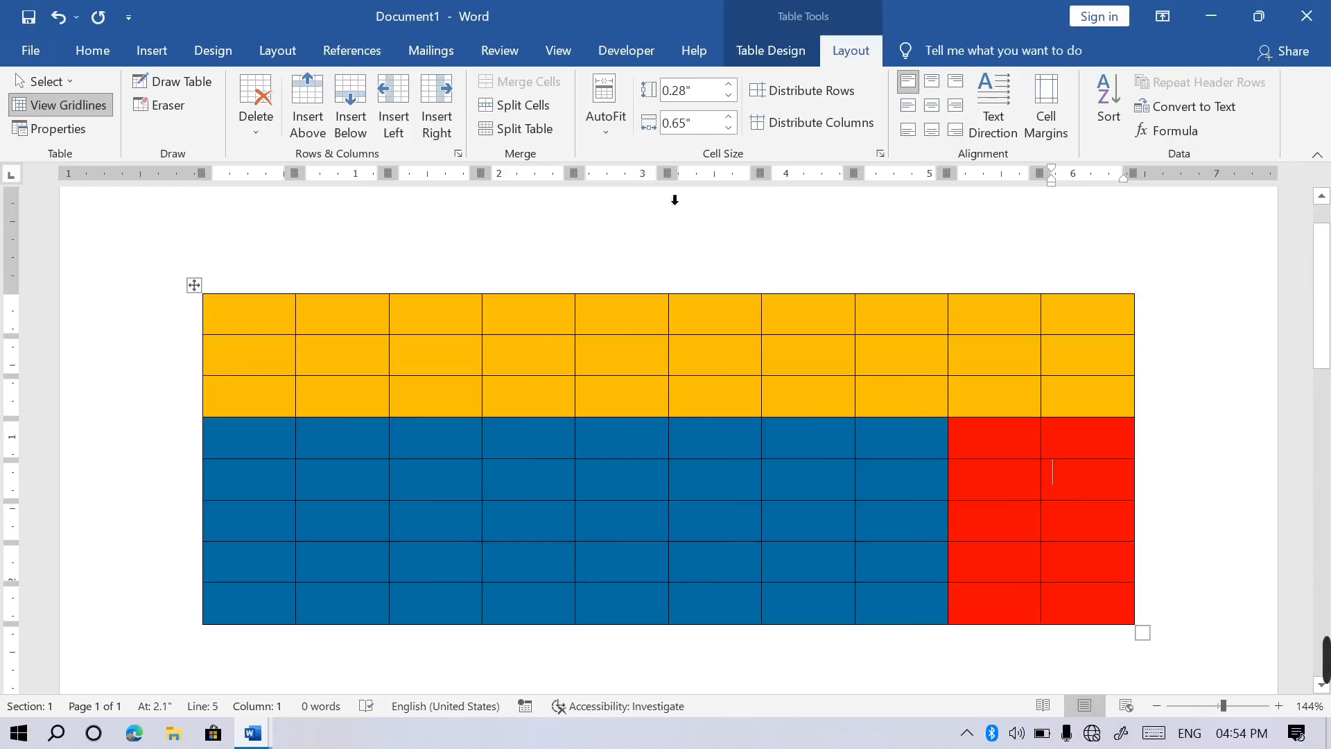
pyautogui.click(456, 117)
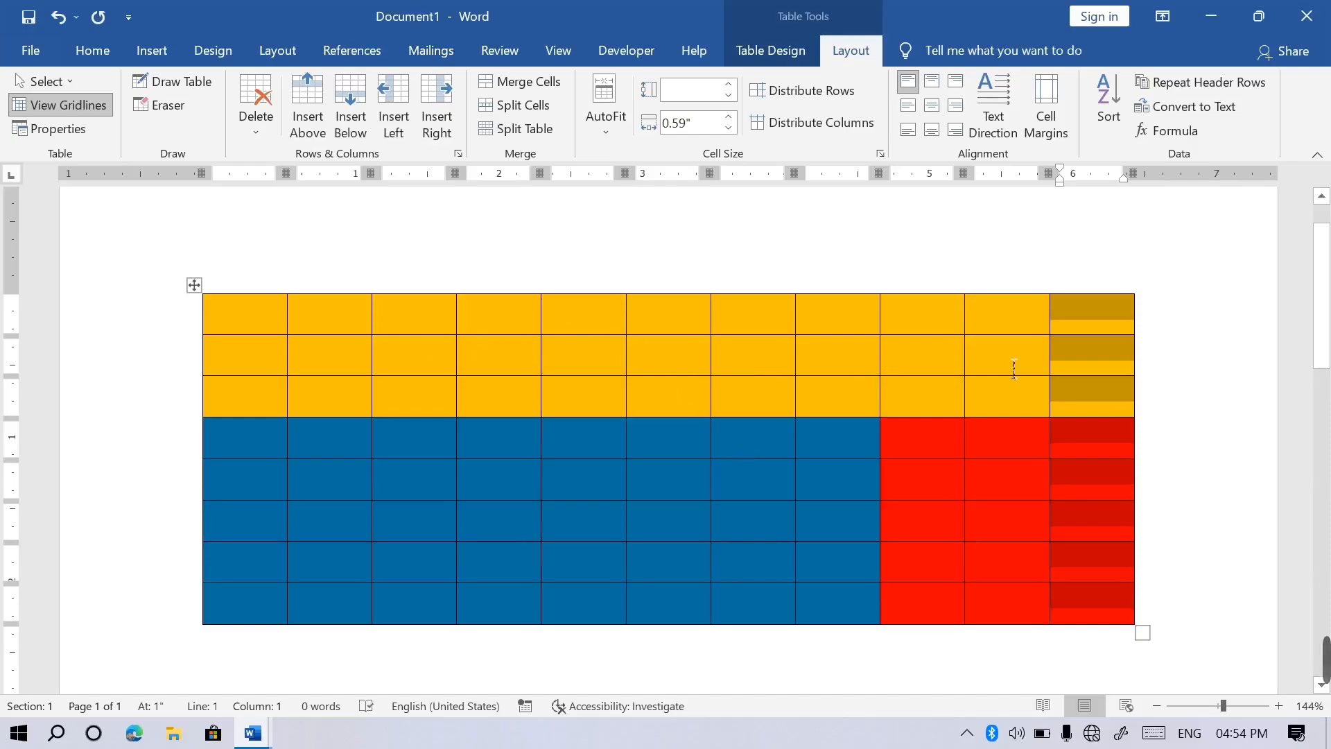
# Merge the top row's last three cells, type 'afghanistan' and center it.
pyautogui.click(1086, 320)
pyautogui.moveTo(1082, 320); pyautogui.dragTo(901, 331)
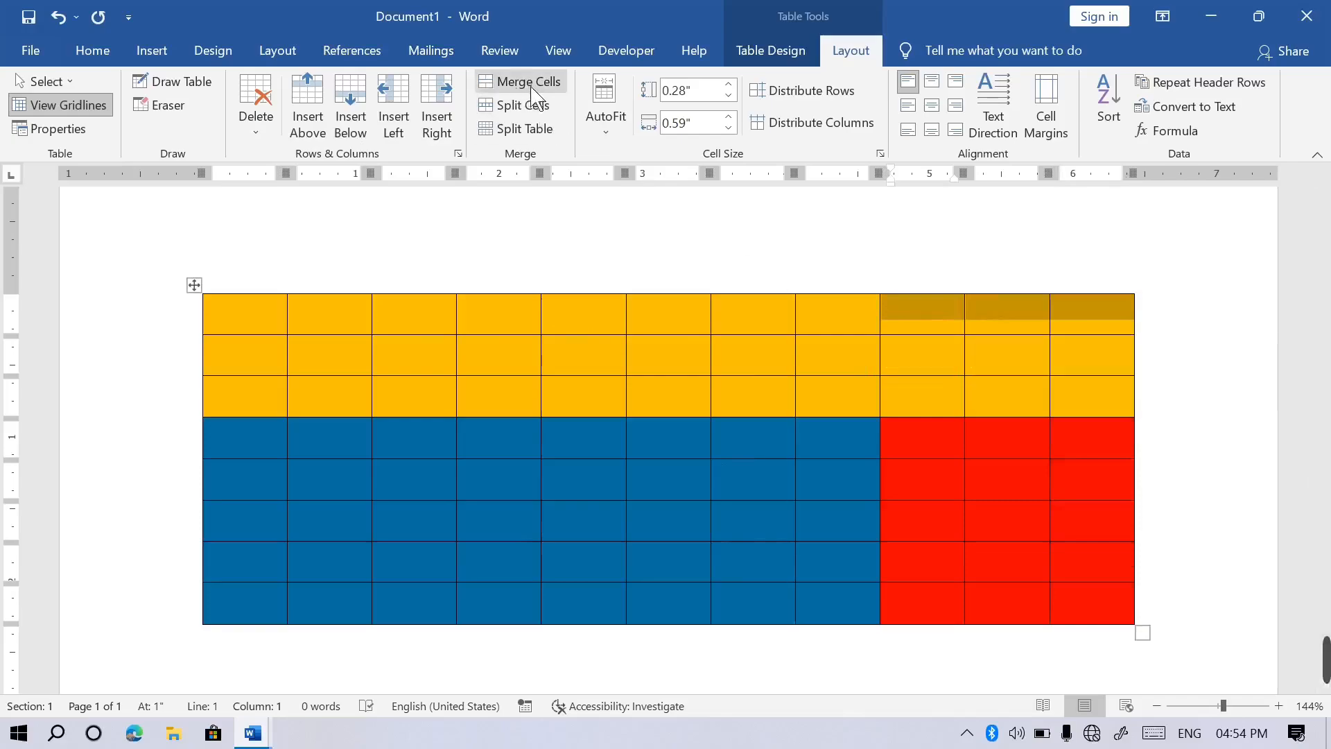
pyautogui.moveTo(1080, 323); pyautogui.dragTo(956, 347)
pyautogui.click(521, 82)
pyautogui.press('Left')
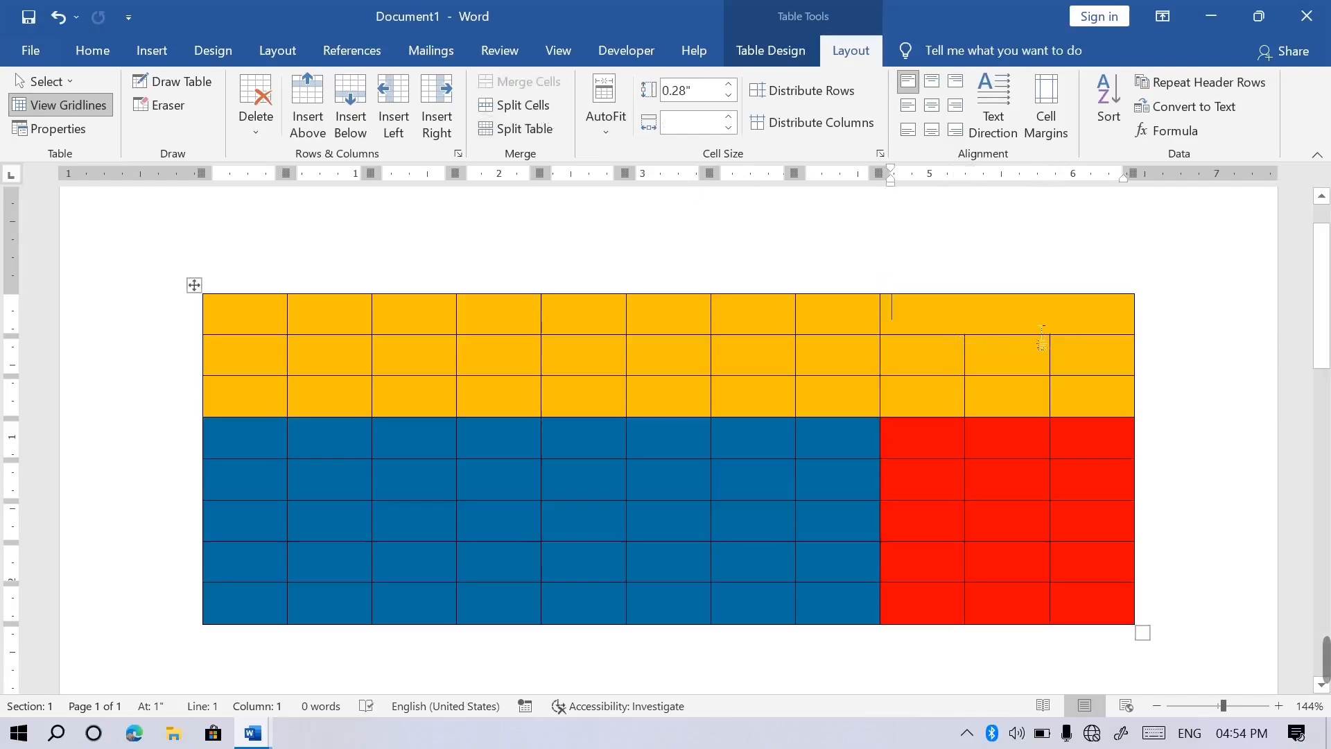
pyautogui.write('afghan')
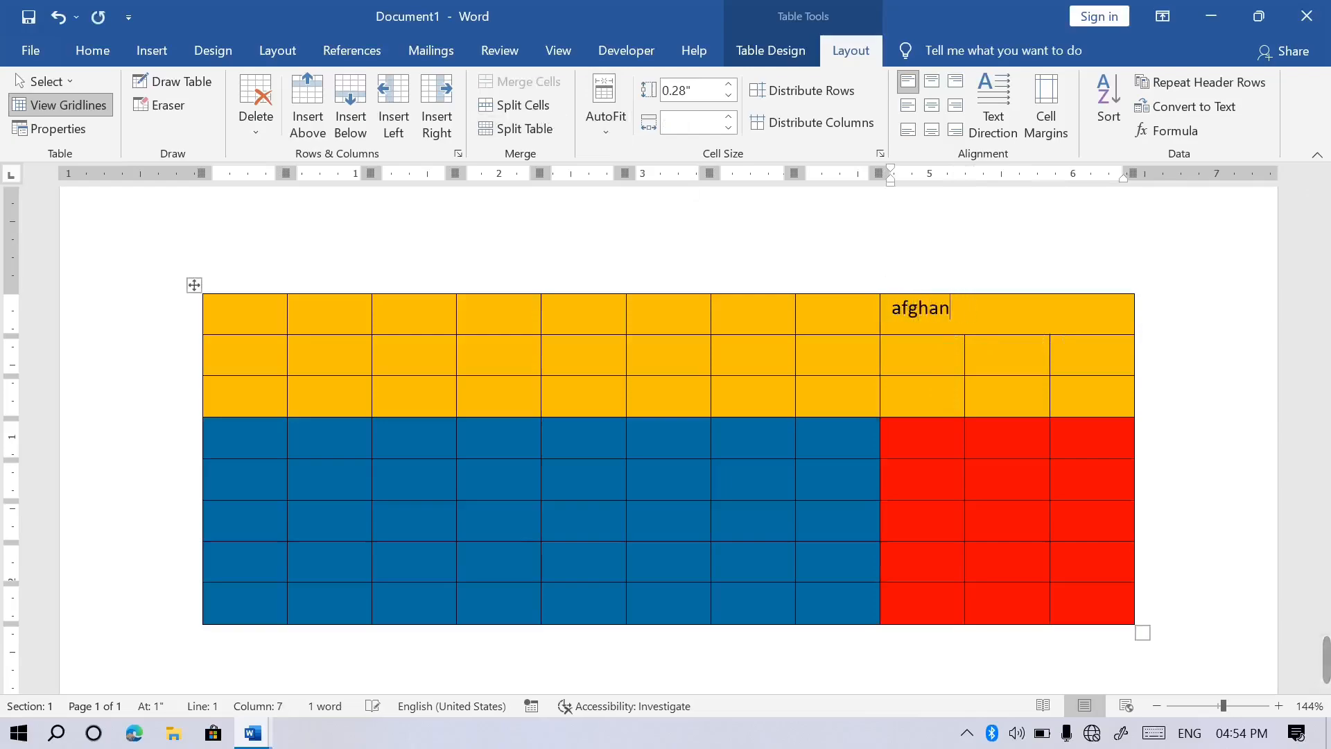
pyautogui.write('ui a')
pyautogui.hotkey('ctrl', 'e')
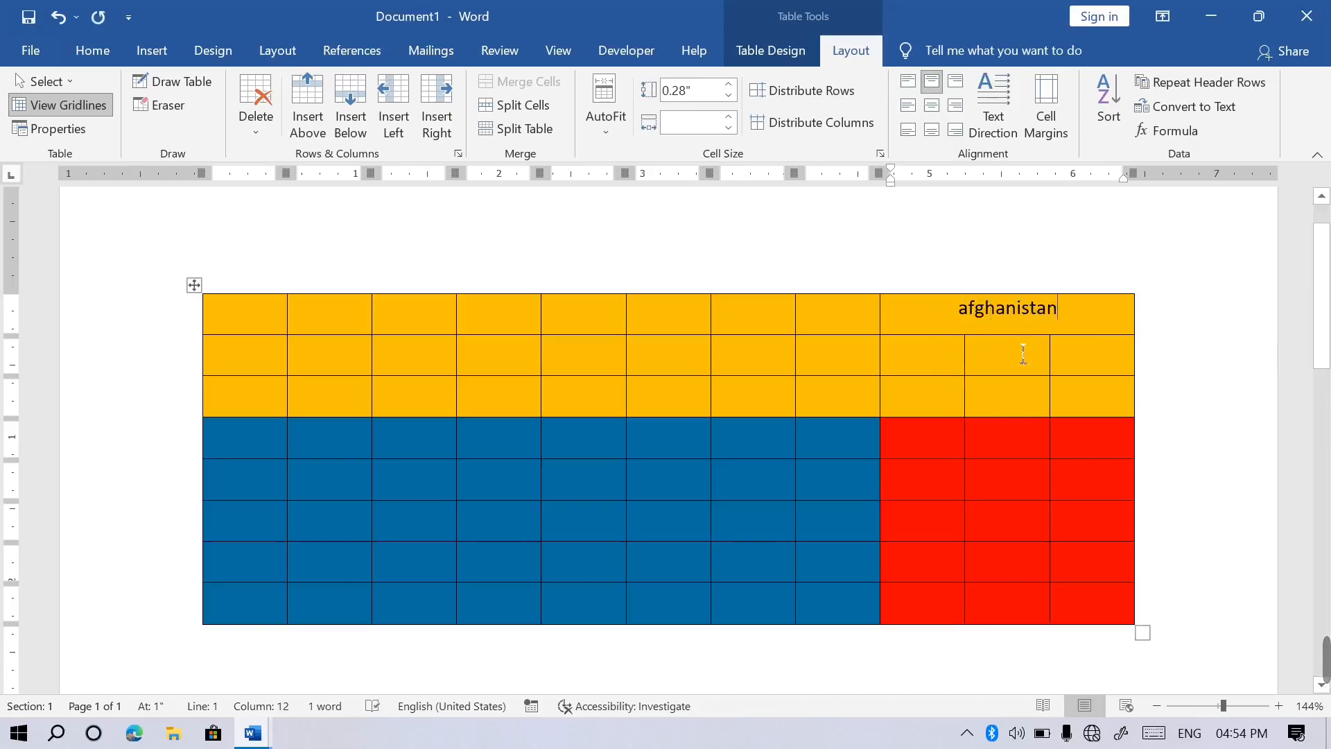
# Merge the three right cells of row 3 into one.
pyautogui.moveTo(1103, 405); pyautogui.dragTo(934, 401)
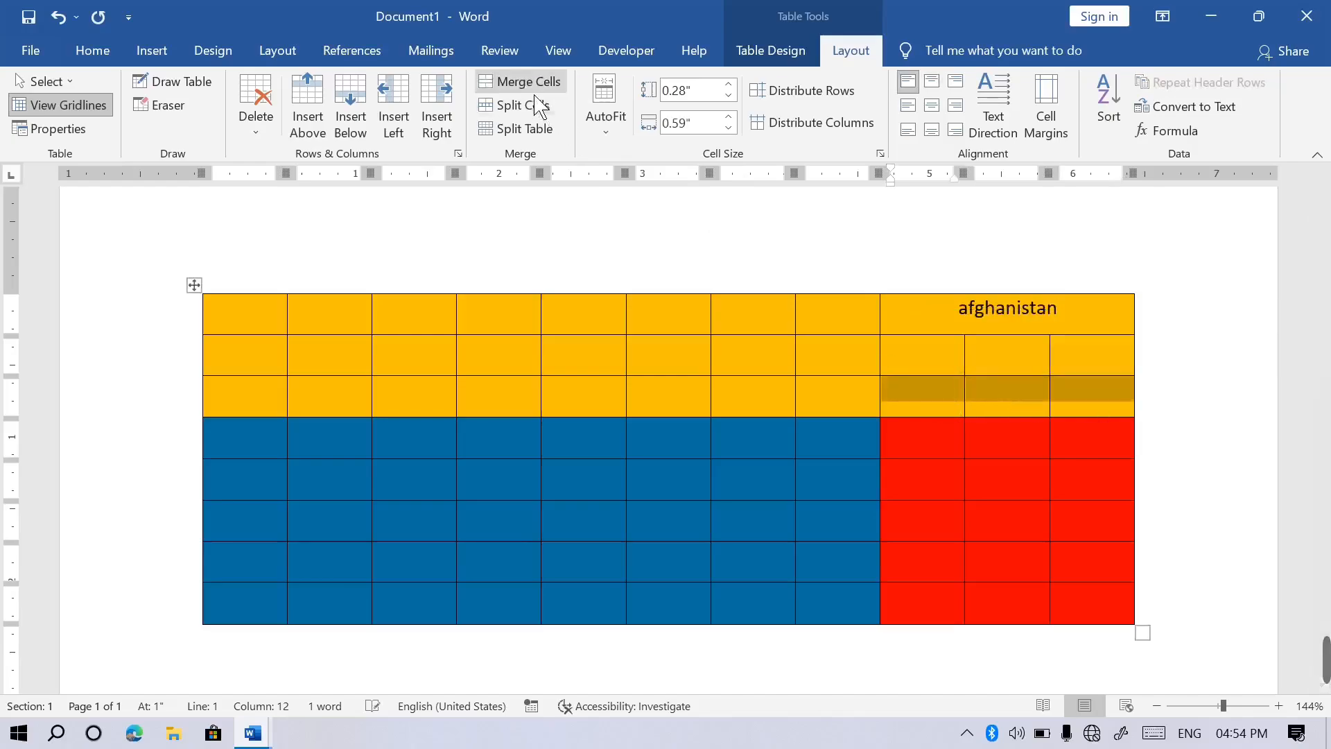
pyautogui.click(525, 82)
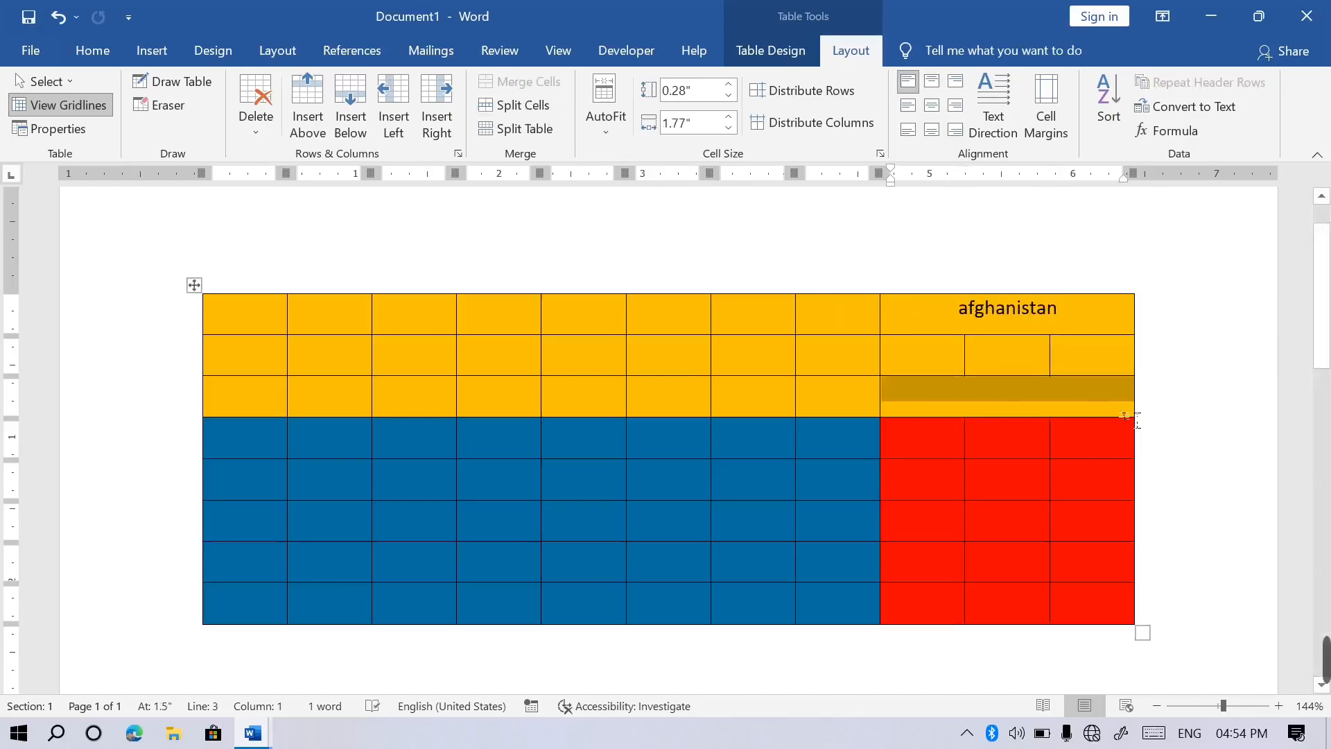
pyautogui.click(687, 369)
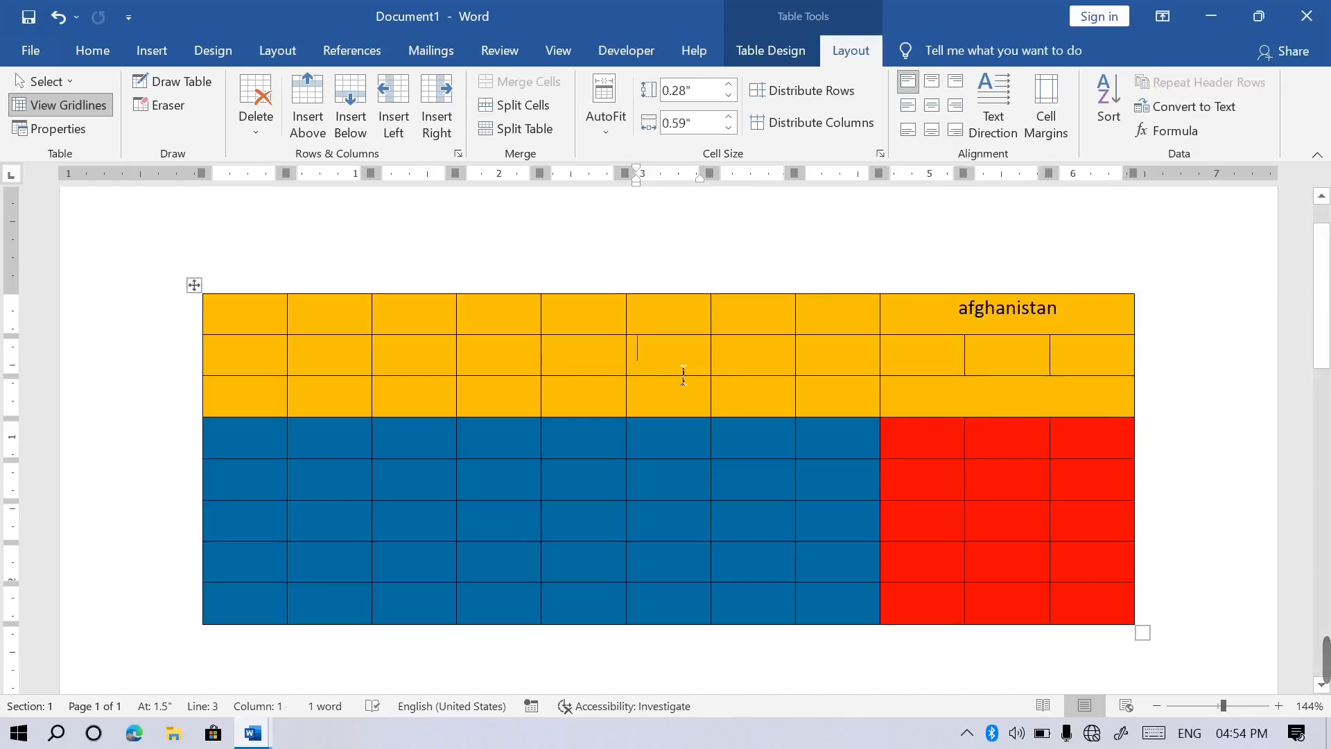
# Split the selected second-row yellow cell into 2 columns.
pyautogui.click(517, 106)
pyautogui.click(622, 409)
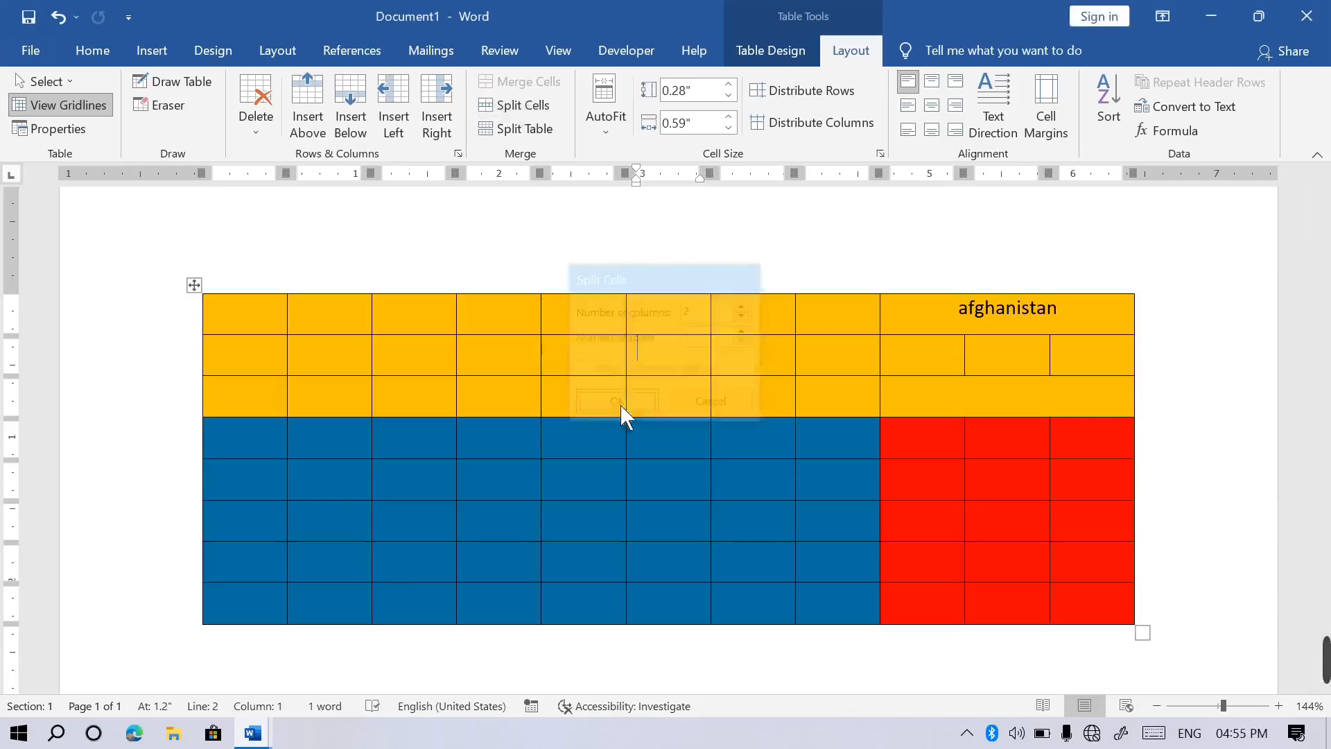
pyautogui.click(707, 366)
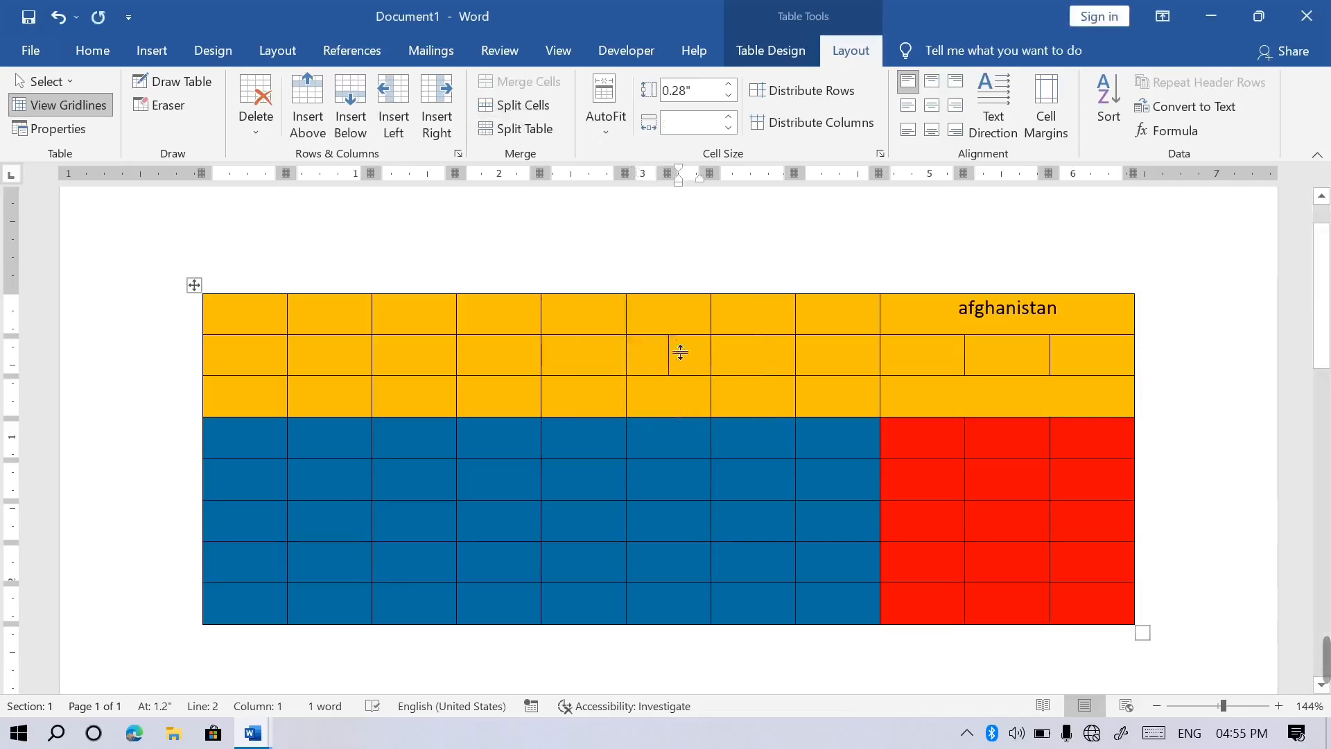
# Split a top-row yellow cell into 5 narrow columns.
pyautogui.click(682, 330)
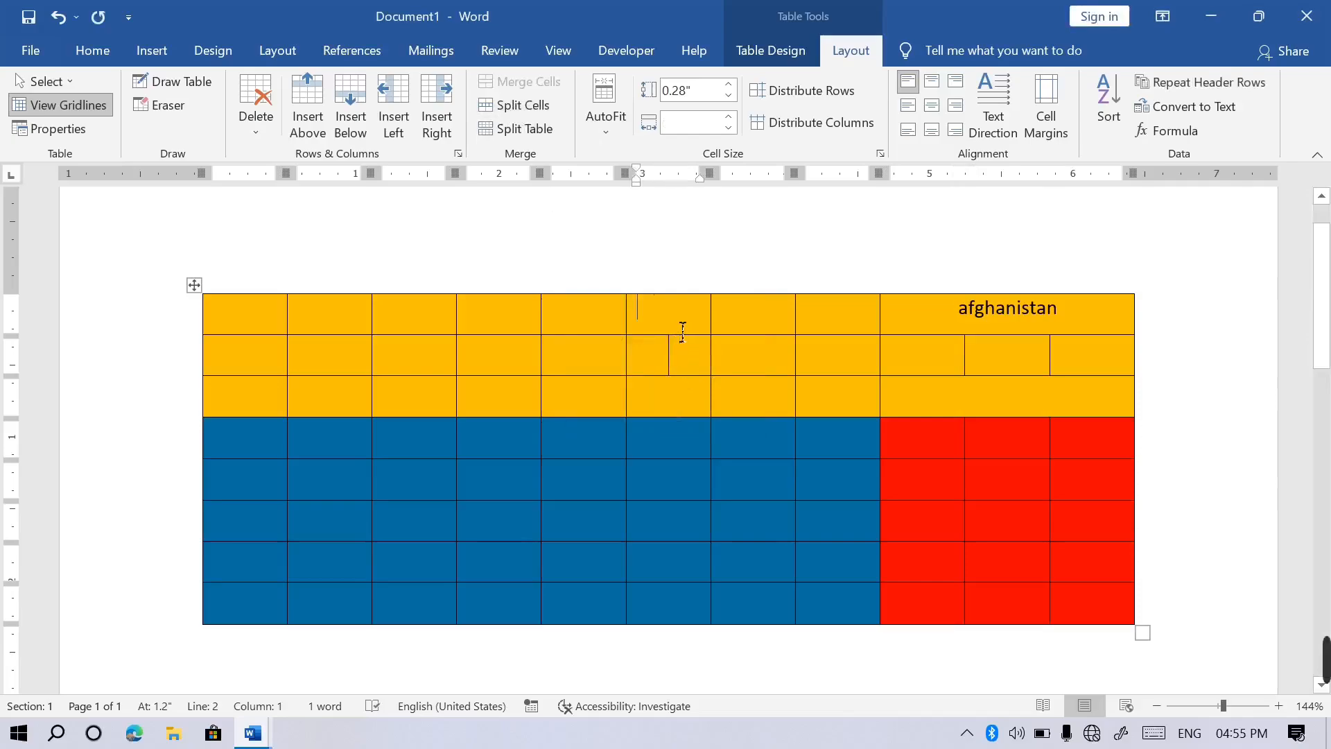
pyautogui.click(520, 106)
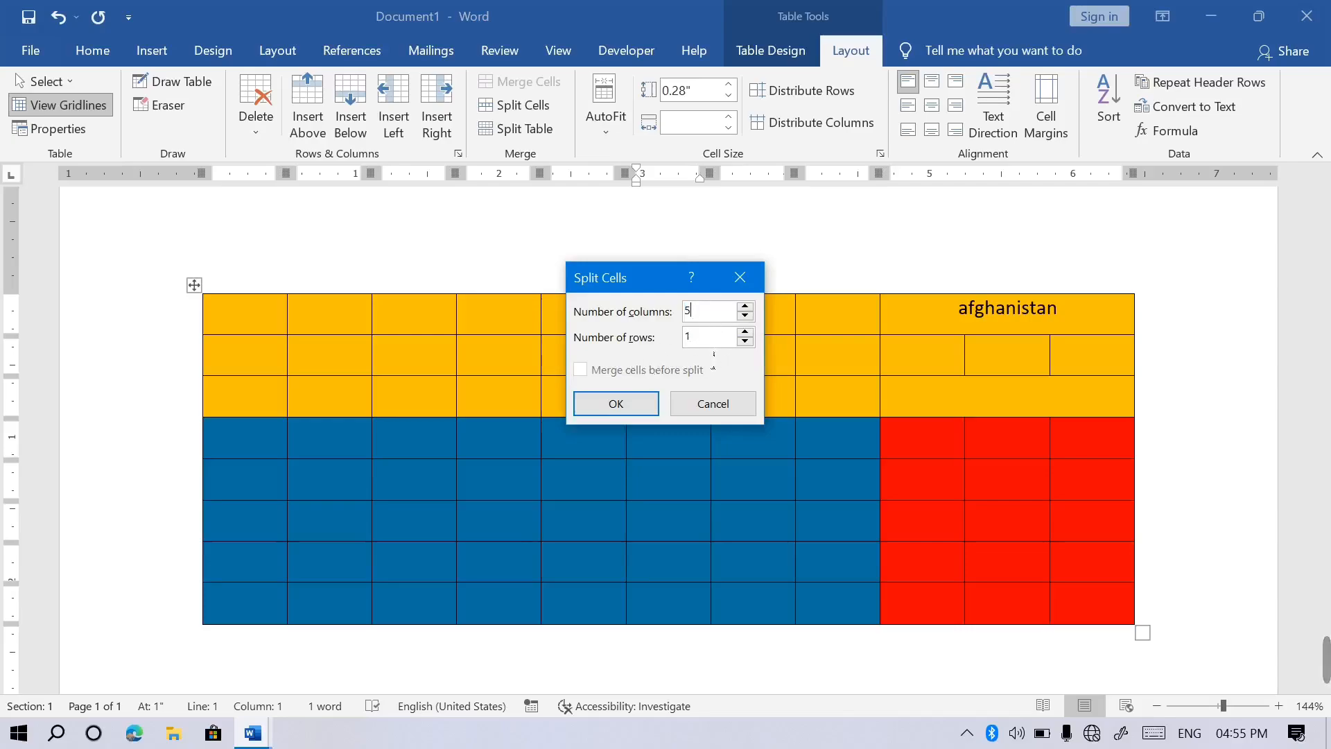
pyautogui.click(633, 408)
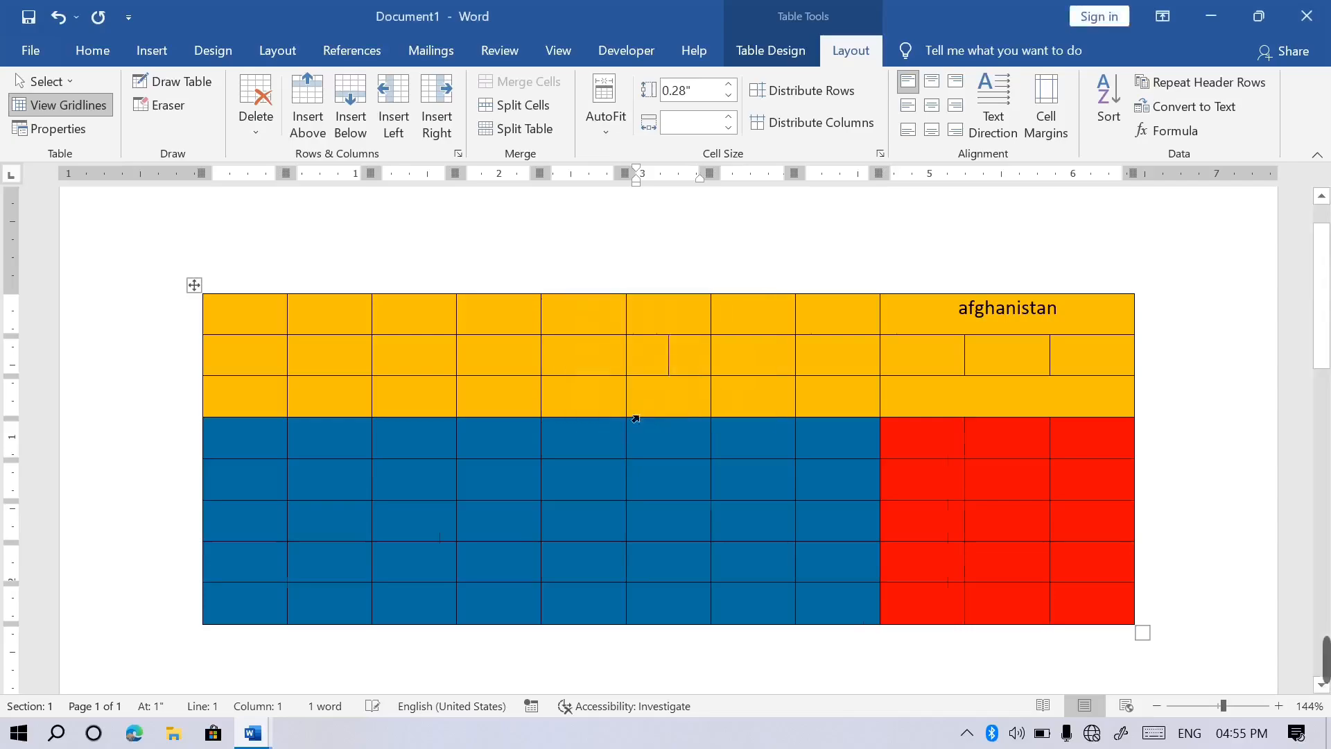
pyautogui.click(716, 353)
pyautogui.click(700, 329)
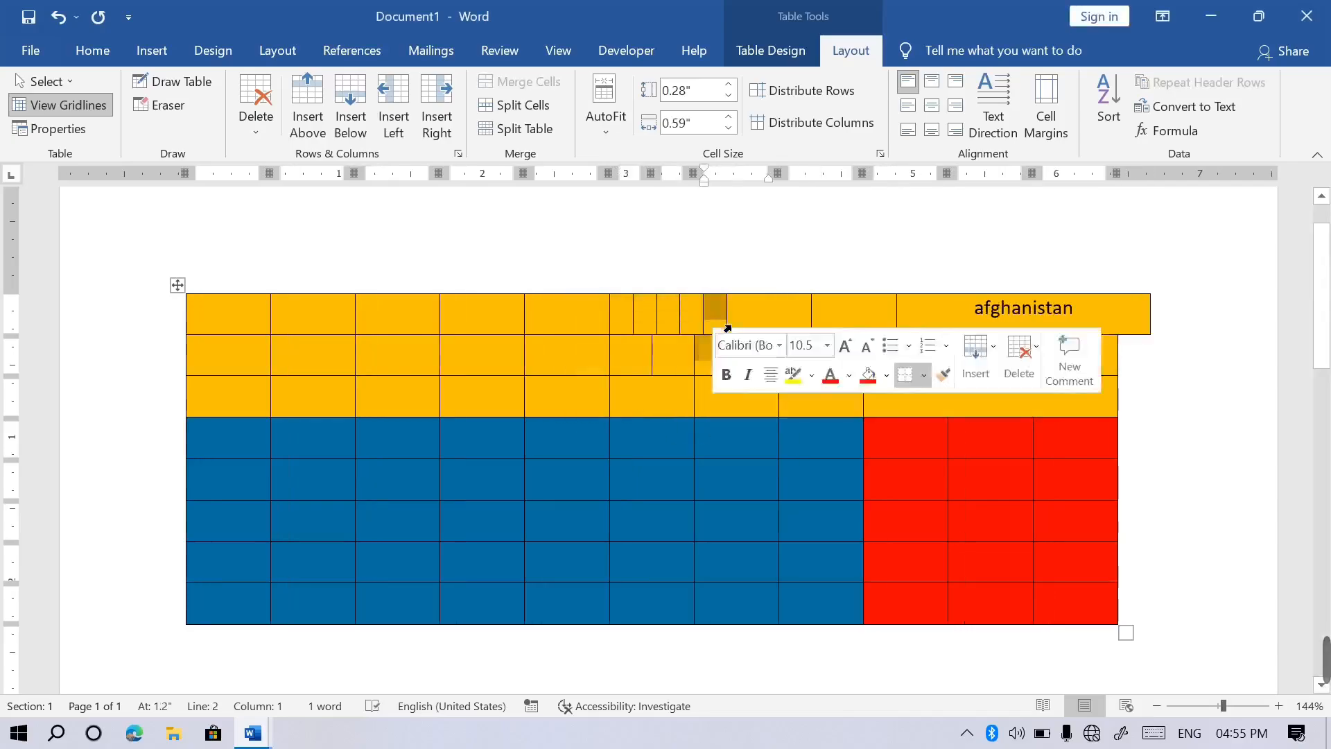
pyautogui.click(664, 413)
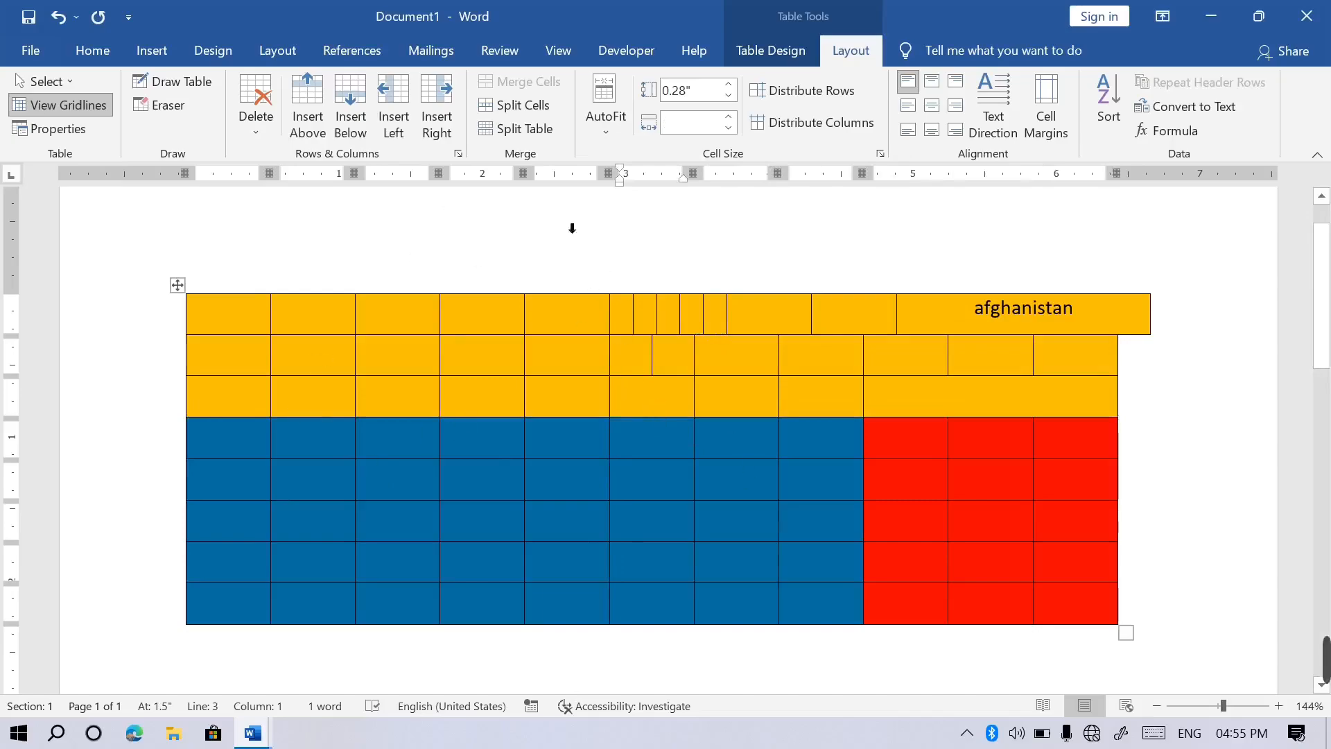
pyautogui.click(534, 128)
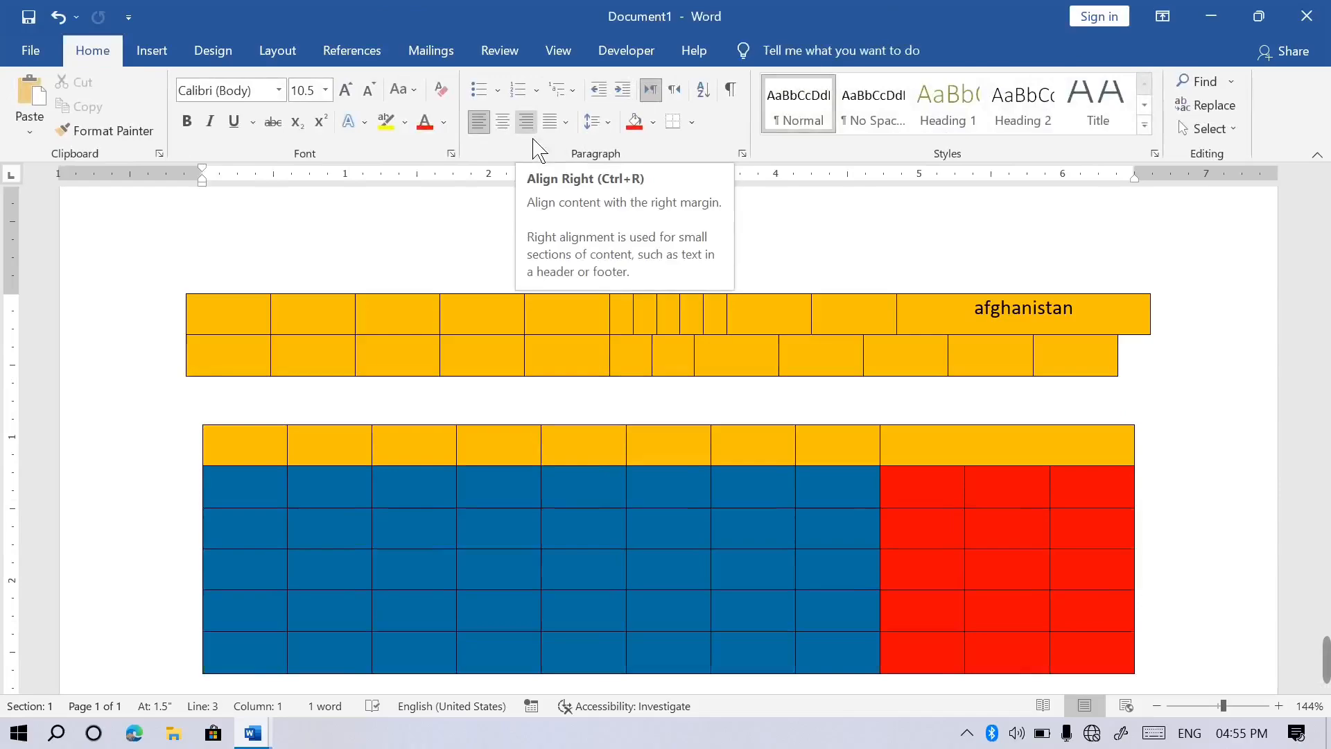
pyautogui.hotkey('ctrl', 'z')
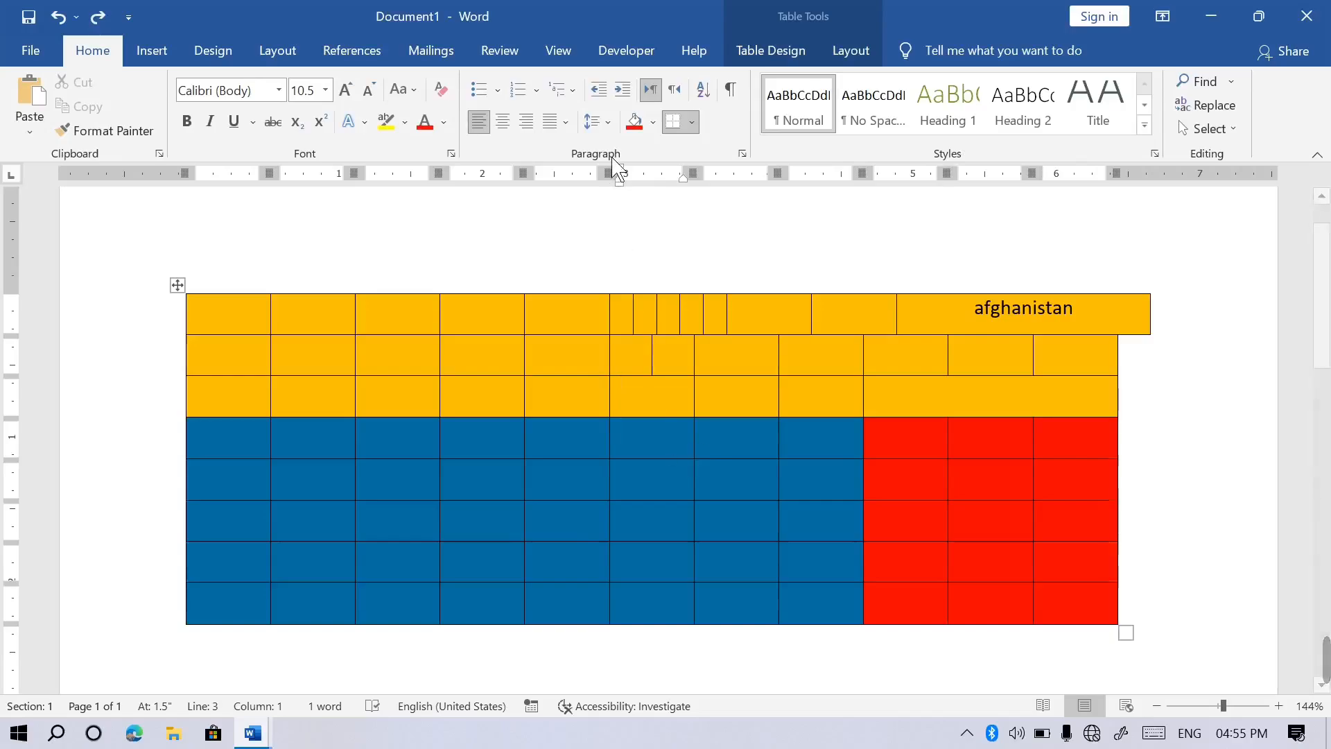
pyautogui.click(851, 52)
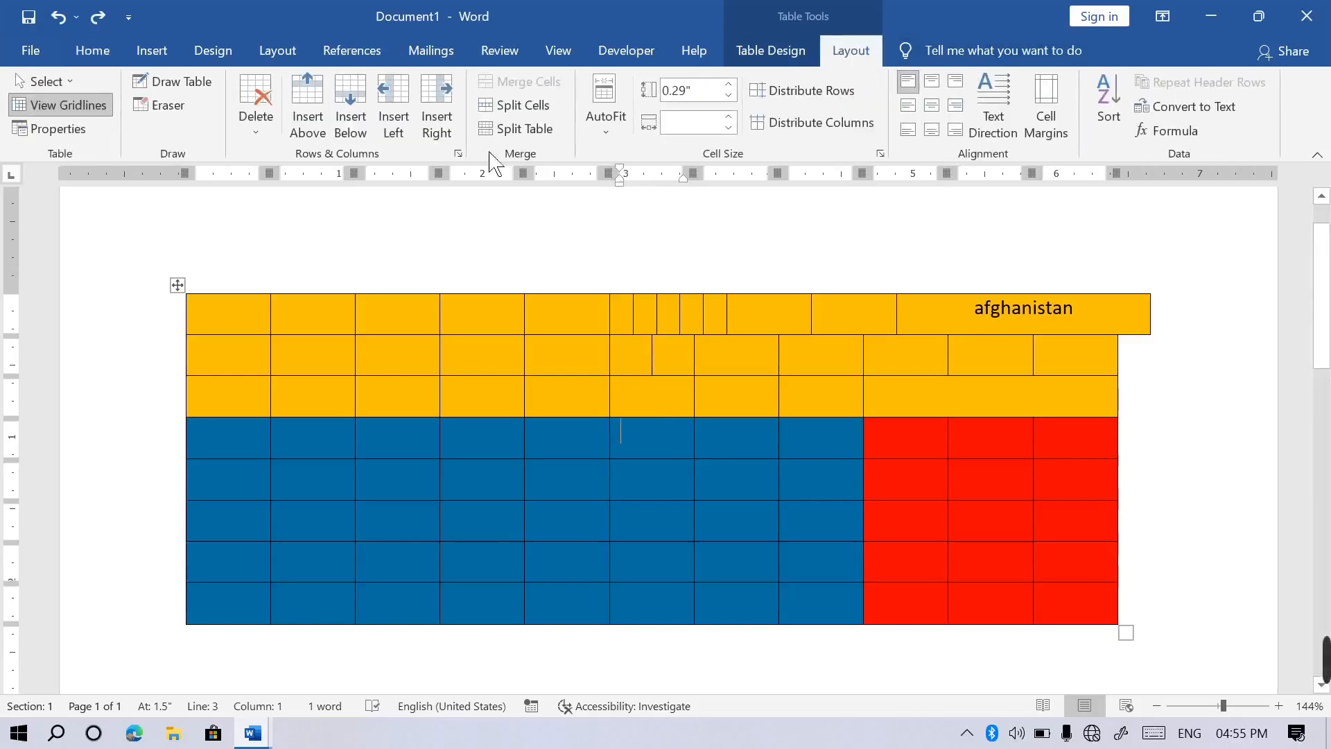
pyautogui.click(535, 132)
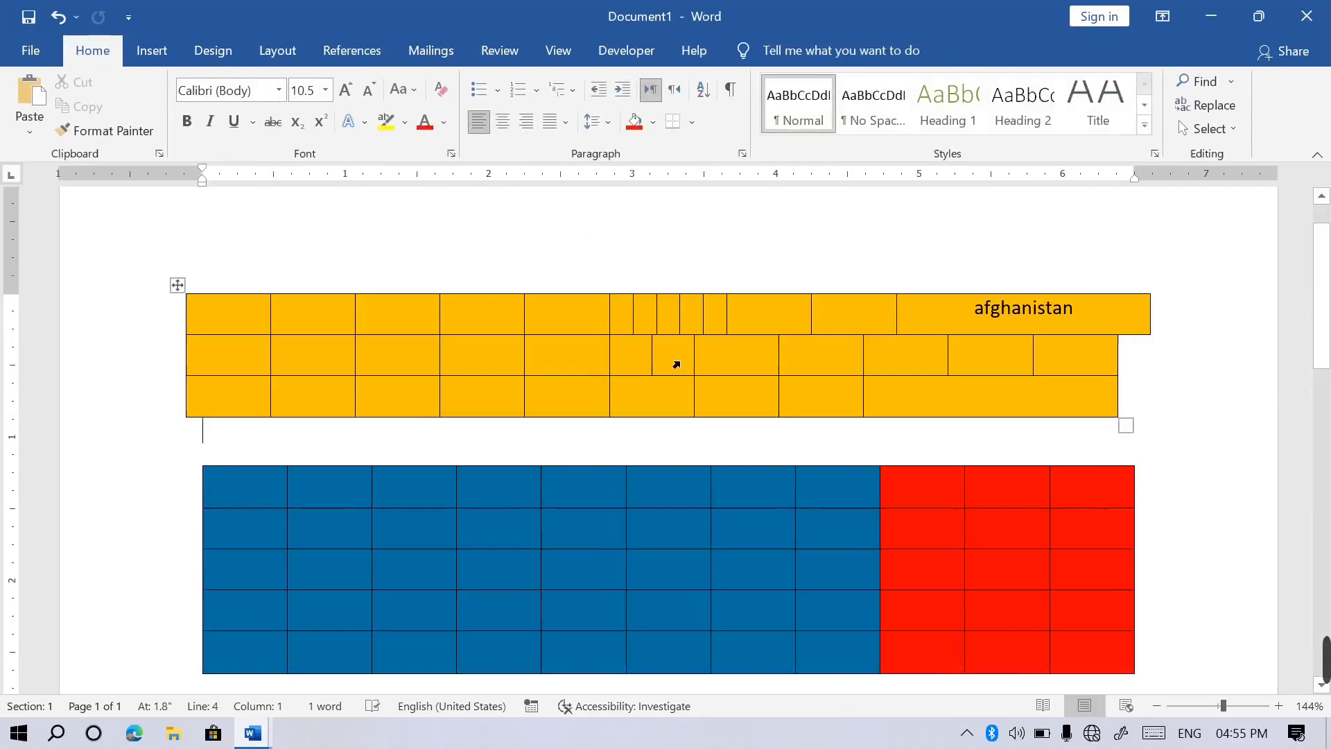
pyautogui.hotkey('ctrl', 'z')
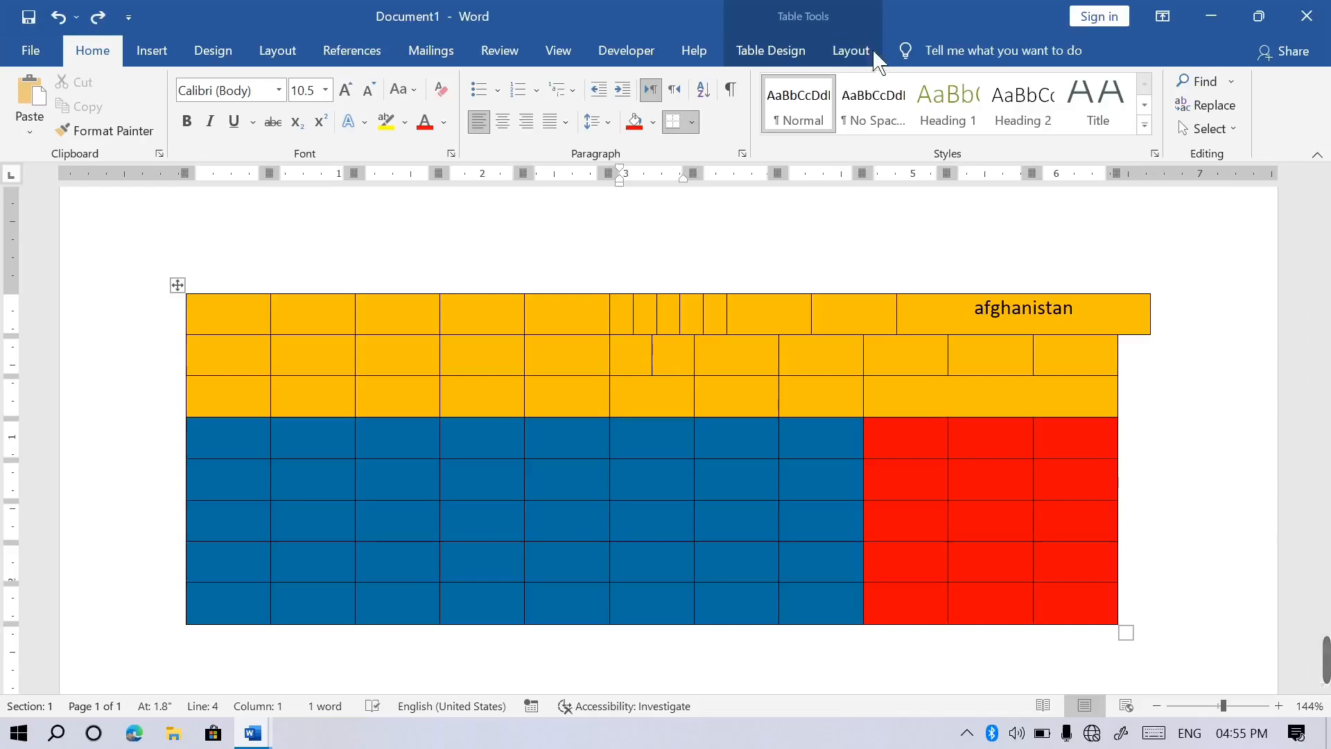
pyautogui.click(852, 52)
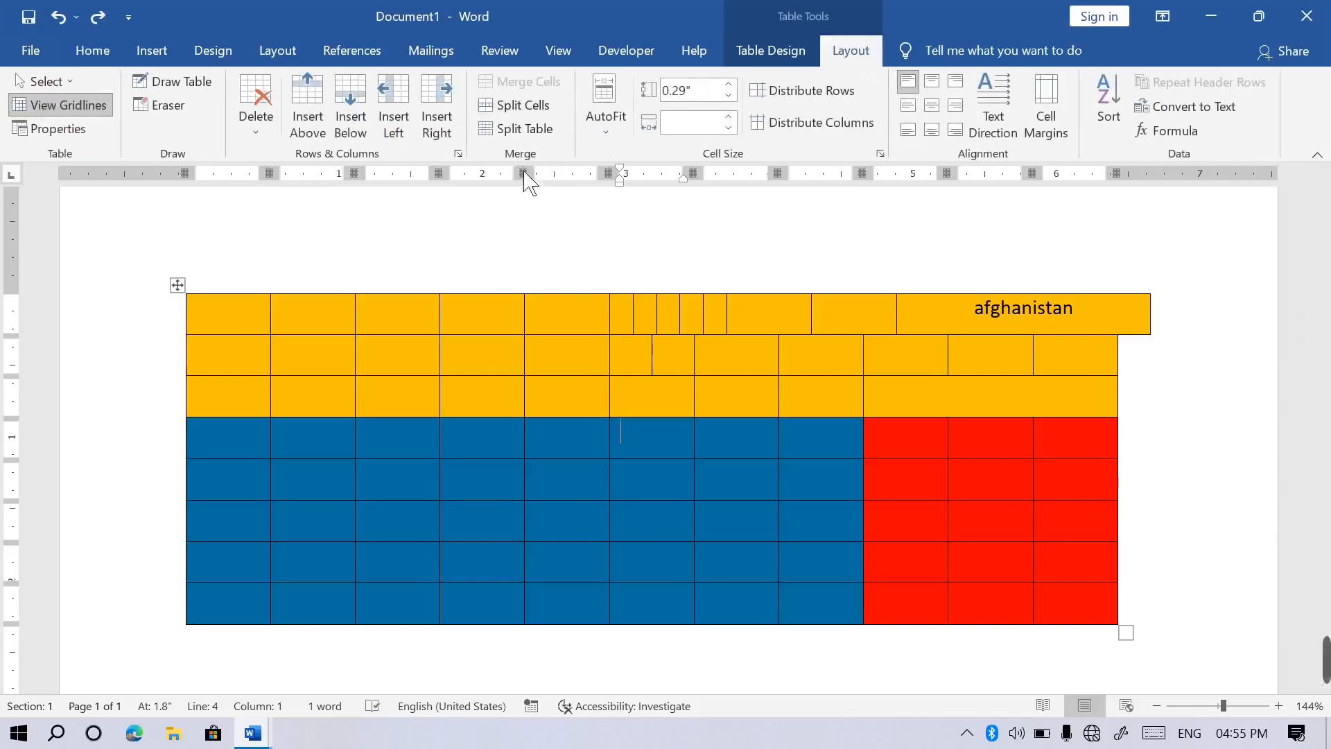
pyautogui.click(620, 138)
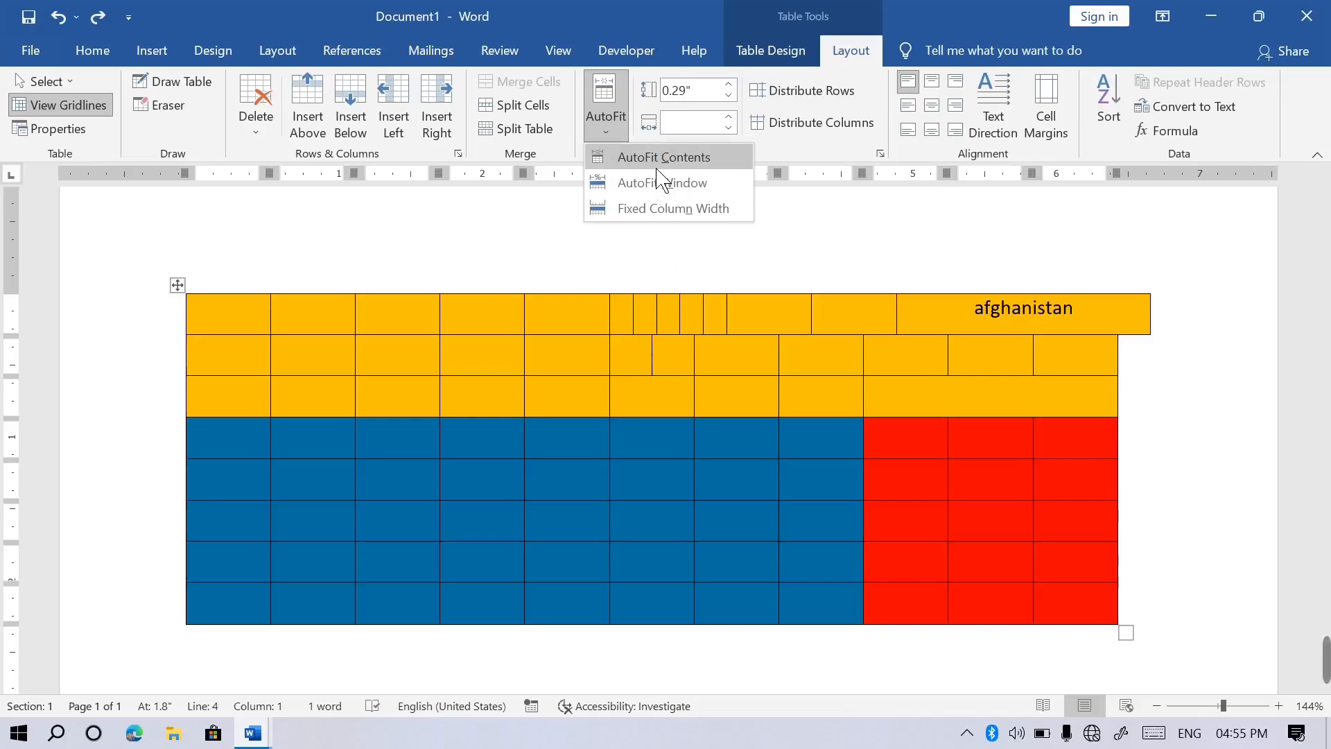
pyautogui.click(150, 50)
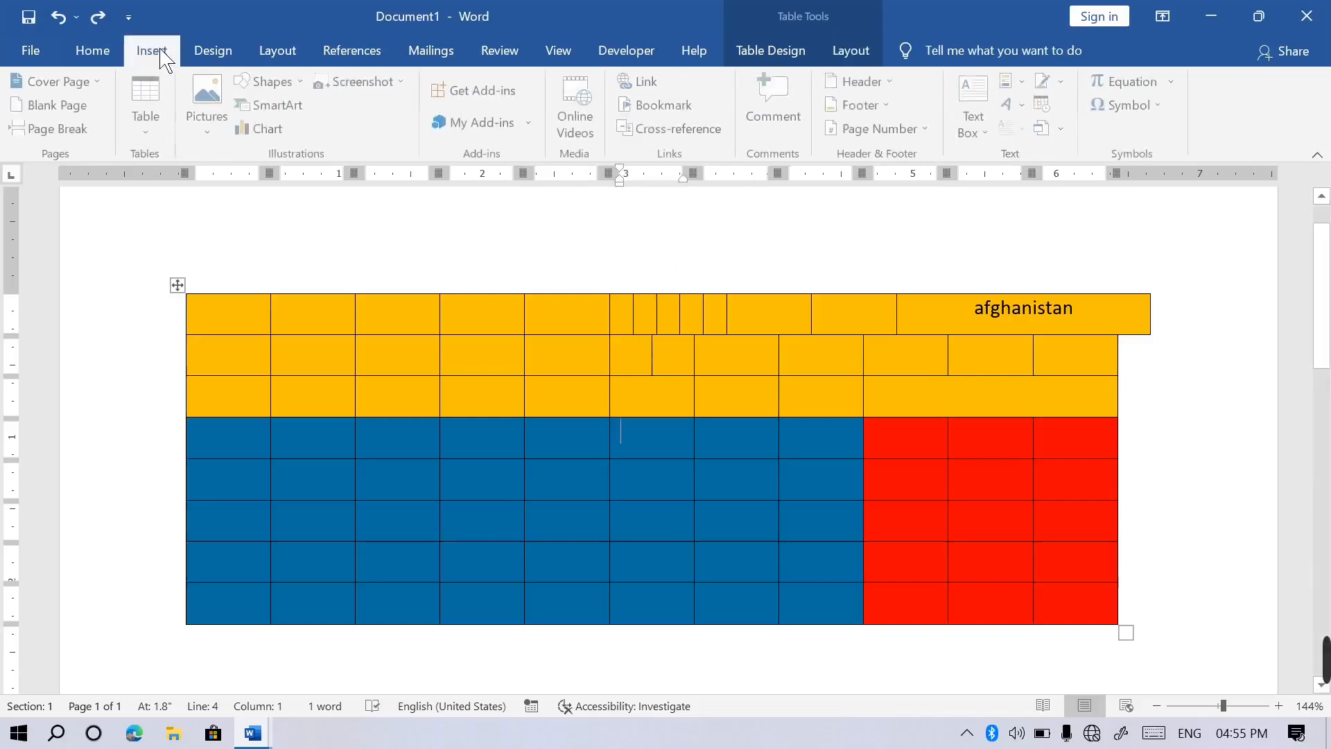
pyautogui.click(158, 133)
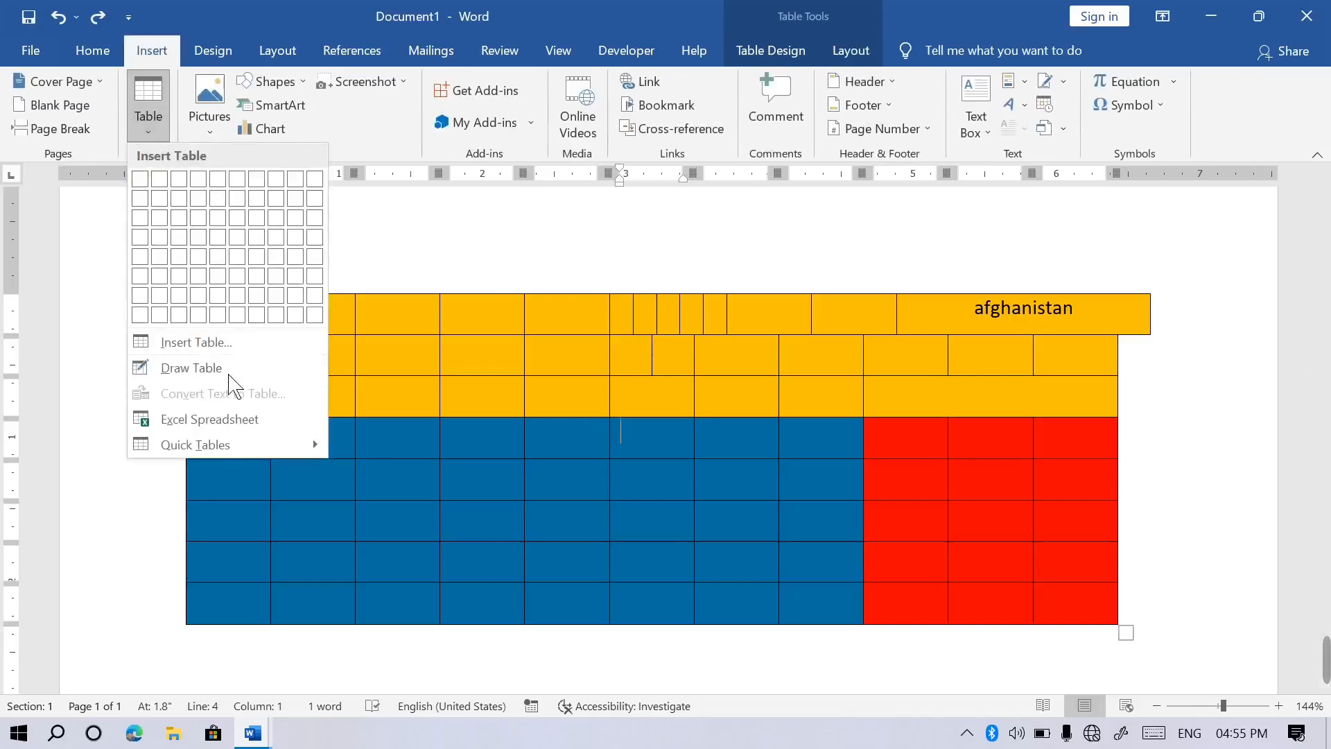
pyautogui.click(248, 343)
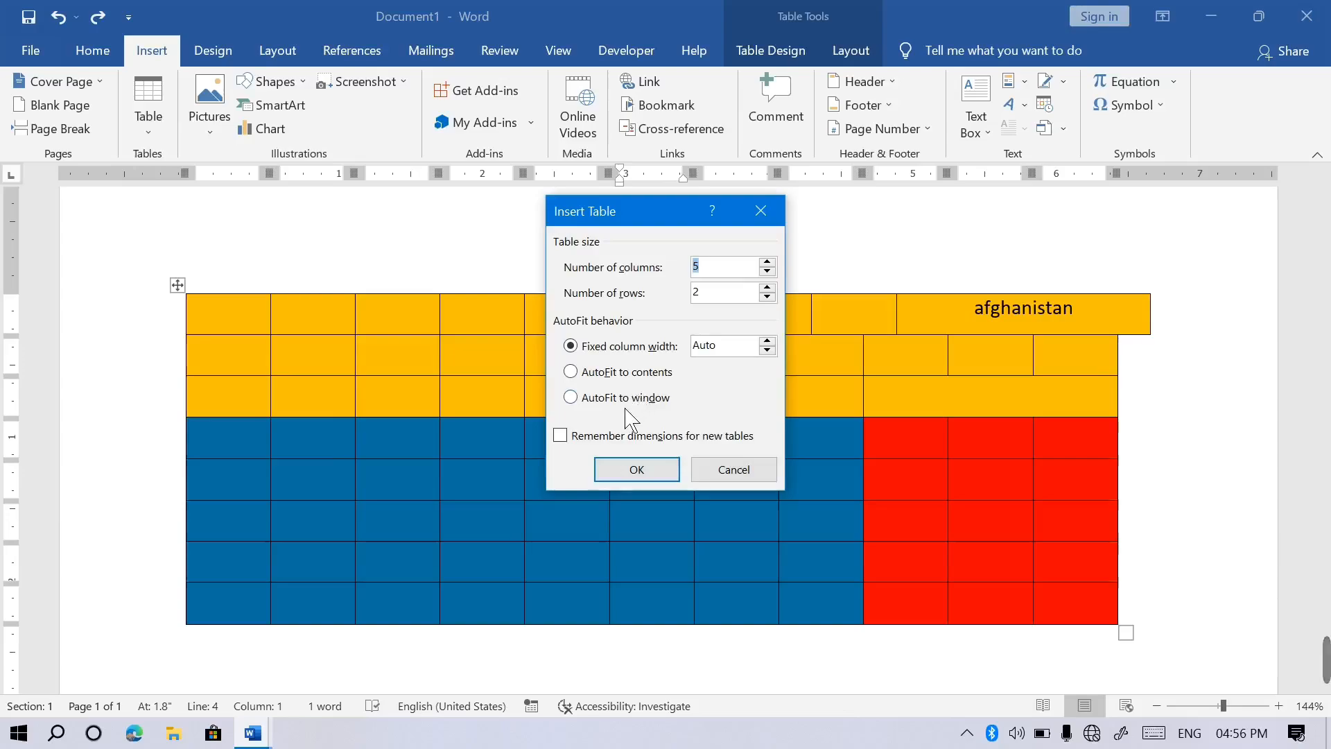
pyautogui.click(760, 211)
pyautogui.click(852, 51)
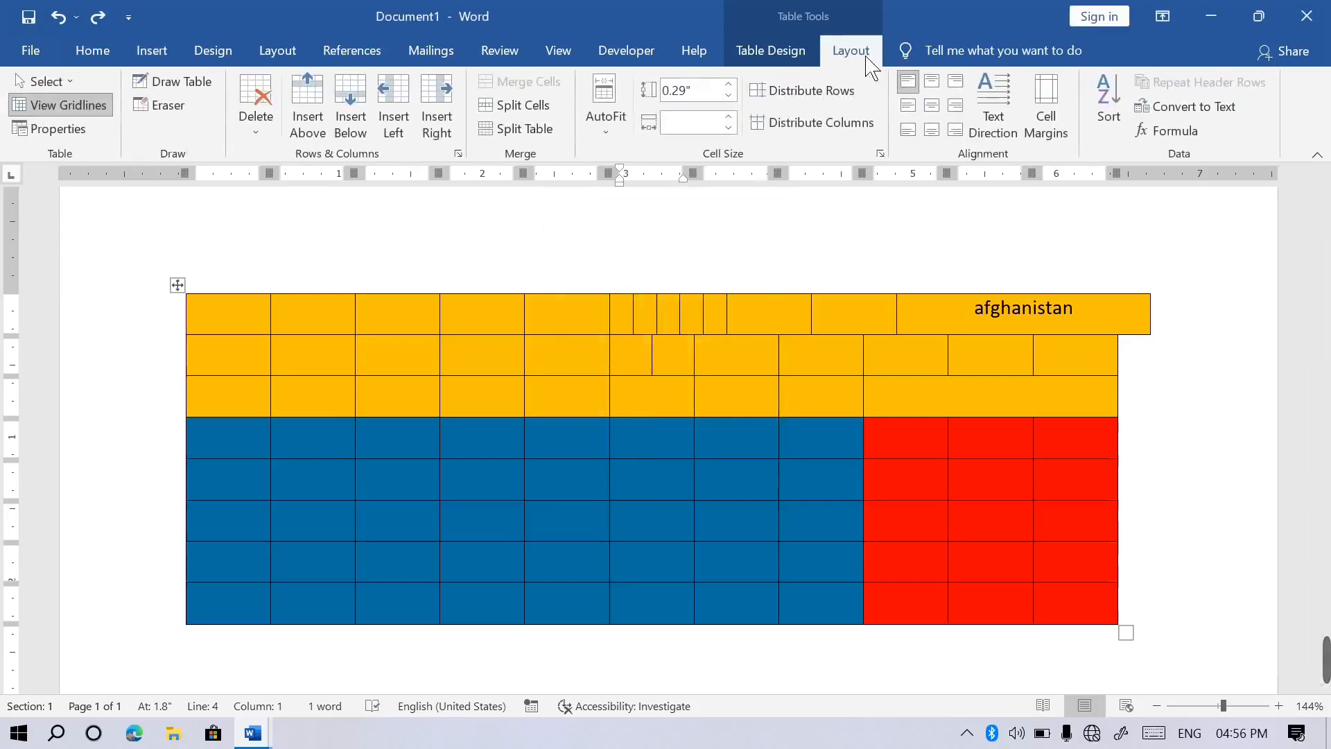
pyautogui.click(607, 140)
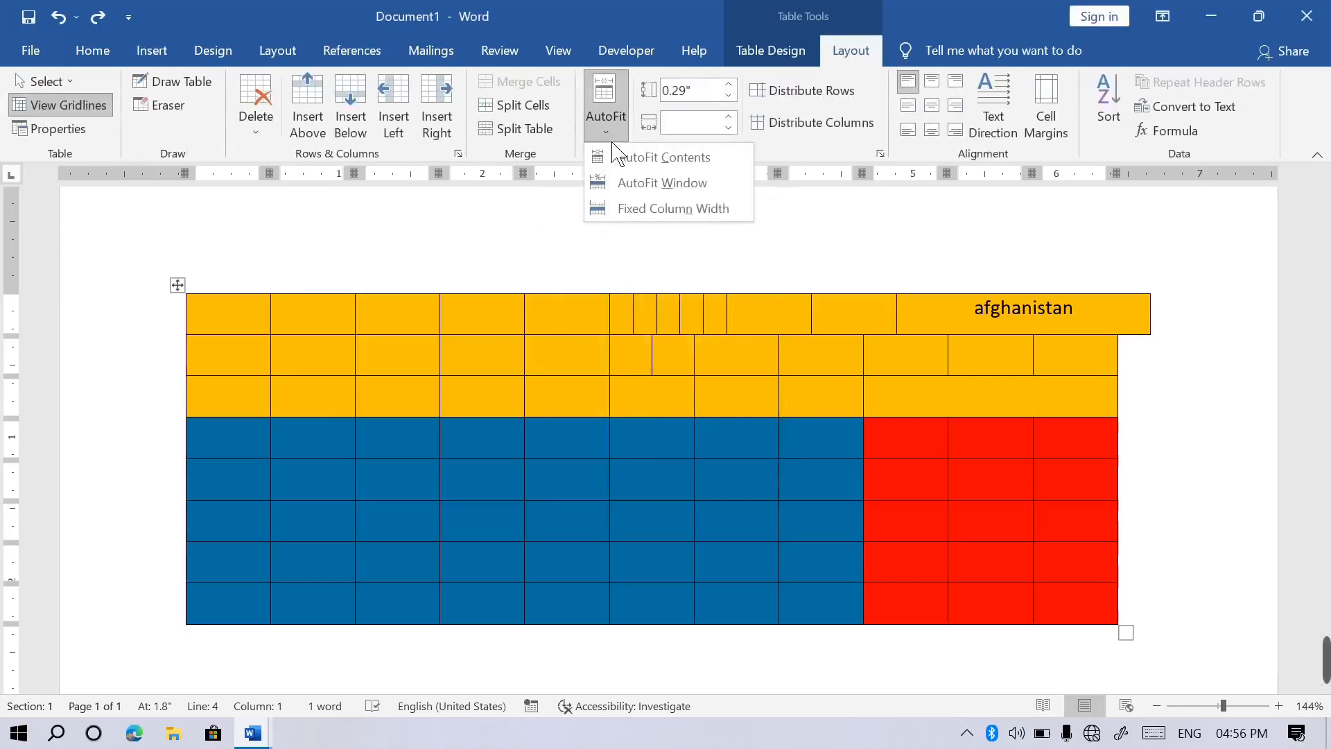
pyautogui.click(712, 96)
pyautogui.click(582, 409)
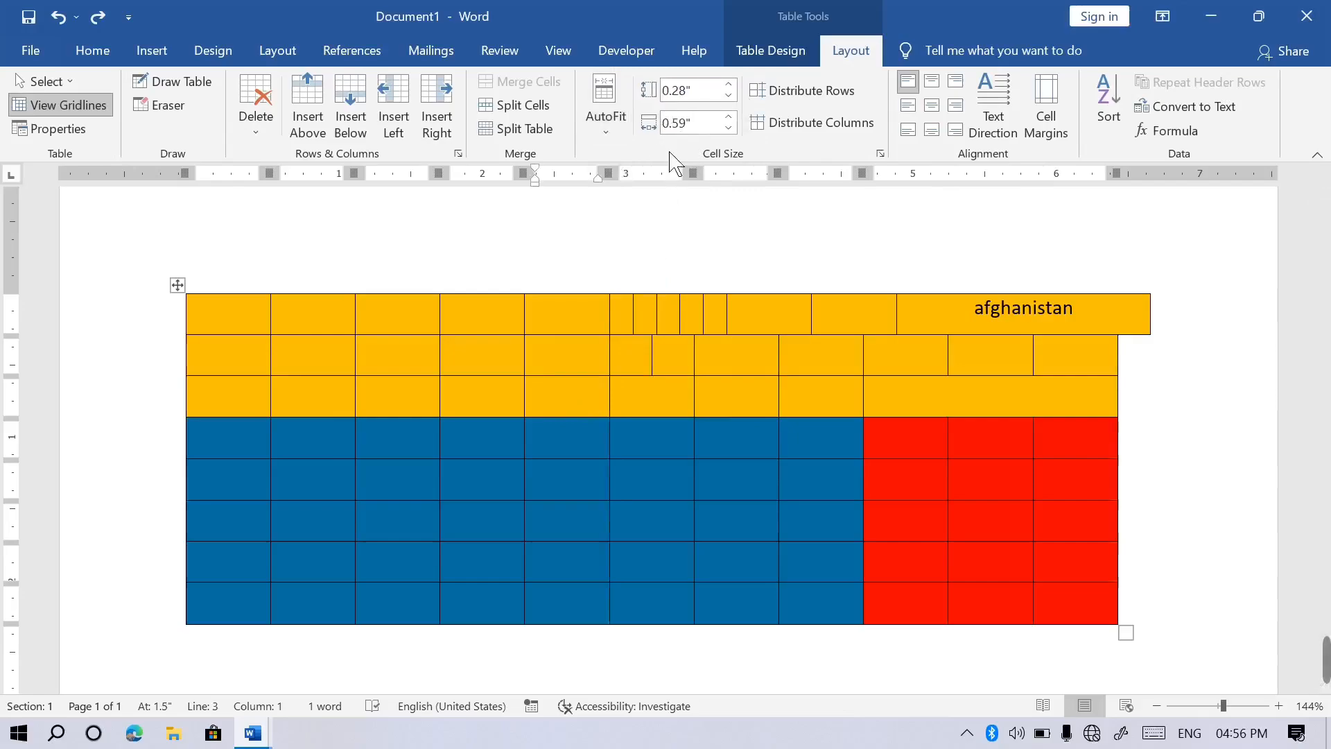
# Make the third yellow row 1.2 inches tall and widen the blue cell's column to 2 inches.
pyautogui.click(746, 88)
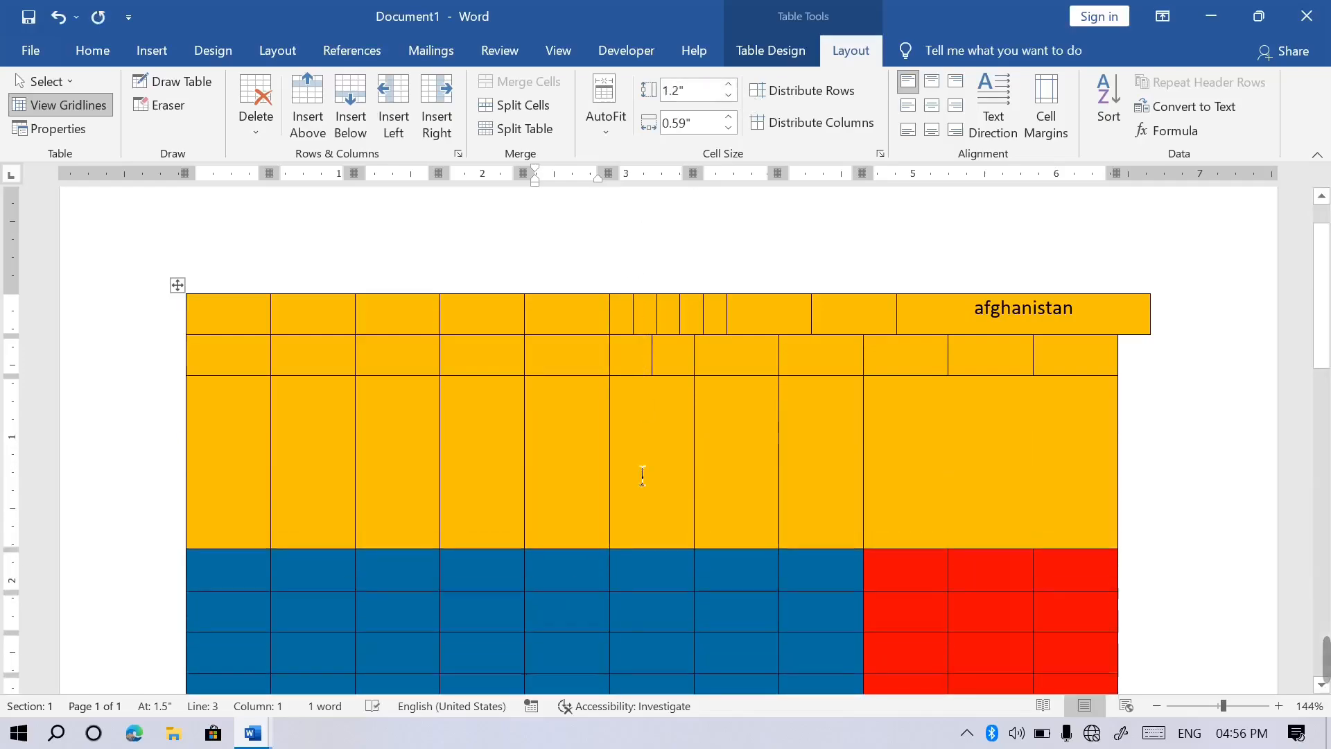
pyautogui.click(582, 591)
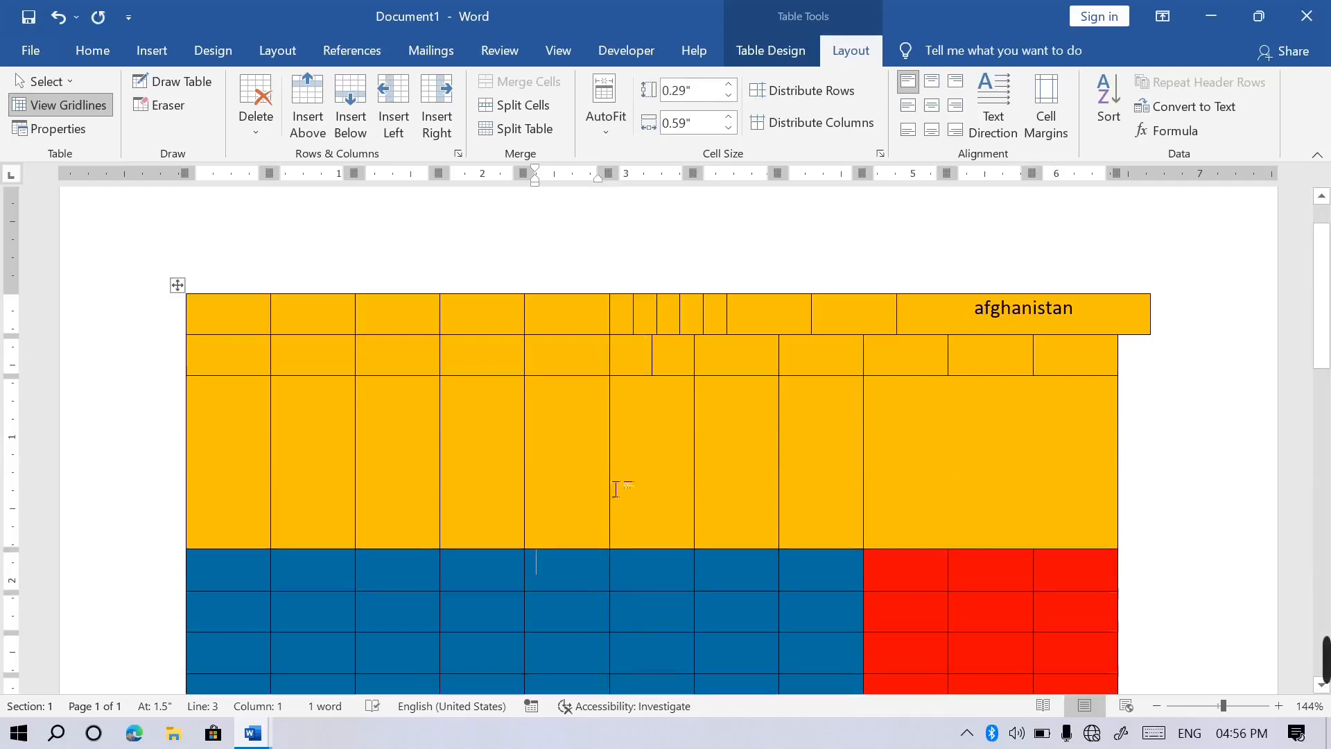
pyautogui.click(735, 129)
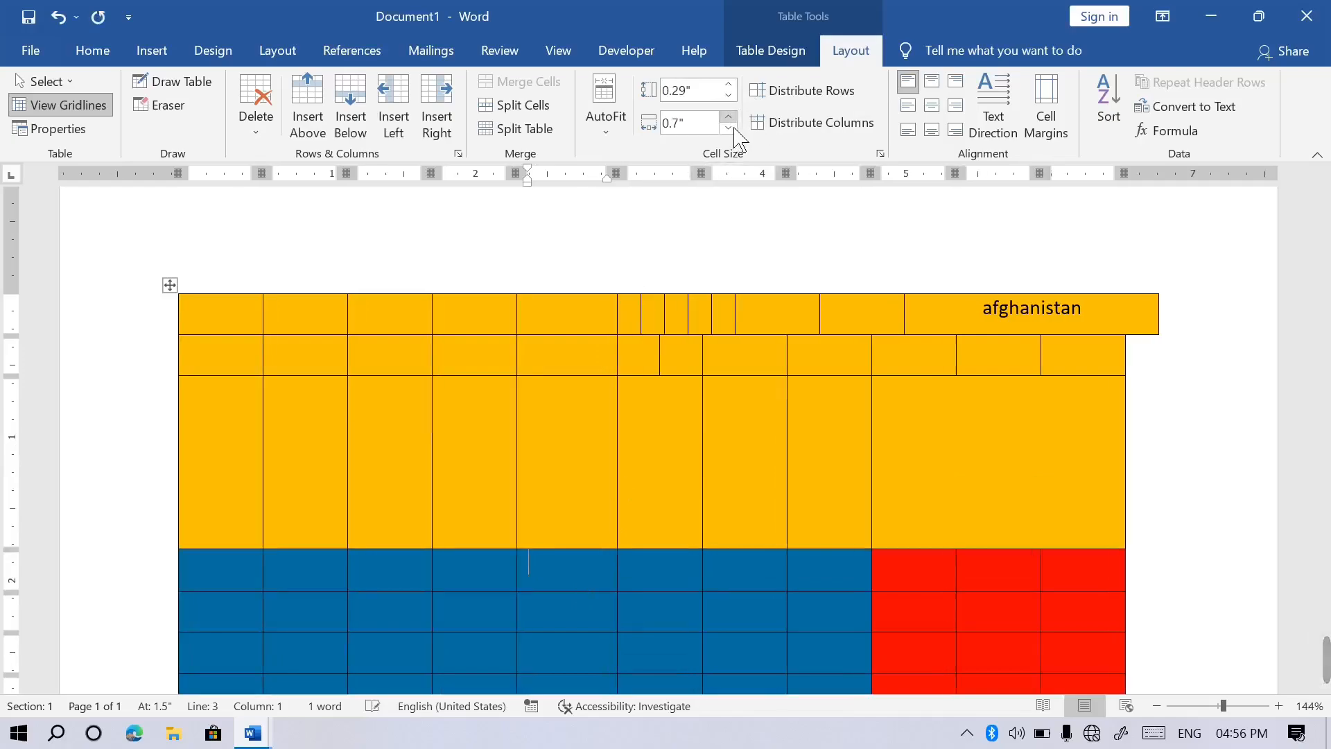
pyautogui.click(734, 129)
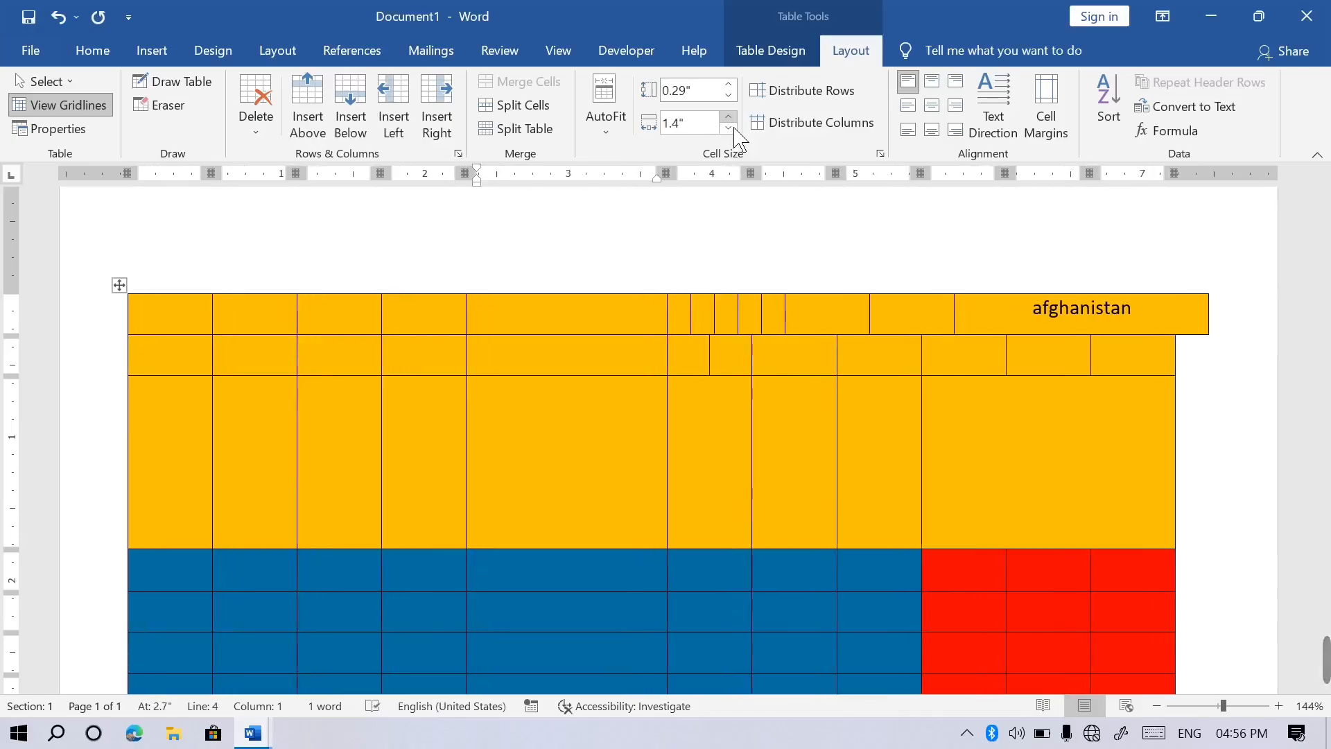
pyautogui.click(734, 129)
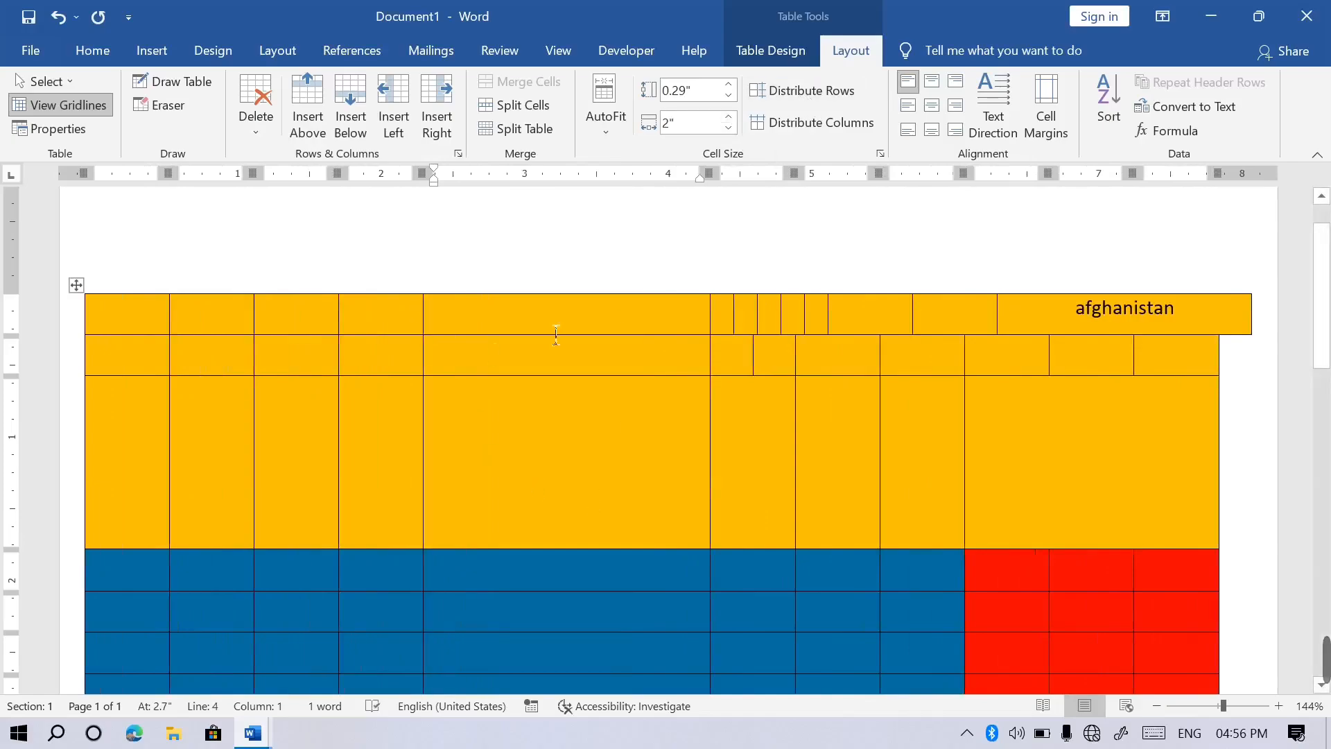
# Distribute the rows evenly at 0.4 inches and drag column borders to widen the first column.
pyautogui.click(804, 94)
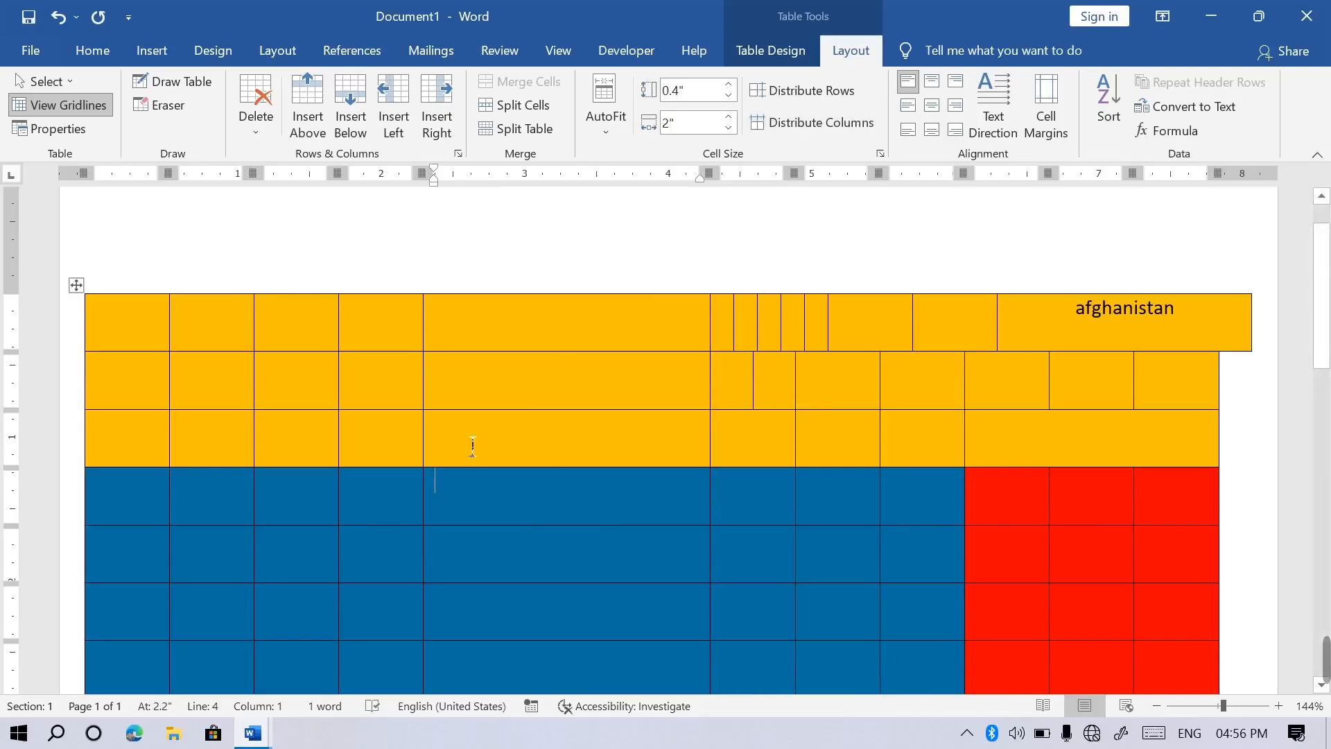
pyautogui.moveTo(339, 440); pyautogui.dragTo(276, 431)
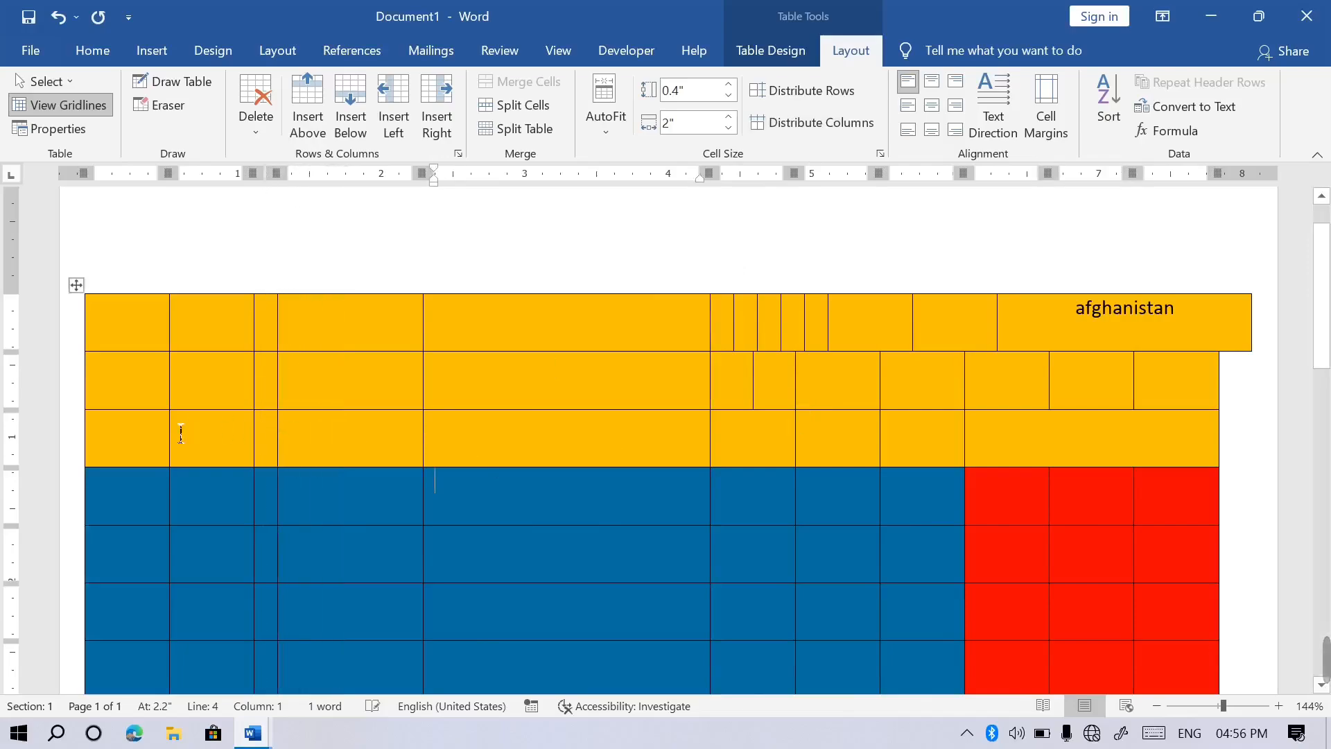
pyautogui.moveTo(185, 439); pyautogui.dragTo(228, 439)
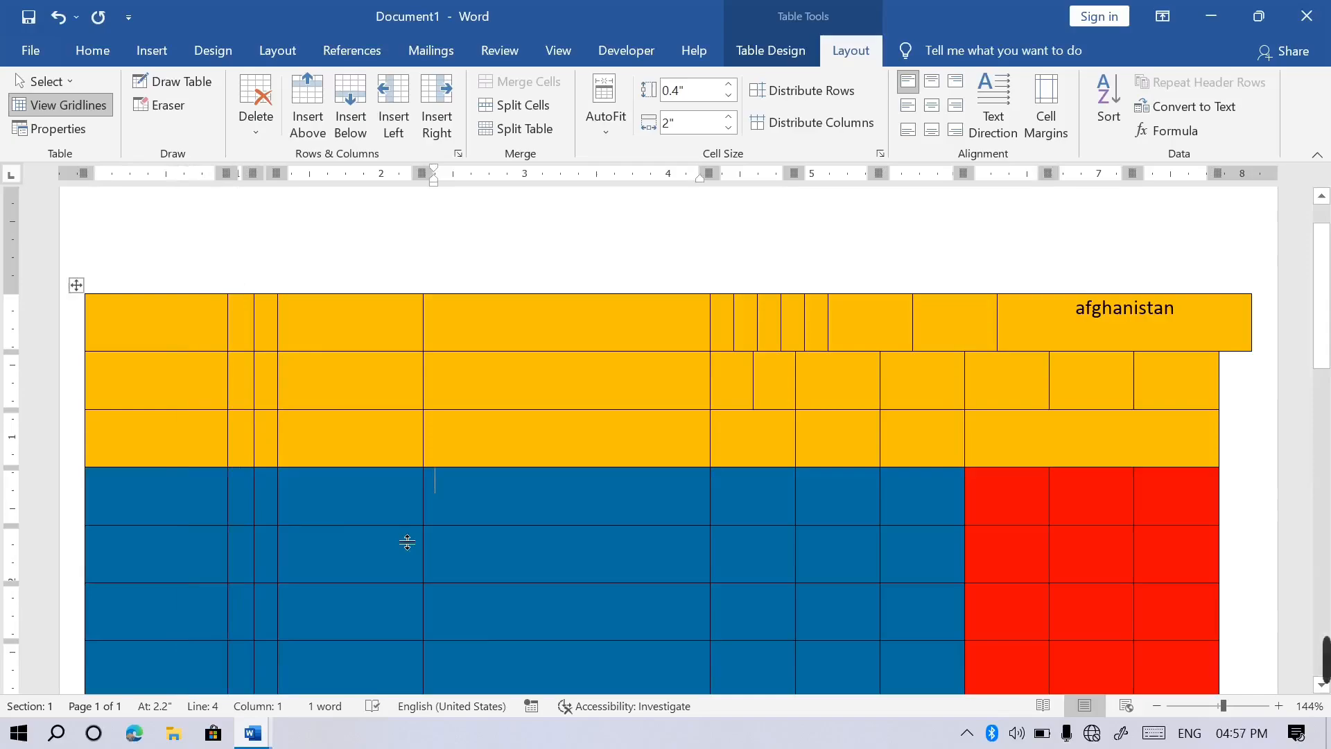
# Distribute the coloured table's columns evenly, then delete the whole table with Ctrl+A and Delete.
pyautogui.click(76, 285)
pyautogui.click(821, 124)
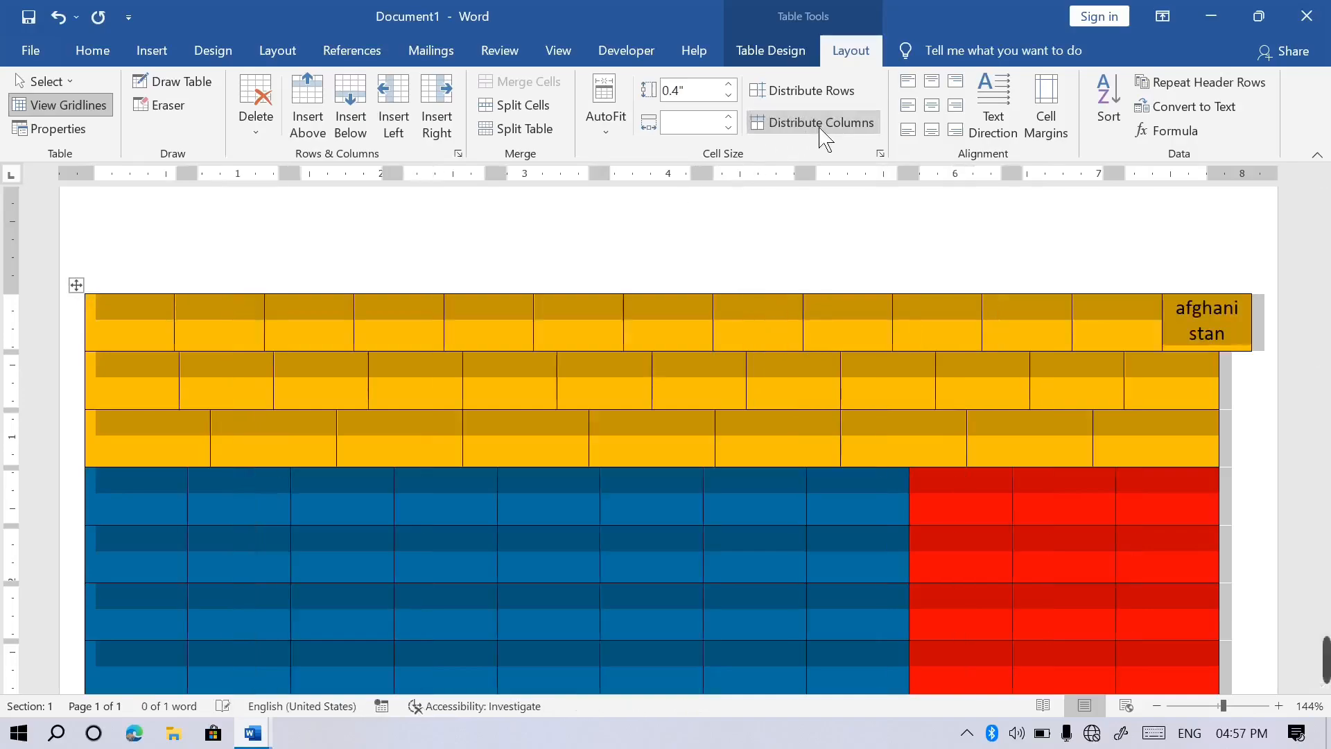
pyautogui.click(664, 504)
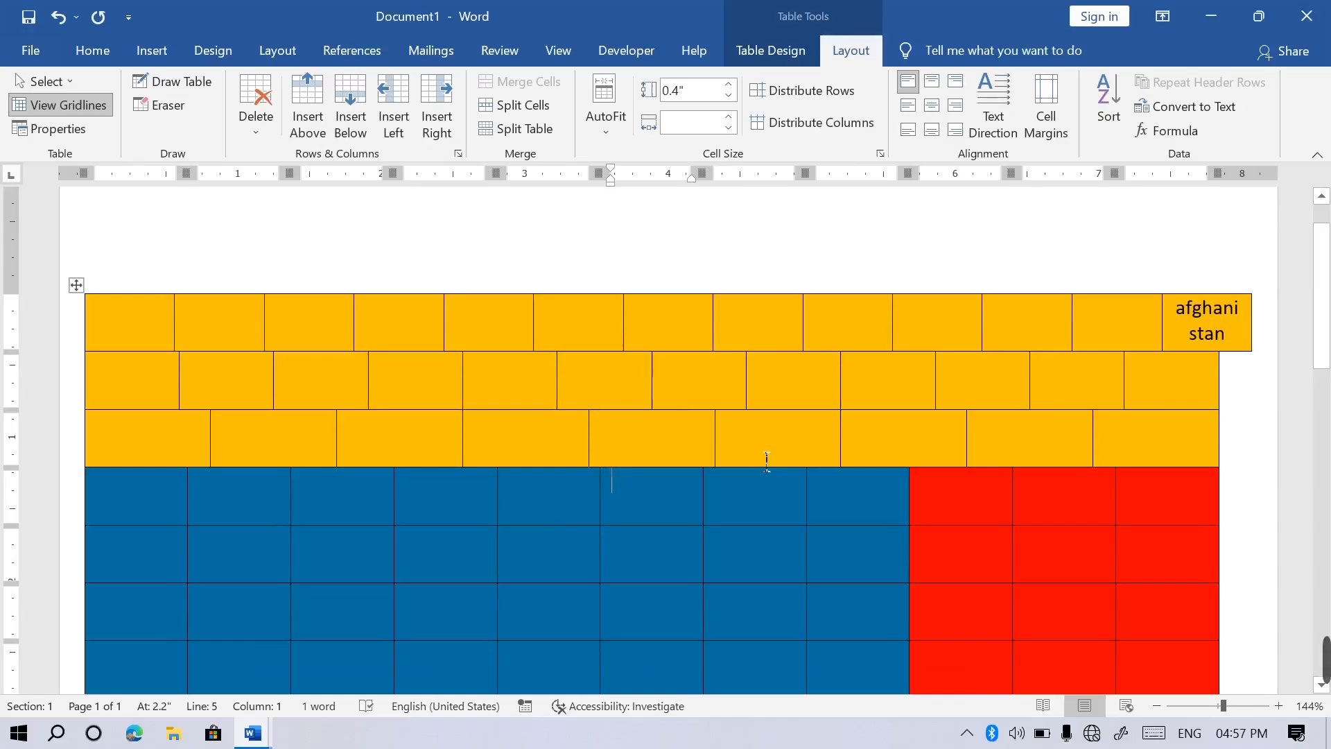
pyautogui.hotkey('ctrl', 'a')
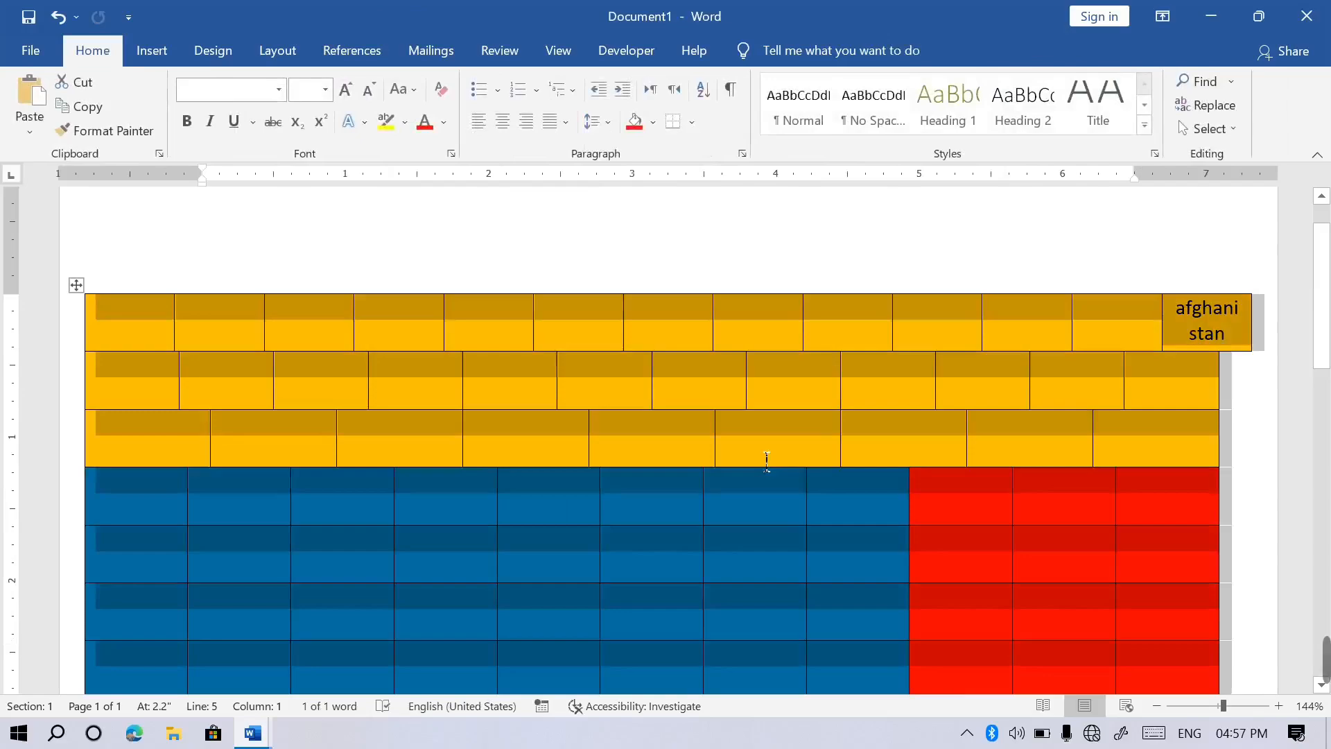
pyautogui.press('Delete')
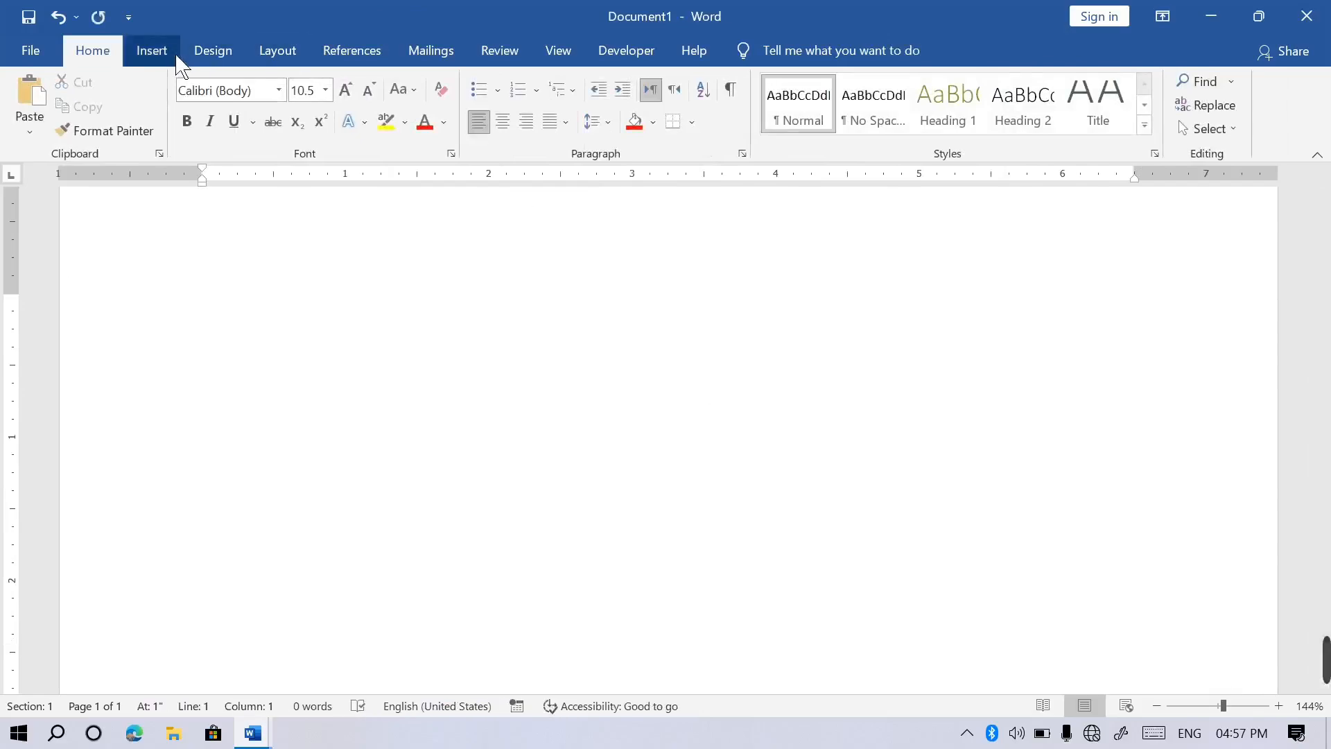
# Insert a 7-column by 4-row table, drag it taller, and type a person's name in the first cell.
pyautogui.click(158, 54)
pyautogui.click(165, 132)
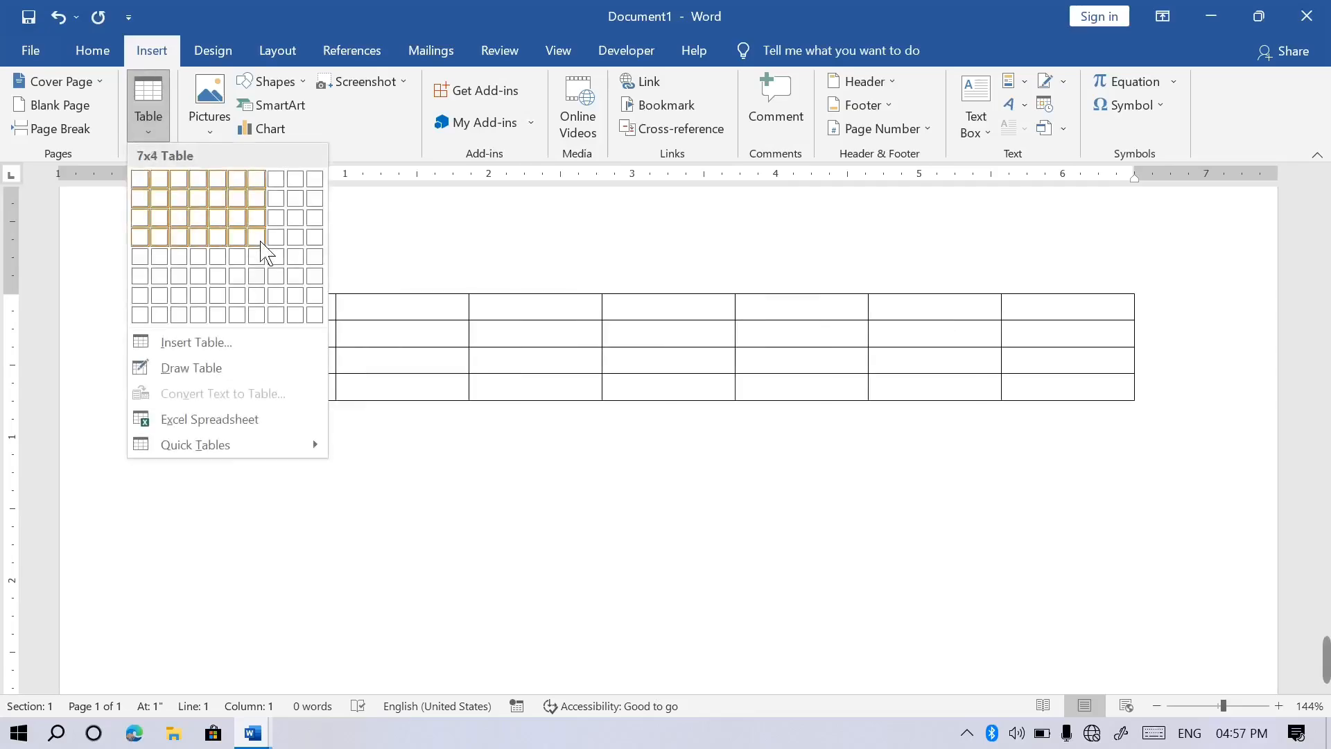
pyautogui.click(261, 251)
pyautogui.moveTo(1165, 425); pyautogui.dragTo(1040, 610)
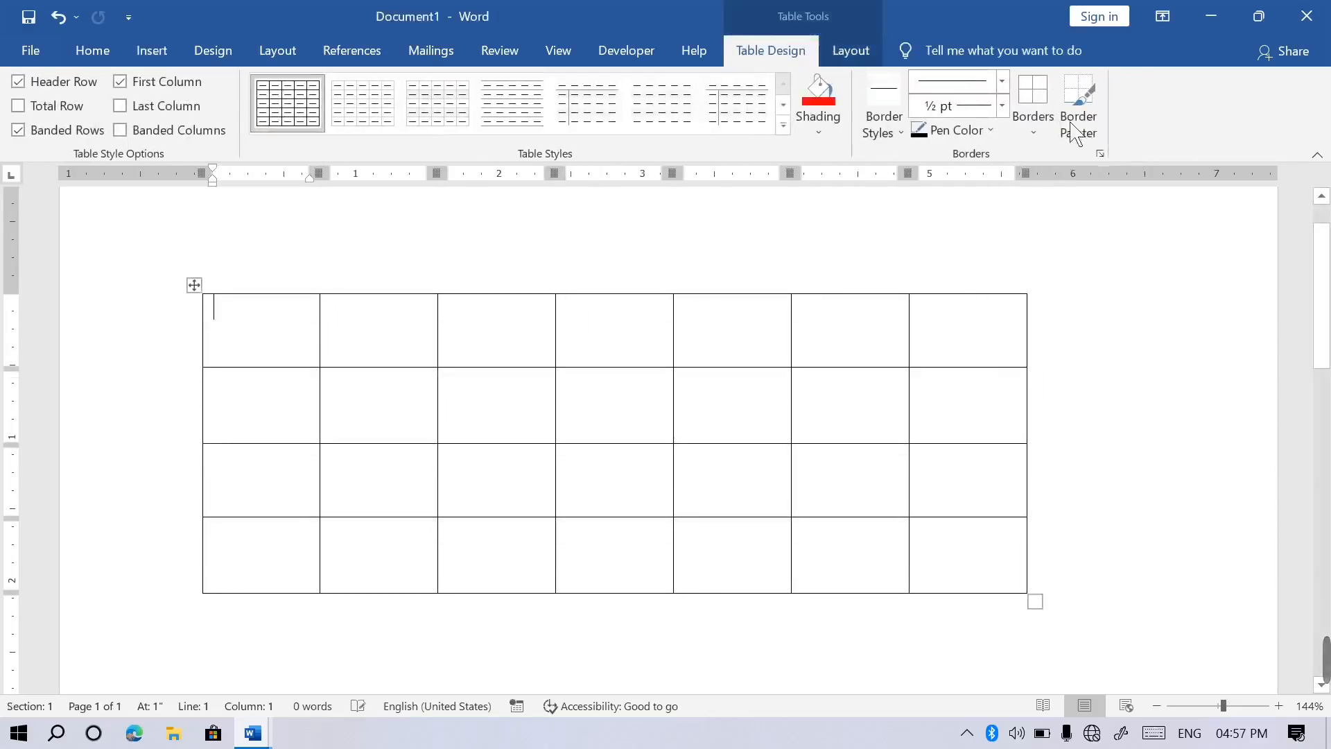
pyautogui.click(859, 53)
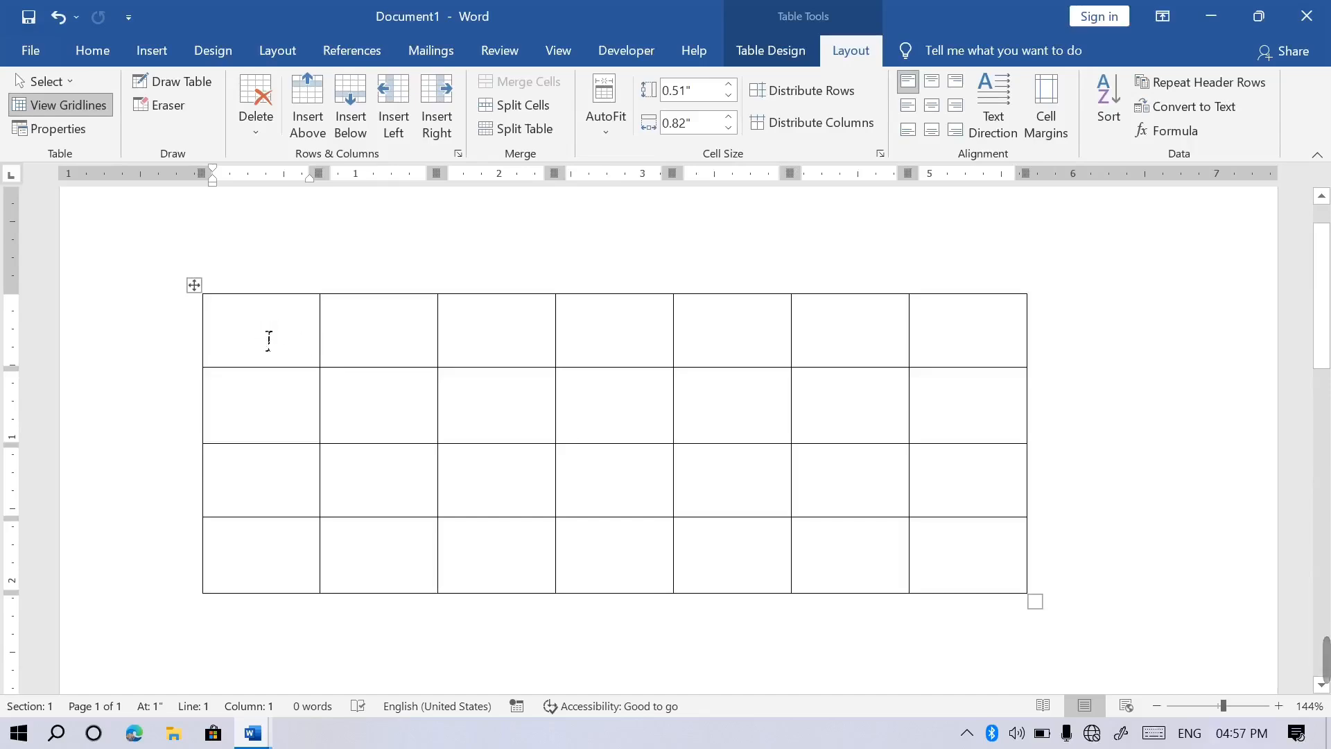
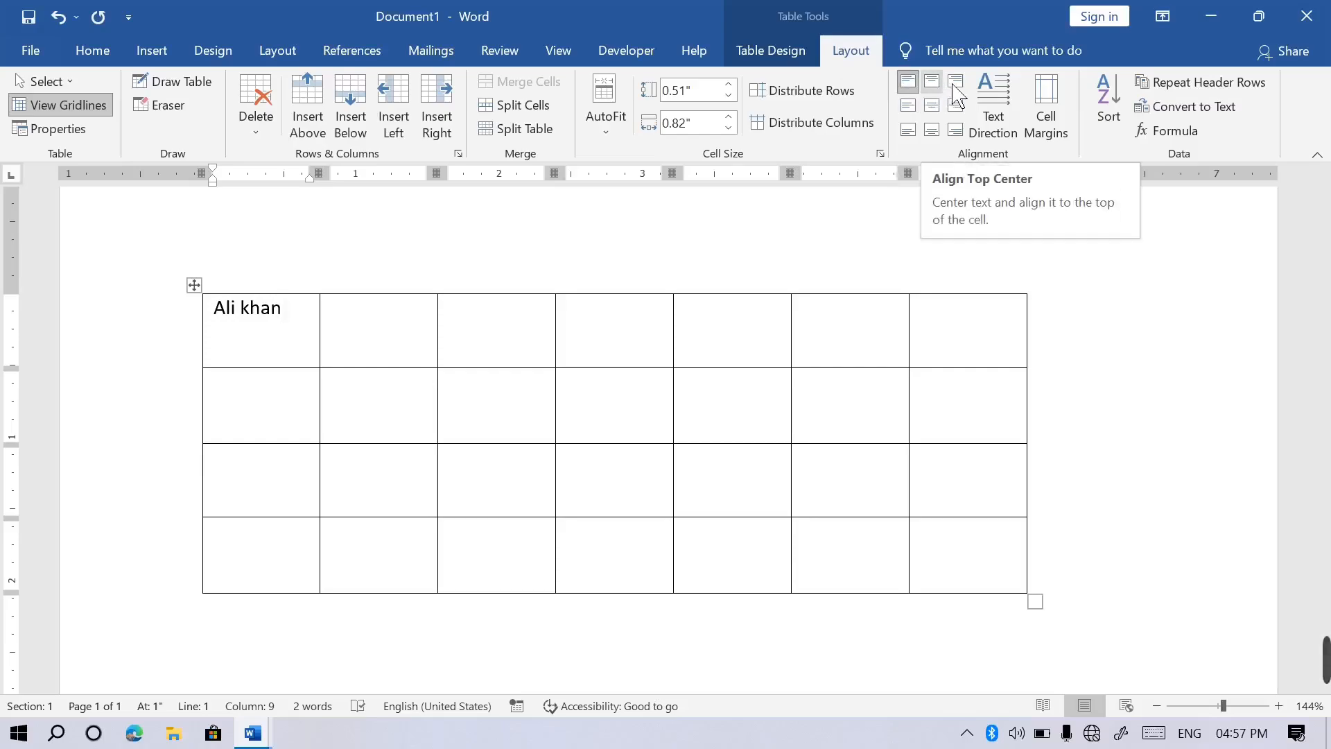
# Try each cell alignment on the name, from Top Center through Bottom Center, ending with Align Bottom Right.
pyautogui.click(932, 81)
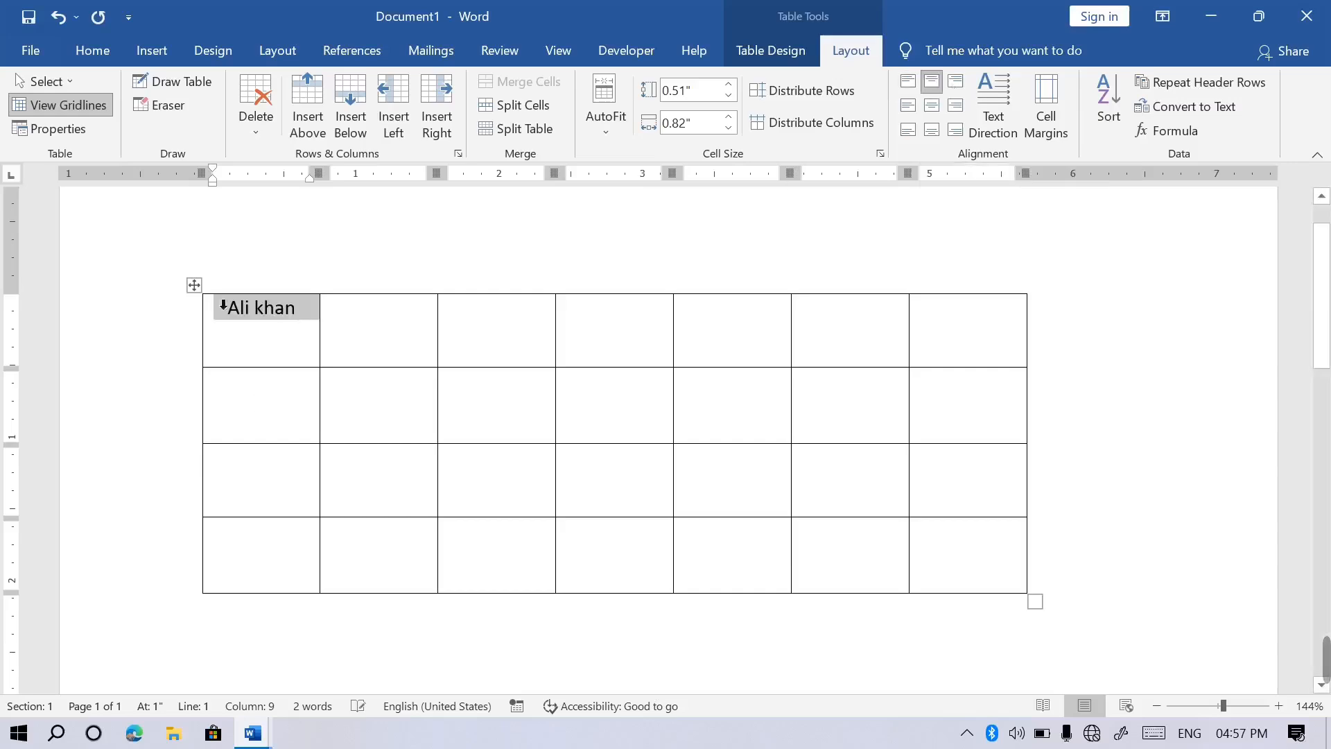
pyautogui.click(964, 86)
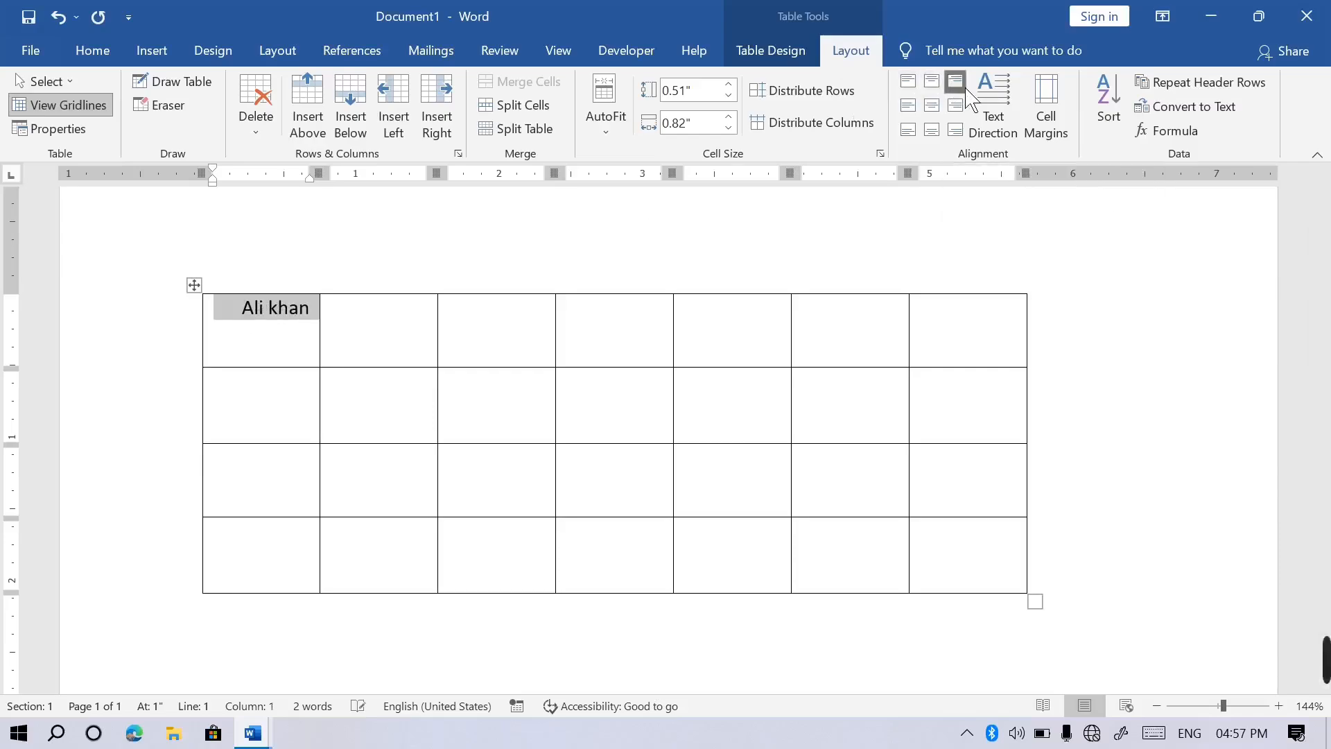
pyautogui.click(921, 105)
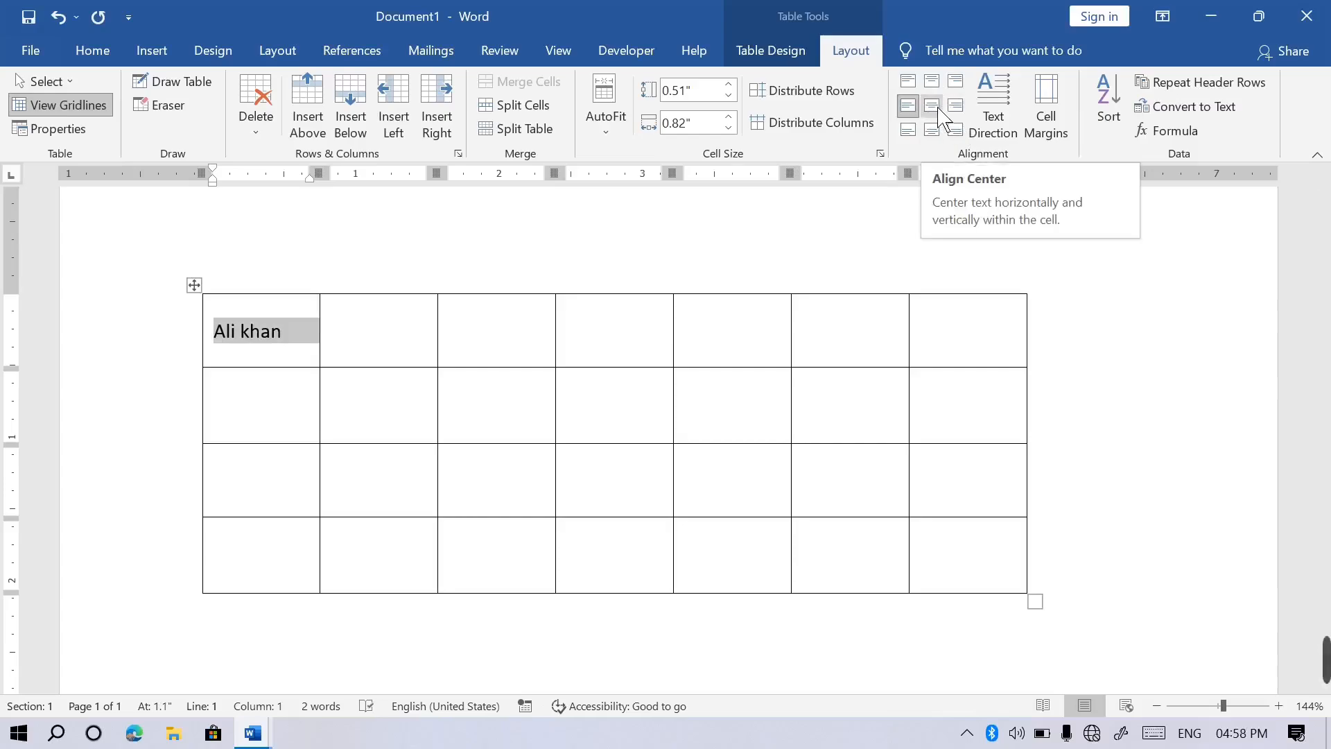
pyautogui.click(936, 109)
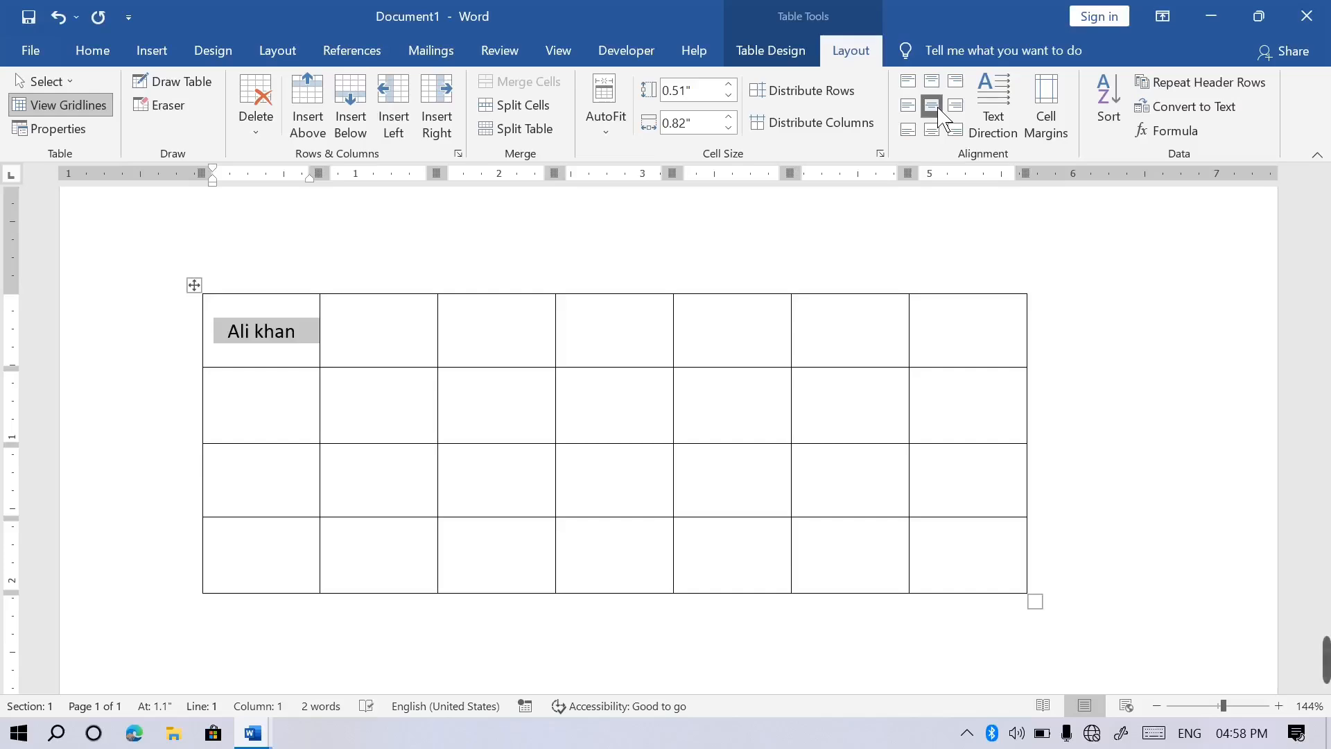
pyautogui.click(956, 107)
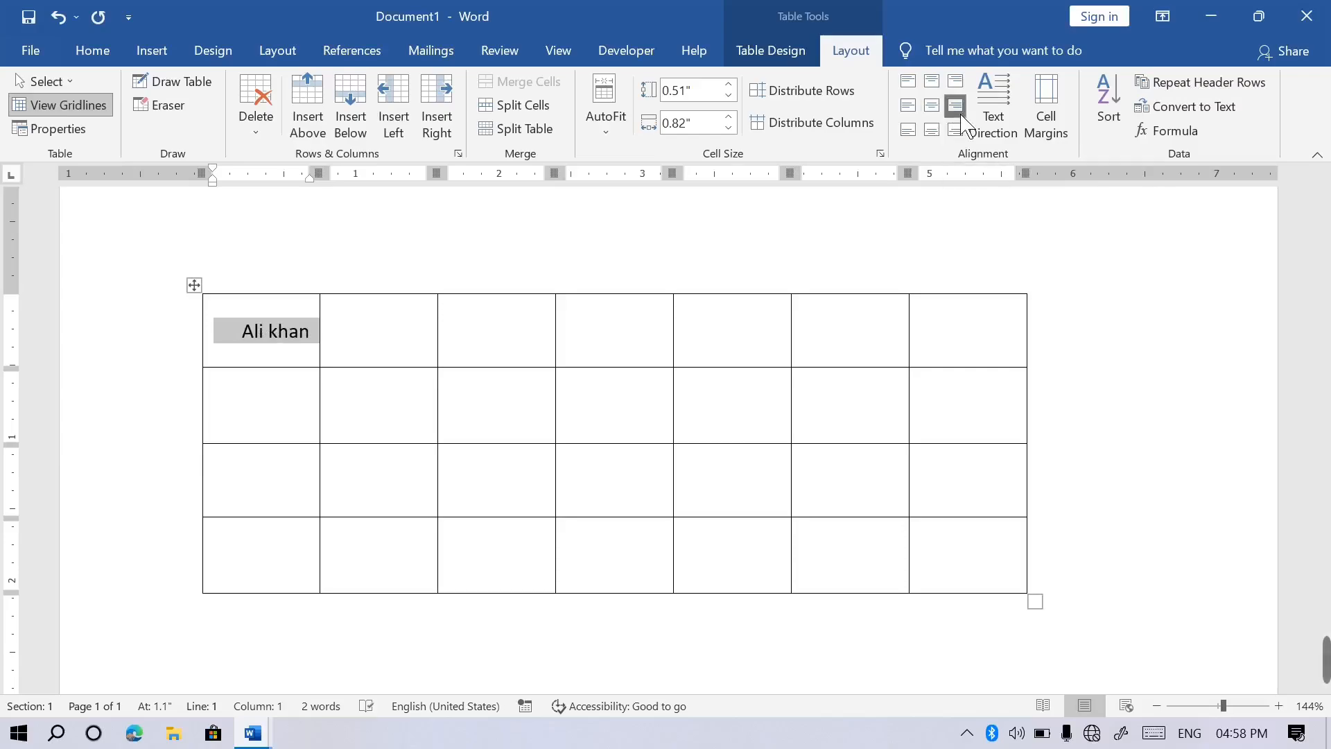
pyautogui.click(910, 133)
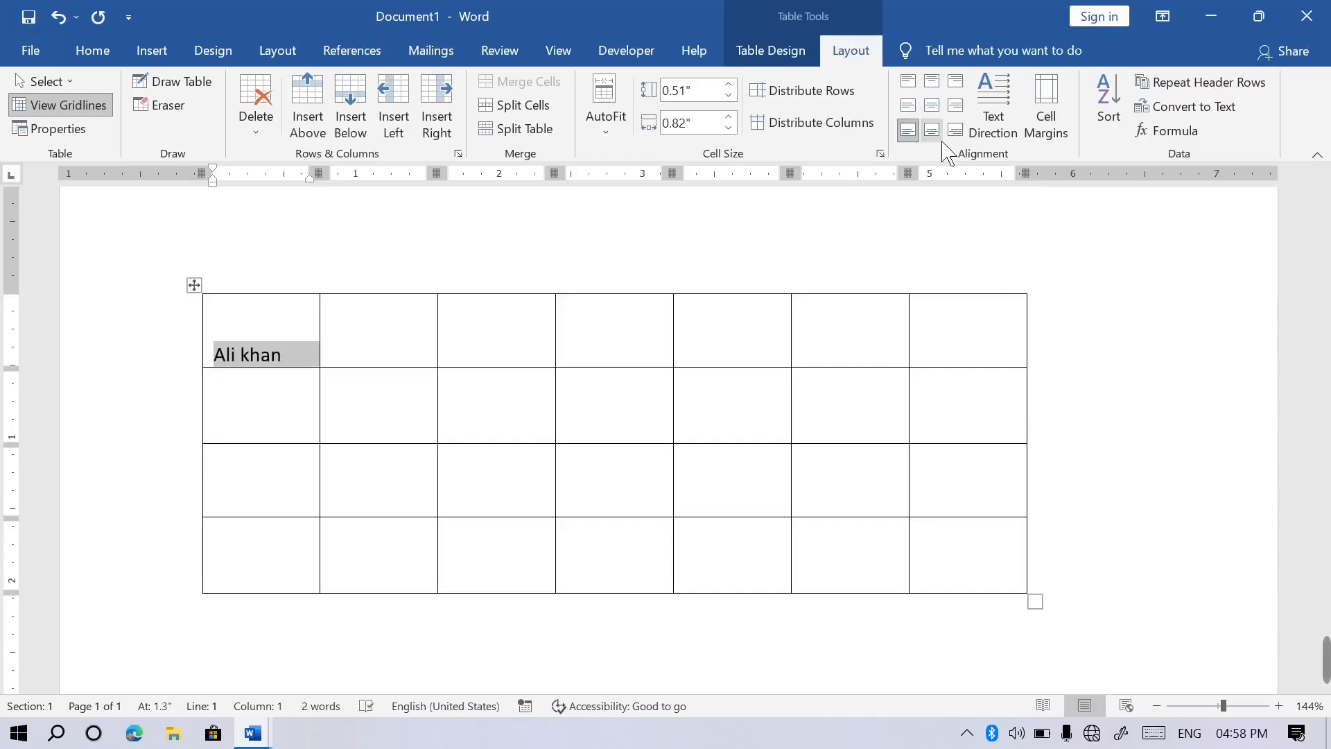
pyautogui.click(943, 140)
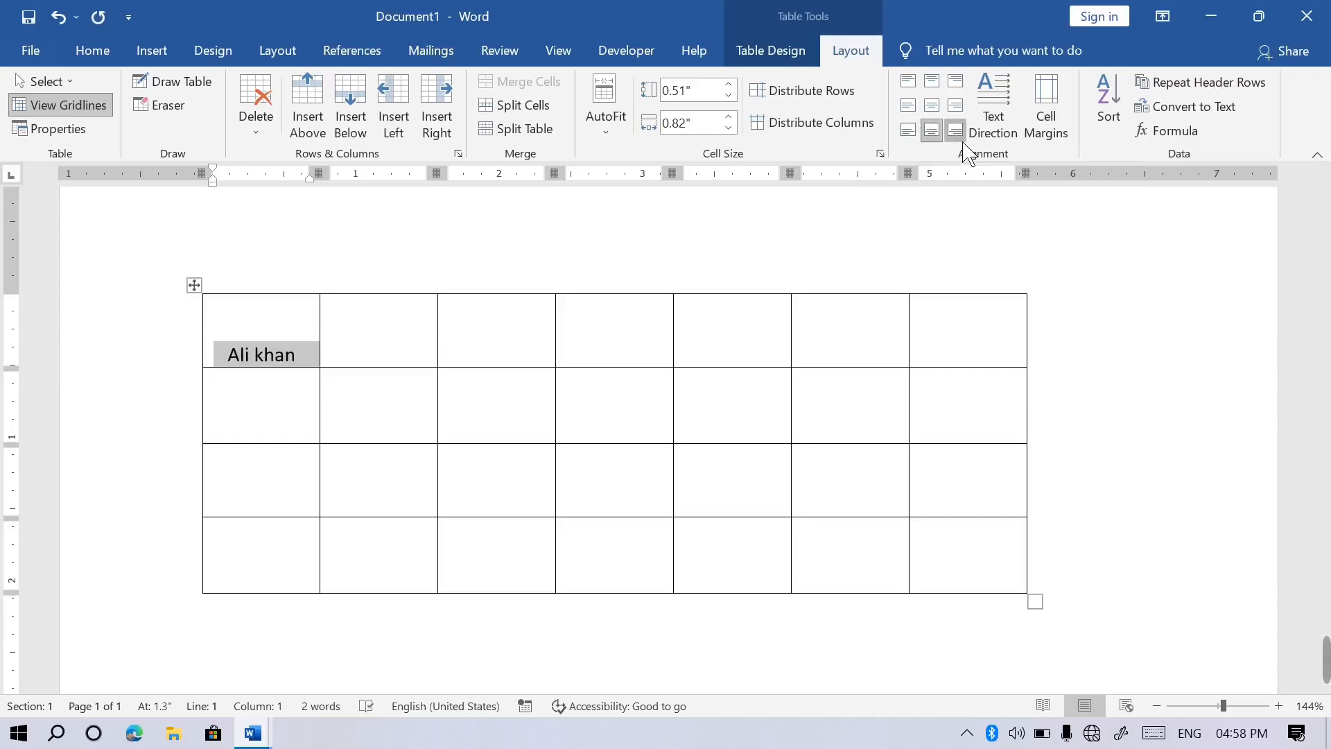
pyautogui.click(962, 141)
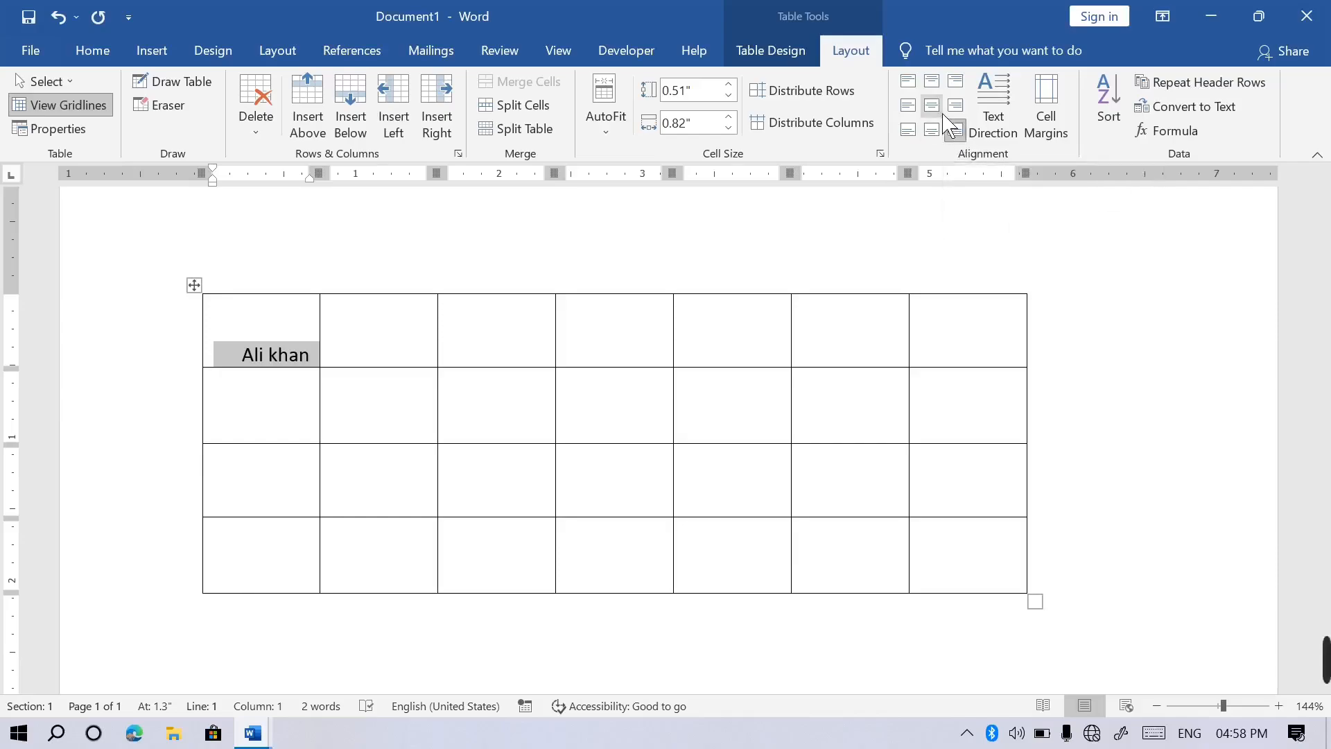
# Vertically centre the name in the first cell and narrow the last column to 0.56 inches.
pyautogui.click(943, 116)
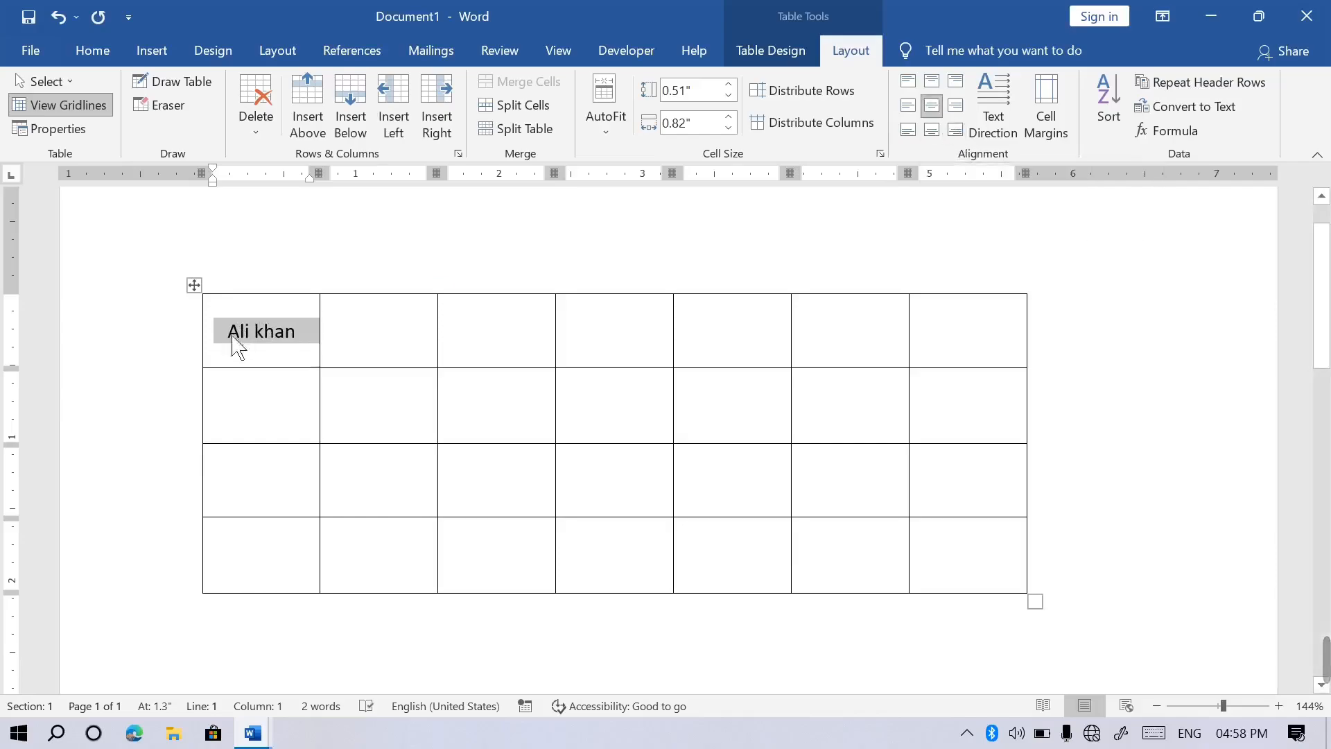
pyautogui.click(958, 352)
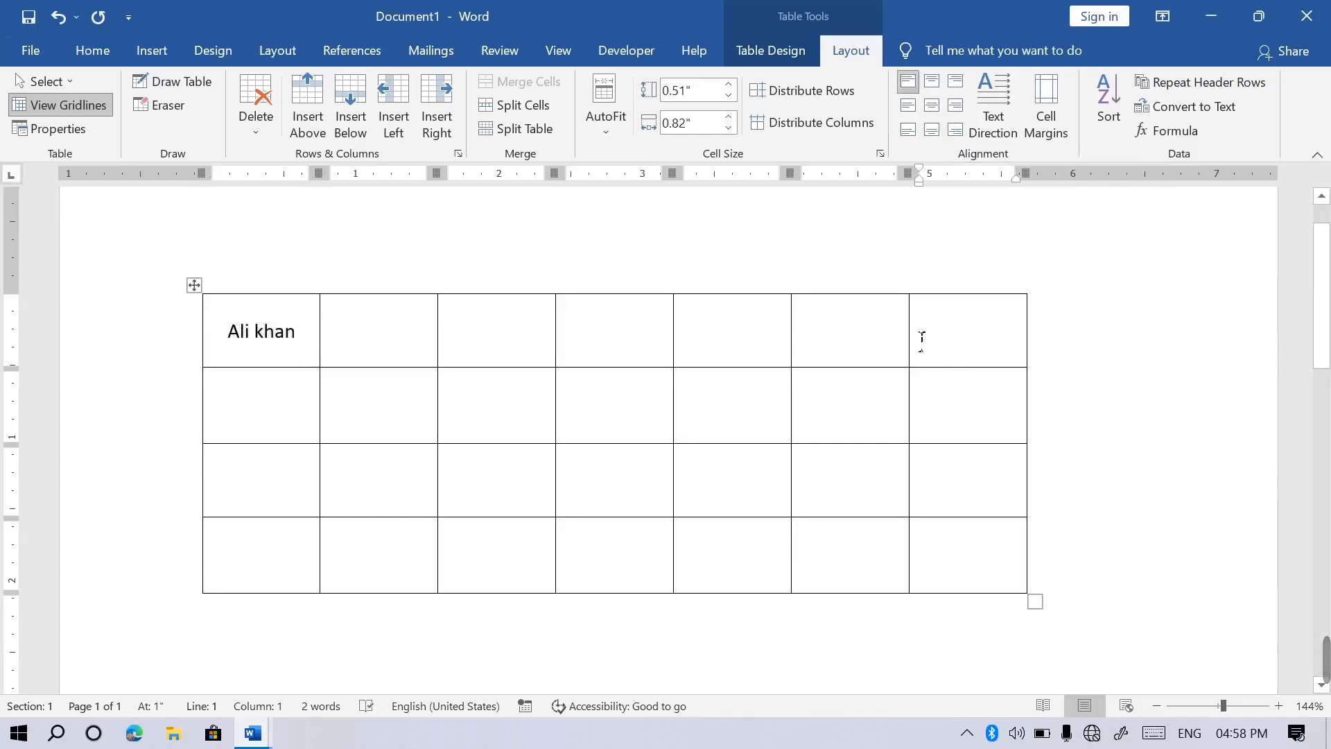
pyautogui.moveTo(923, 341); pyautogui.dragTo(959, 342)
# Switch to Pashto and type the header شماره with ١, ٢, ٣ down the last column.
pyautogui.press('super+space')
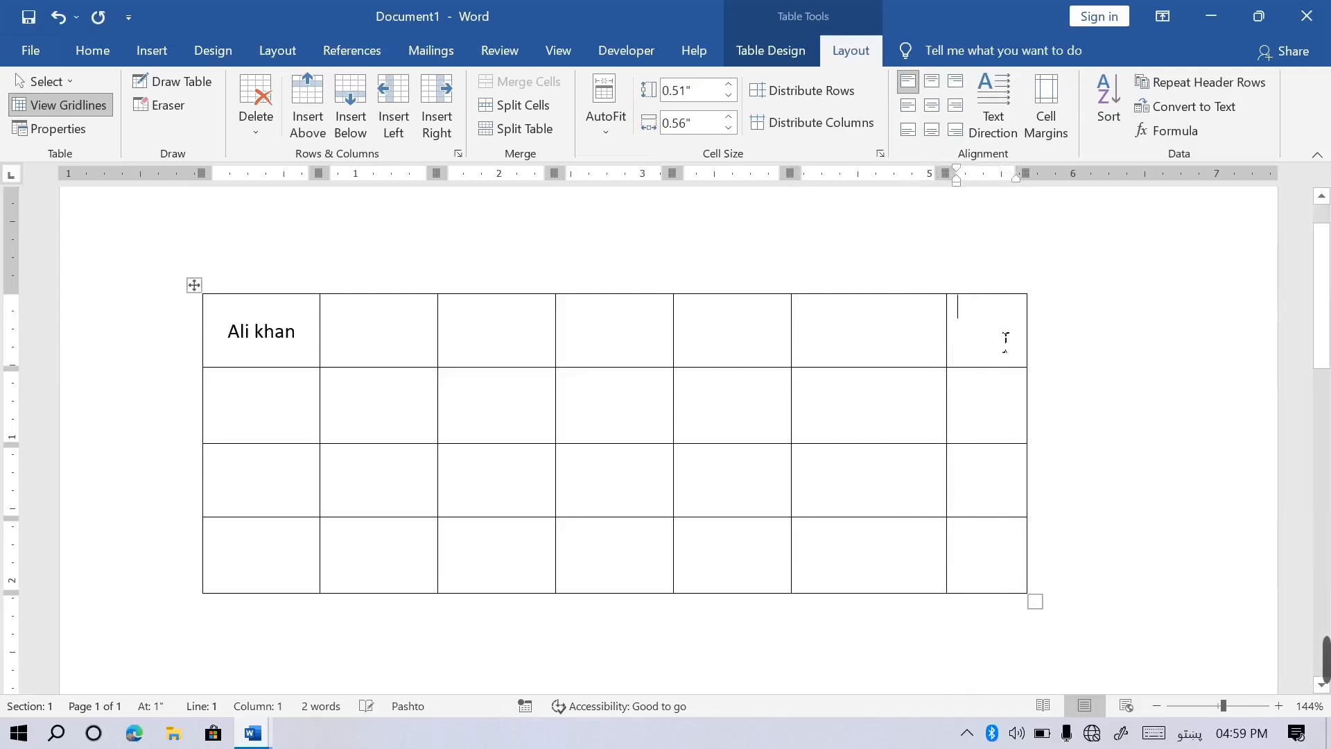
pyautogui.write('س')
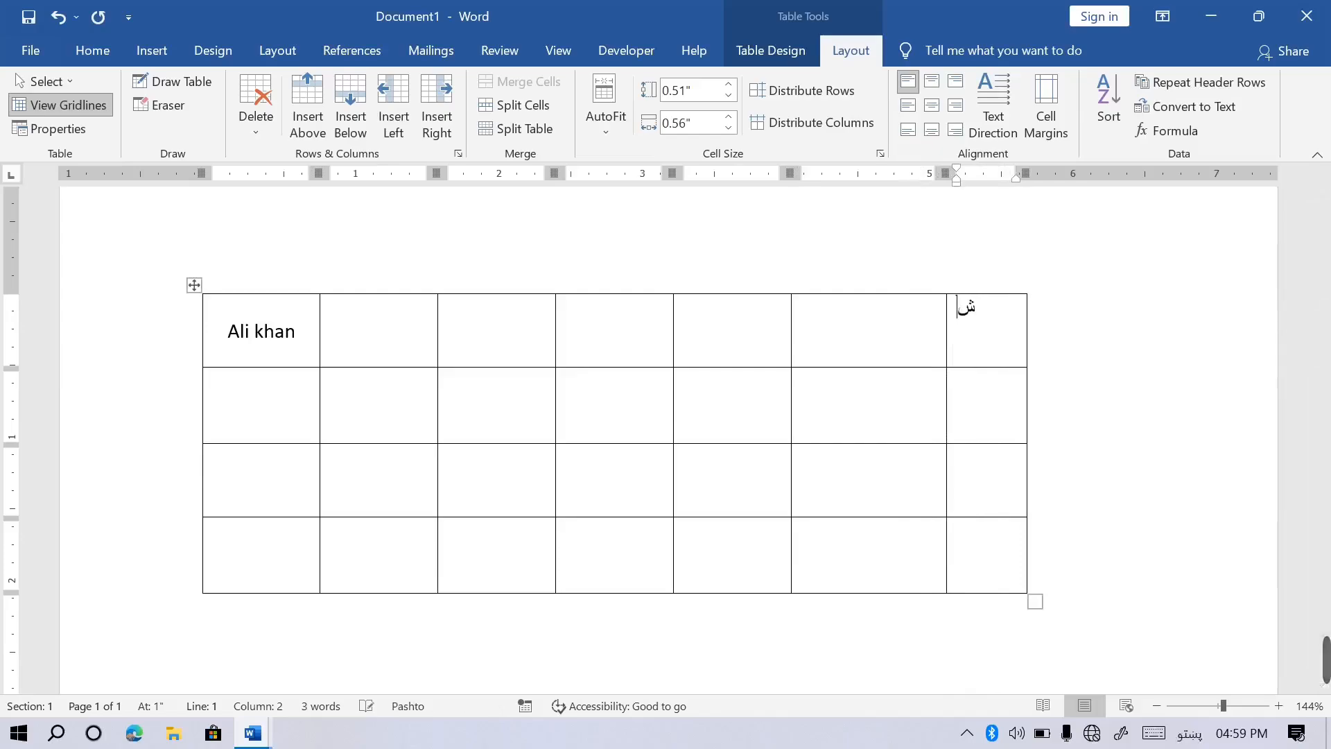
pyautogui.write('مارخ')
pyautogui.press('BackSpace')
pyautogui.write('ه')
pyautogui.click(998, 422)
pyautogui.write('١')
pyautogui.press('Down')
pyautogui.write('٢')
pyautogui.press('Down')
pyautogui.write('٣')
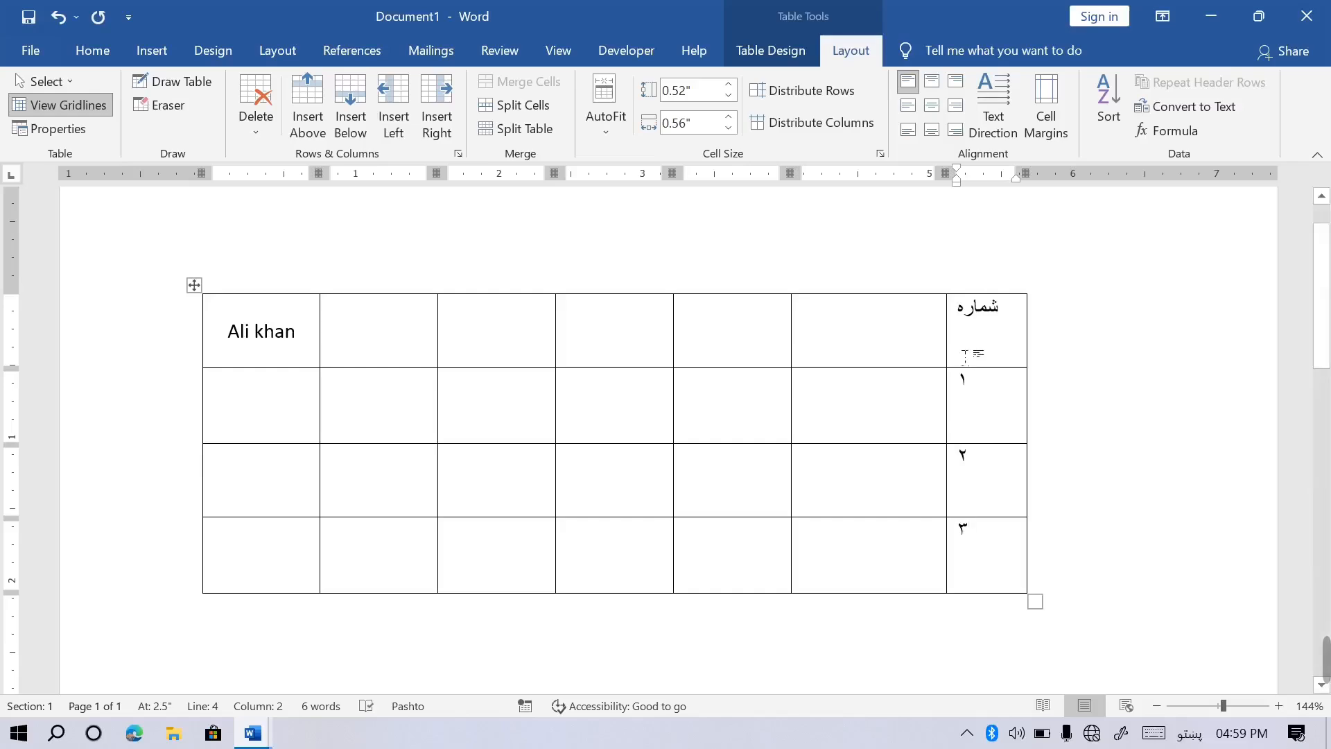
# Narrow the شماره column and the table, then widen the column to its left.
pyautogui.moveTo(962, 356); pyautogui.dragTo(993, 356)
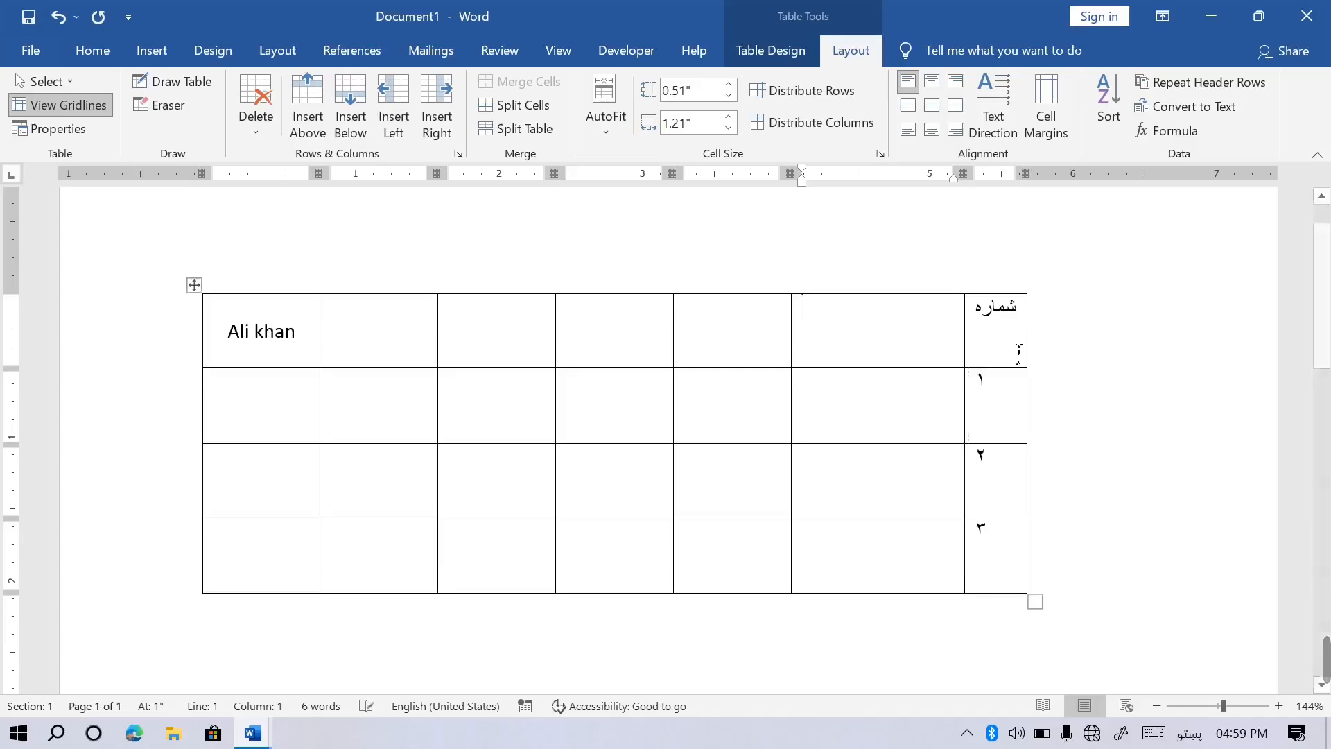
pyautogui.moveTo(1038, 605); pyautogui.dragTo(1073, 627)
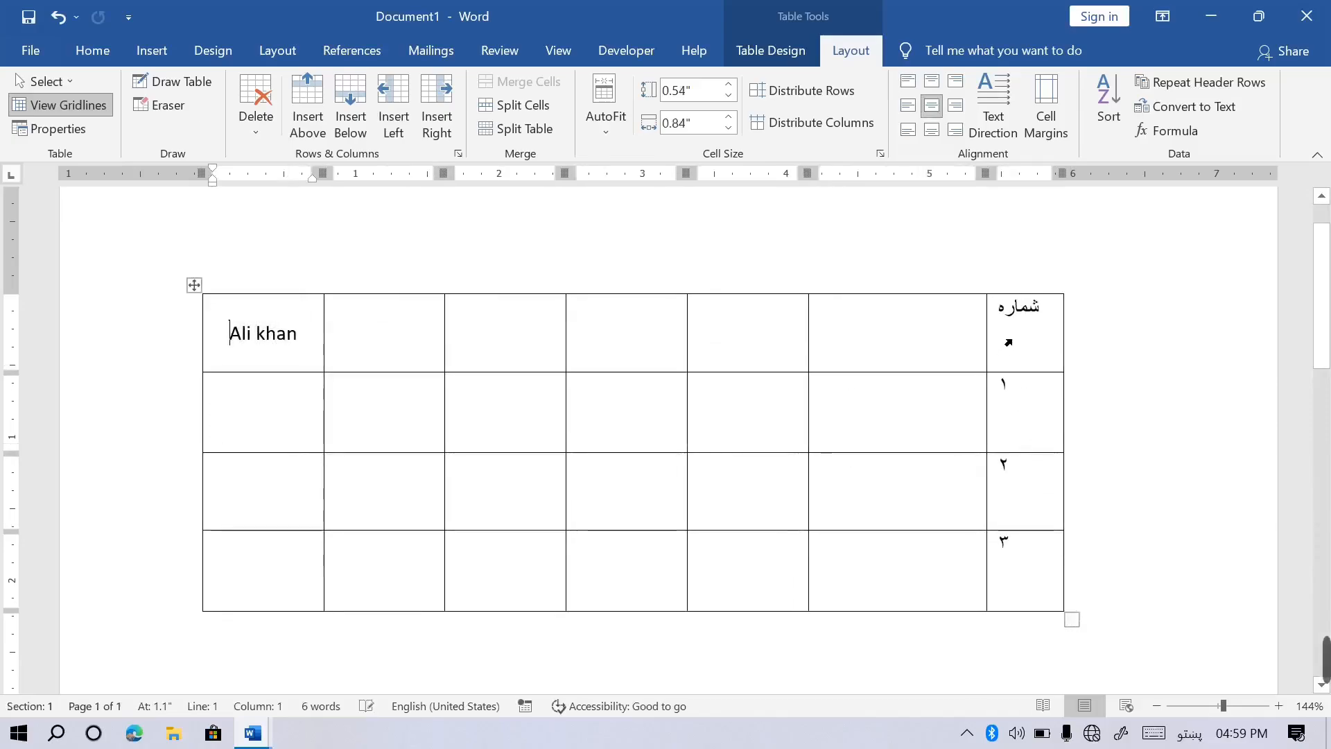
pyautogui.click(1016, 325)
pyautogui.doubleClick(1024, 323)
pyautogui.click(1055, 319)
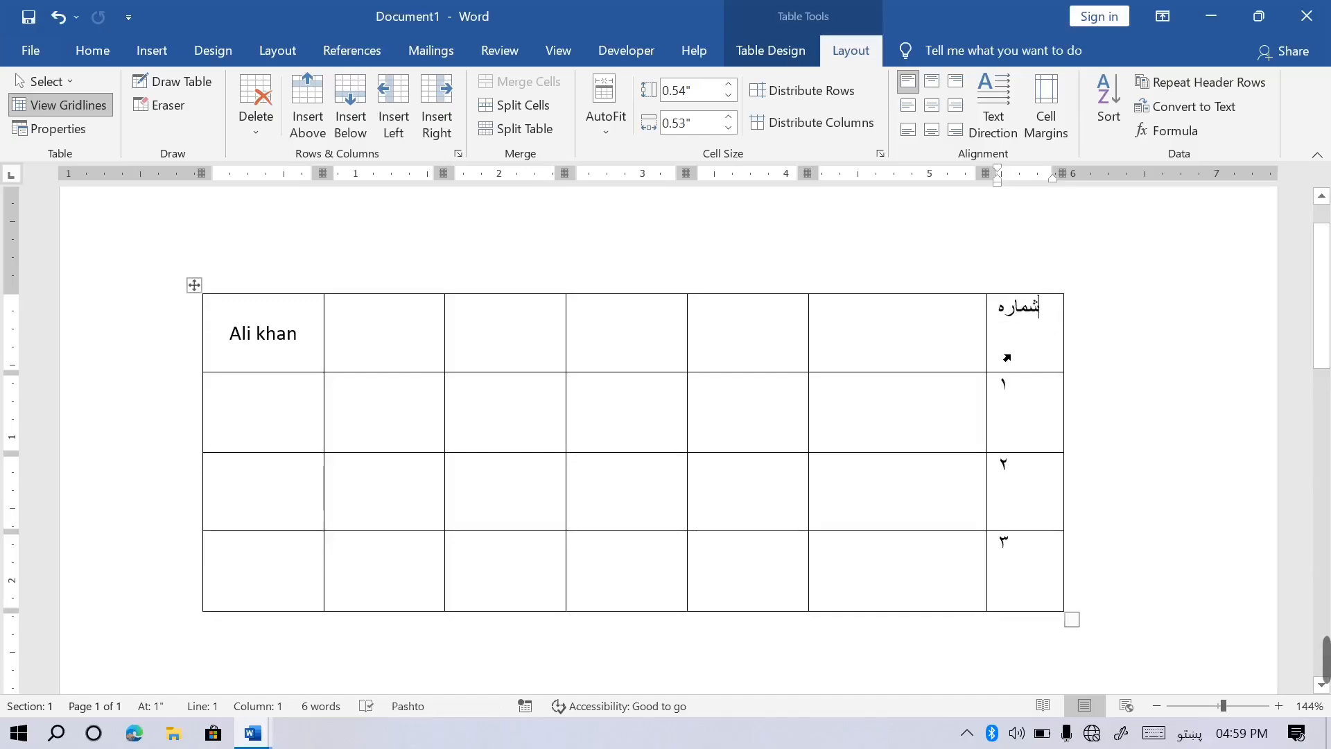
pyautogui.moveTo(1003, 360); pyautogui.dragTo(1051, 362)
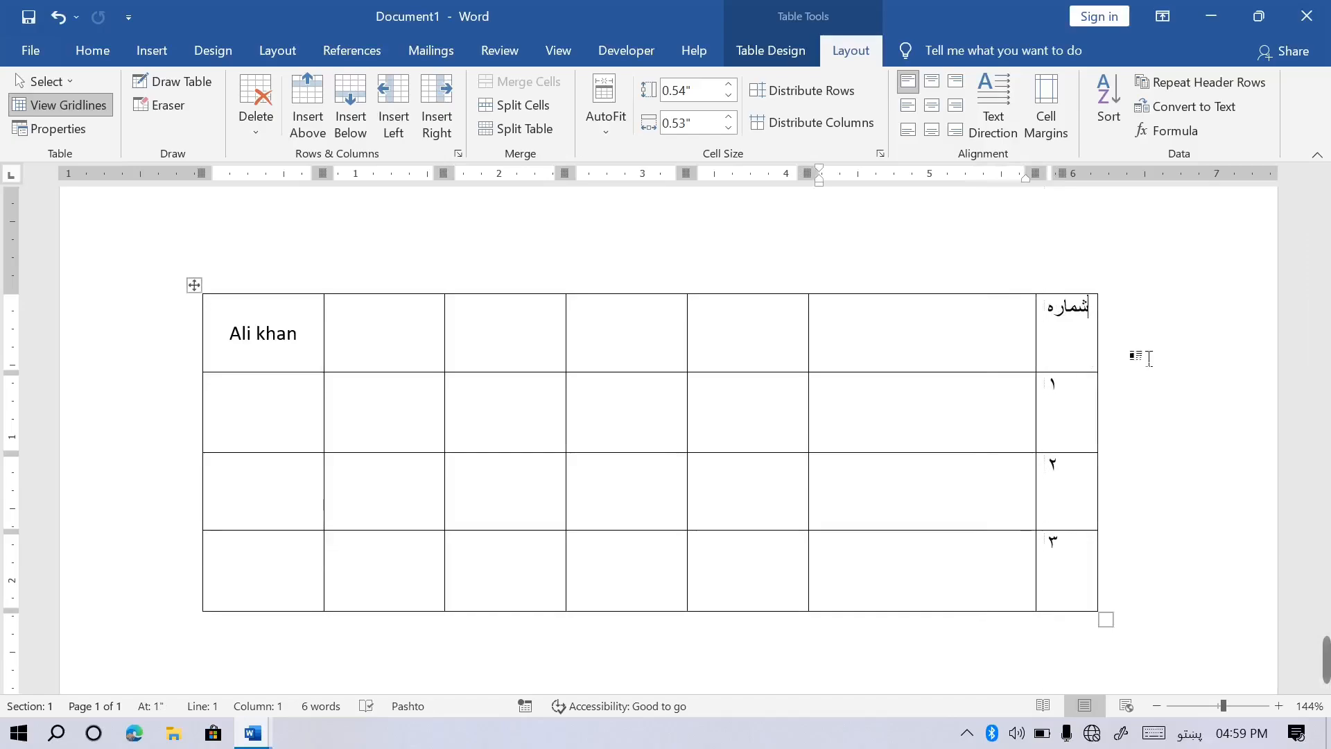
pyautogui.doubleClick(1065, 329)
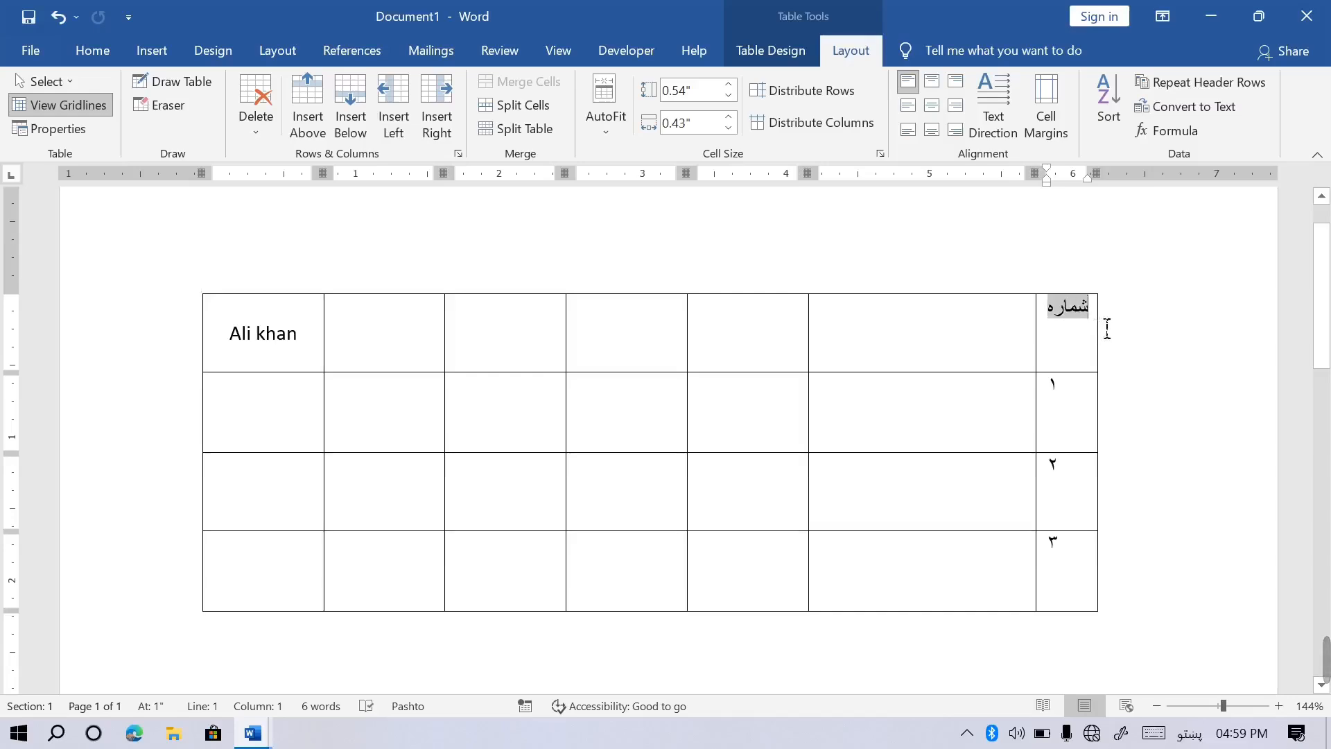
pyautogui.click(1109, 328)
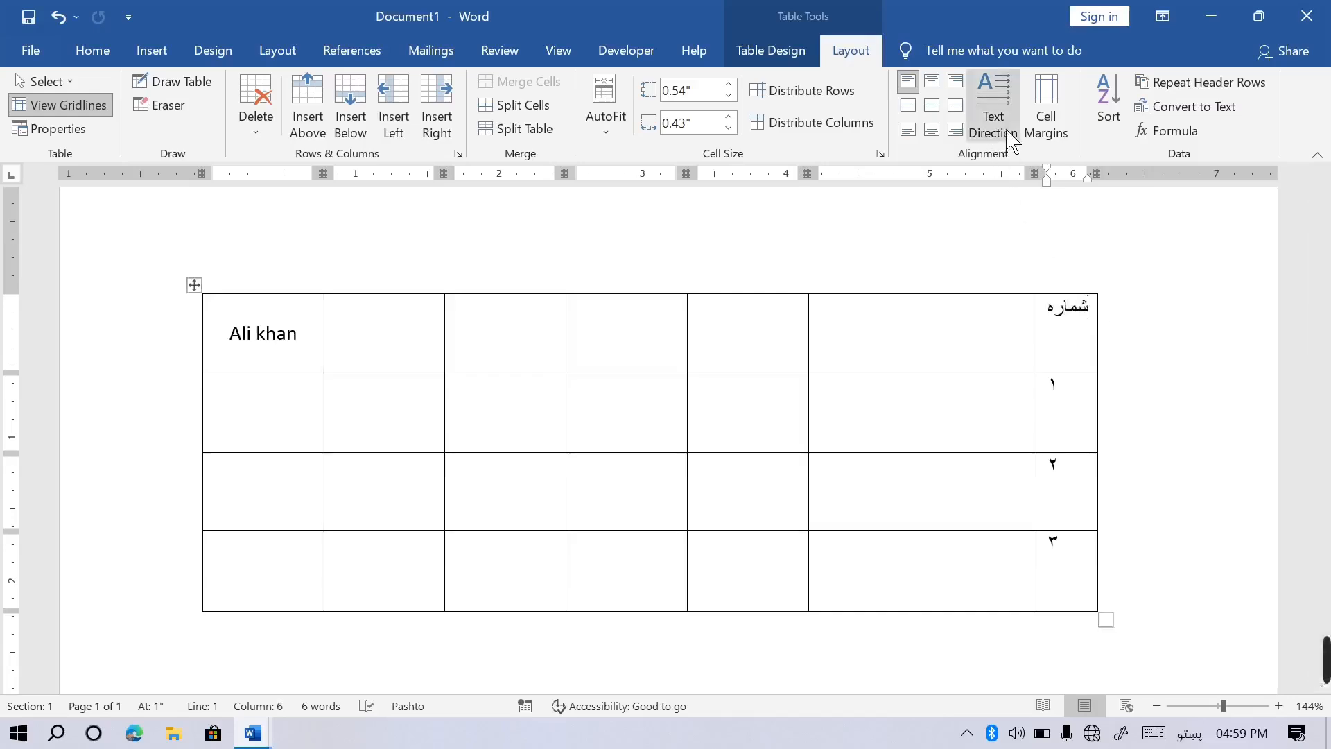
# Try vertical text directions on the شماره header, restore horizontal, and centre it in its cell.
pyautogui.click(991, 118)
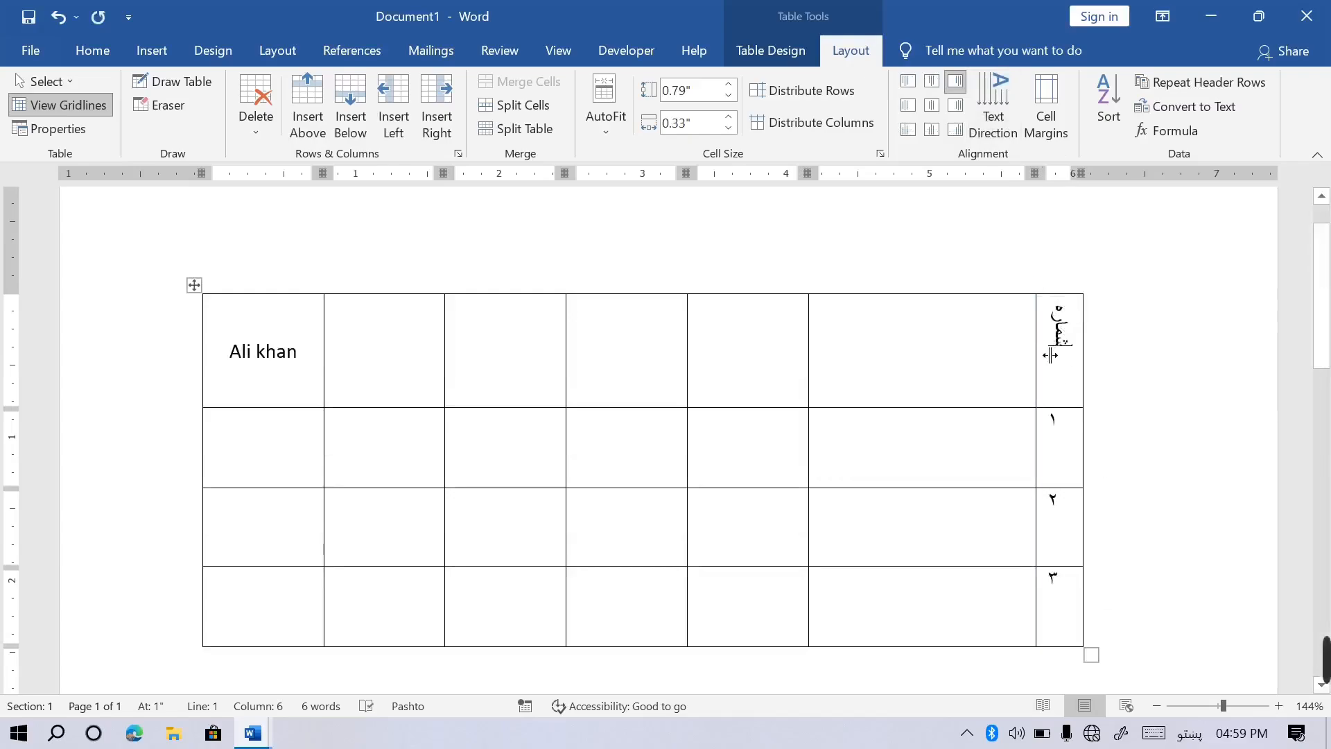
pyautogui.moveTo(1050, 355); pyautogui.dragTo(1069, 355)
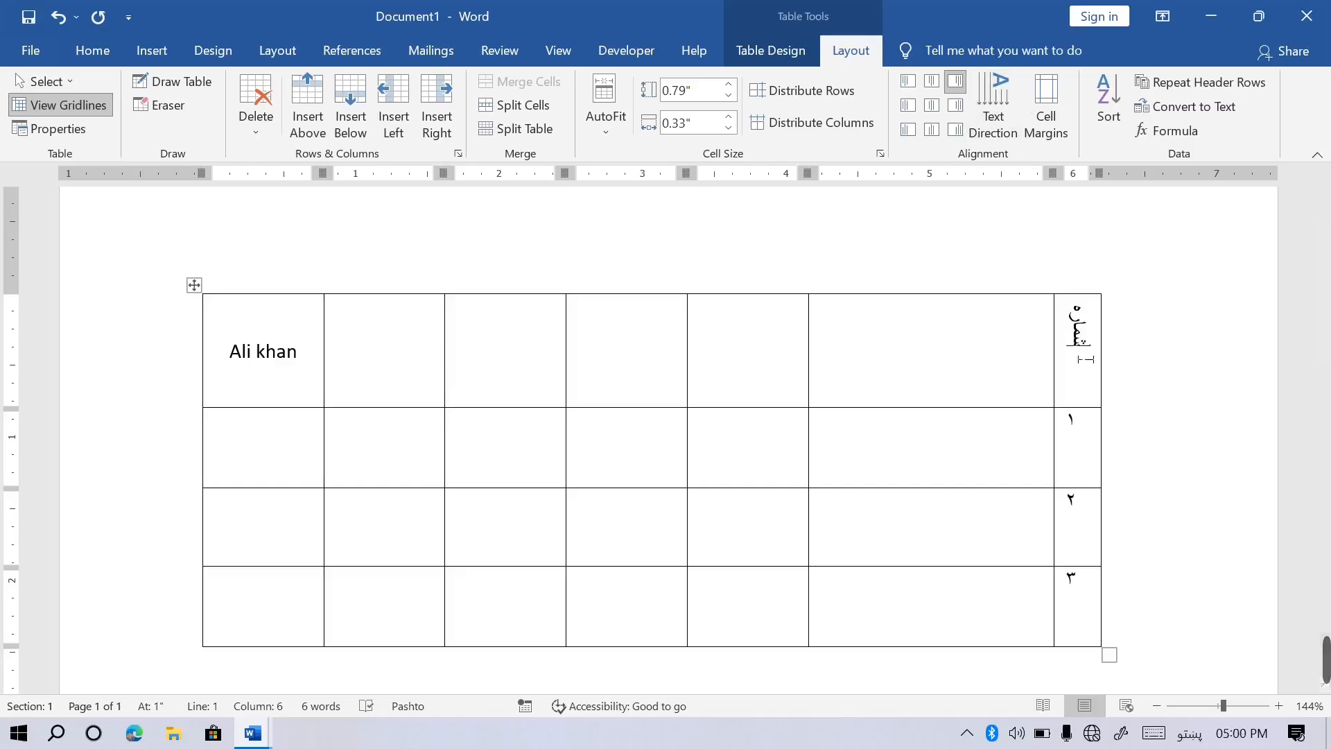
pyautogui.click(995, 107)
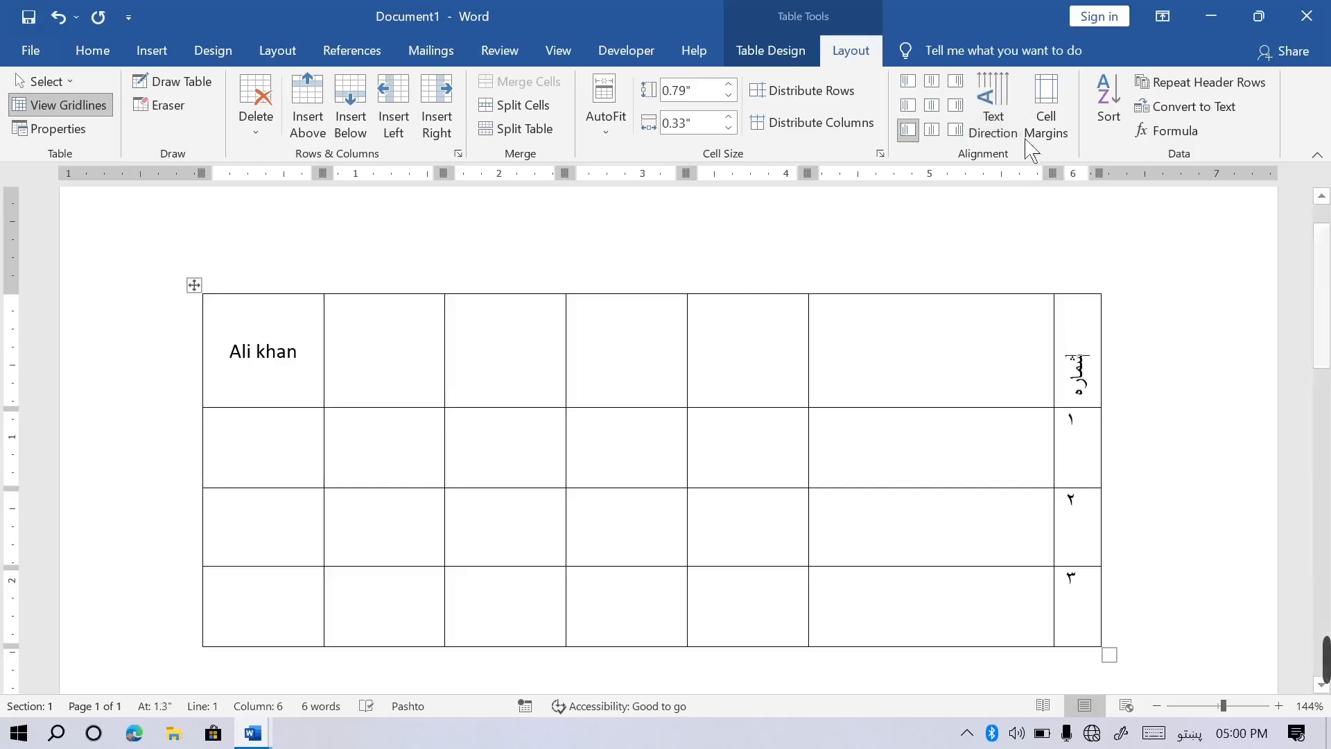
pyautogui.click(1002, 119)
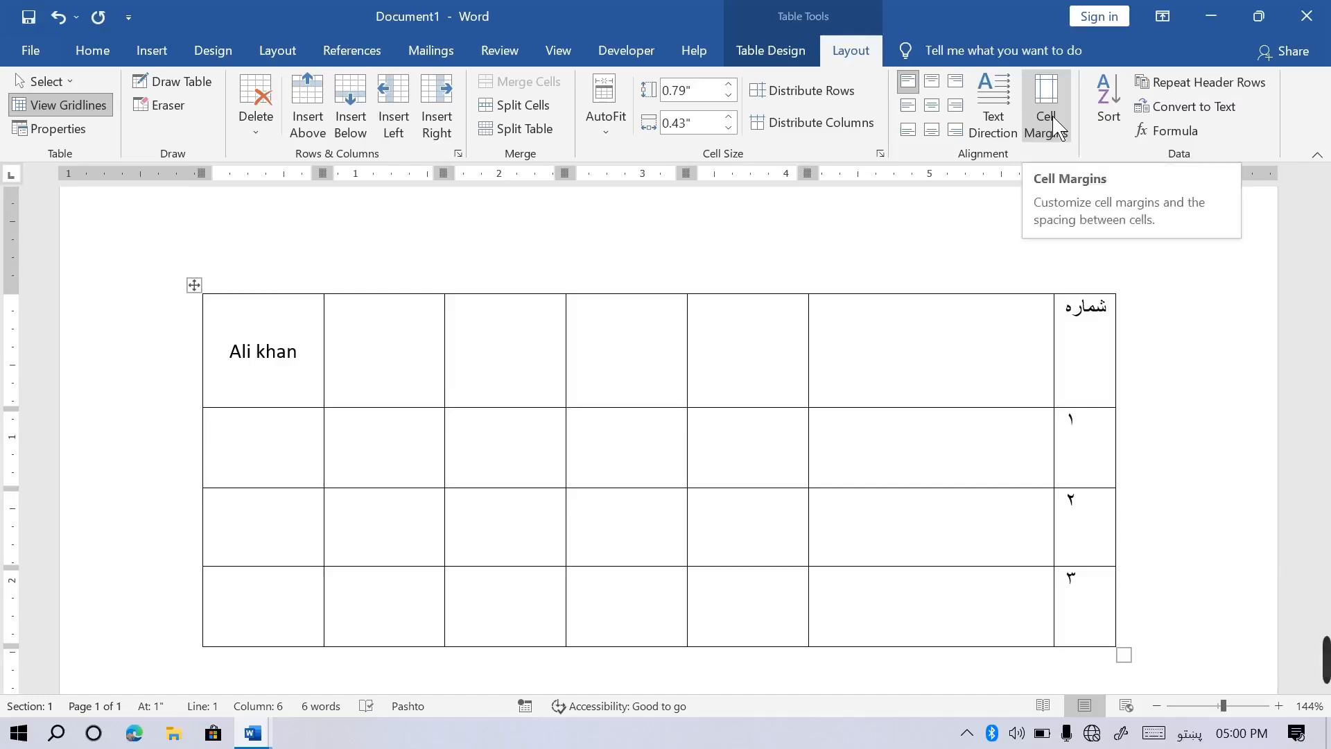
pyautogui.click(940, 113)
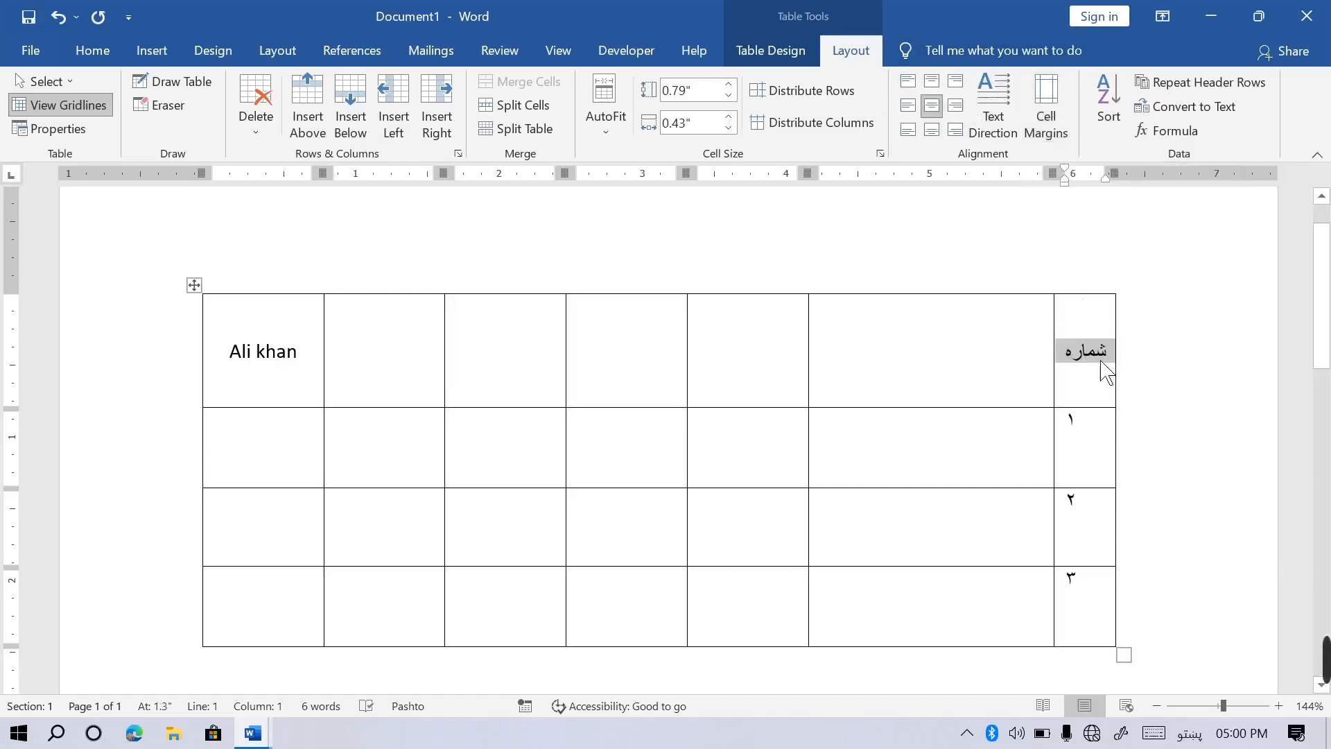
pyautogui.click(1065, 149)
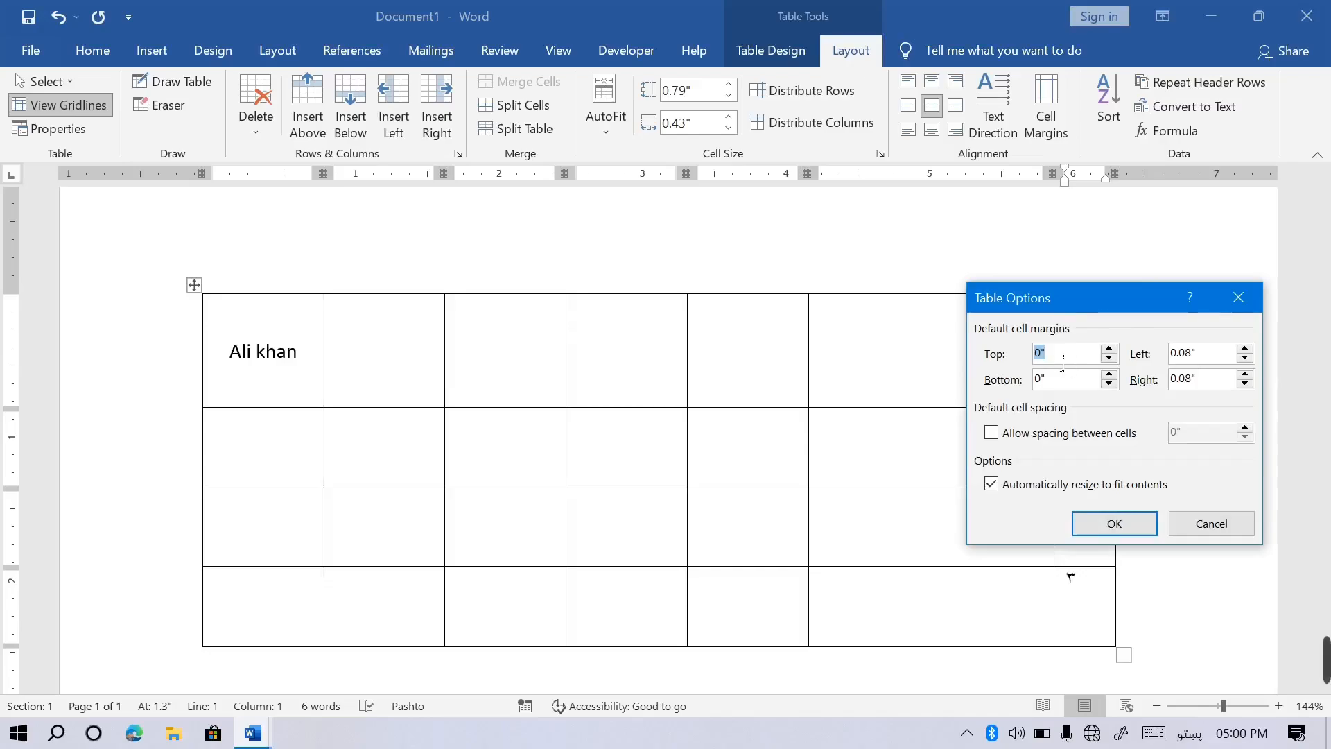
pyautogui.click(1109, 349)
pyautogui.click(1109, 350)
pyautogui.click(1110, 375)
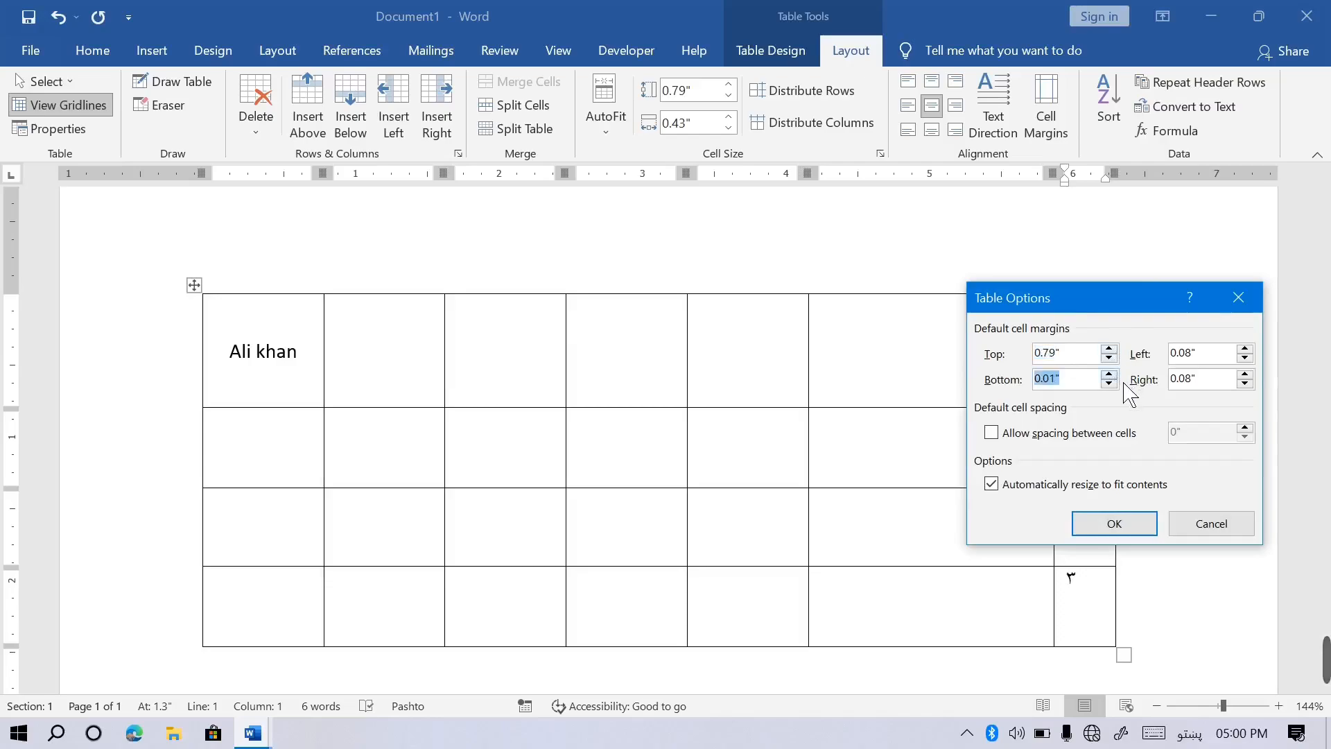
pyautogui.click(1246, 349)
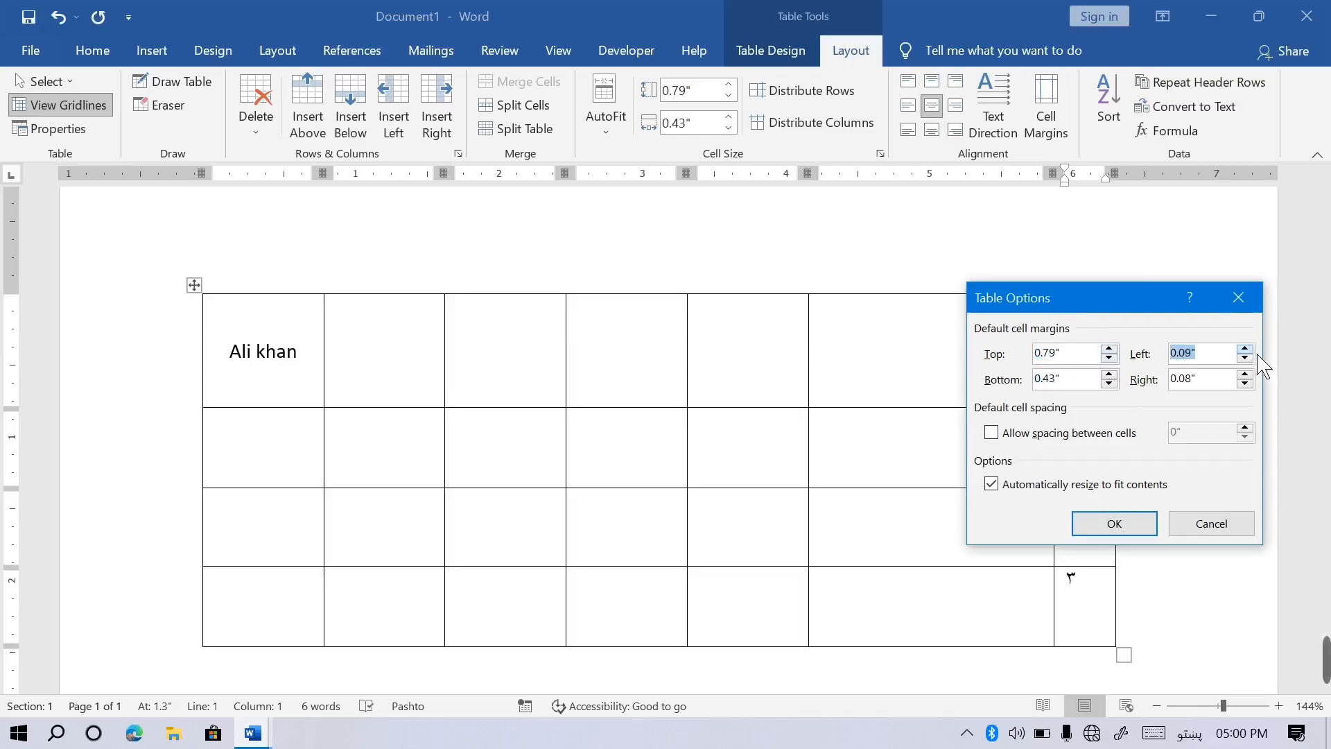
pyautogui.click(1246, 375)
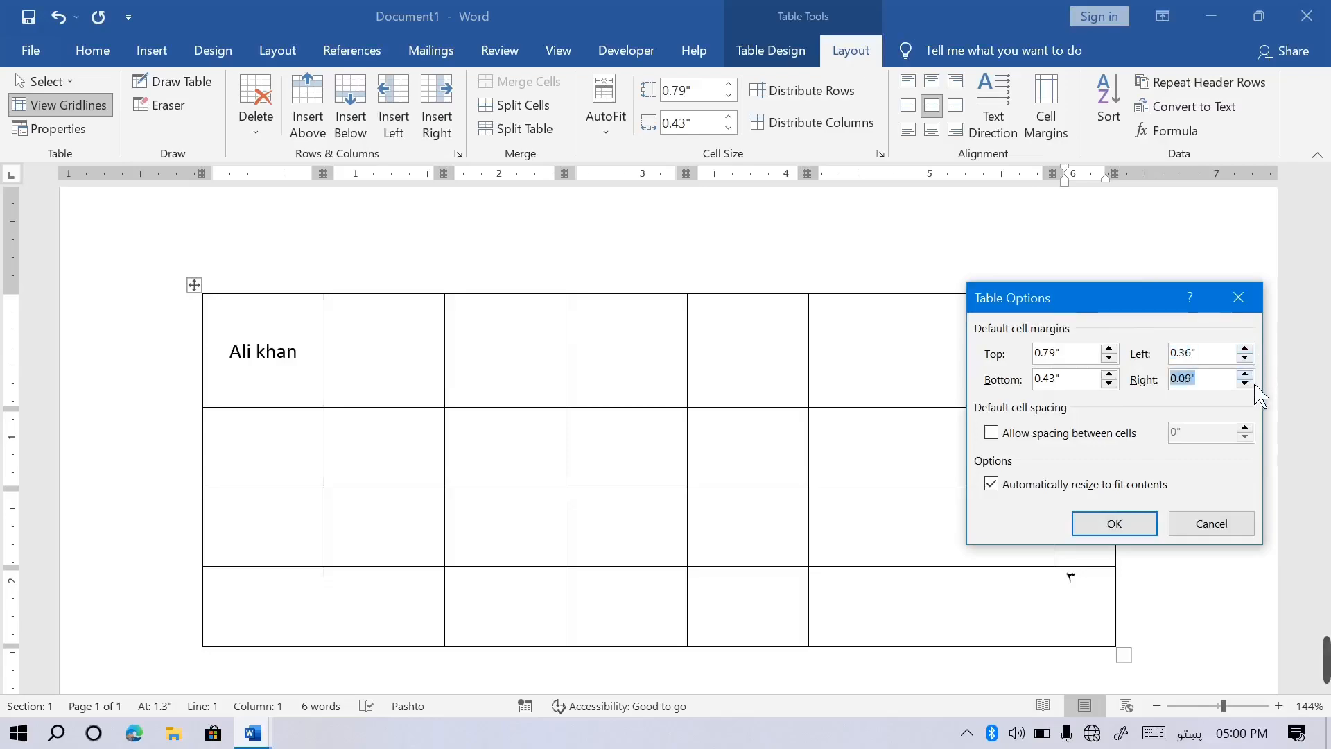
pyautogui.click(1114, 525)
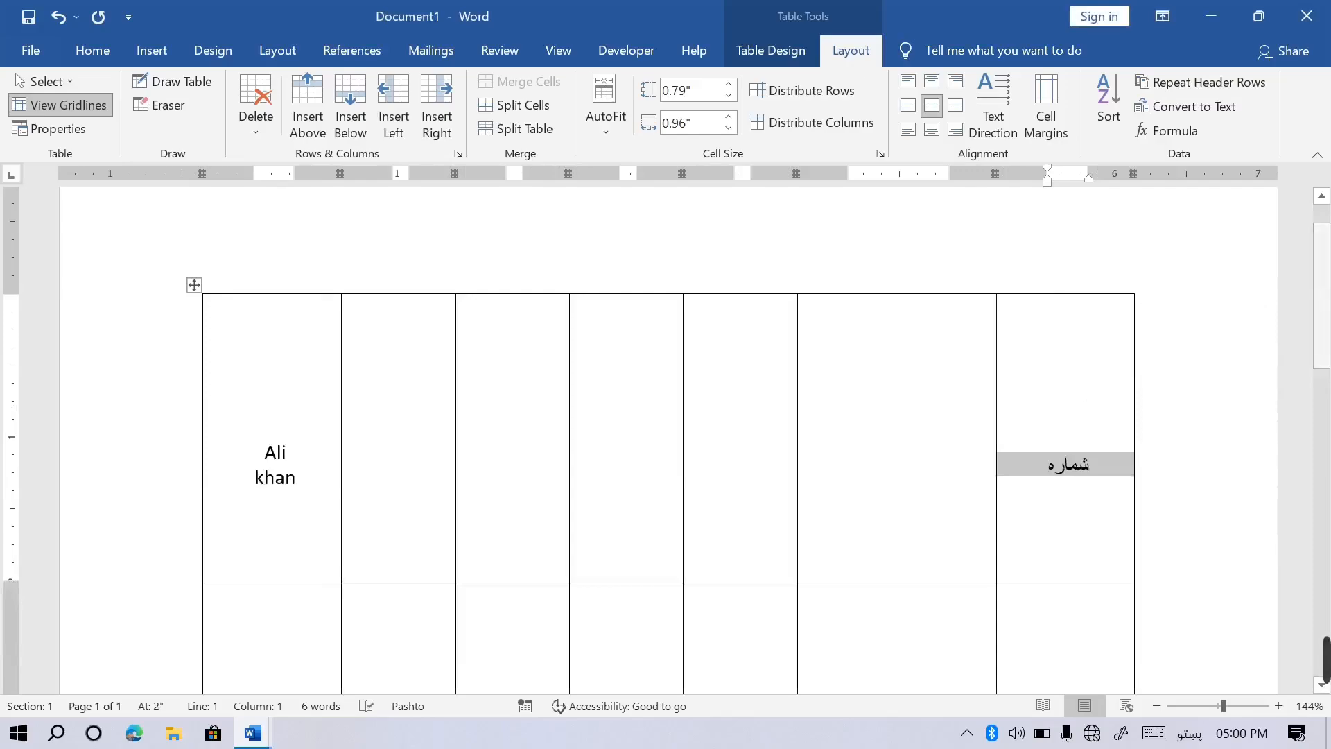
pyautogui.scroll(-1, 1320, 350)
pyautogui.scroll(-6, 1321, 350)
pyautogui.scroll(3, 1320, 350)
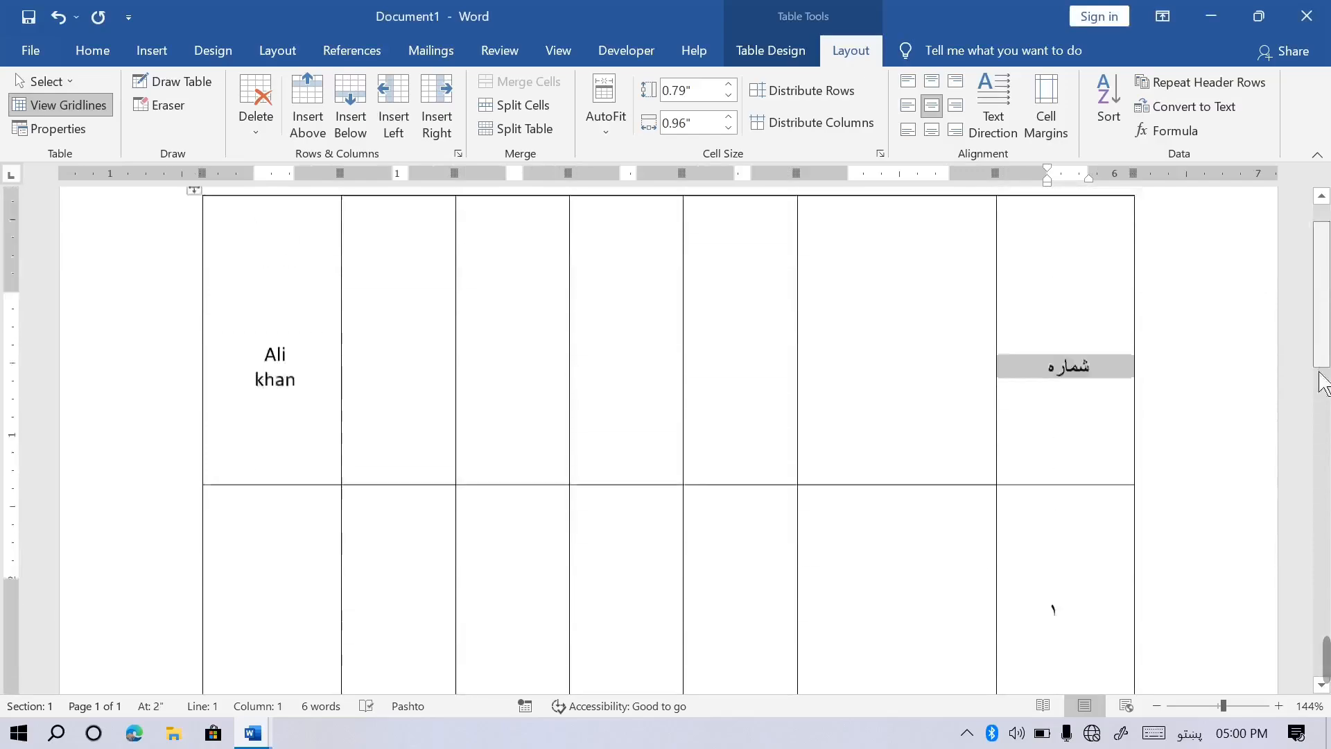
pyautogui.scroll(-3, 1328, 371)
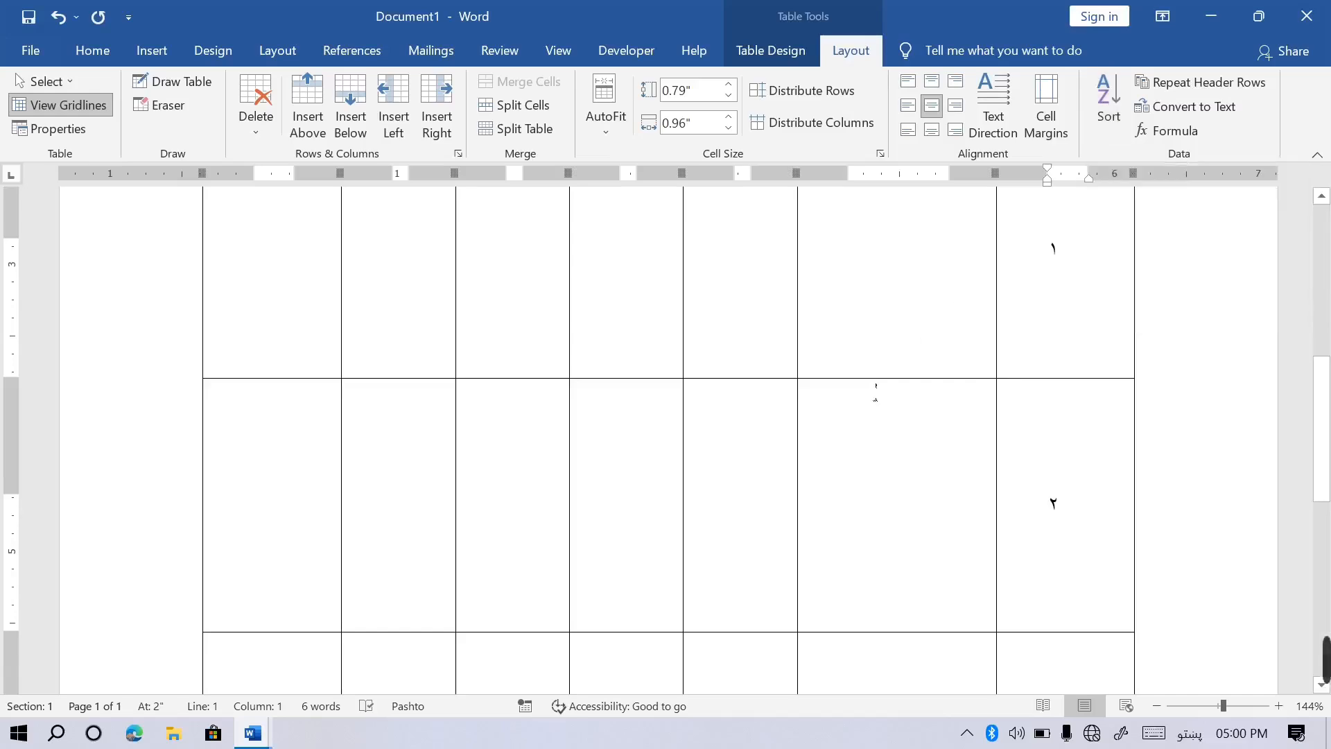
pyautogui.hotkey('ctrl', 'z')
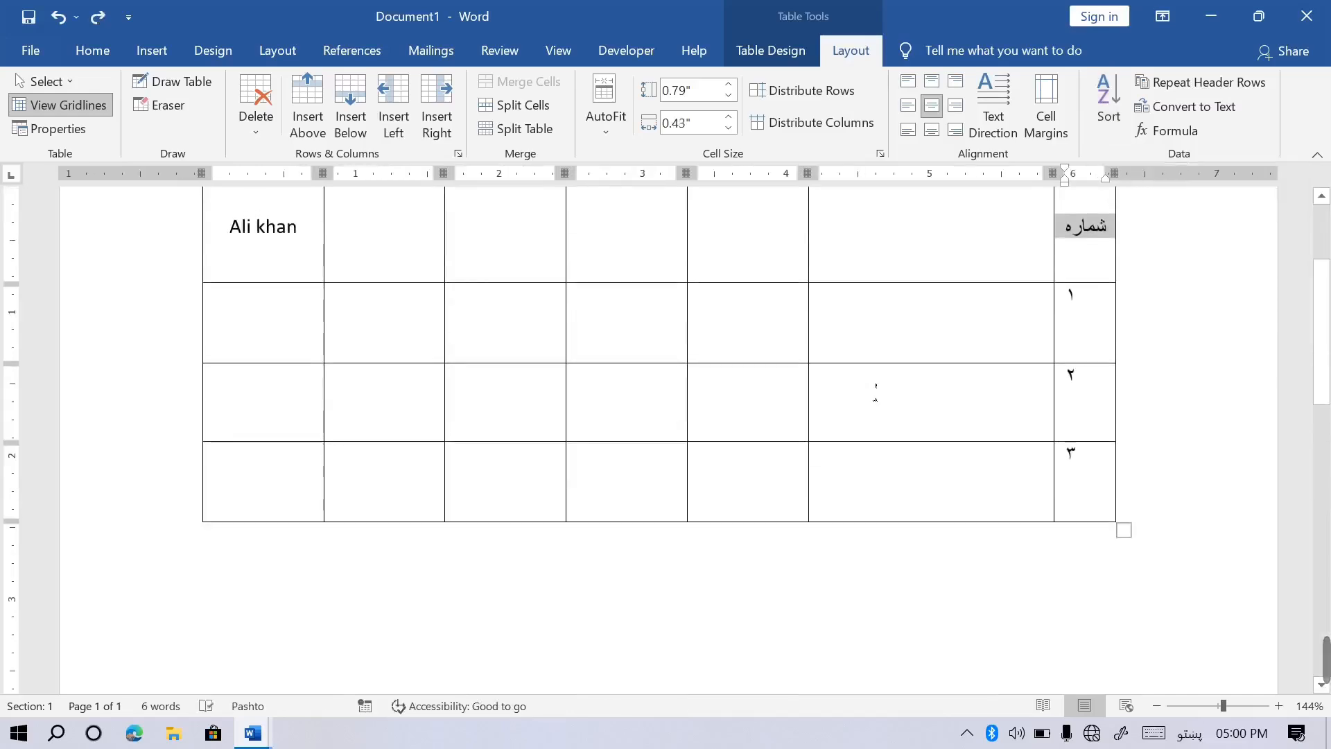
# Switch back to English, enter A, B, C in the first column, and add five rows.
pyautogui.click(260, 339)
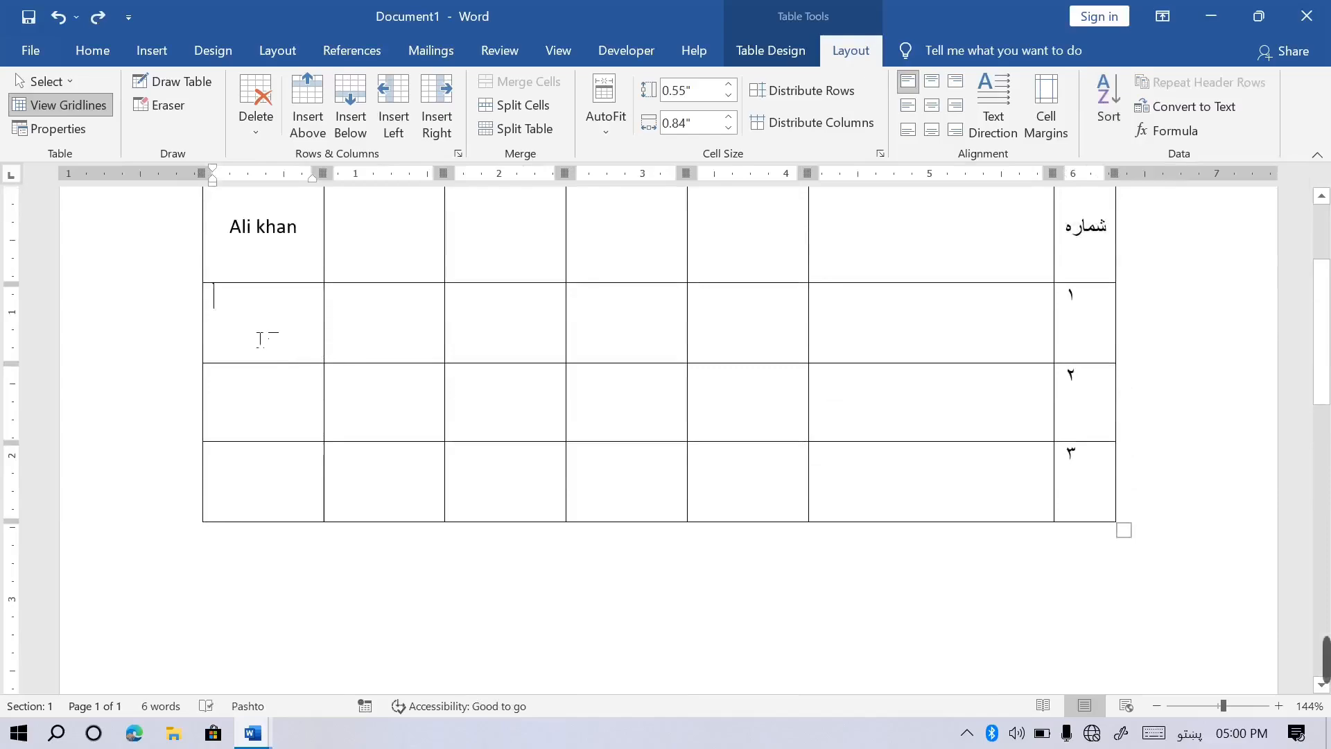
pyautogui.write('ش')
pyautogui.press('BackSpace')
pyautogui.press('super+space')
pyautogui.press('super+space')
pyautogui.press('super+space')
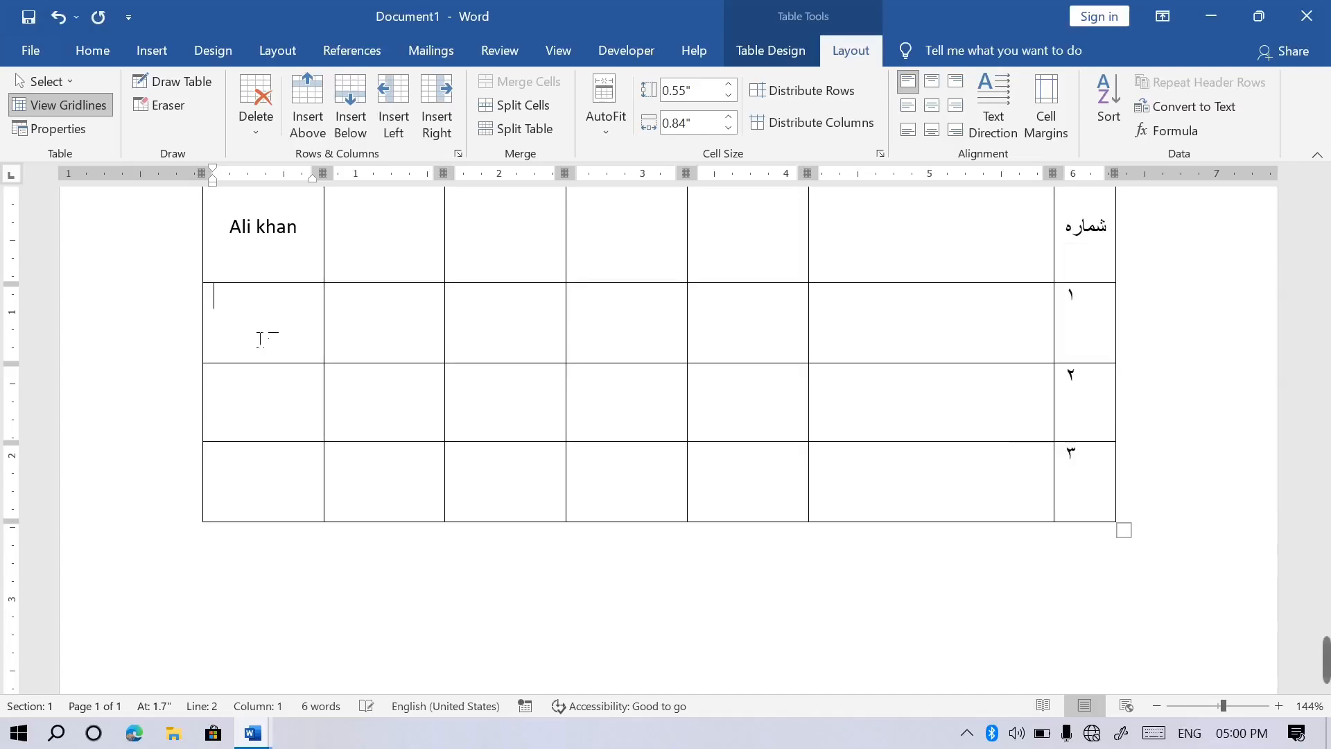
pyautogui.write('ABC')
pyautogui.press('Tab')
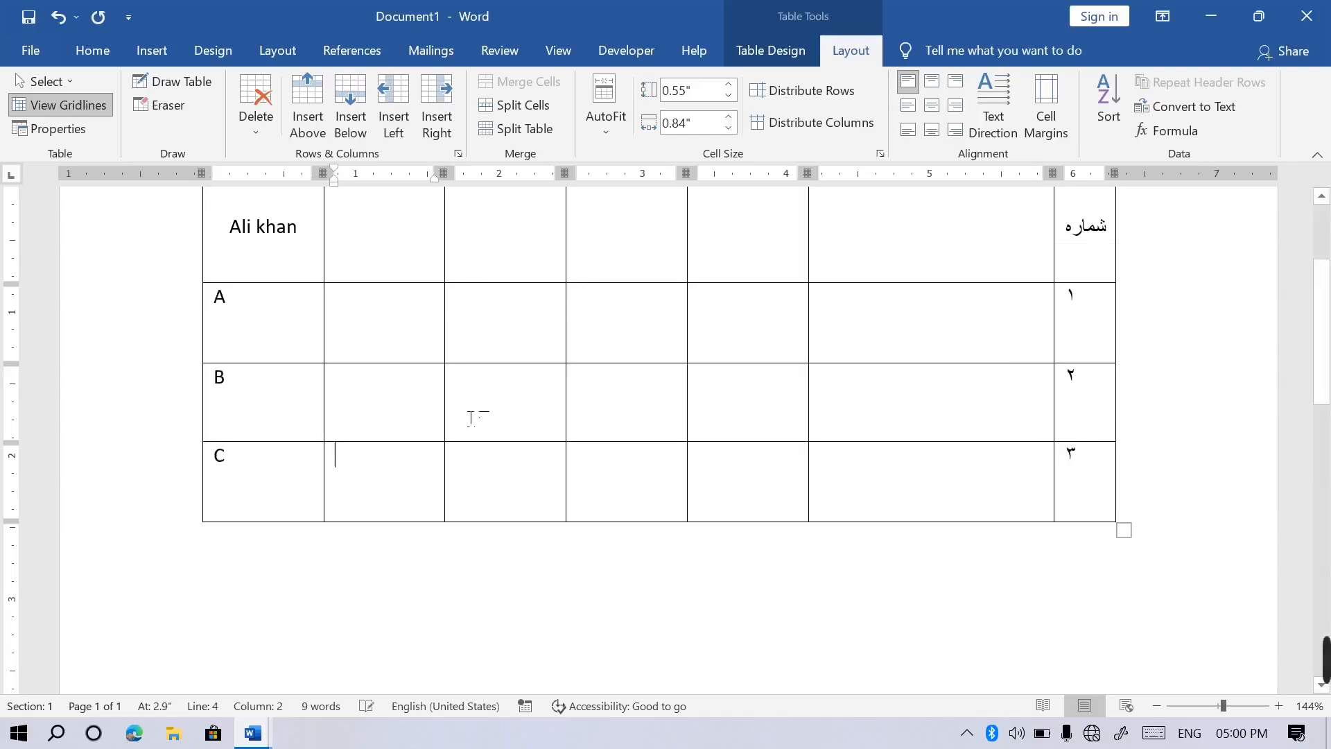
pyautogui.press('Tab')
pyautogui.press('Tab')
pyautogui.press('Tab')
pyautogui.press('Tab')
pyautogui.press('Tab')
pyautogui.press('Tab')
pyautogui.press('Tab')
pyautogui.press('Tab')
pyautogui.press('Tab')
pyautogui.press('Tab')
pyautogui.press('Tab')
pyautogui.press('Tab')
pyautogui.press('Tab')
pyautogui.press('Tab')
pyautogui.press('Tab')
pyautogui.press('Tab')
pyautogui.press('Tab')
pyautogui.press('Tab')
pyautogui.press('Tab')
pyautogui.press('Tab')
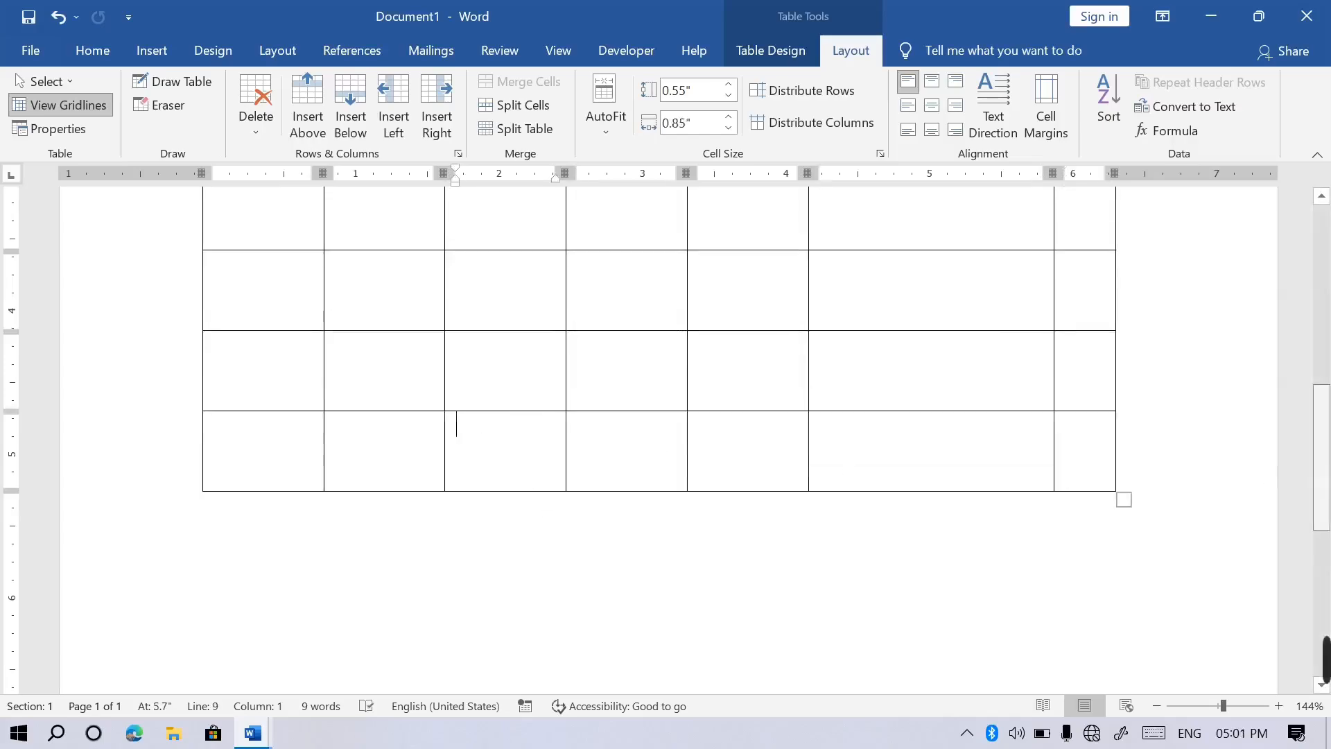
# Label the new rows' first cells F, Z, V, B, G and select the first column.
pyautogui.scroll(5, 266, 458)
pyautogui.click(266, 463)
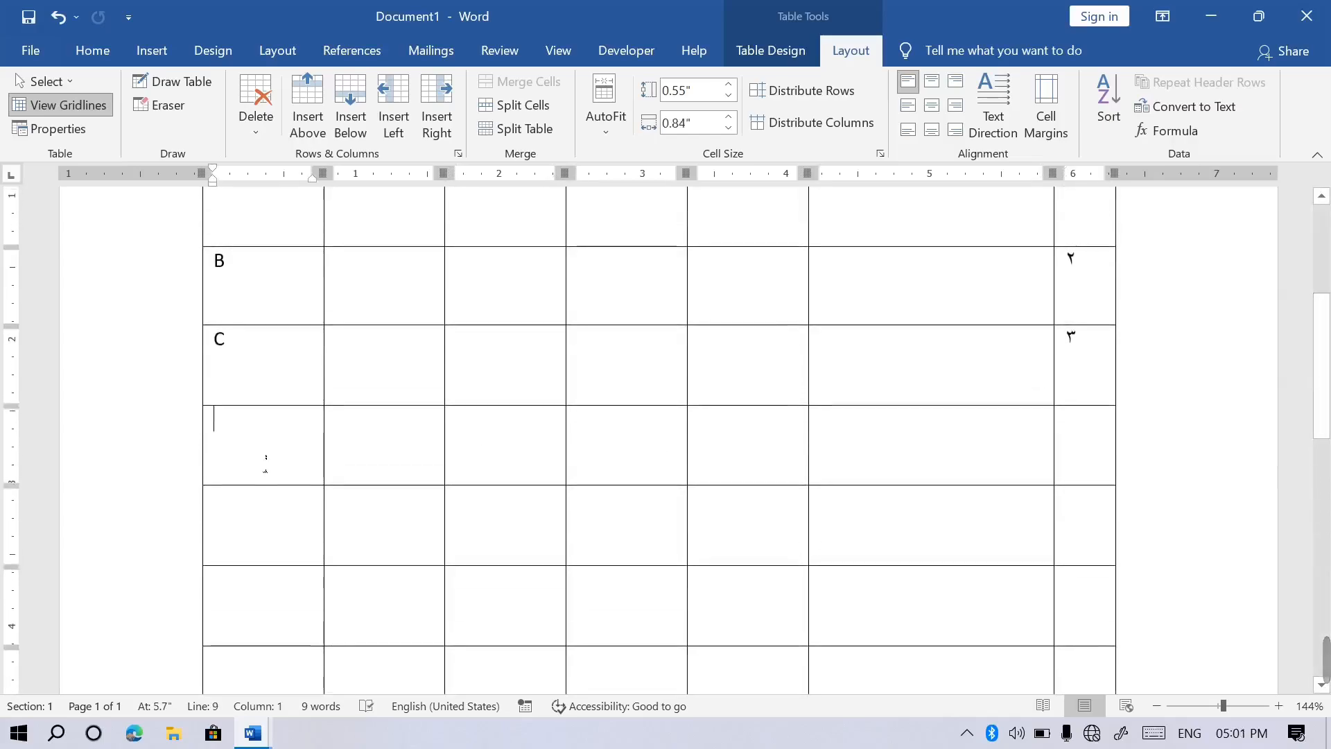
pyautogui.write('f ')
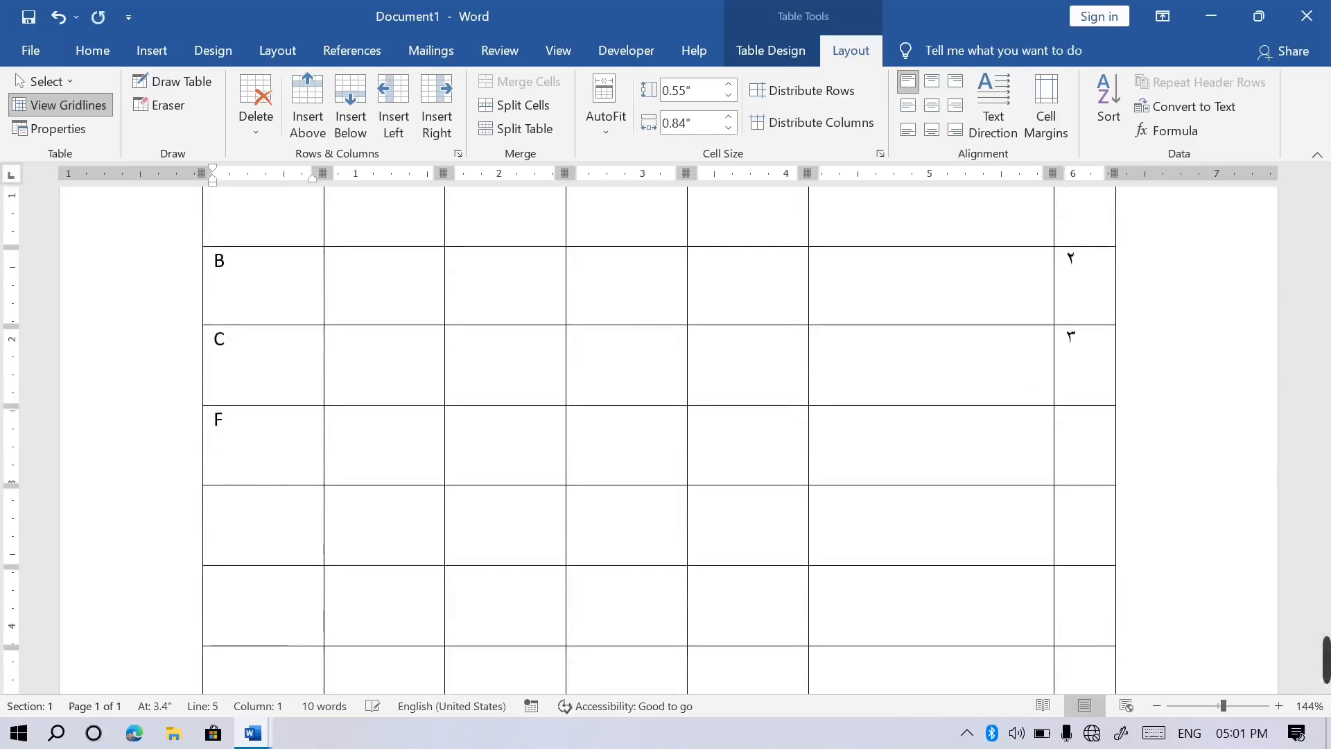
pyautogui.write('z')
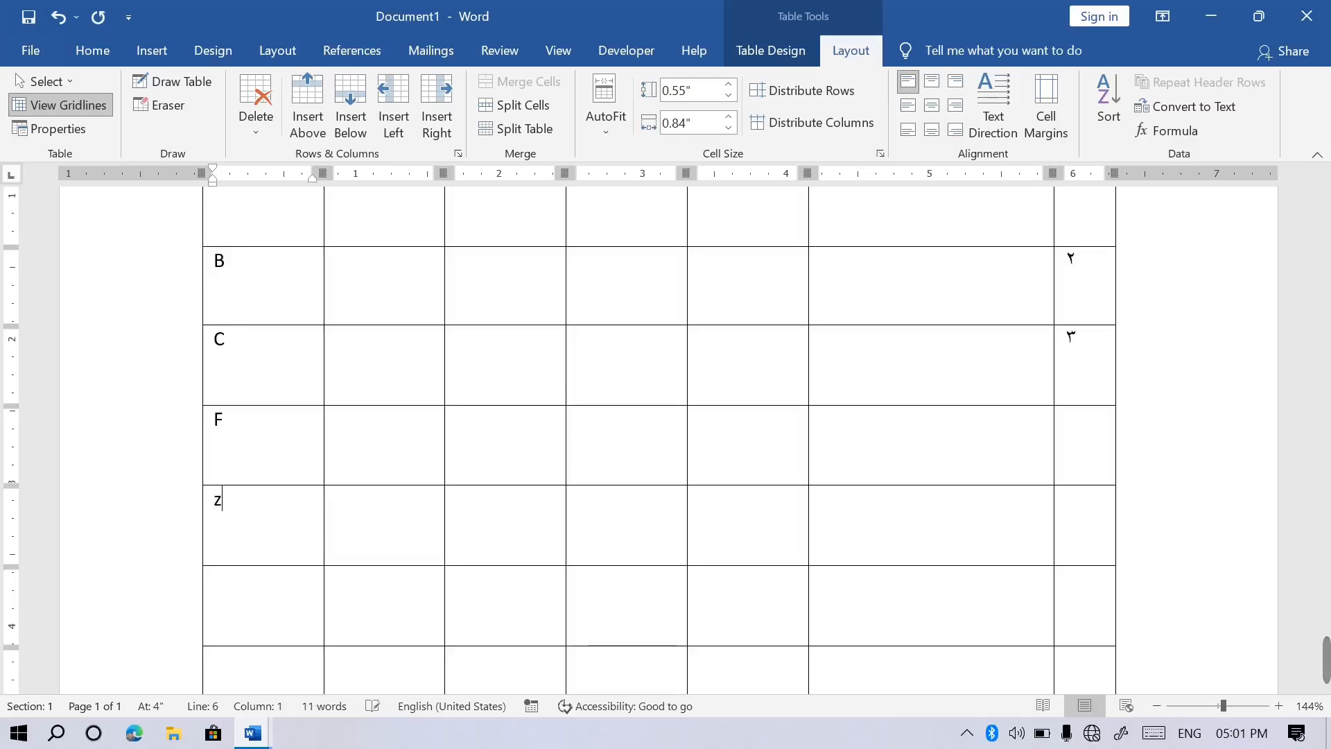
pyautogui.press('Down')
pyautogui.write('G')
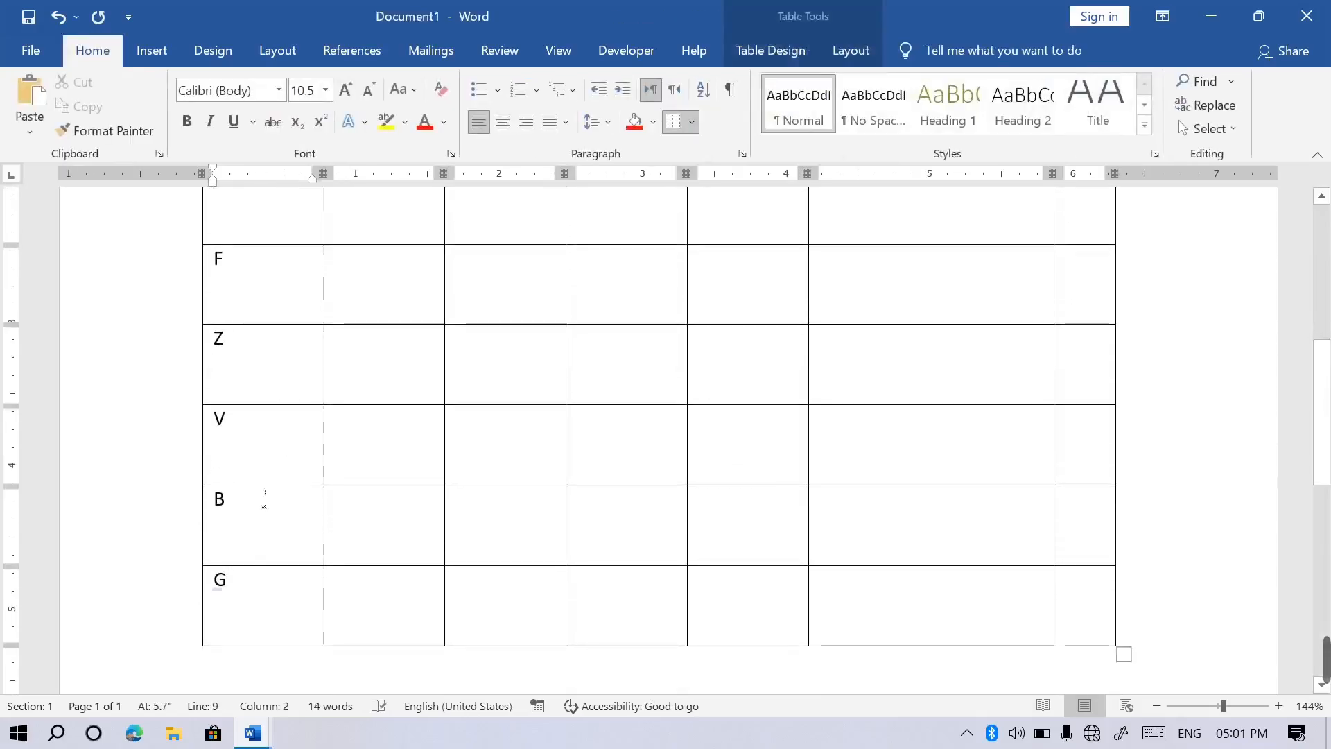
pyautogui.moveTo(246, 549); pyautogui.dragTo(229, 502)
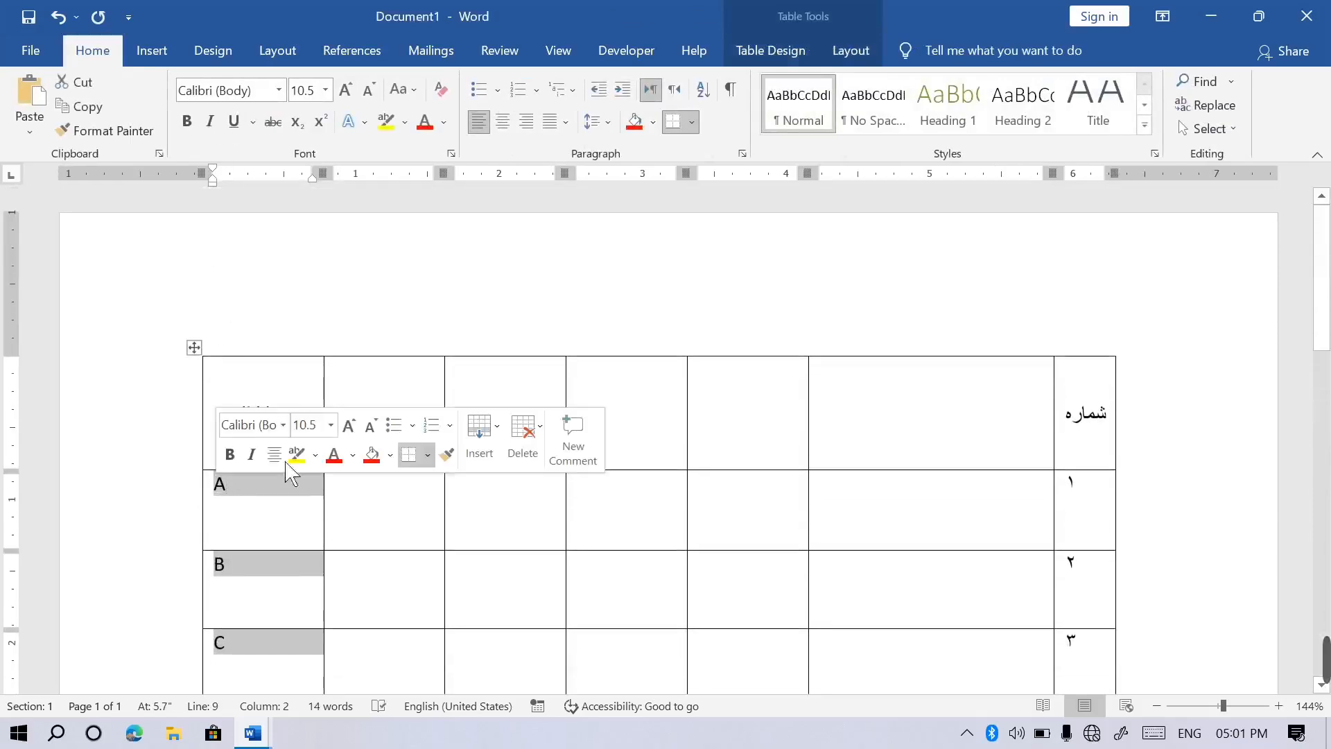
# Sort the table rows by Column 1, text, ascending.
pyautogui.click(872, 53)
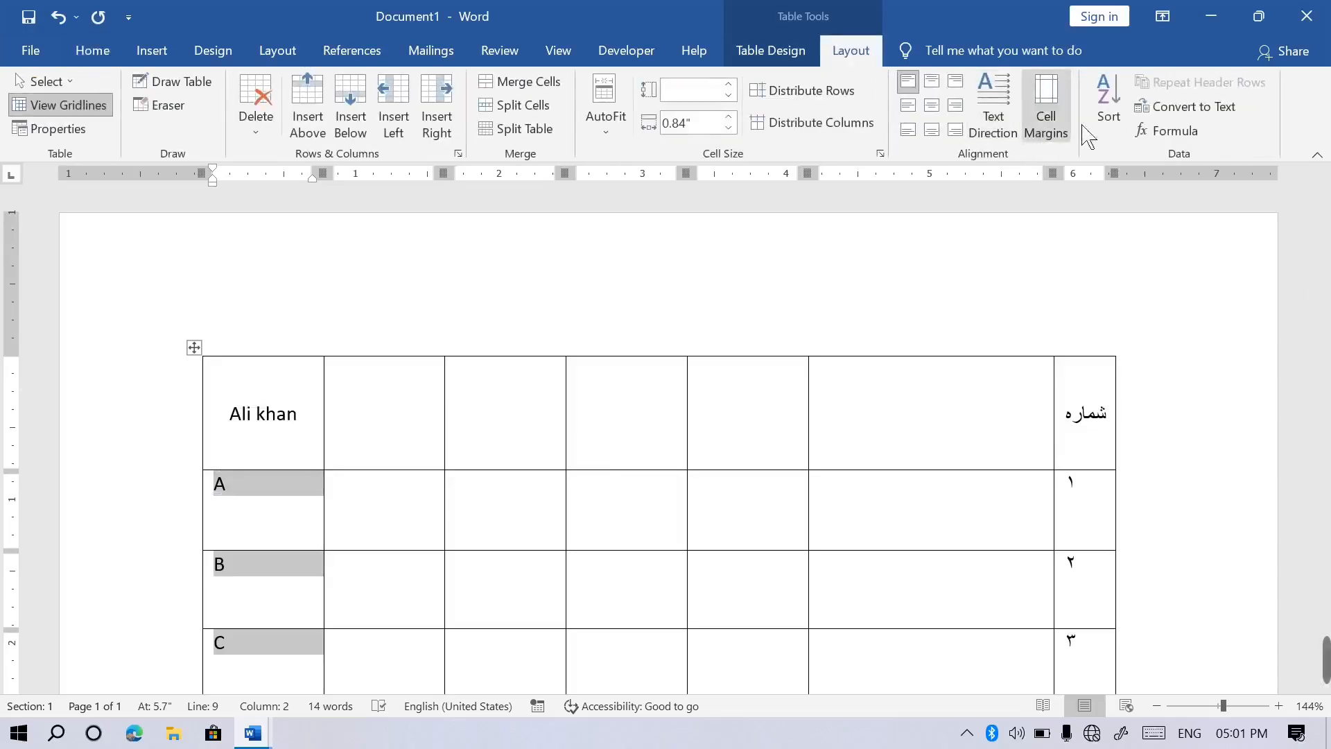
pyautogui.click(1112, 104)
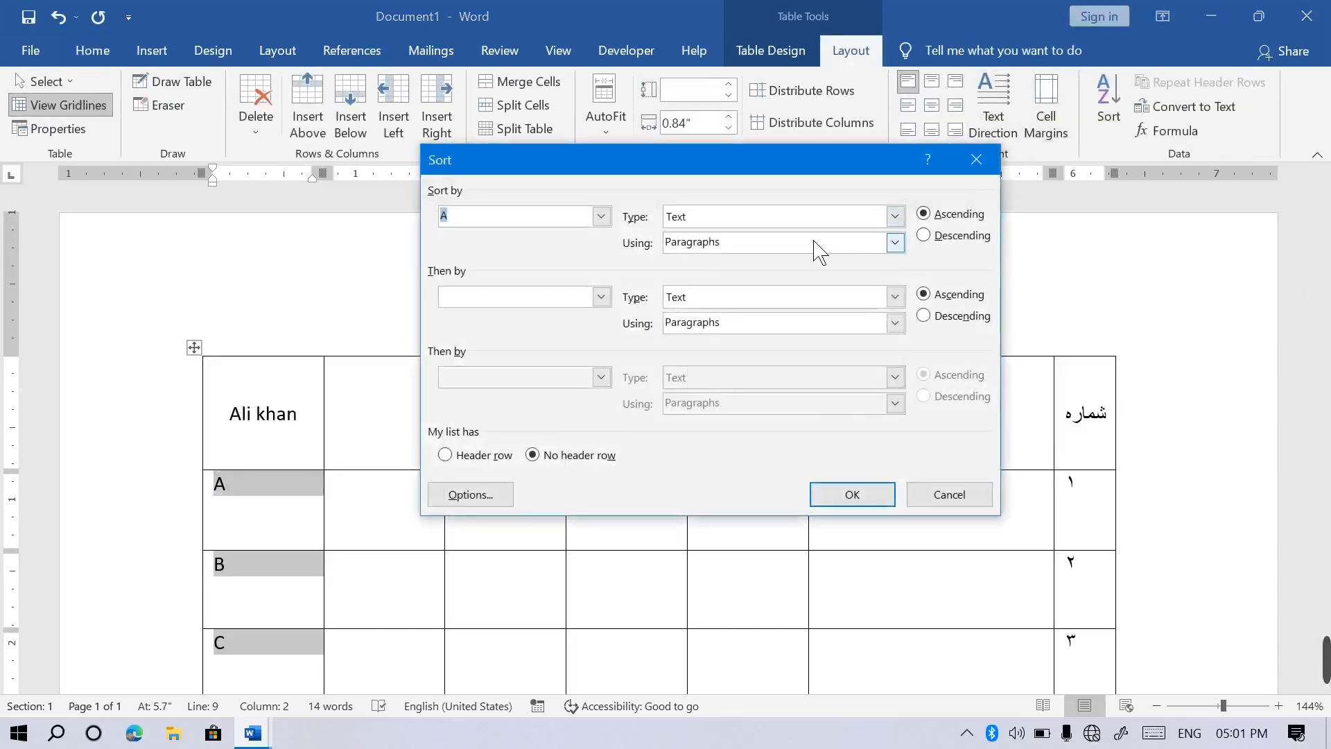
pyautogui.click(613, 226)
pyautogui.click(615, 230)
pyautogui.click(613, 229)
pyautogui.click(484, 240)
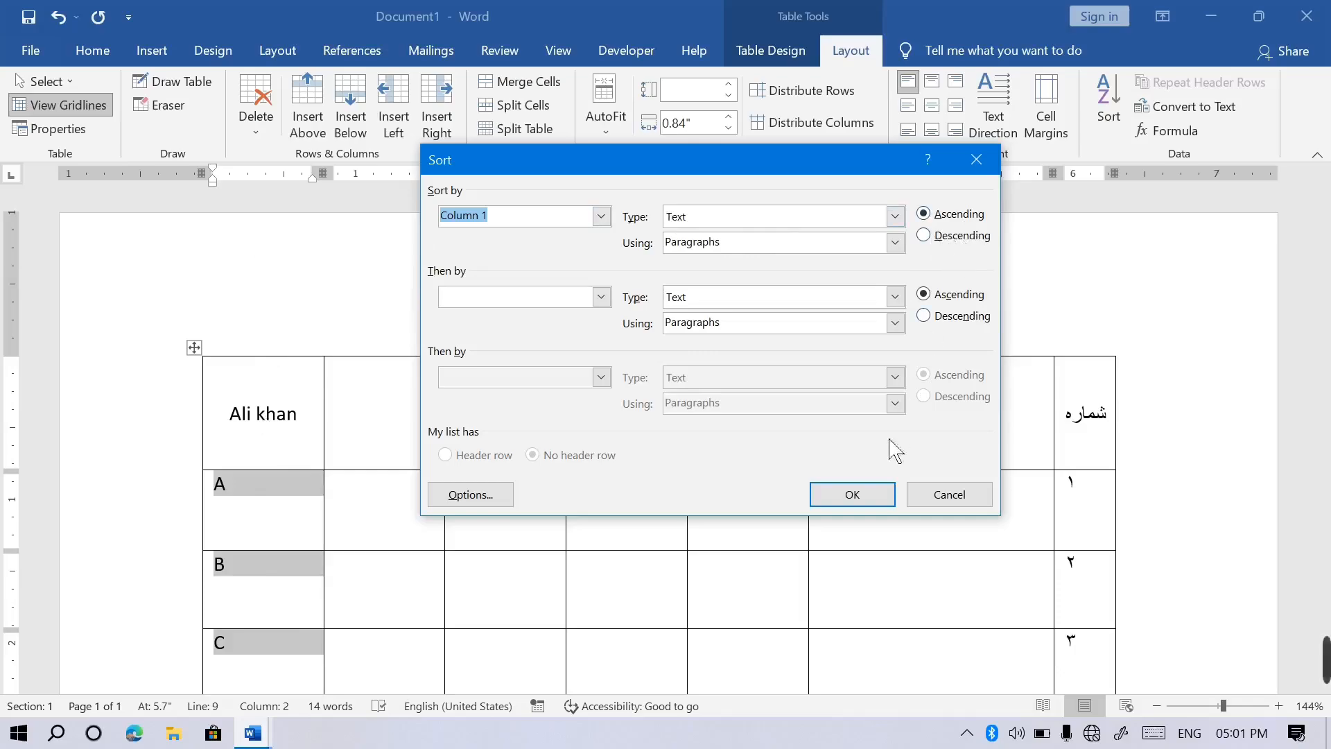
pyautogui.click(878, 503)
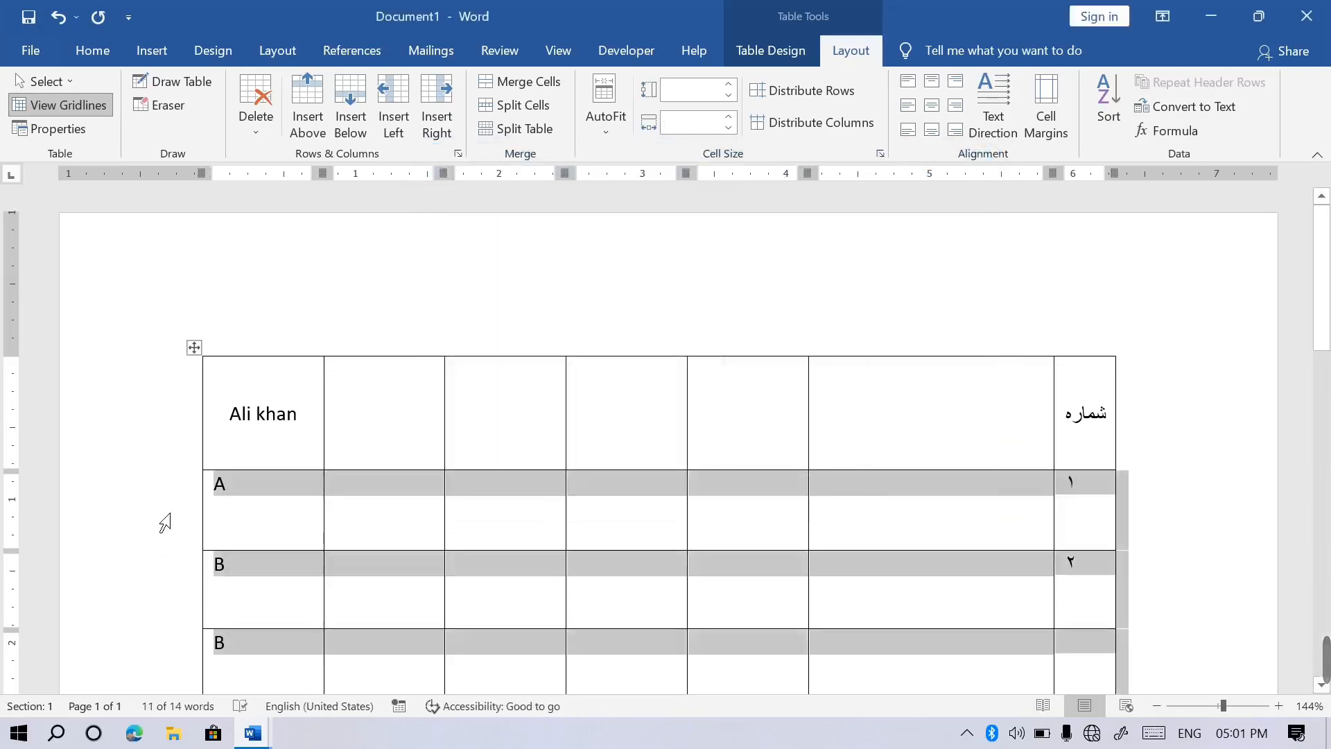
# Review the sorted rows A, B, B, C, F, G, V, Z, then create a new blank document.
pyautogui.click(164, 523)
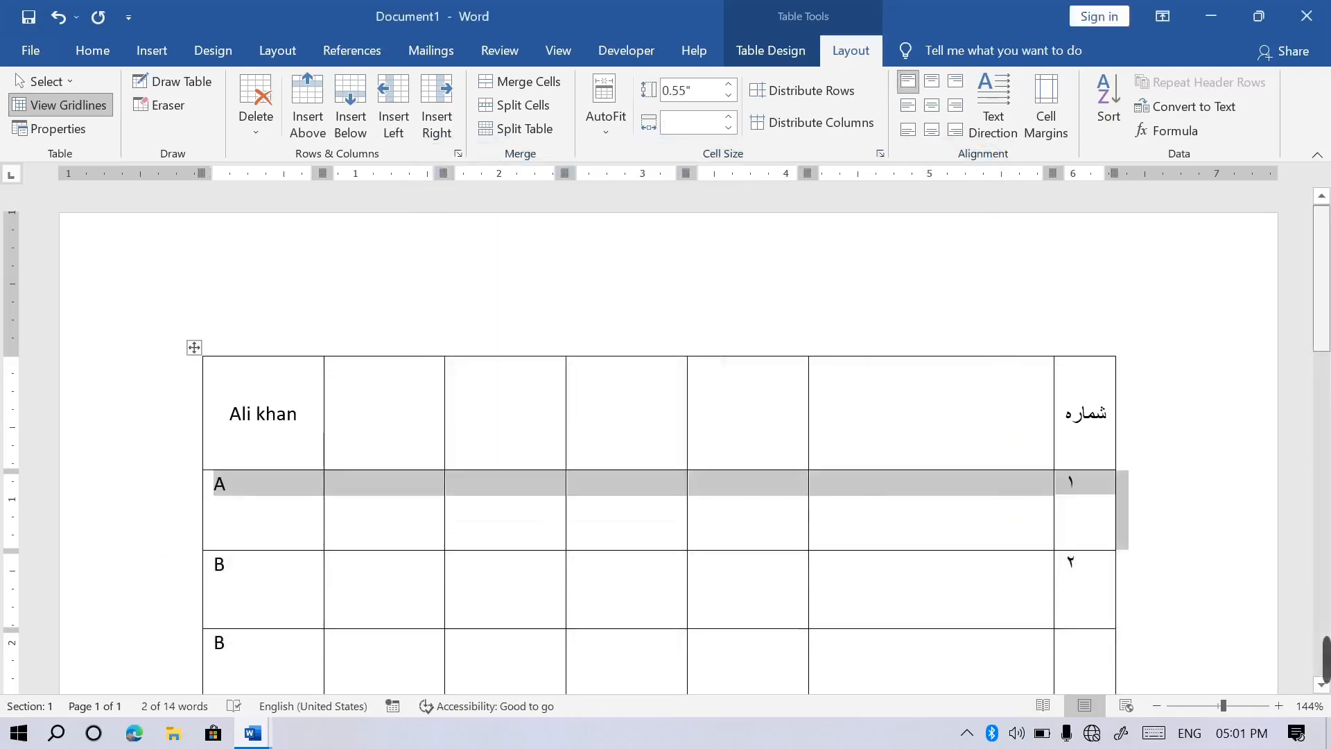
pyautogui.scroll(-3, 300, 281)
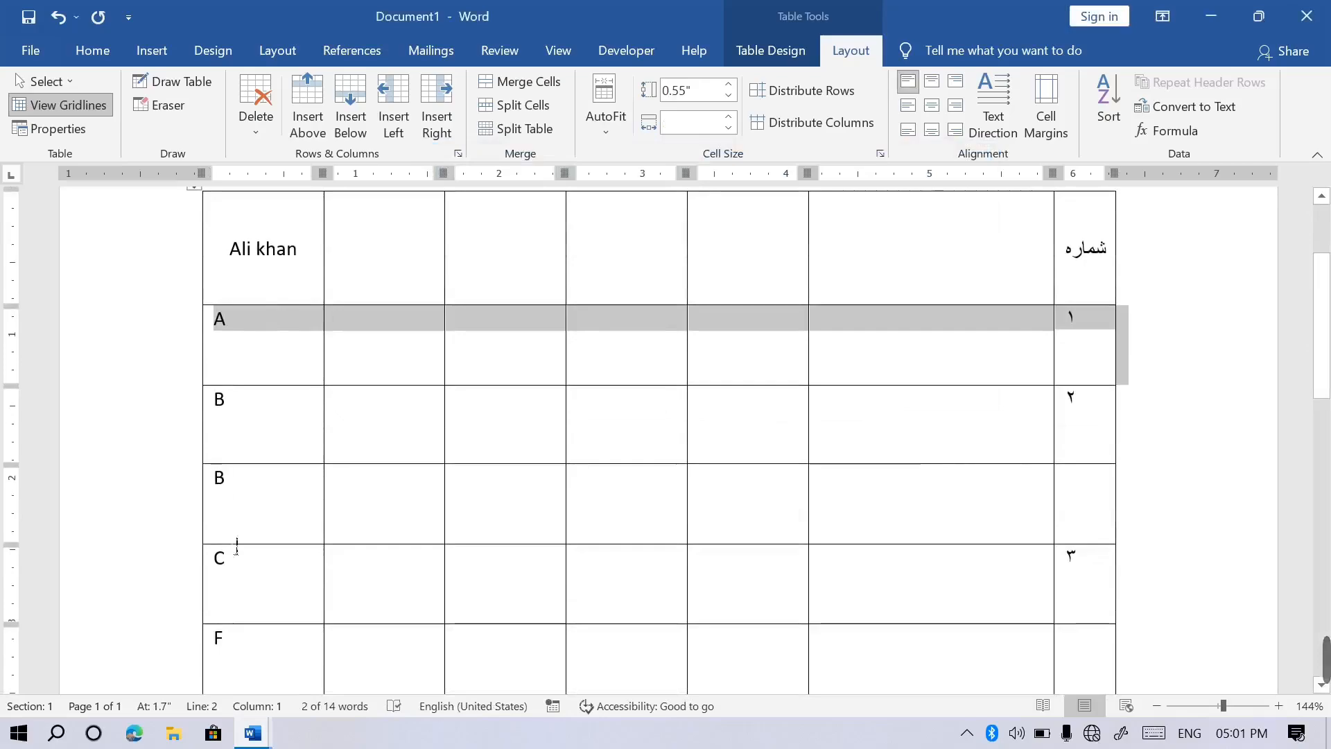
pyautogui.scroll(-7, 659, 440)
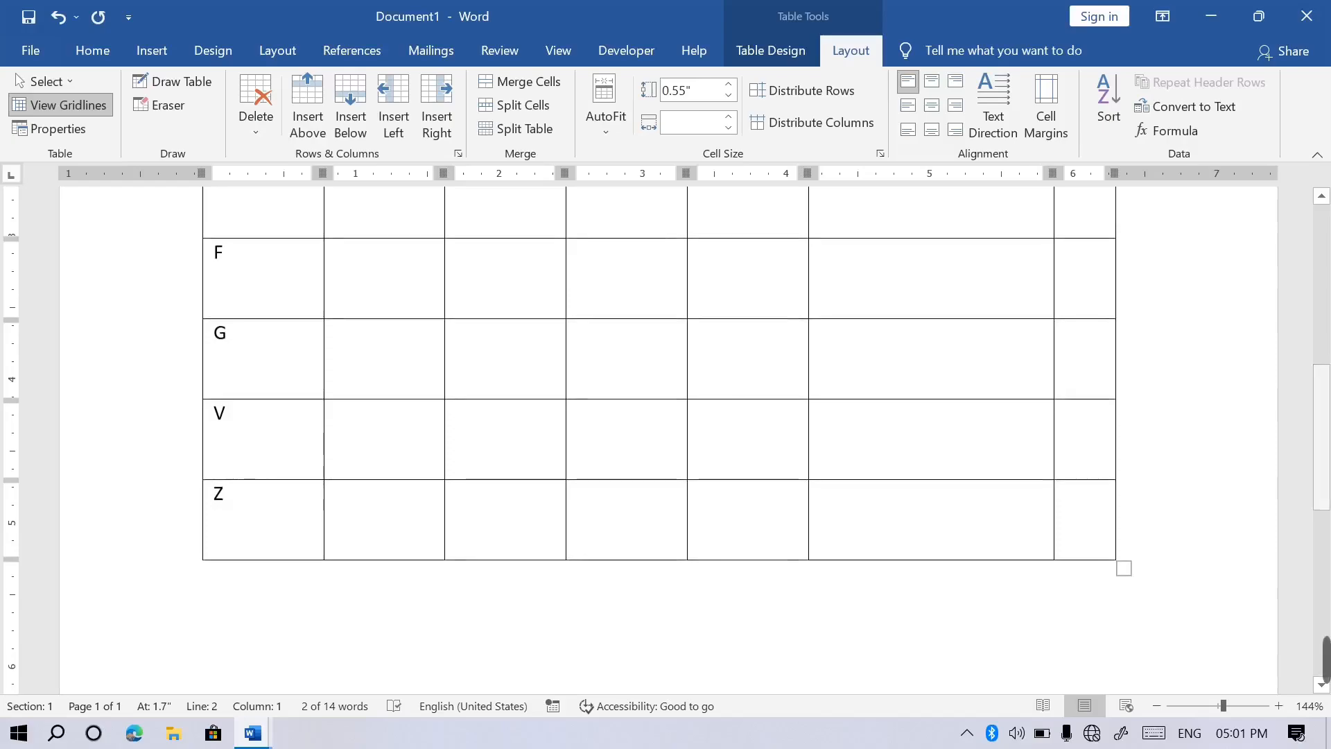
pyautogui.scroll(5, 658, 440)
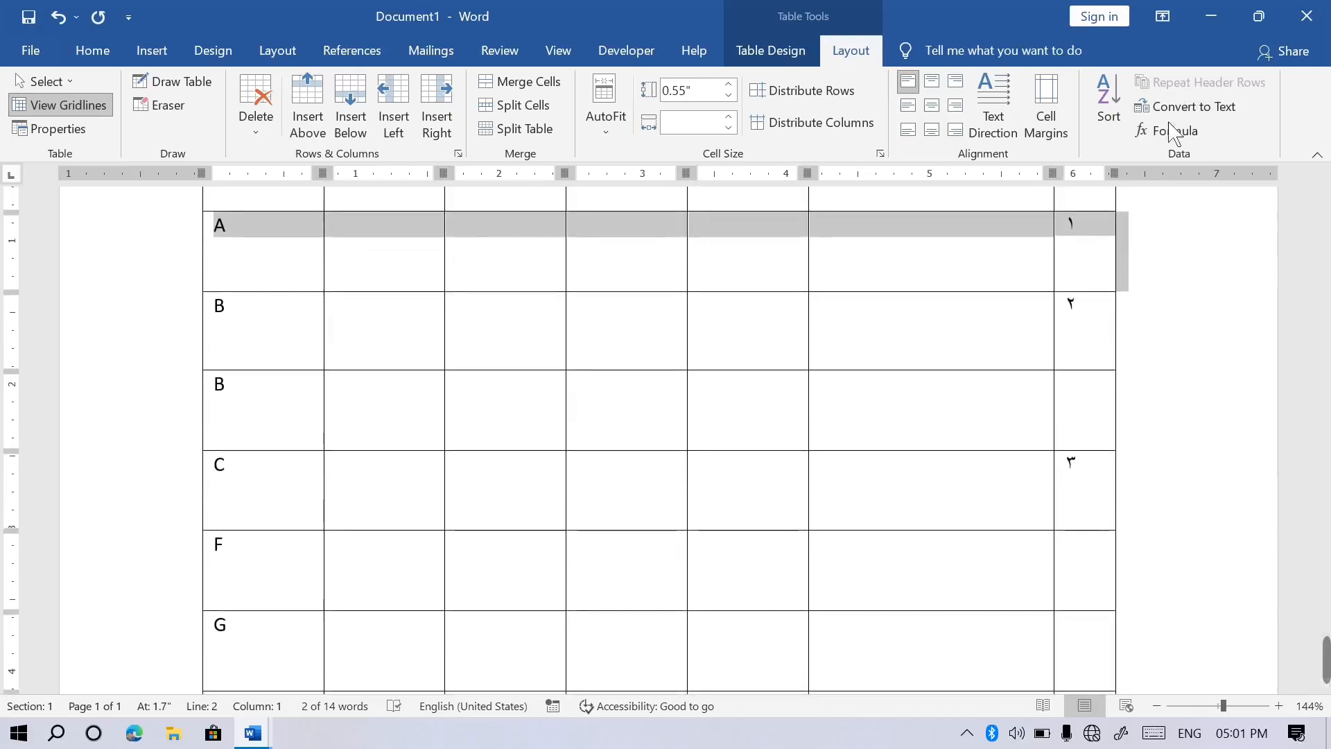
pyautogui.scroll(3, 666, 443)
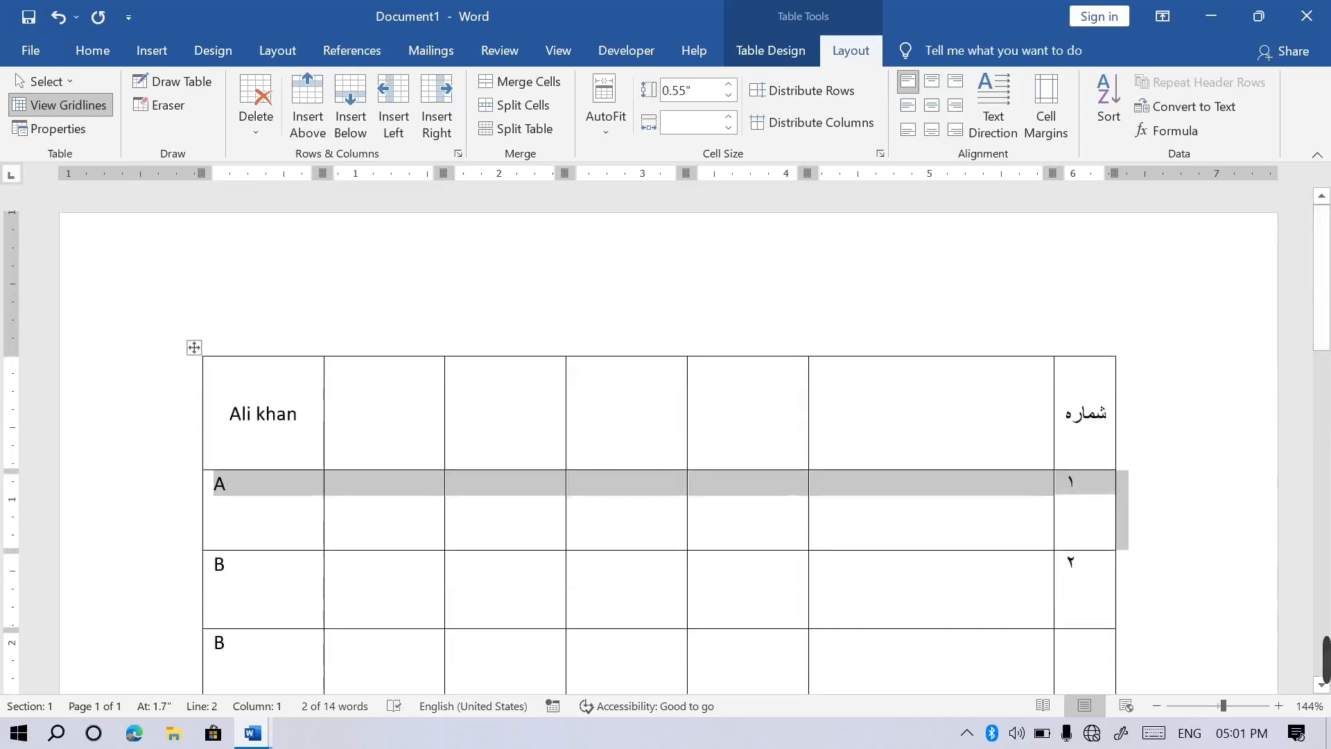
pyautogui.moveTo(254, 736)
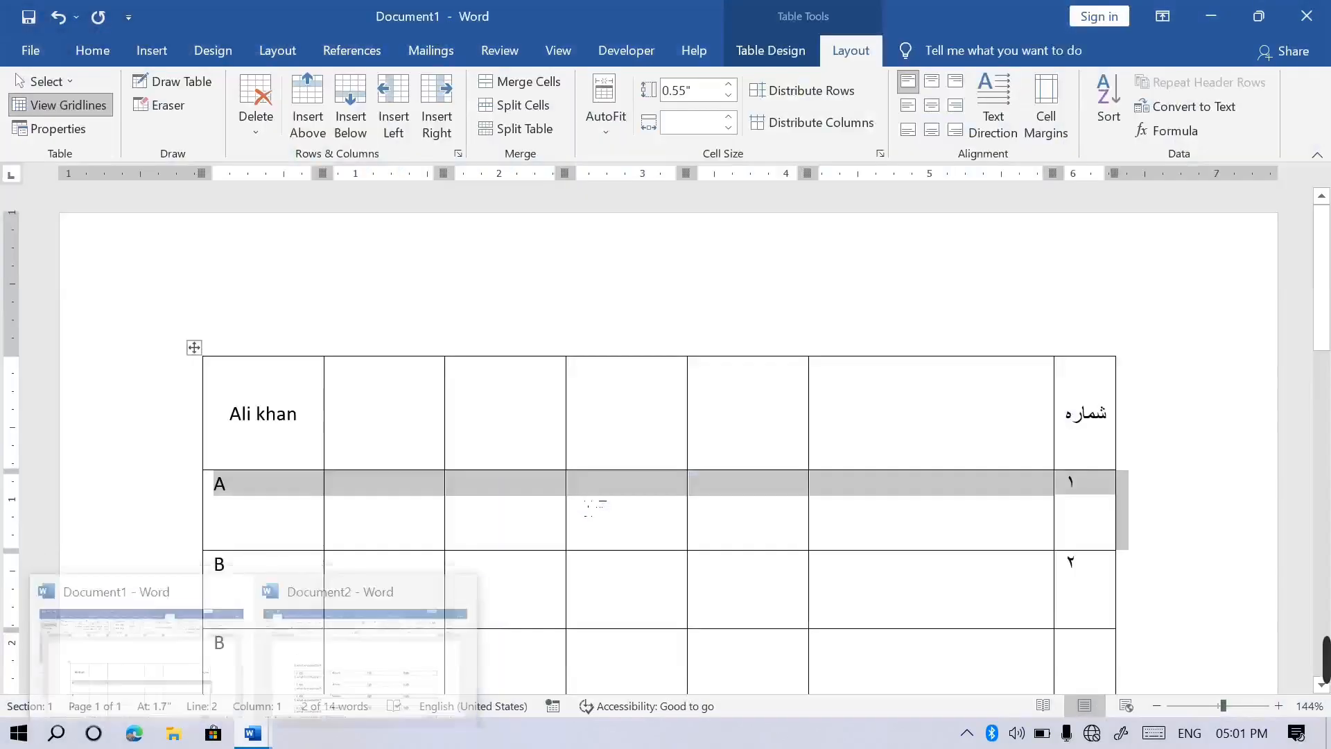
pyautogui.hotkey('ctrl', 'n')
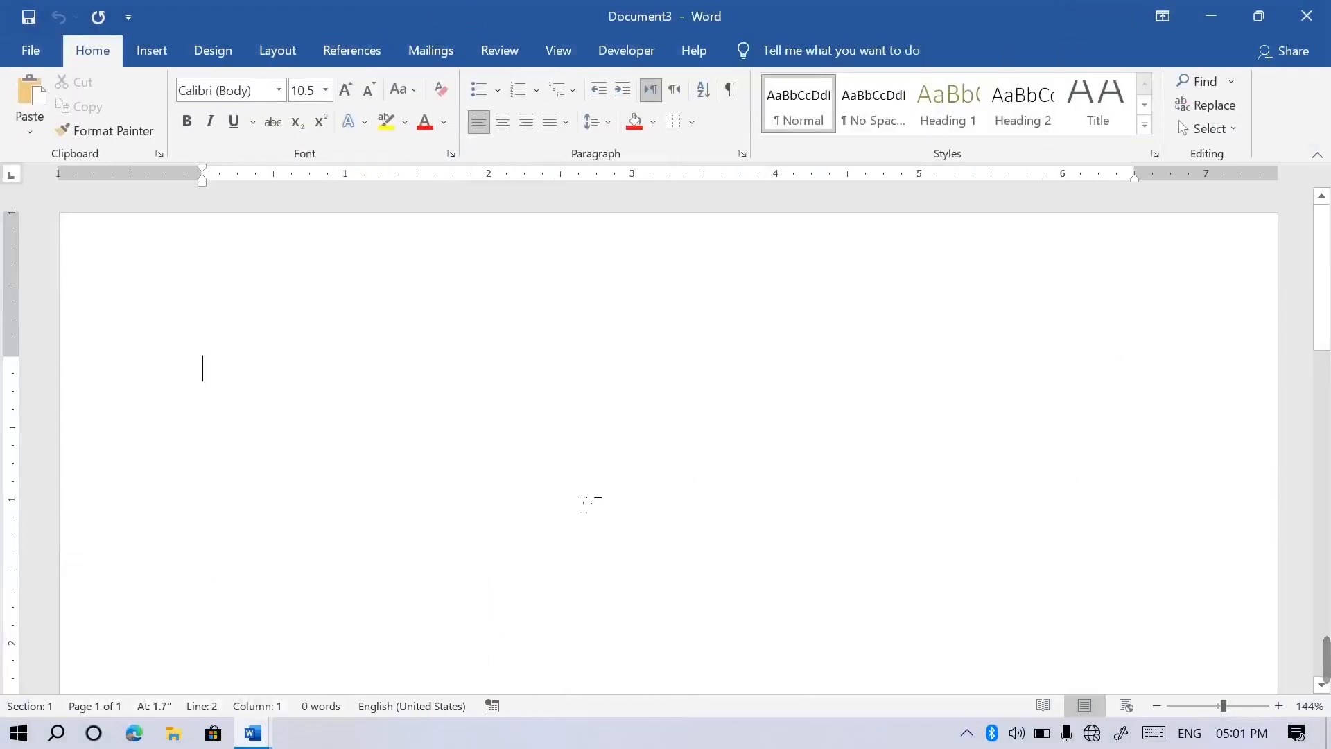
# Insert a table of 10 columns and 200 rows through the Insert Table dialog.
pyautogui.click(154, 53)
pyautogui.click(156, 139)
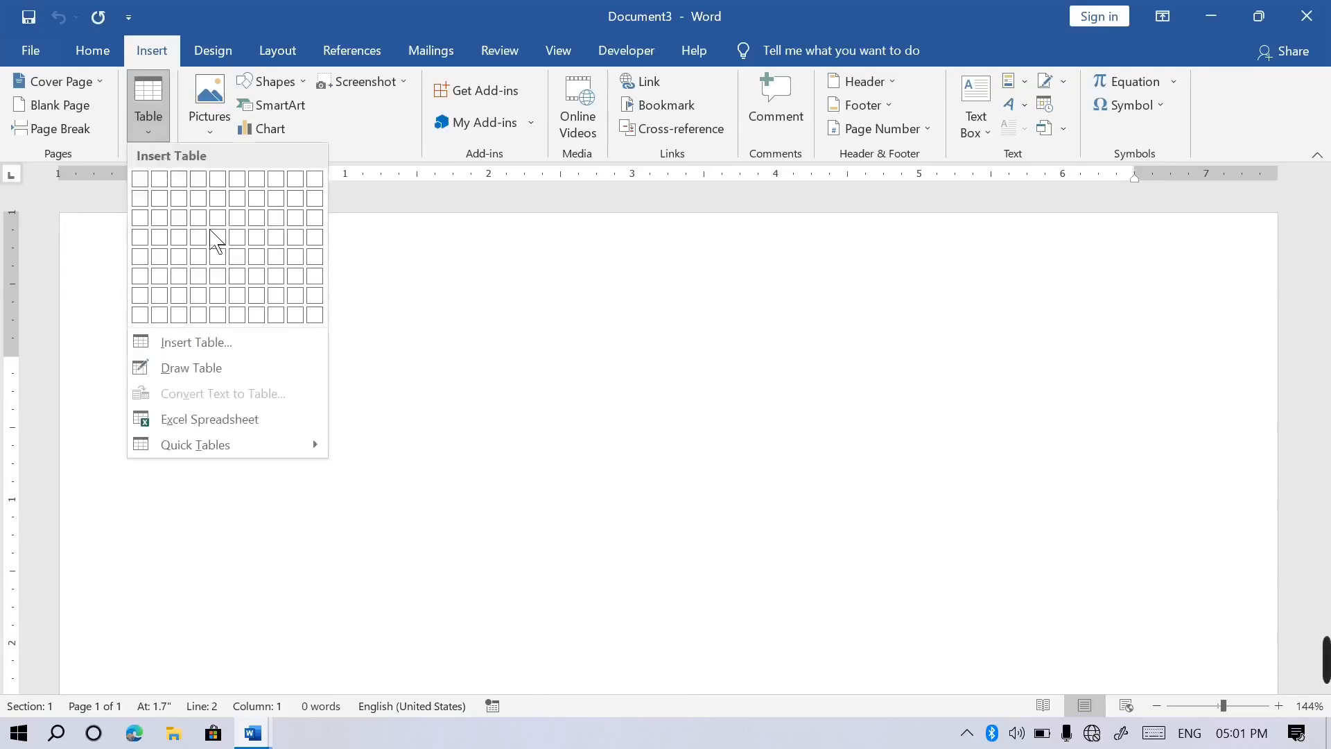
pyautogui.click(219, 350)
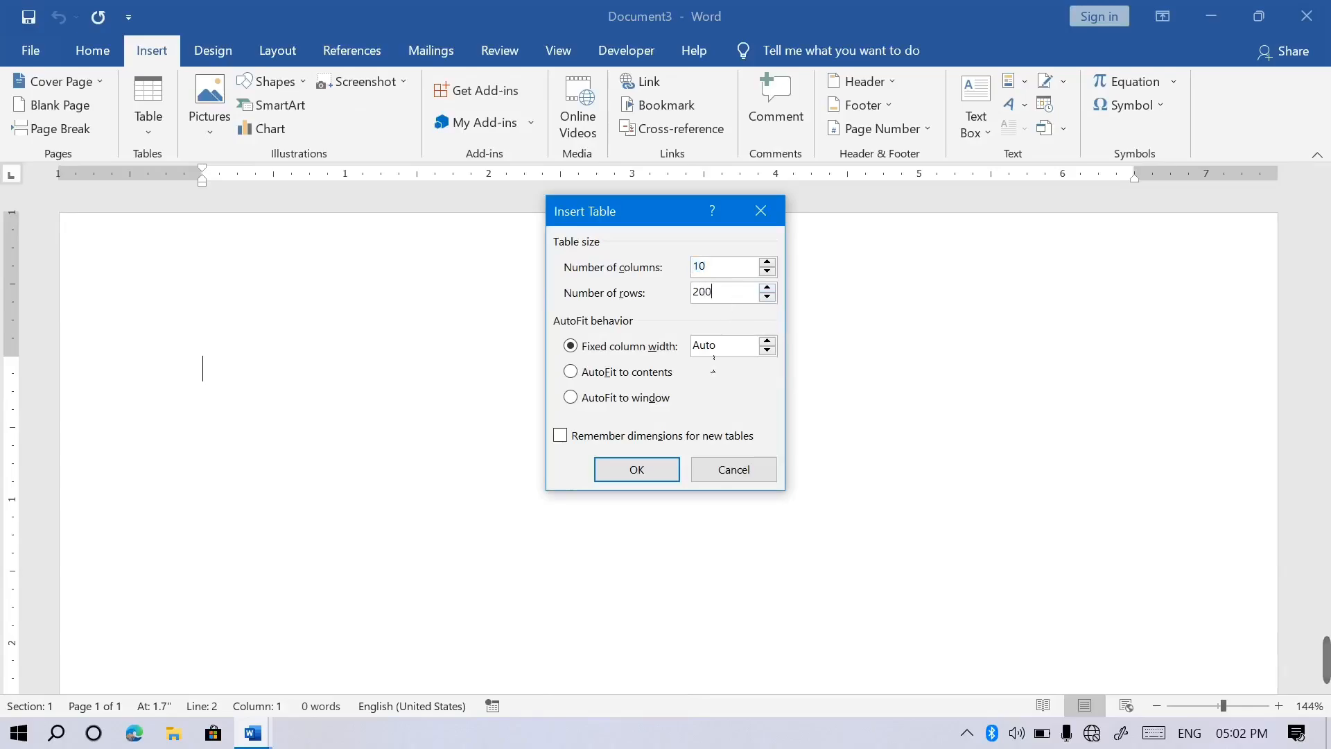
pyautogui.click(632, 474)
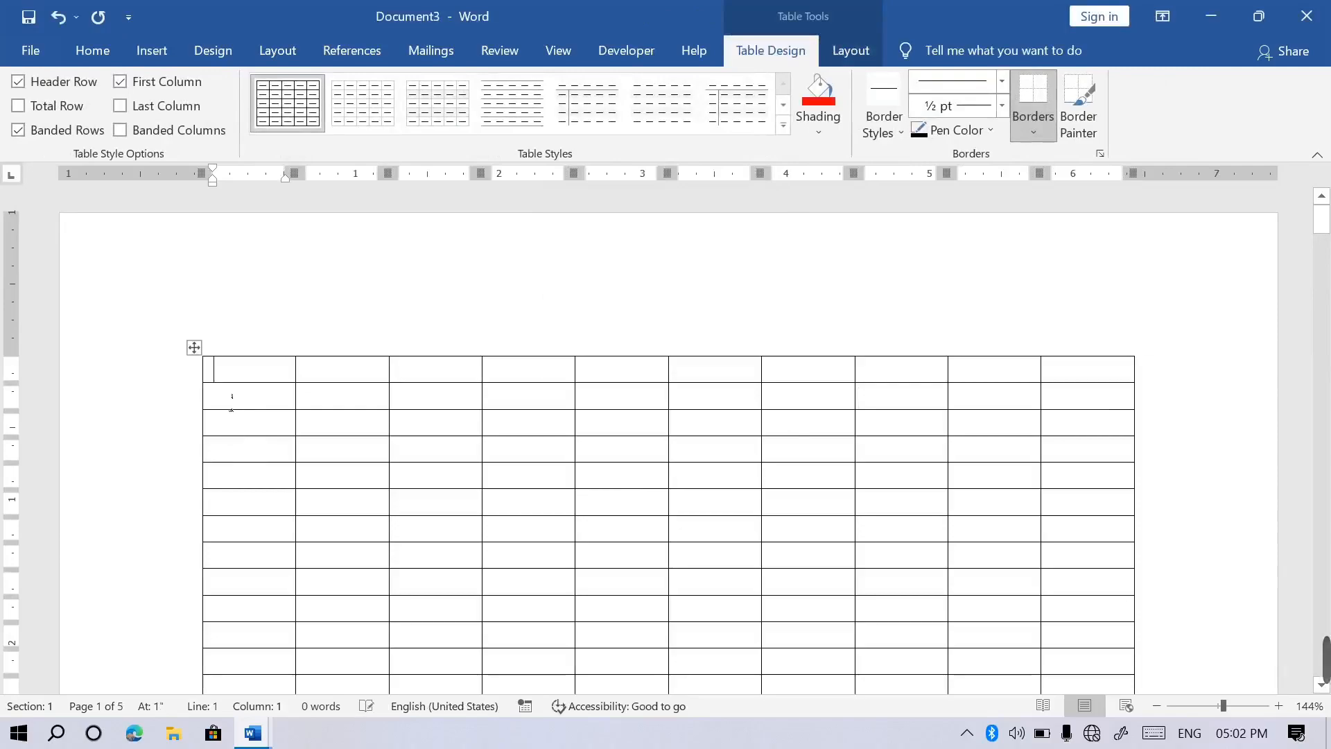
# Type the first headings No, Name, Father name and Post across the top row.
pyautogui.write('no')
pyautogui.press('Tab')
pyautogui.write('name')
pyautogui.press('Tab')
pyautogui.write('father na e')
pyautogui.press('BackSpace')
pyautogui.write('me')
pyautogui.press('Tab')
pyautogui.write('post')
pyautogui.press('Tab')
# Fill in the remaining headings Salary, P number, Work ph, Fee, Er and re.
pyautogui.write('q')
pyautogui.write('alary')
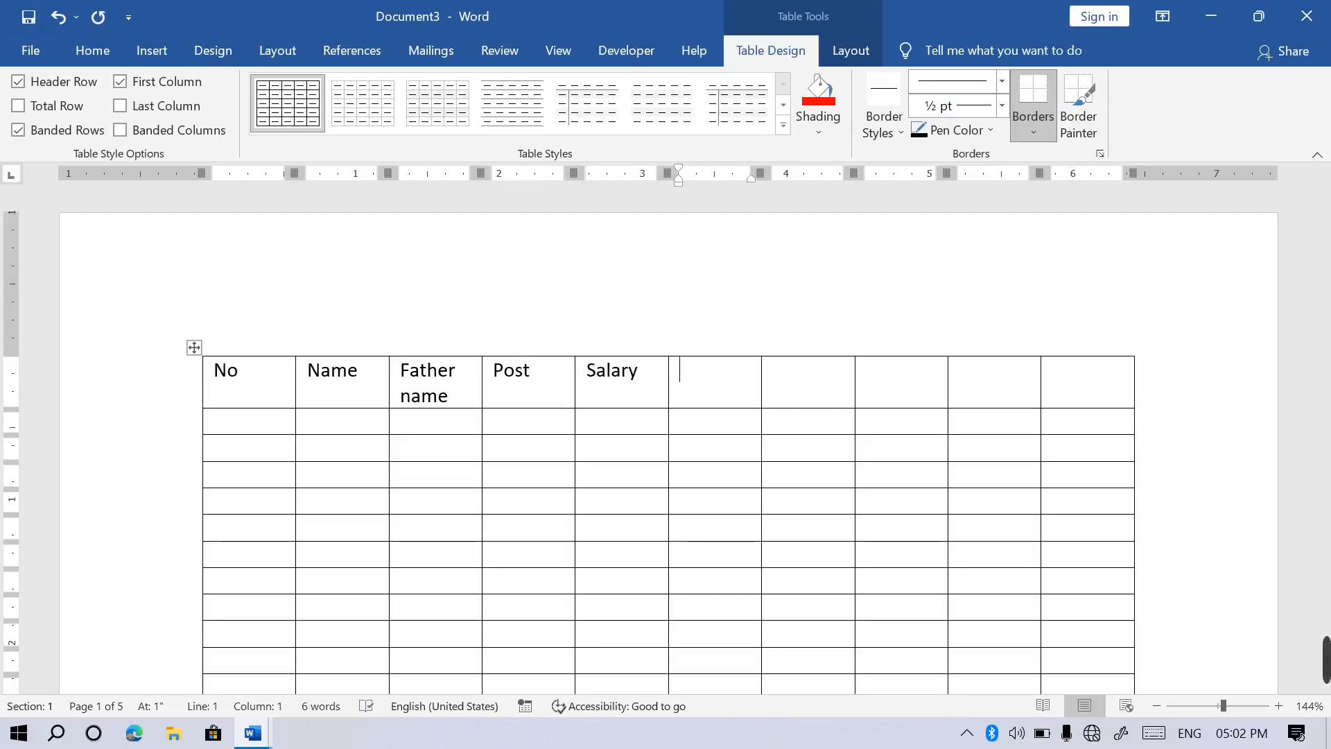
pyautogui.write('p number')
pyautogui.press('Tab')
pyautogui.write('w ')
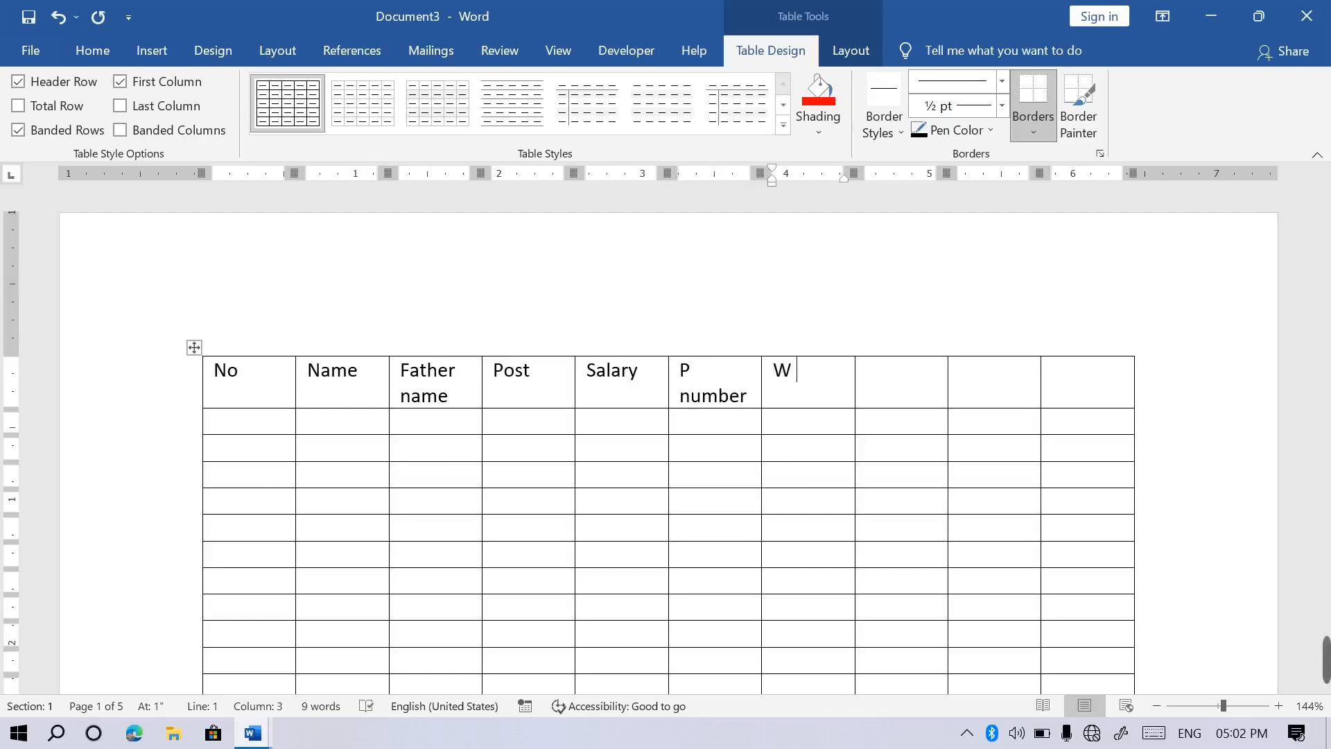
pyautogui.write('ork po')
pyautogui.press('BackSpace')
pyautogui.write('h')
pyautogui.press('Tab')
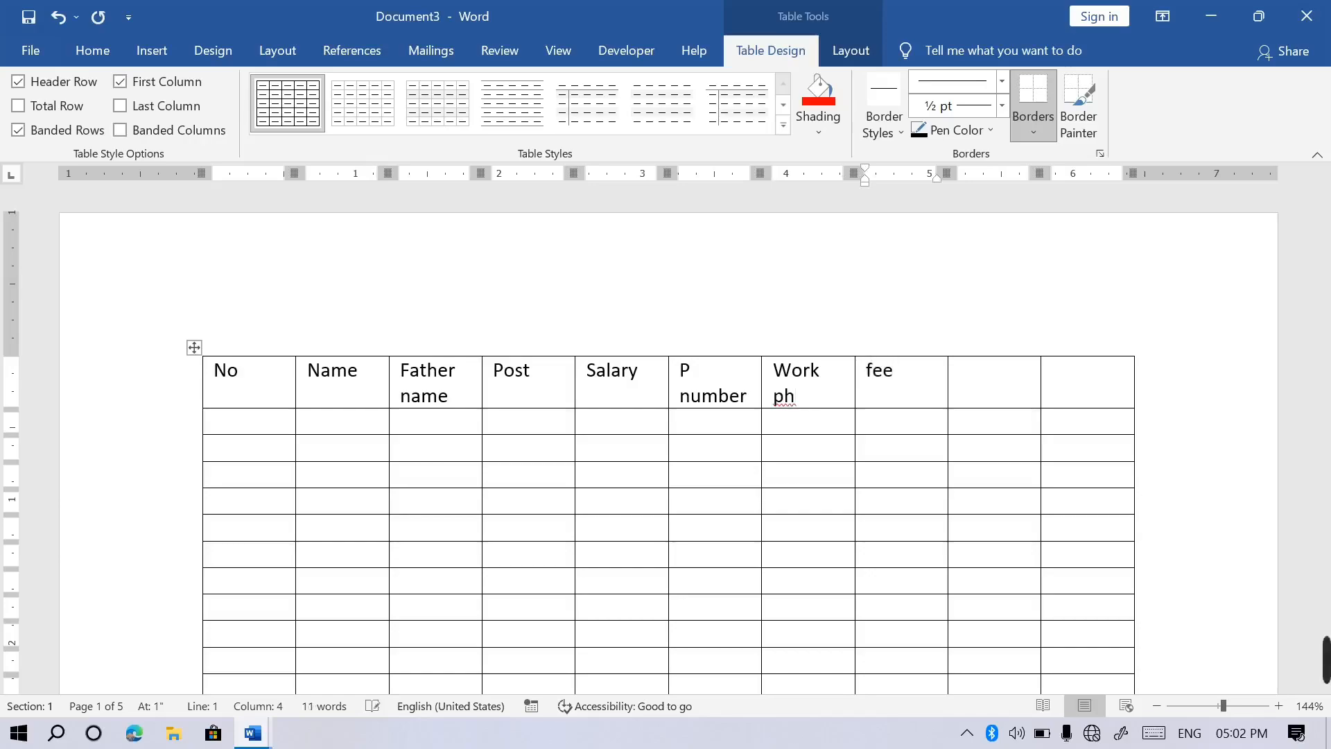
pyautogui.press('Tab')
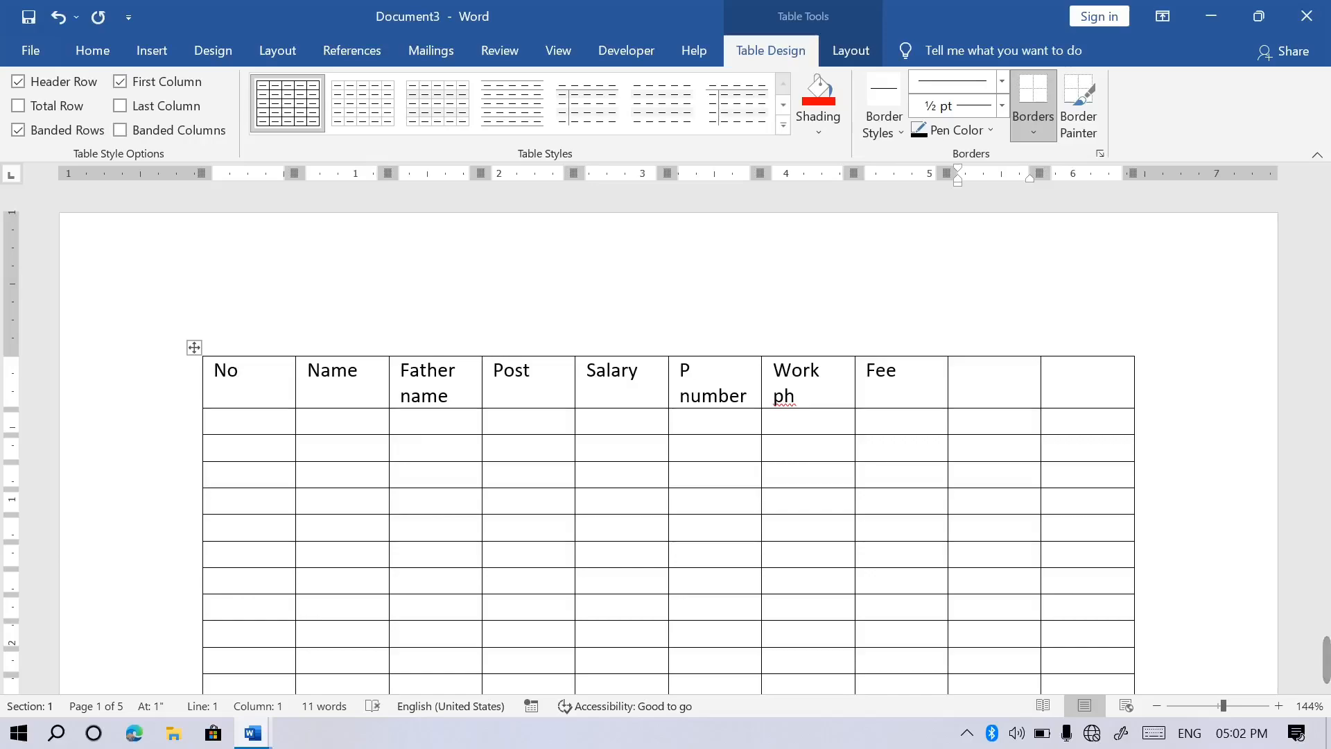
pyautogui.press('Tab')
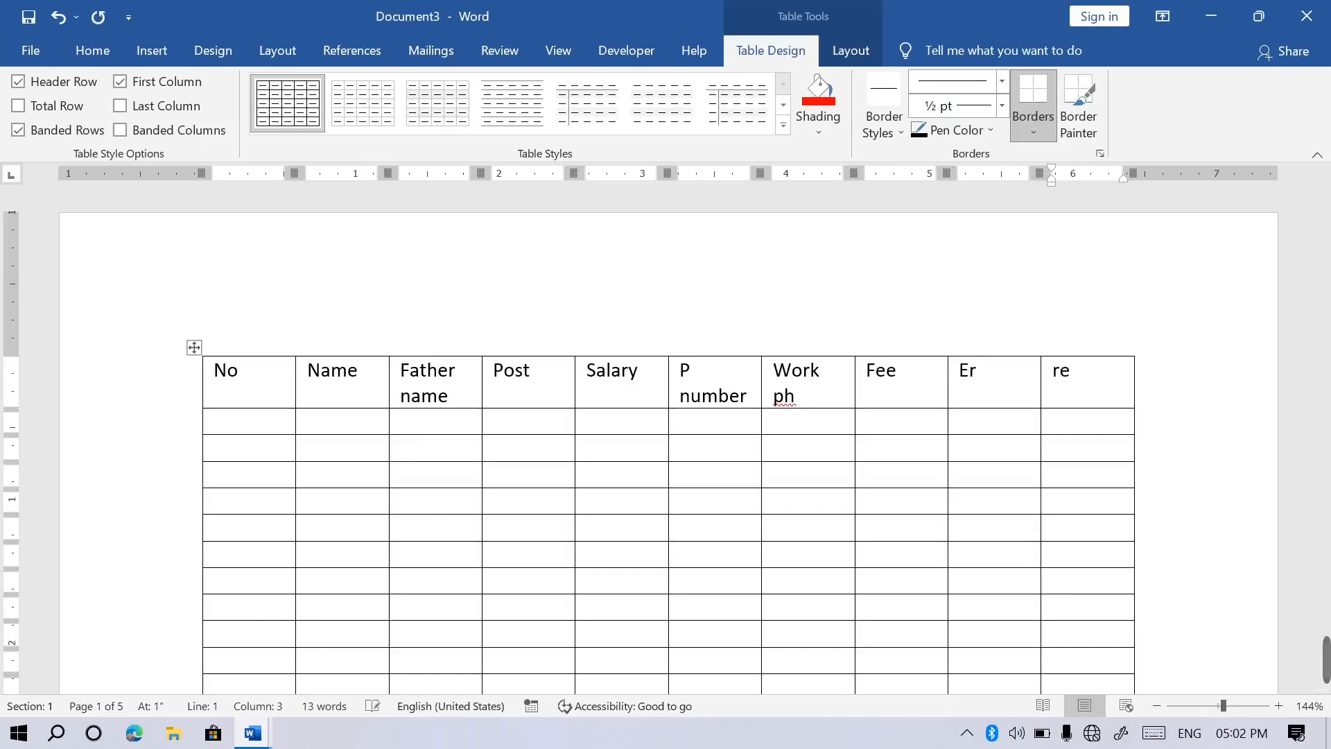
# Select the whole header row and give it a yellow shading.
pyautogui.moveTo(261, 383); pyautogui.dragTo(1104, 390)
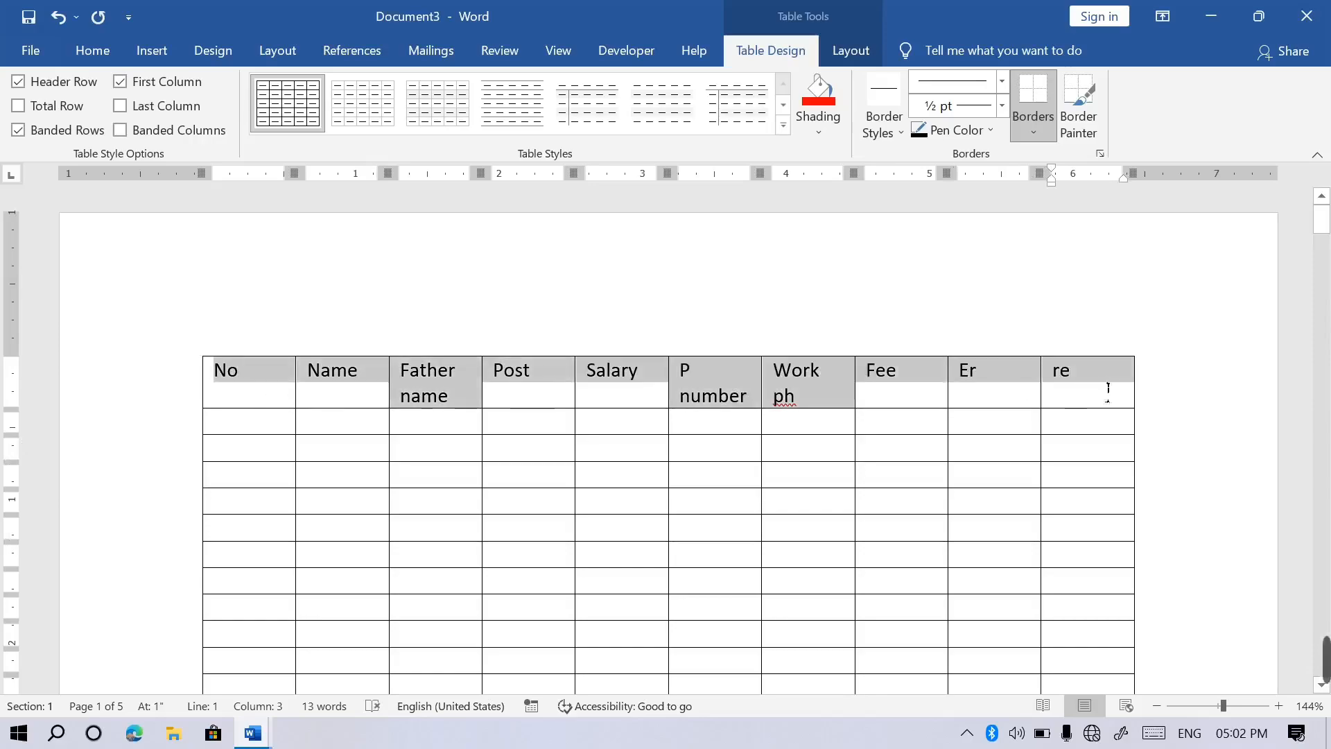
pyautogui.click(820, 130)
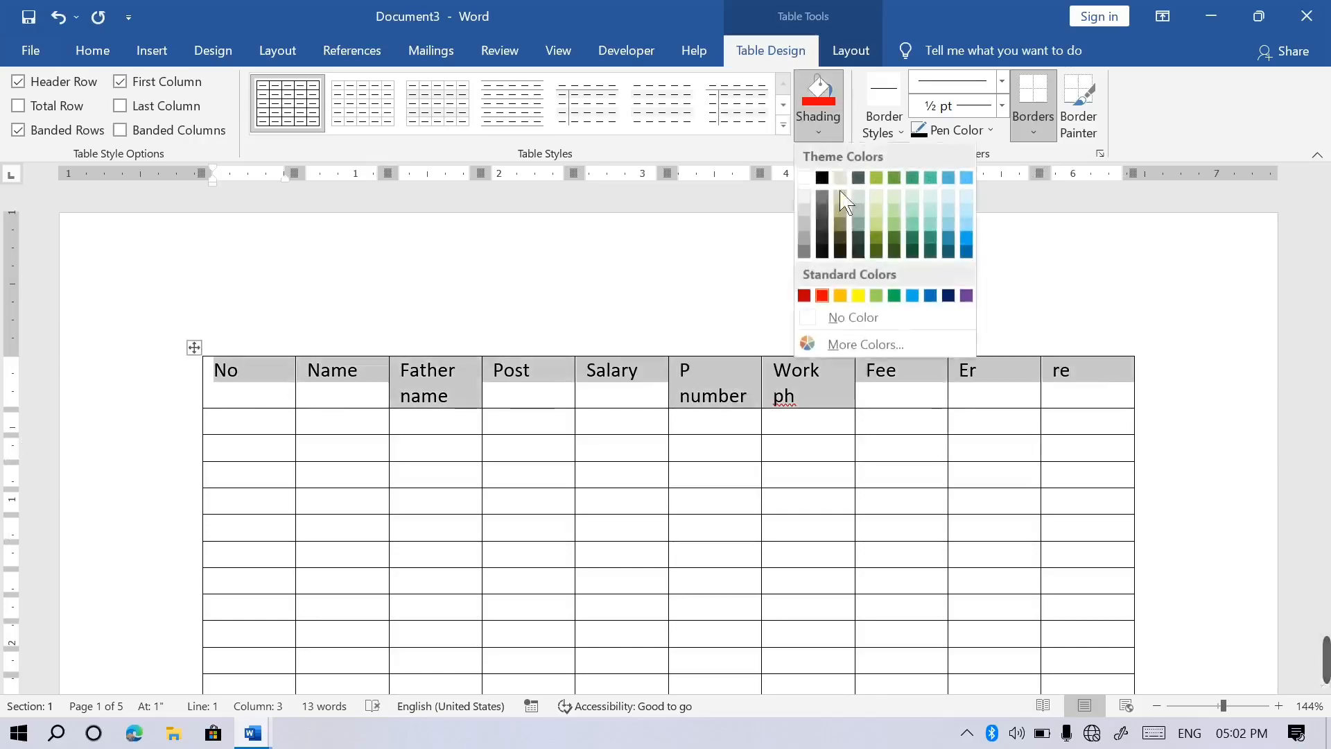
pyautogui.press('Escape')
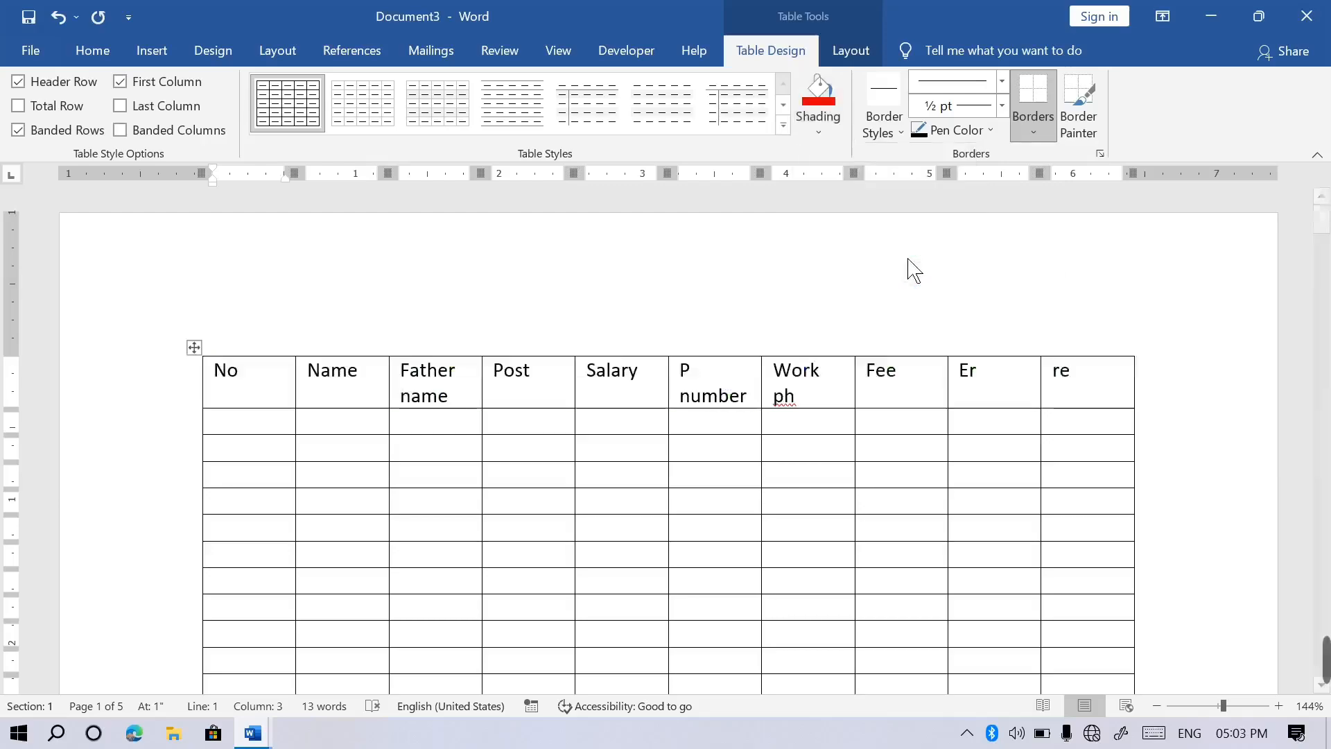
pyautogui.click(820, 131)
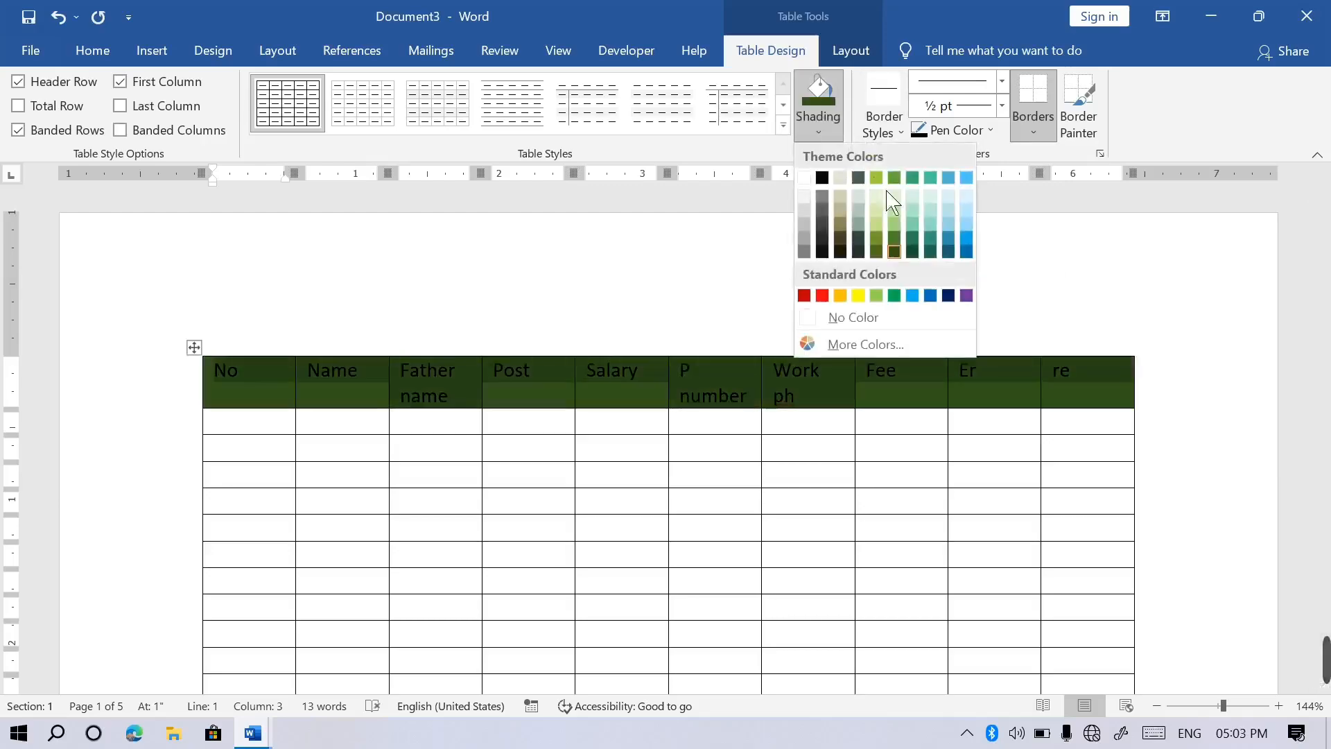
pyautogui.press('Escape')
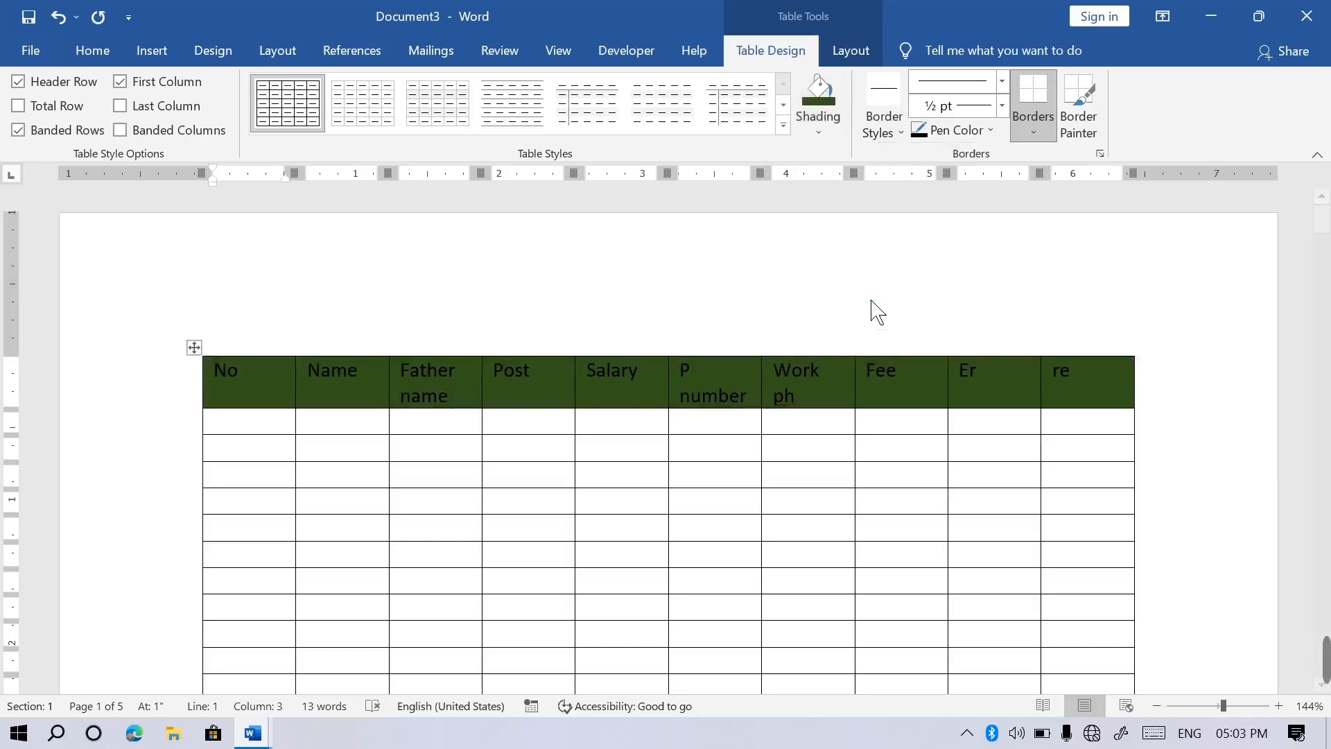
# Centre the headings within their cells and scroll down to page 2.
pyautogui.click(852, 51)
pyautogui.click(933, 105)
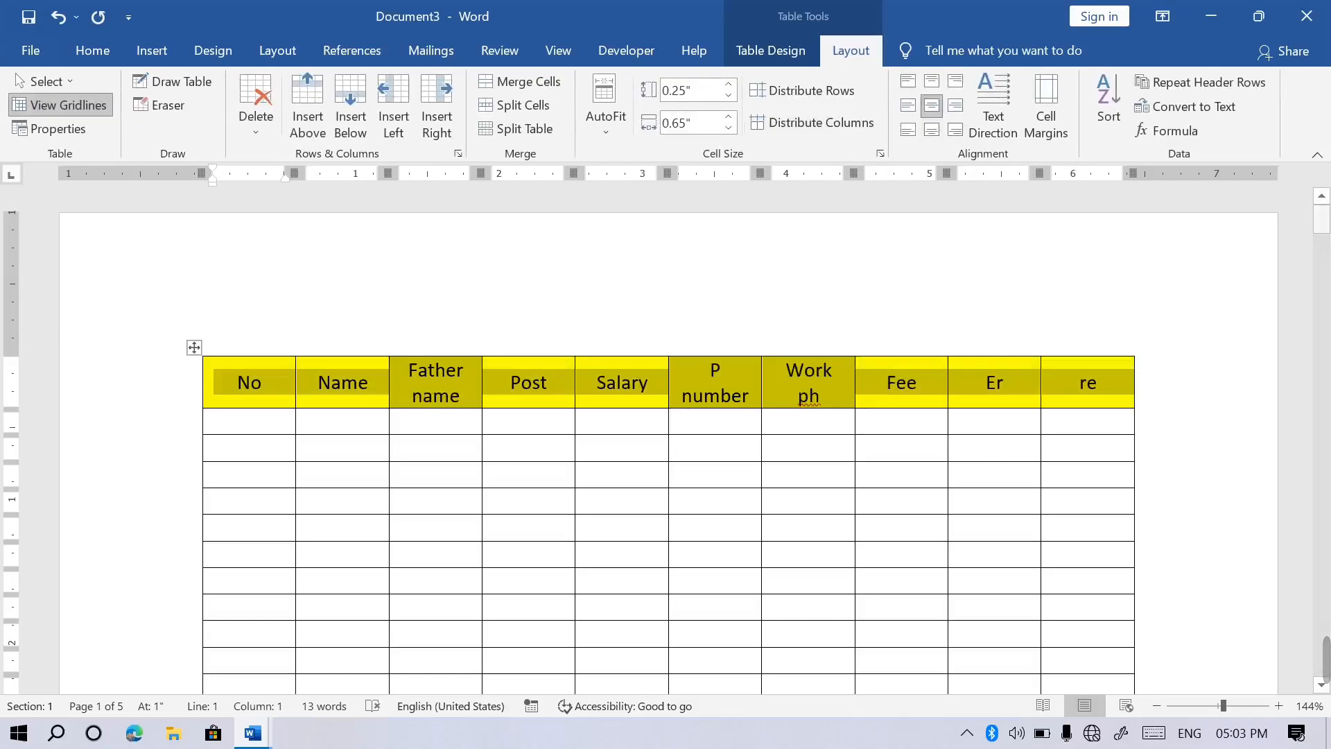
pyautogui.moveTo(1321, 220); pyautogui.dragTo(1321, 304)
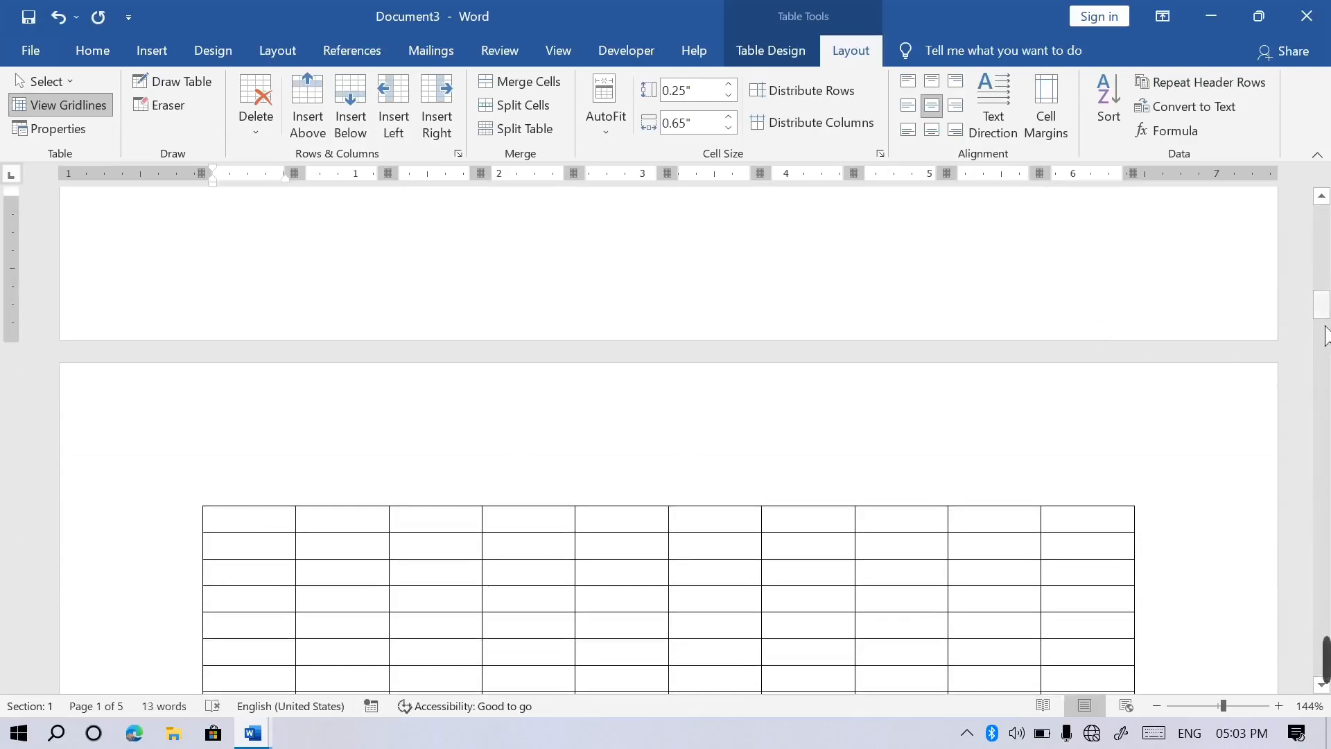
pyautogui.hotkey('ctrl', 'p')
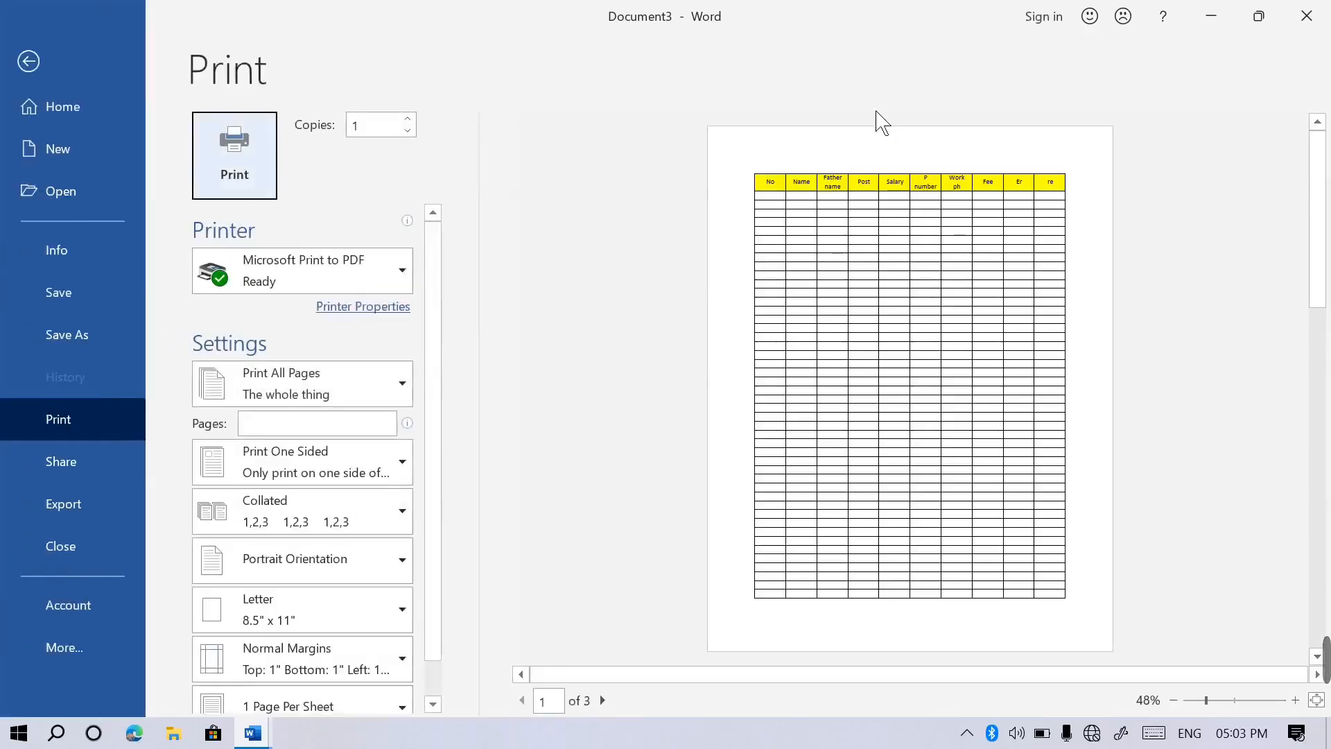
pyautogui.click(603, 700)
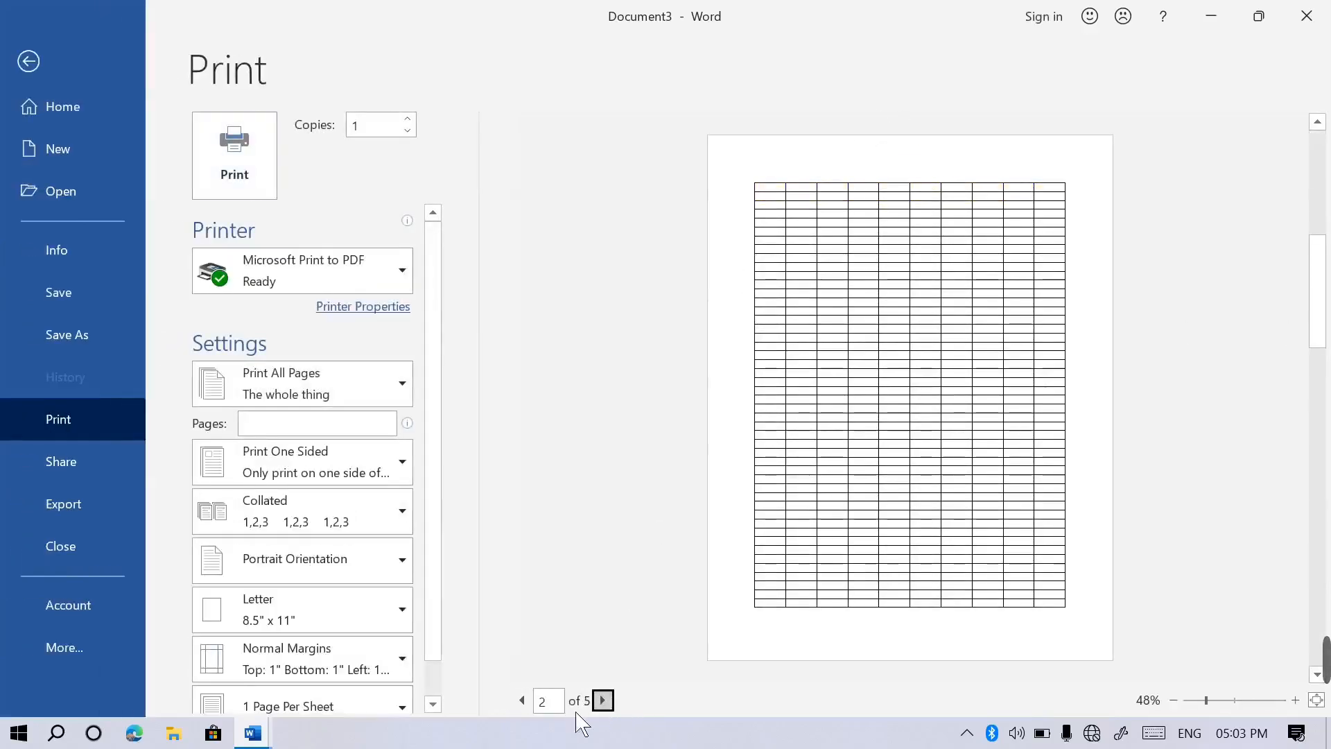
pyautogui.click(522, 700)
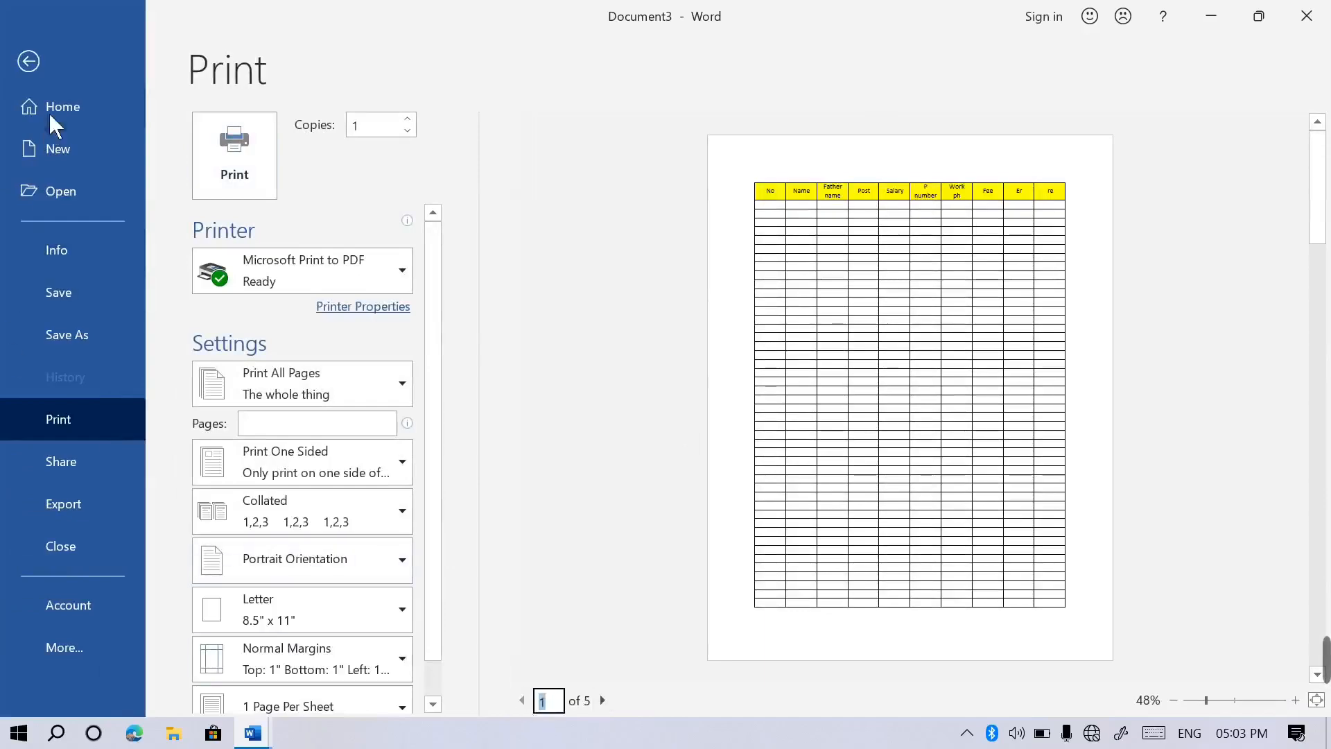
pyautogui.click(29, 61)
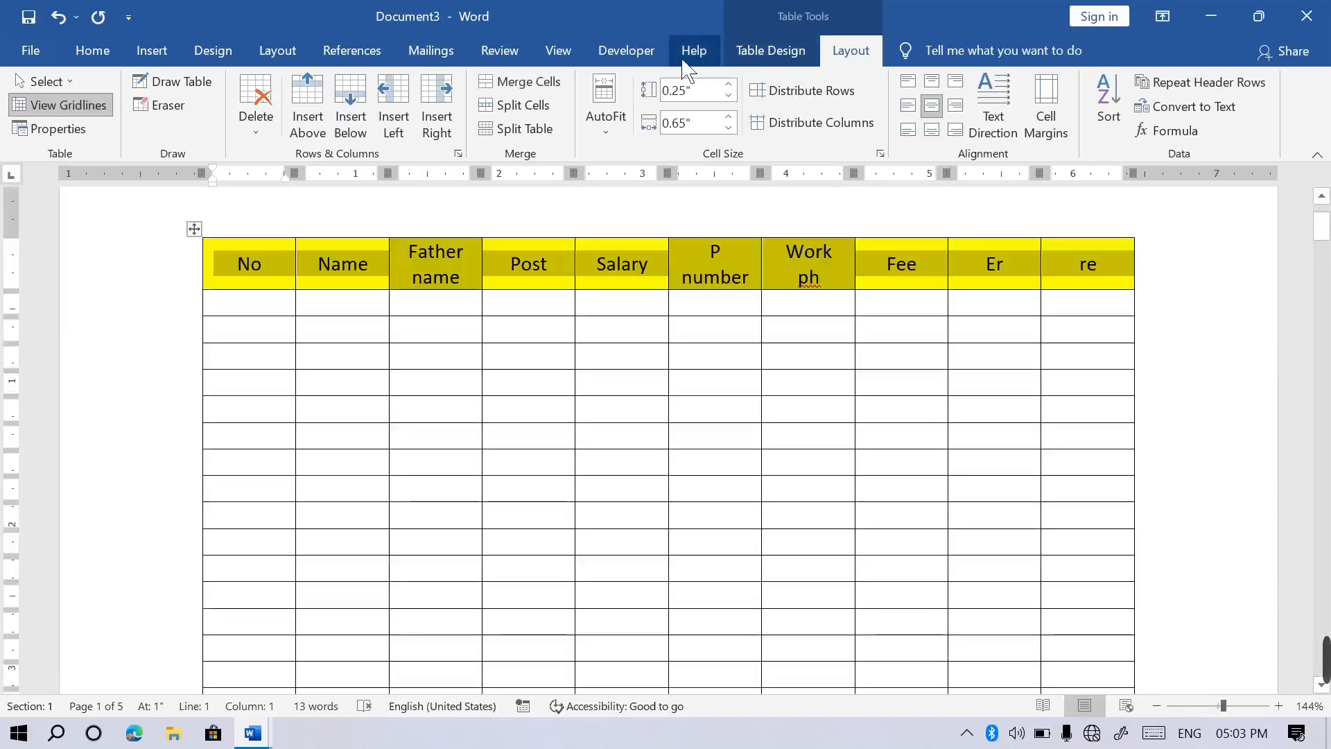
# View multiple pages, make the header row repeat on every page, and start a new document.
pyautogui.click(558, 52)
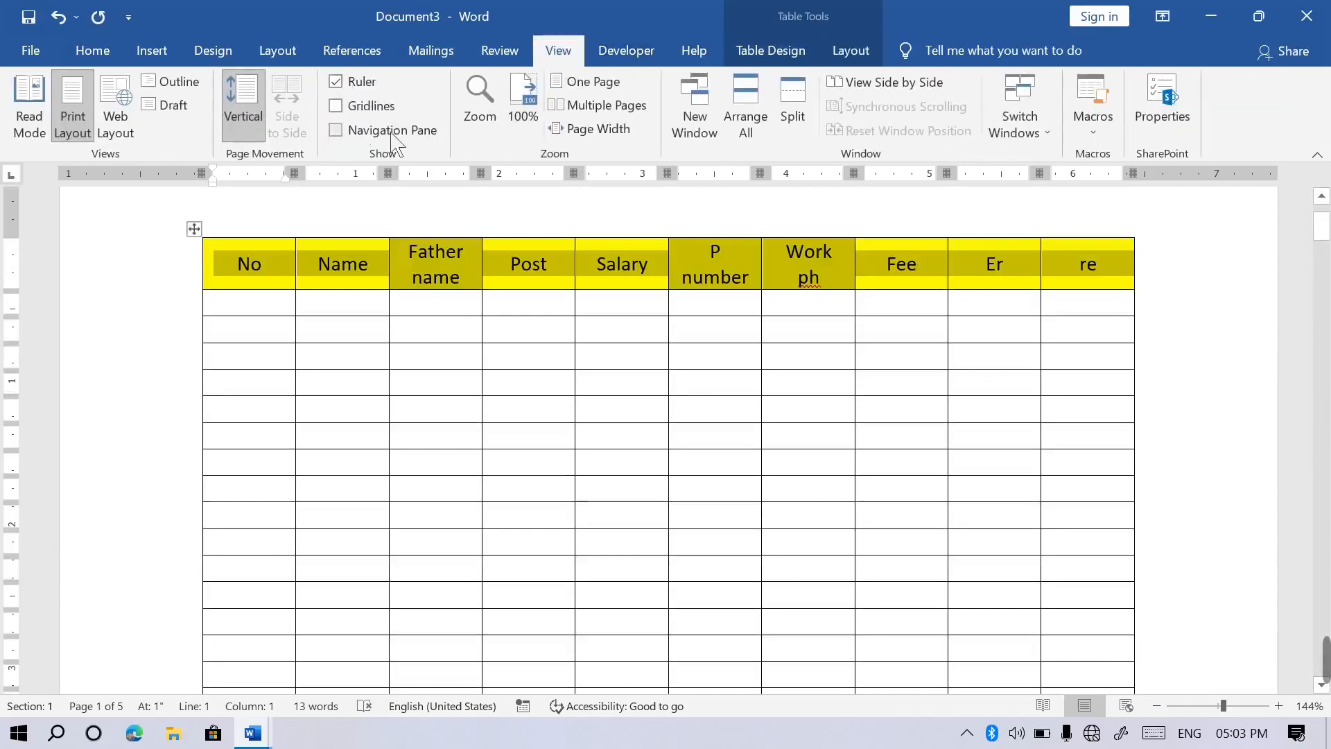
pyautogui.click(619, 111)
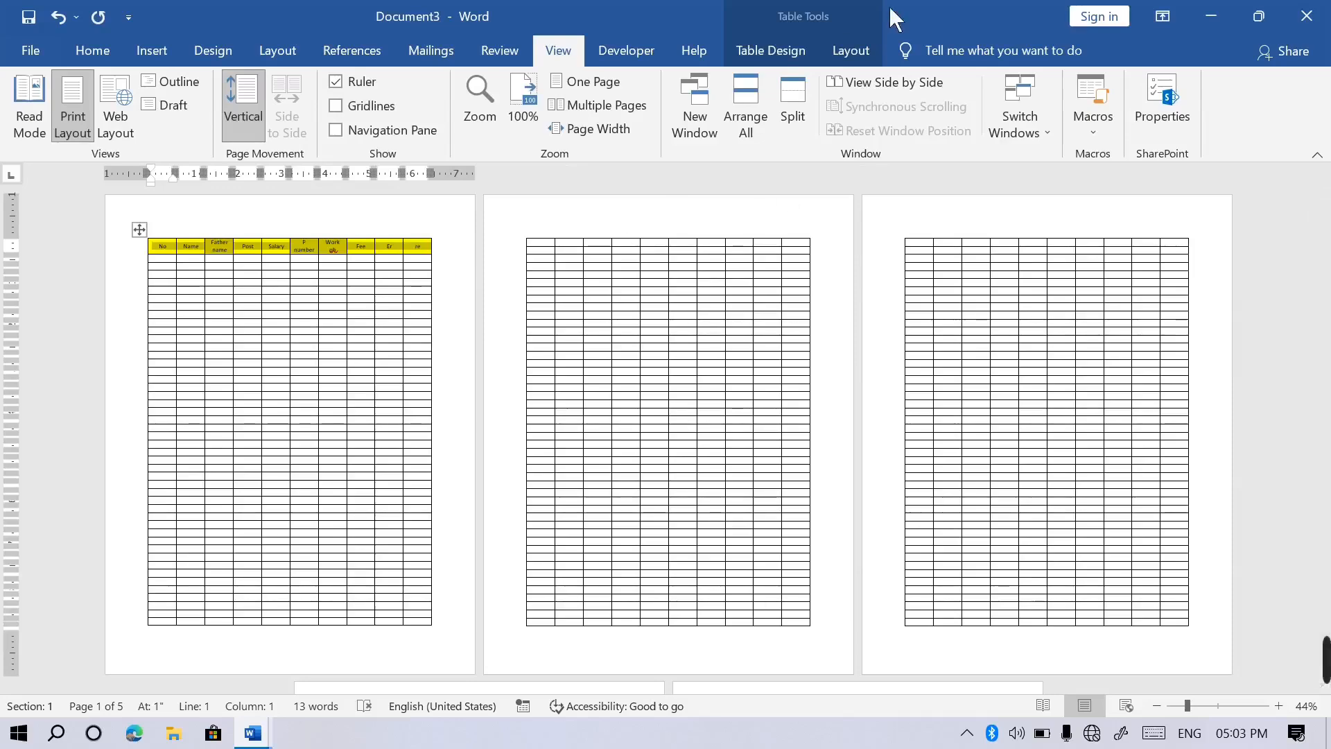
pyautogui.click(854, 54)
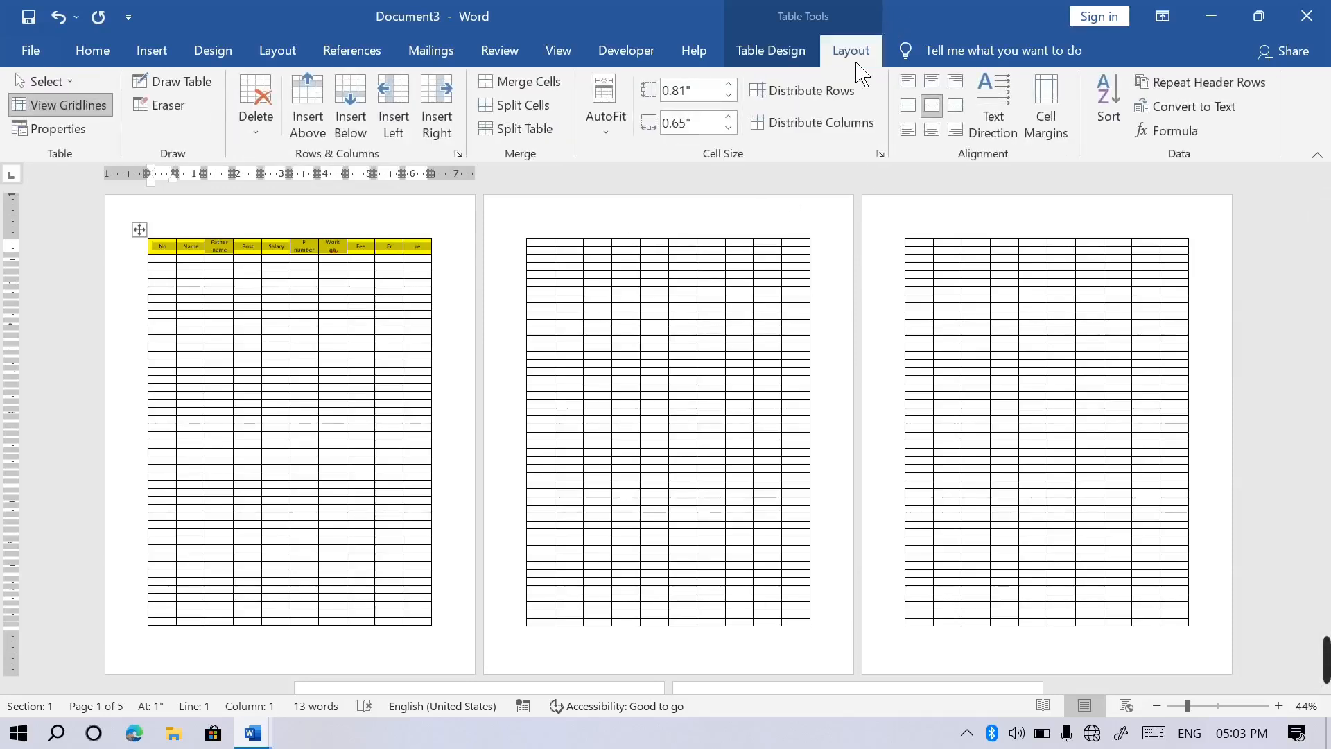
pyautogui.click(1195, 95)
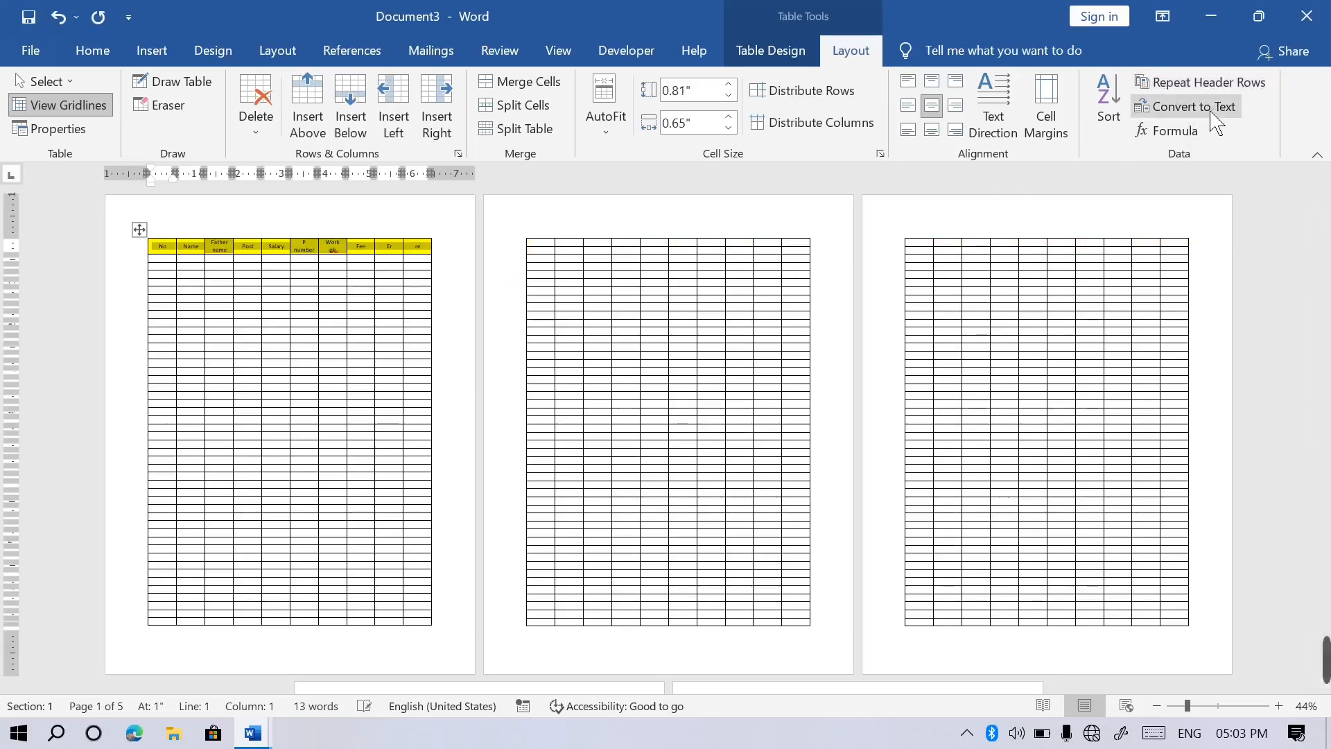
pyautogui.hotkey('ctrl', 'n')
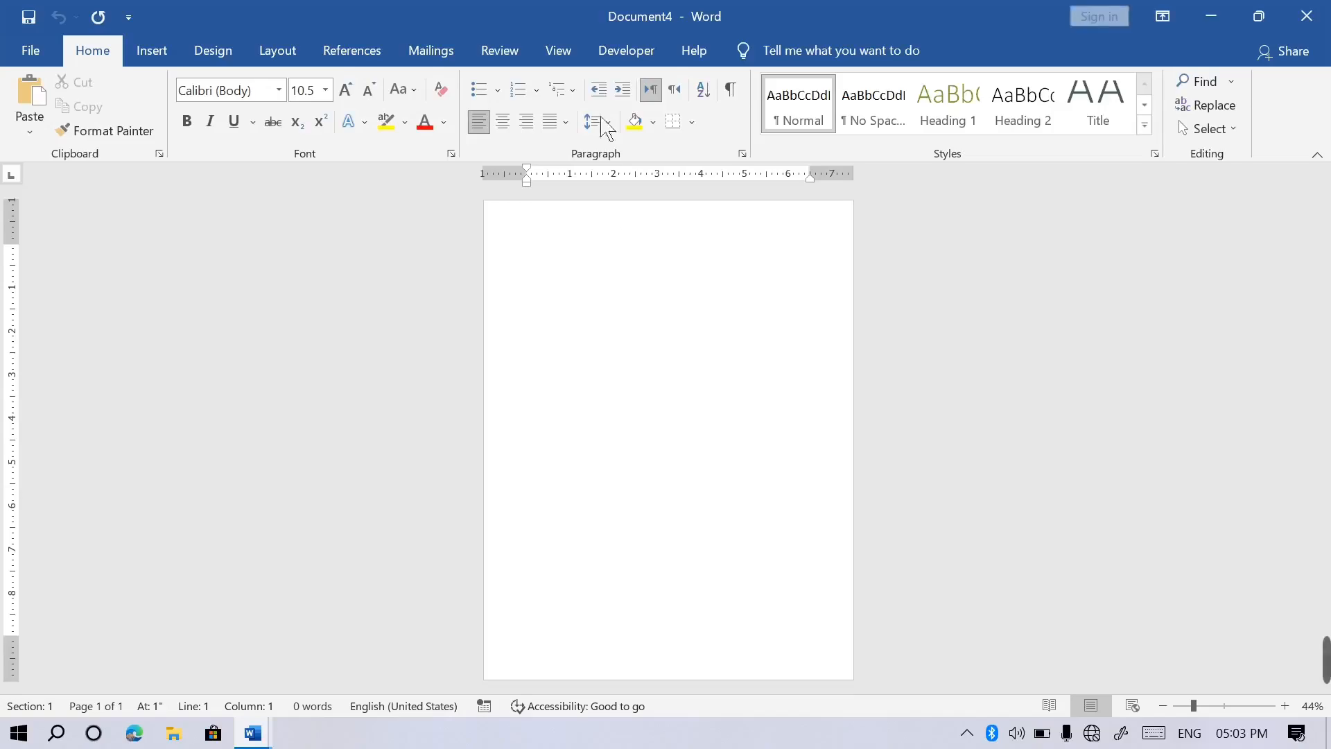
# At page width, type tab-separated headings Name, salry, no and two name rows with salaries 290 and 129.
pyautogui.click(565, 59)
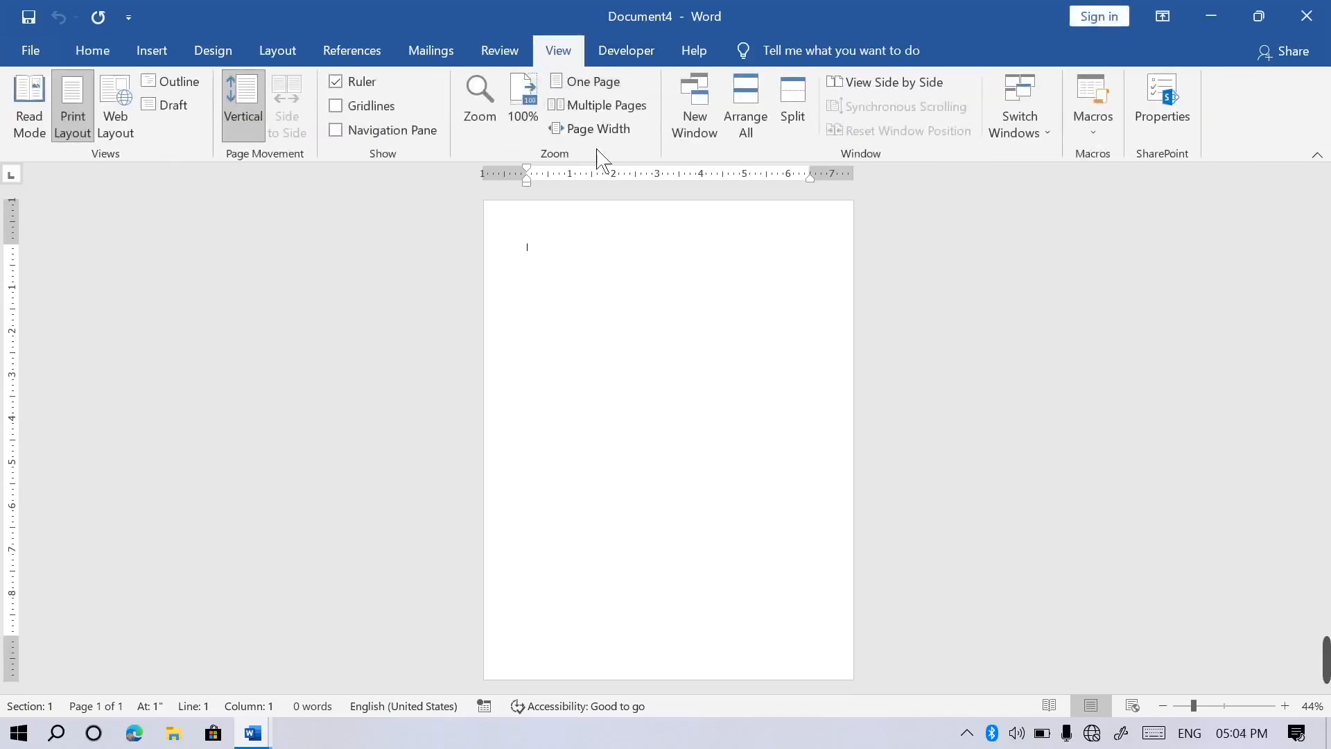
pyautogui.click(621, 129)
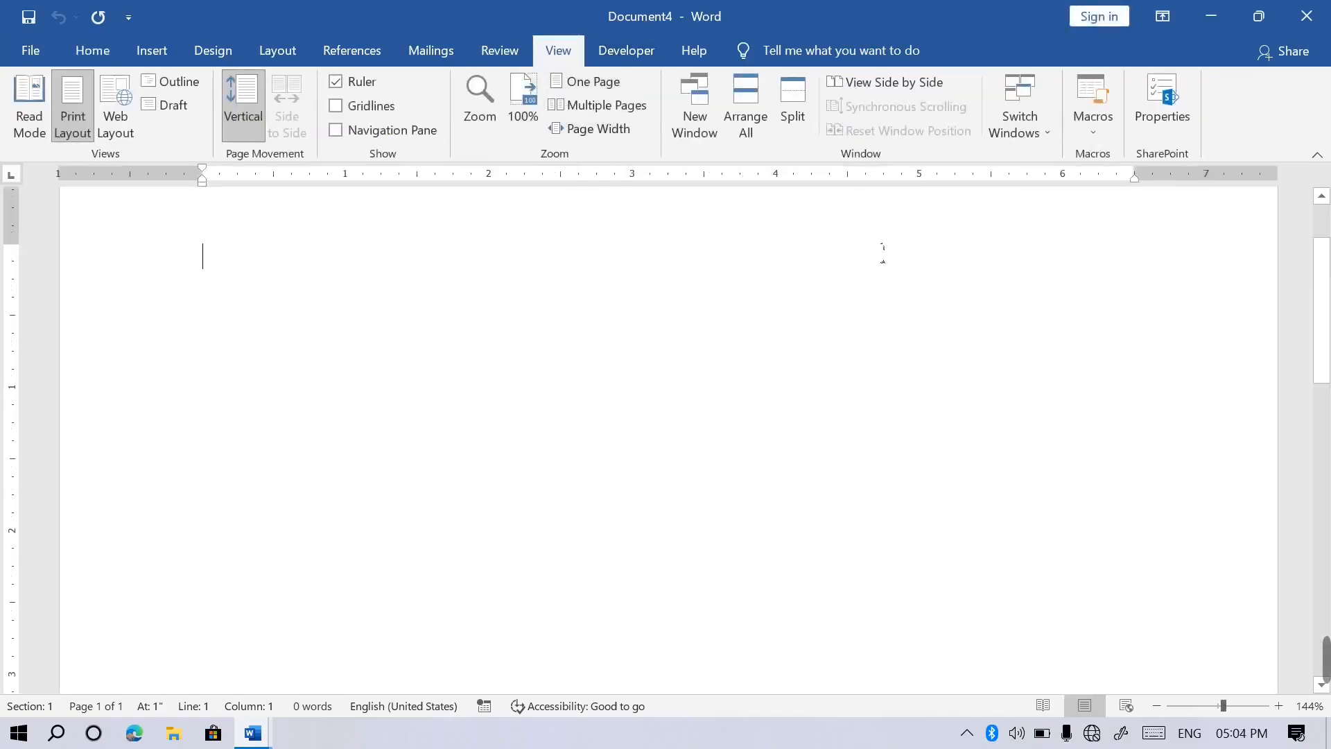
pyautogui.click(151, 60)
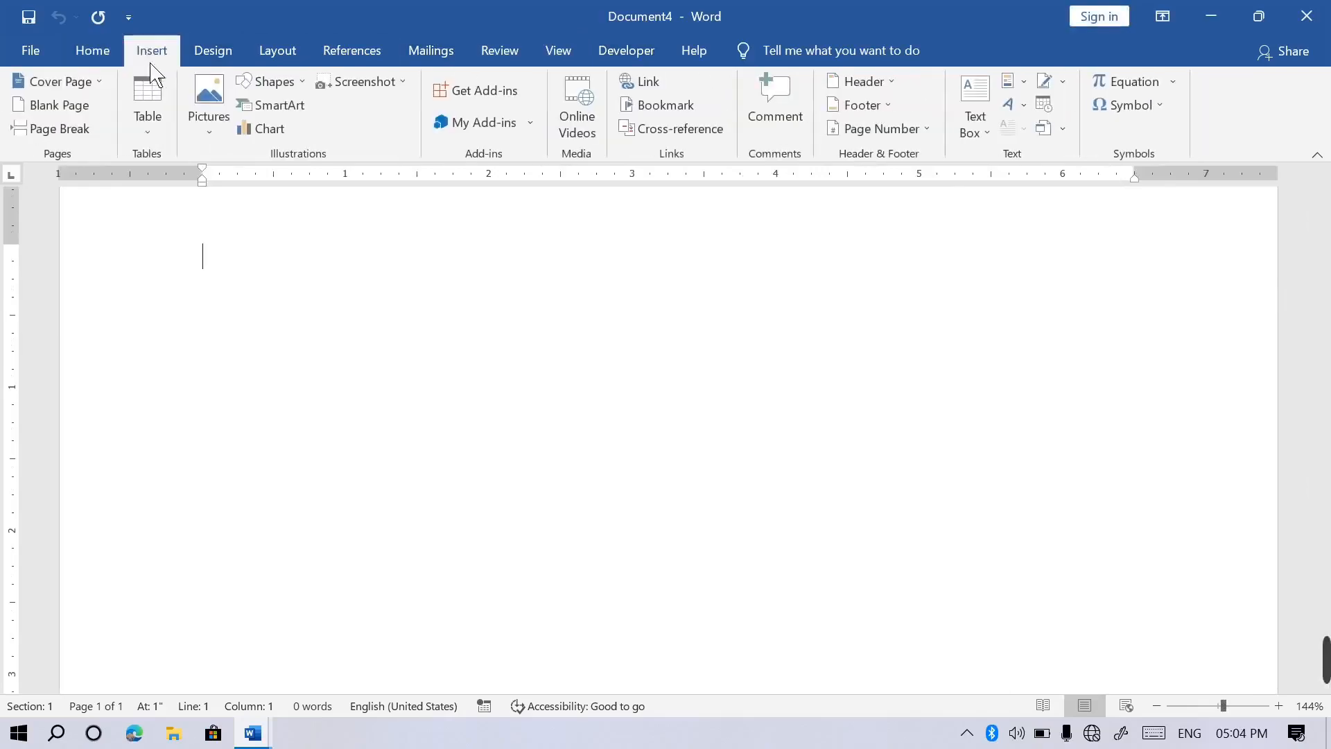
pyautogui.write('name')
pyautogui.press('Tab')
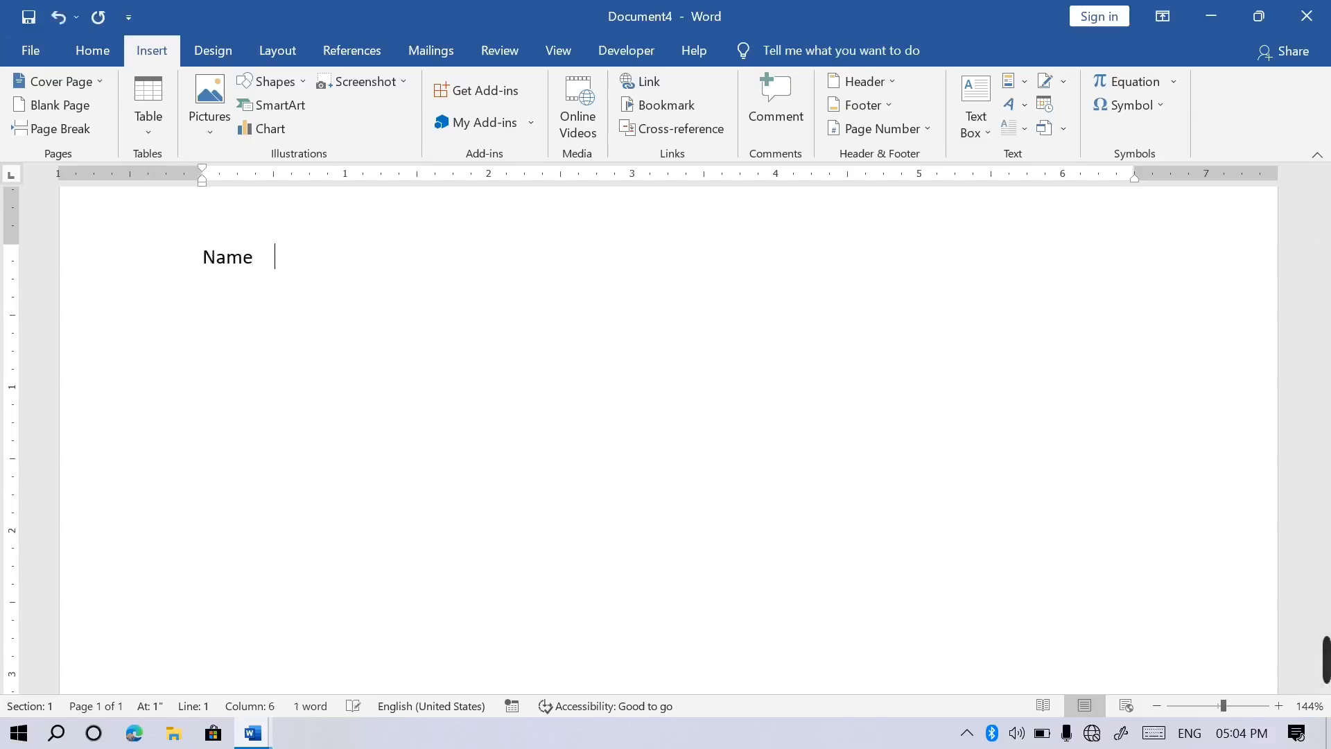
pyautogui.write('sal')
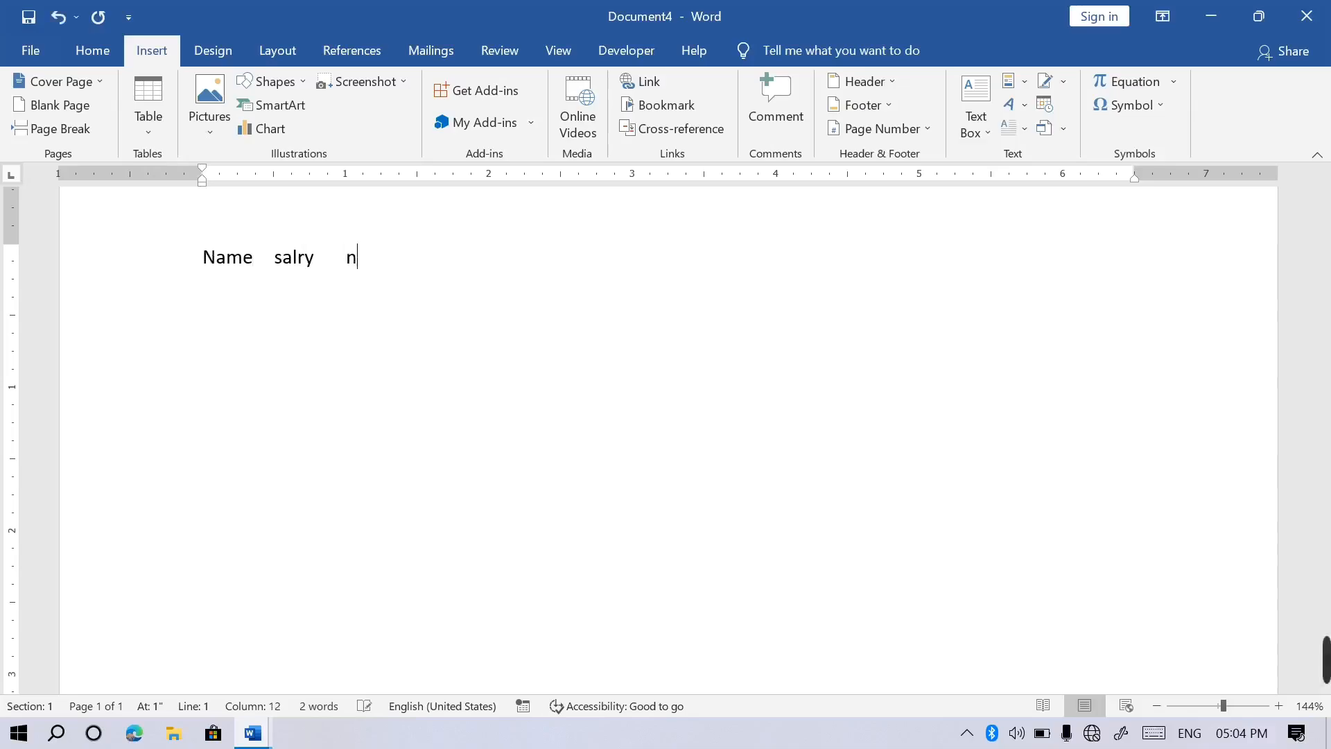
pyautogui.press('Return')
pyautogui.write('ali')
pyautogui.press('Tab')
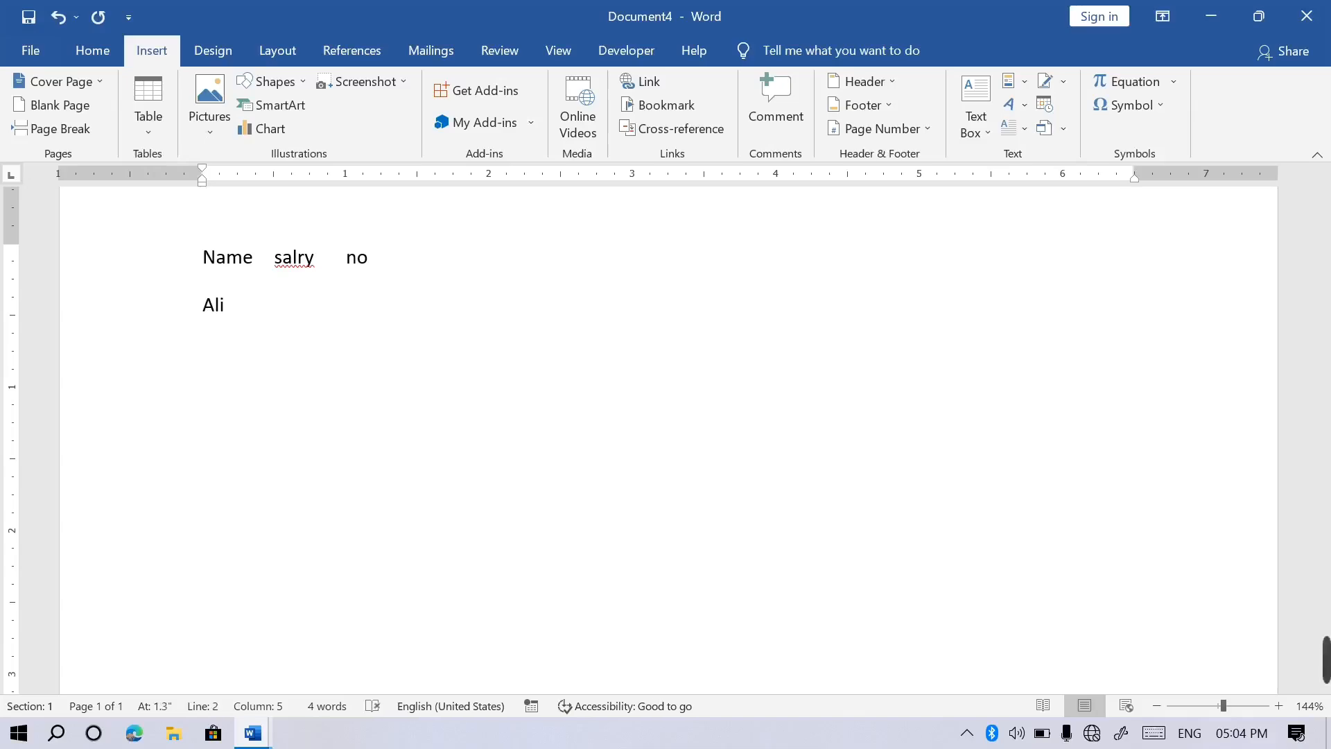
pyautogui.write('290khan')
pyautogui.press('Tab')
pyautogui.write('129\t')
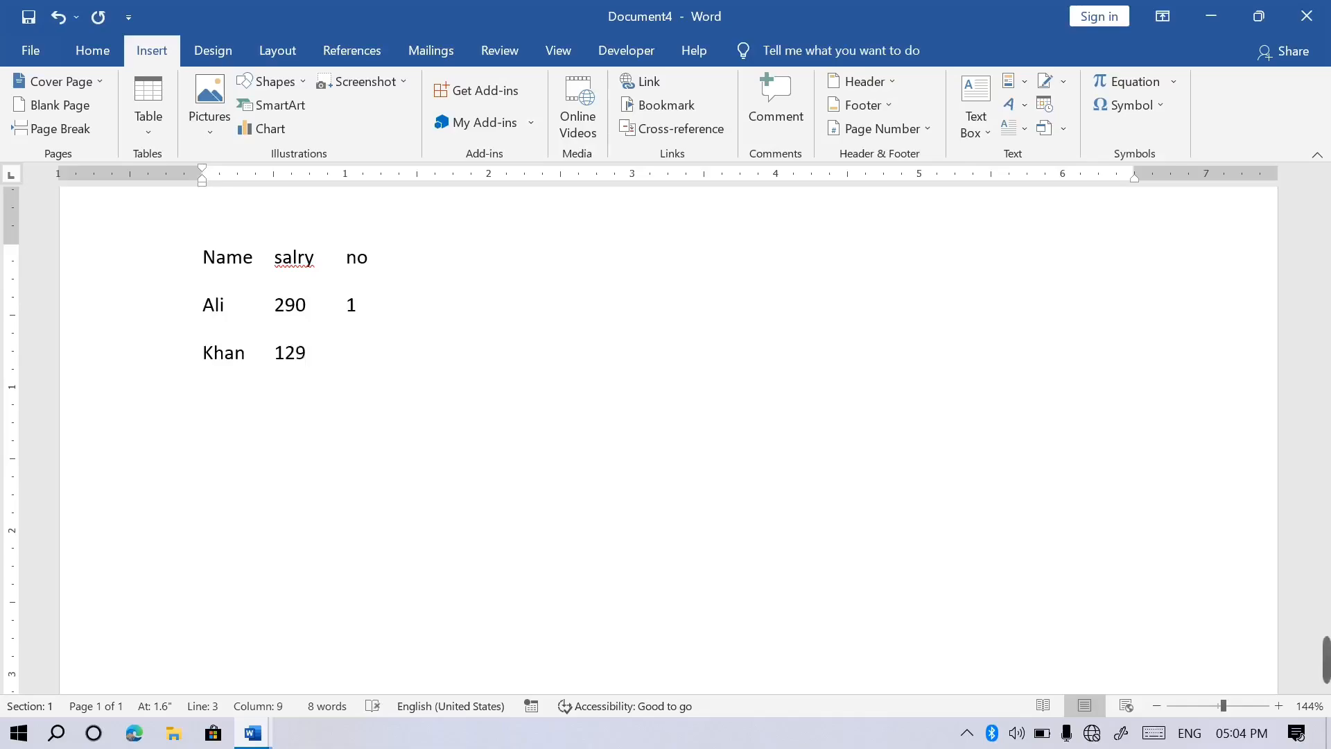
pyautogui.write('3')
# Convert the three tab-separated lines into a 4-column, 3-row table using Tabs as the separator.
pyautogui.moveTo(343, 401); pyautogui.dragTo(203, 257)
pyautogui.click(160, 133)
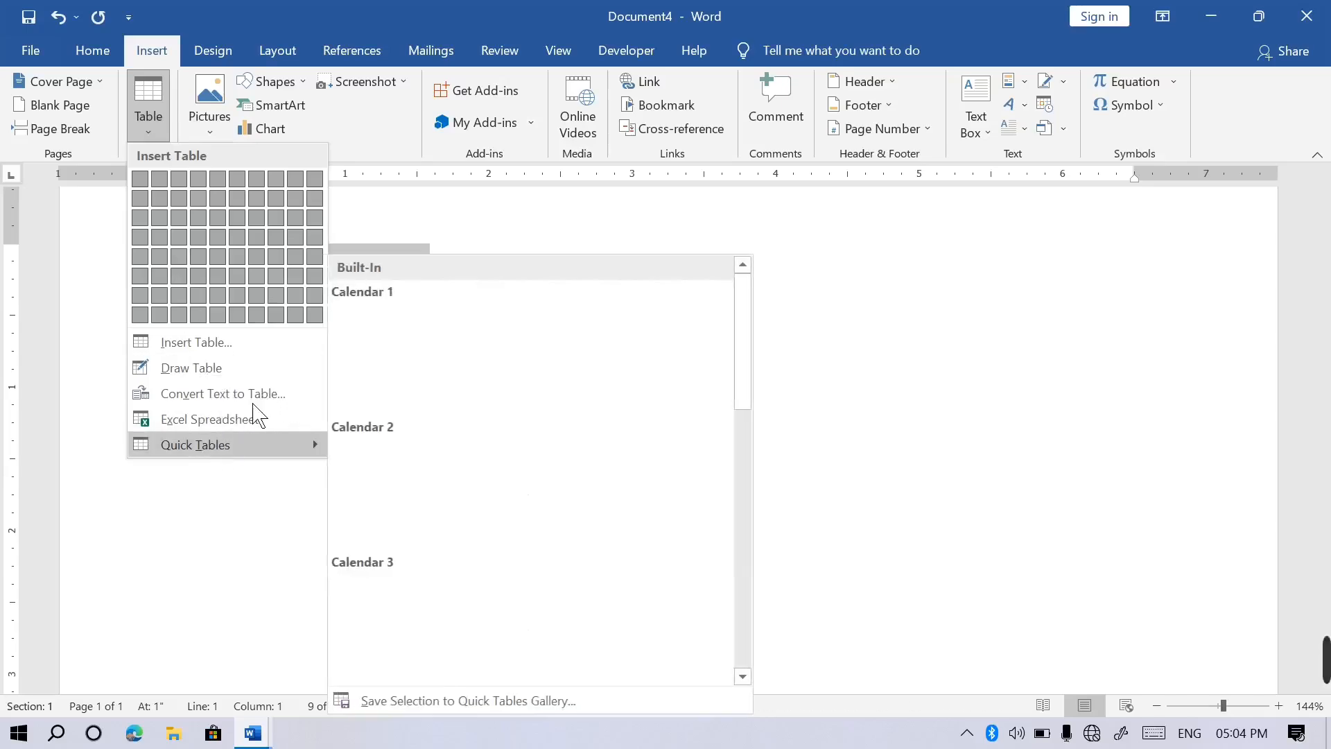
pyautogui.click(249, 397)
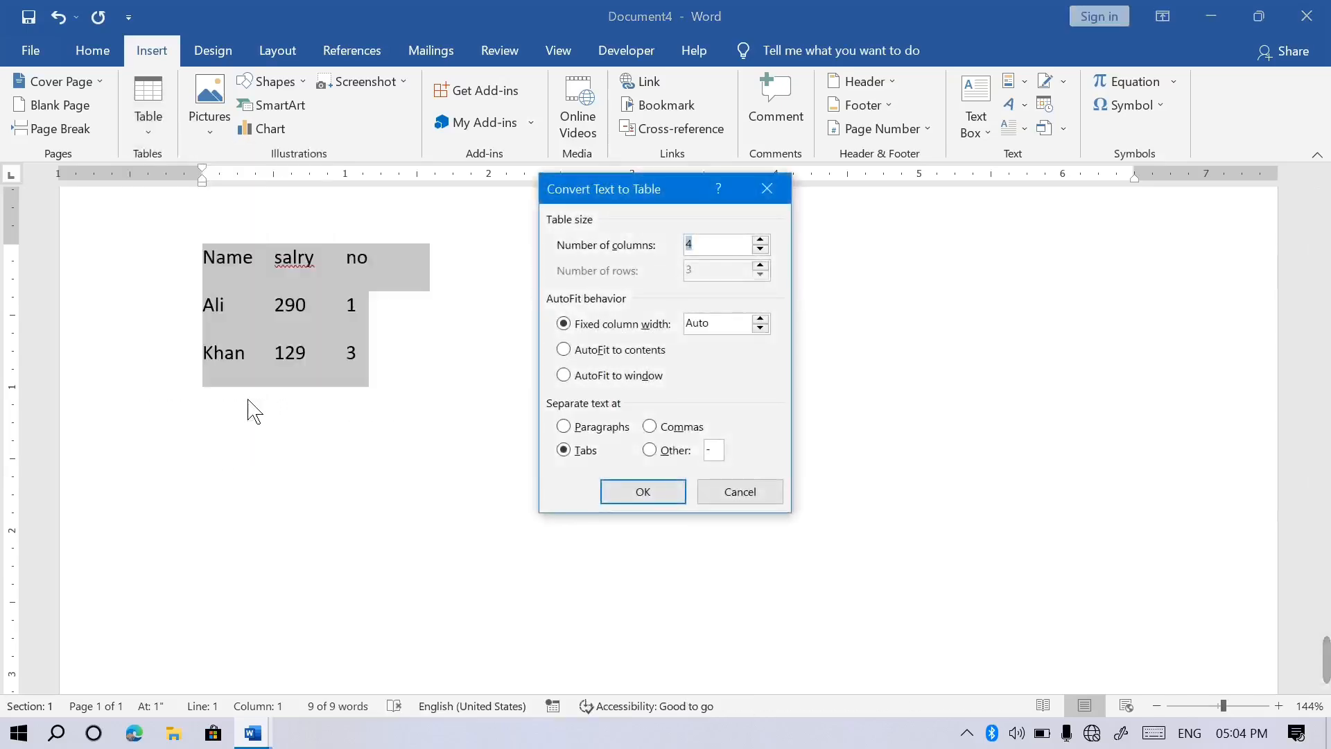
pyautogui.click(642, 492)
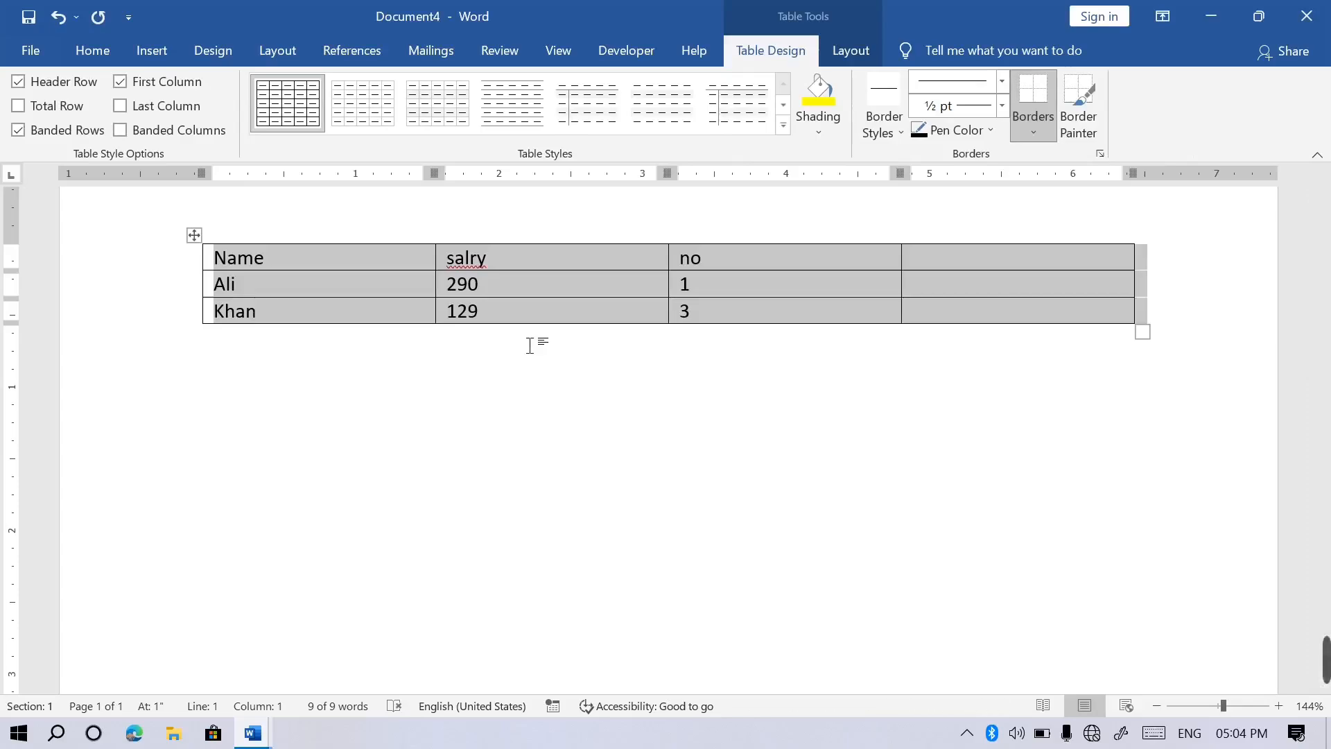
# Convert the Name / salry / no table back to tab-separated text.
pyautogui.click(851, 50)
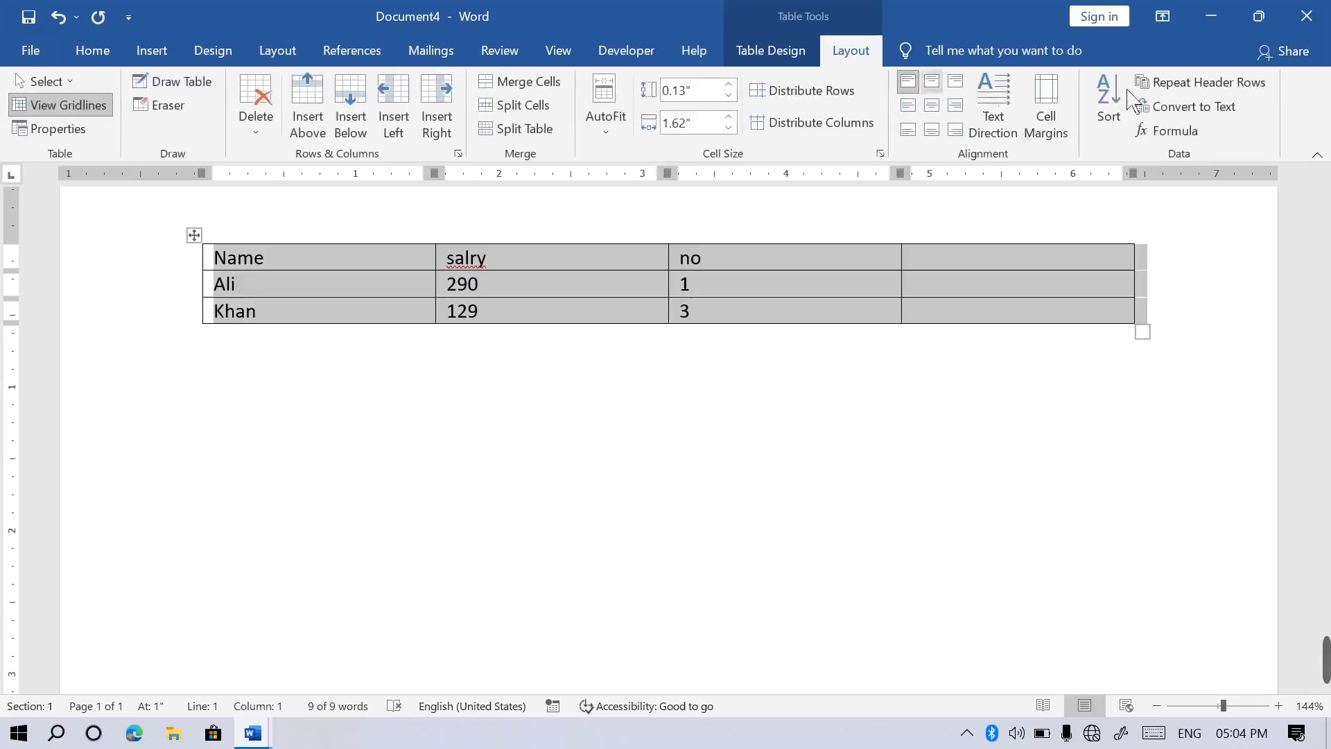
pyautogui.click(1230, 110)
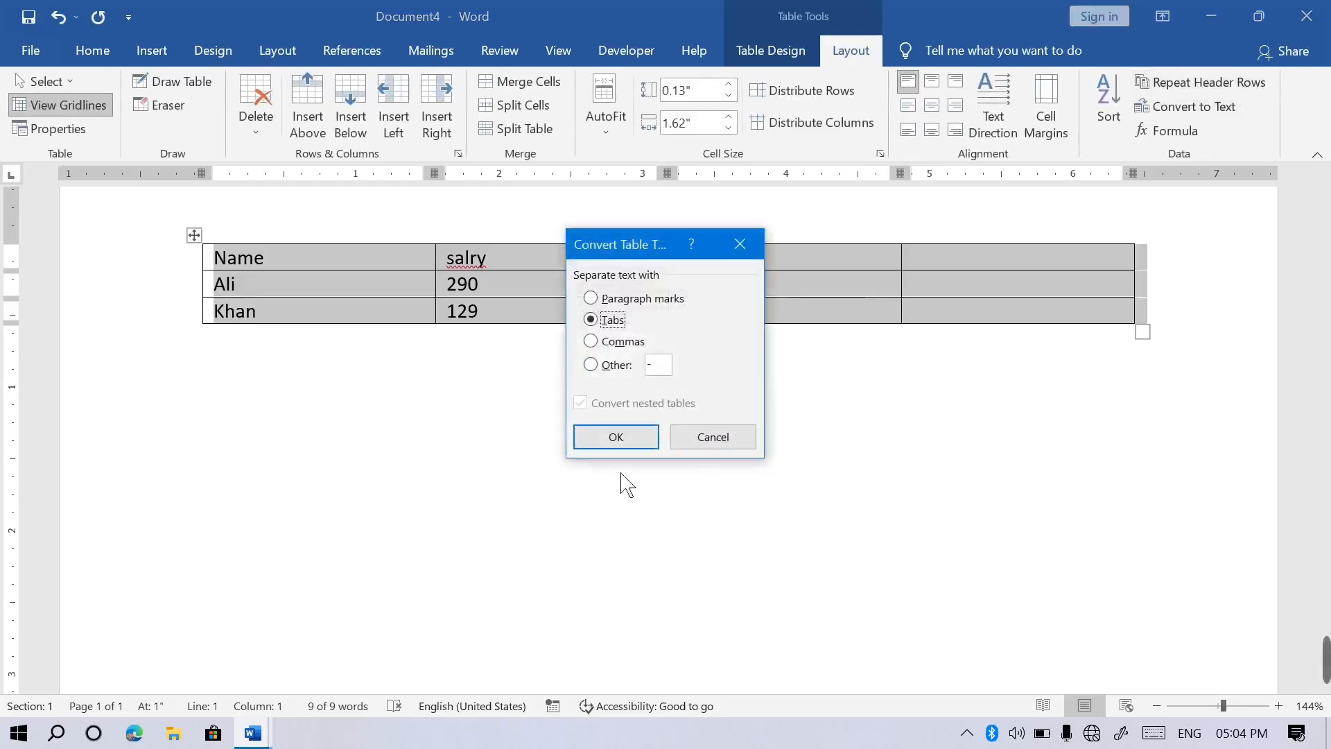
pyautogui.click(616, 438)
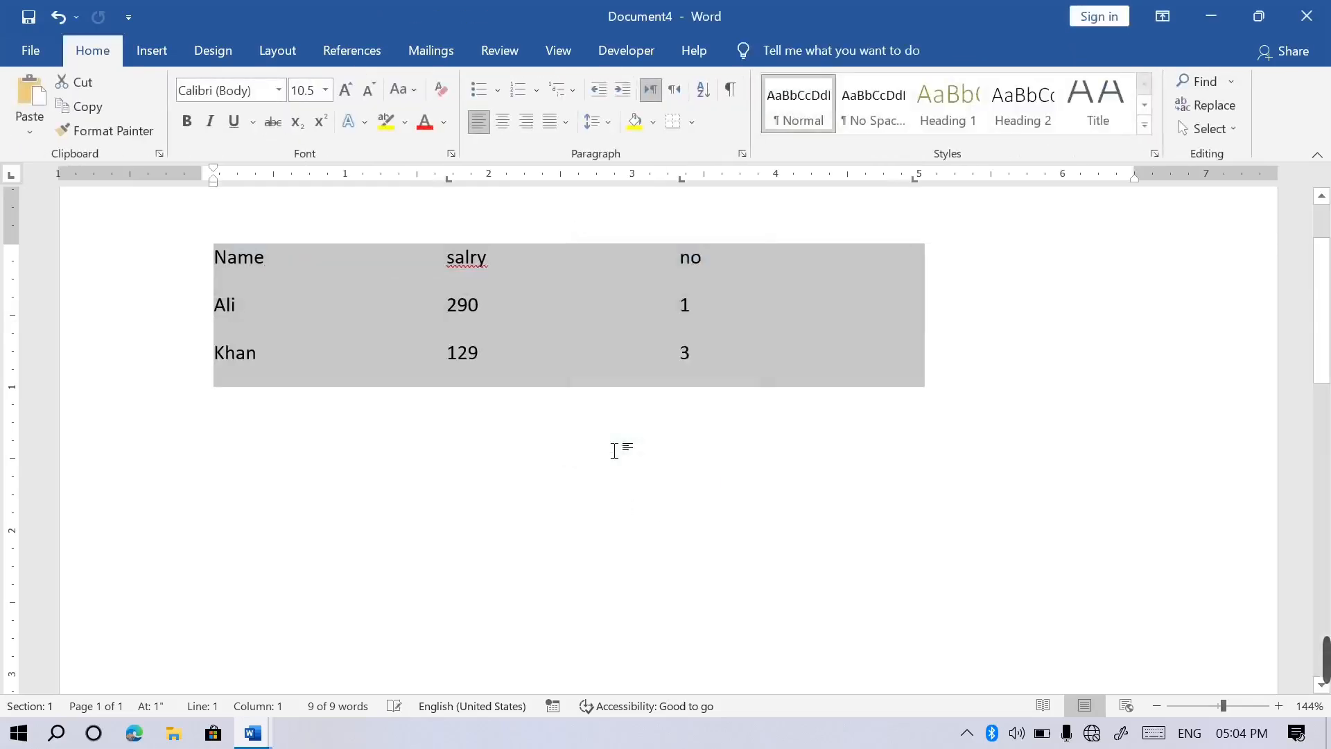
pyautogui.click(614, 451)
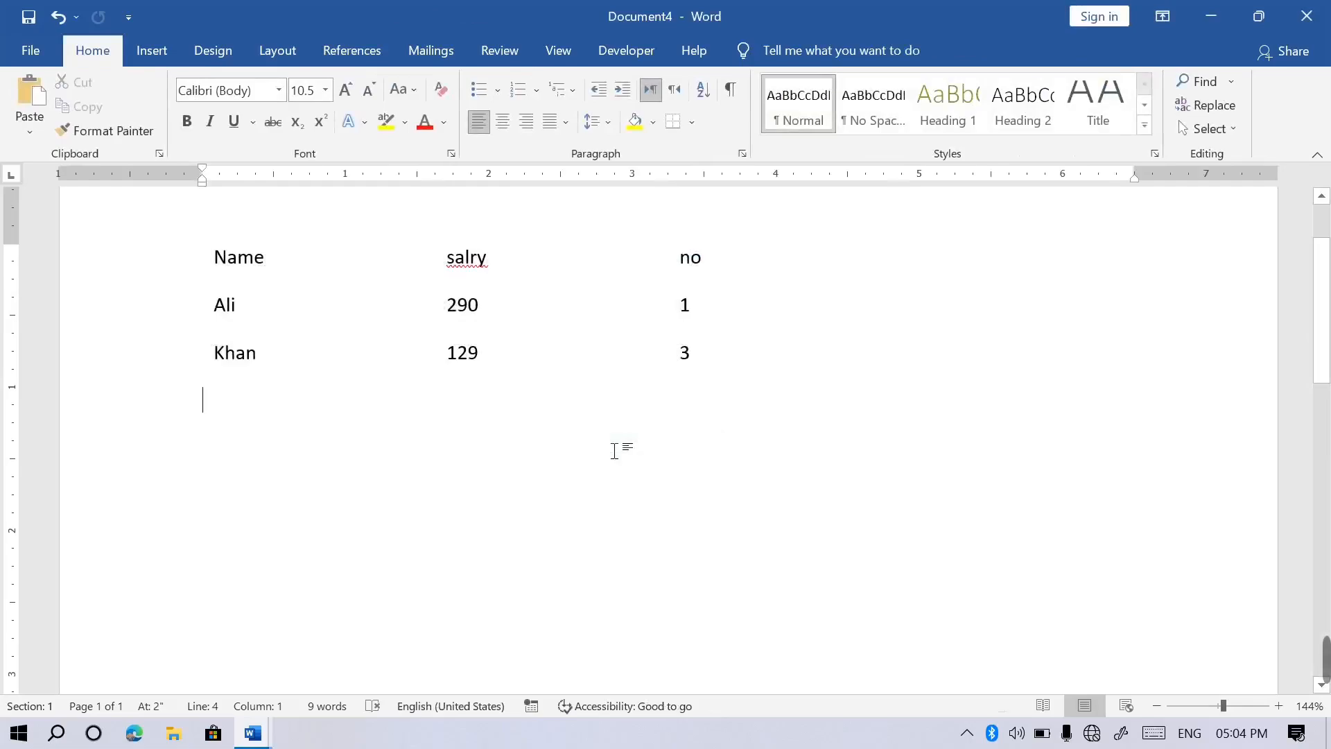
# Click into the Ali row text and close the accidentally opened Microsoft Store window.
pyautogui.click(589, 315)
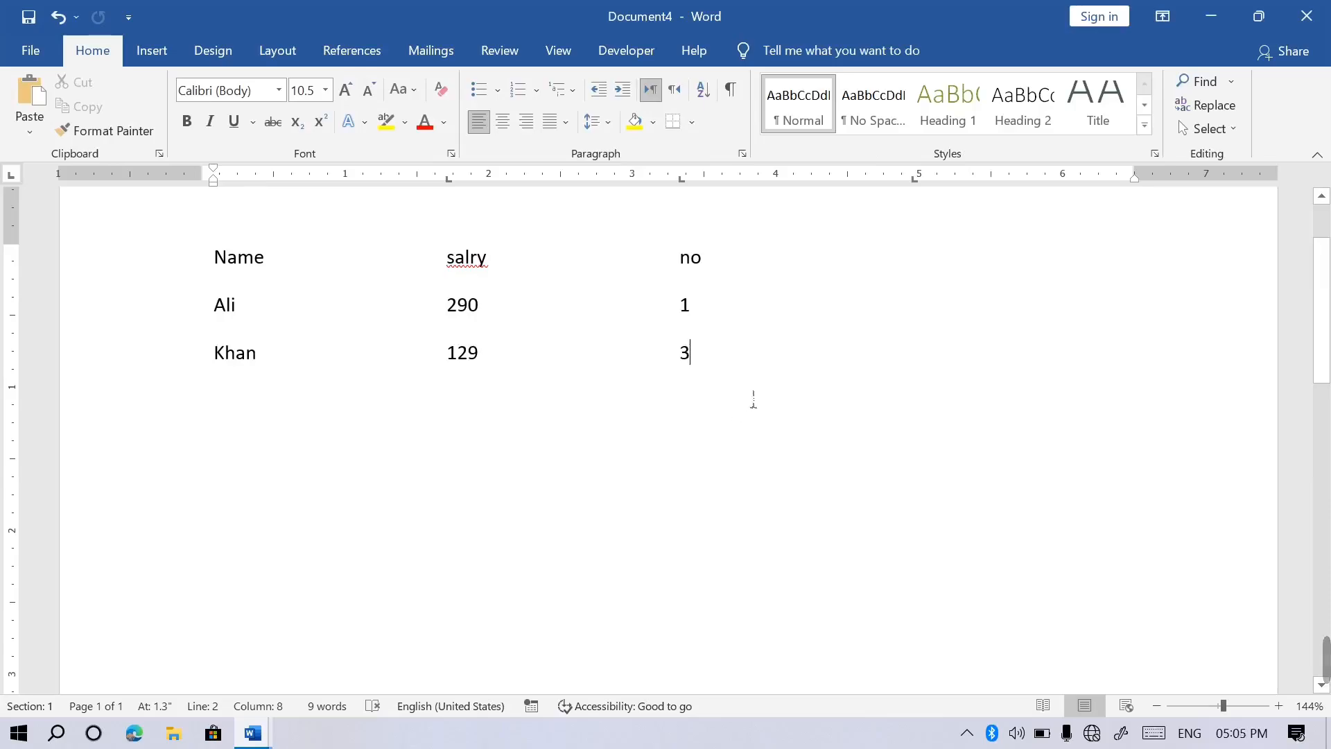
pyautogui.click(213, 733)
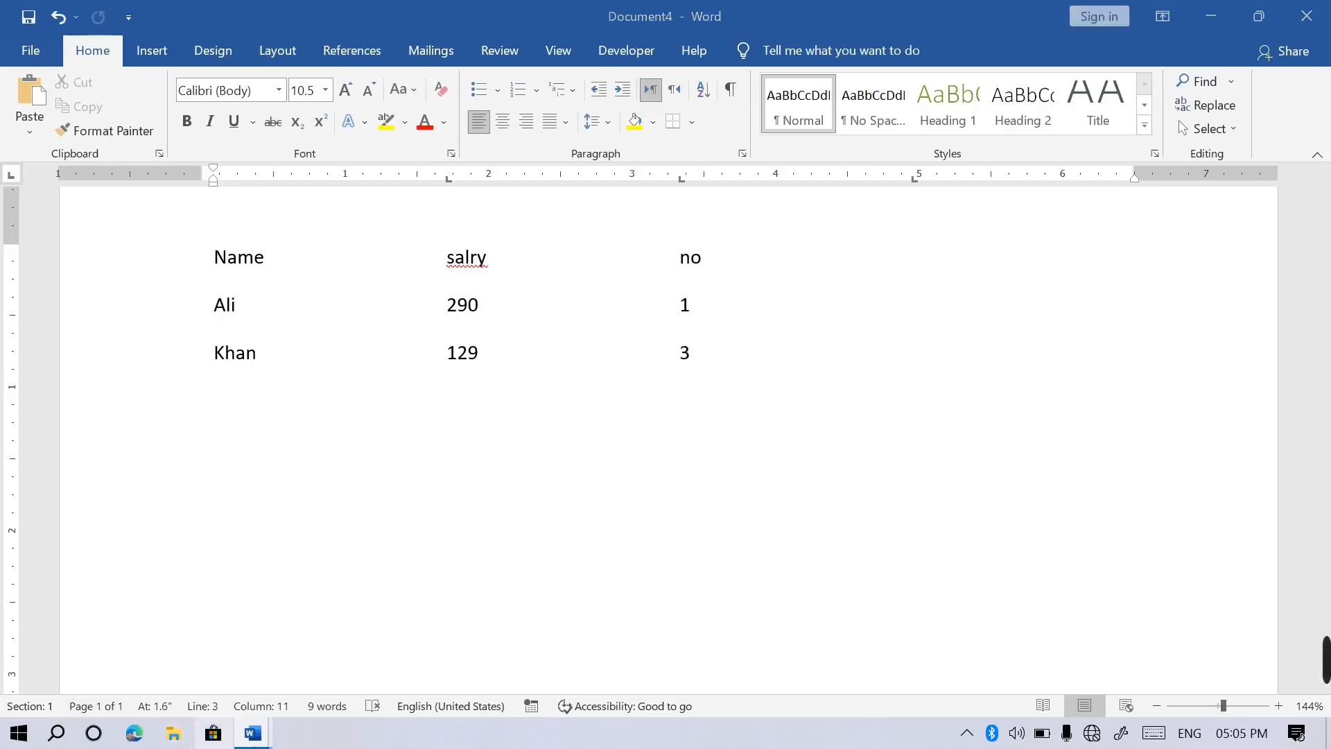
pyautogui.click(852, 18)
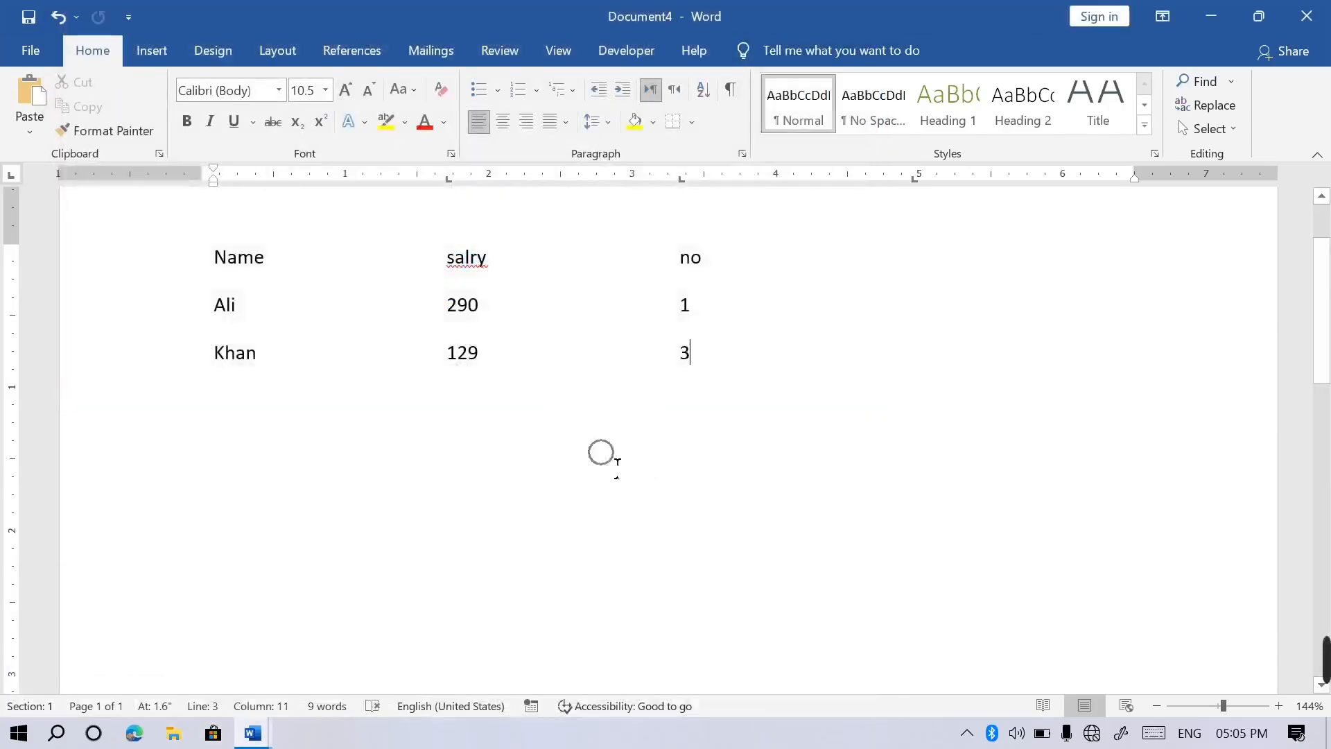
# Switch to Document3, zoom to Page Width, and click into the yellow-header table.
pyautogui.moveTo(277, 734)
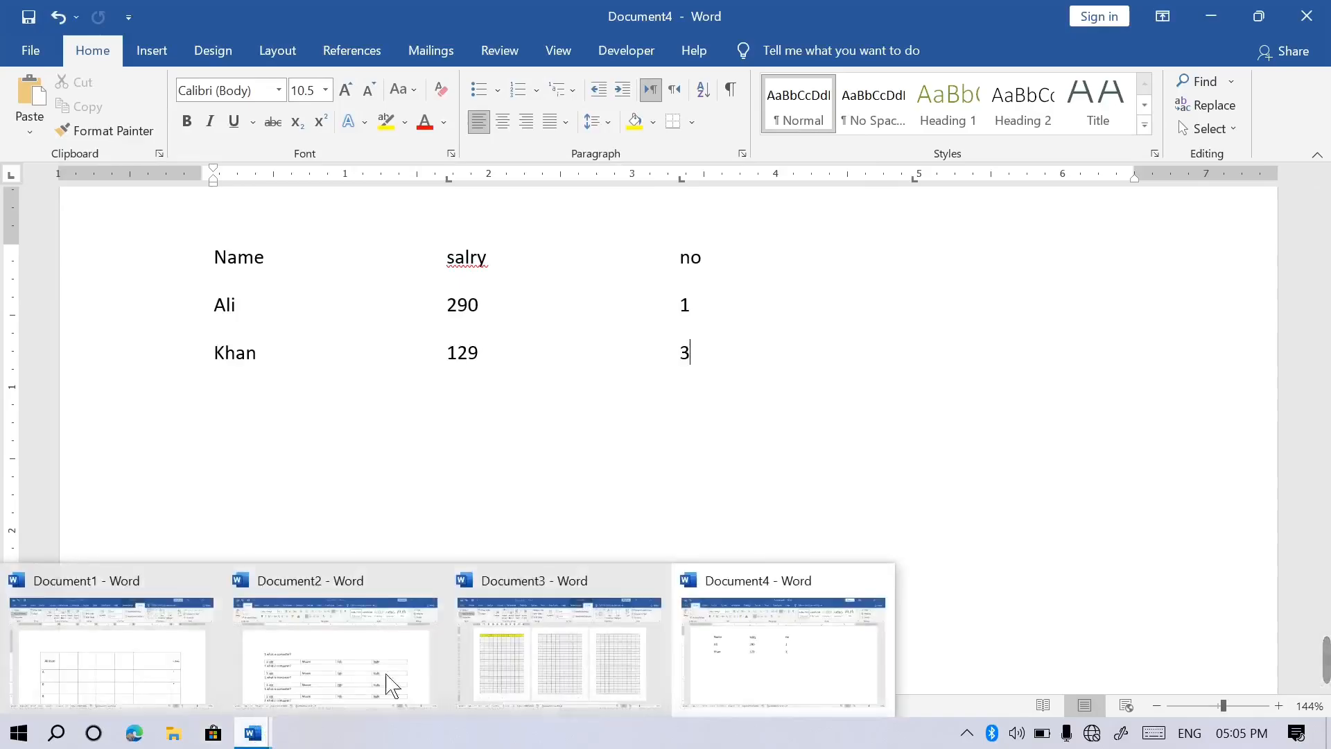
pyautogui.click(563, 671)
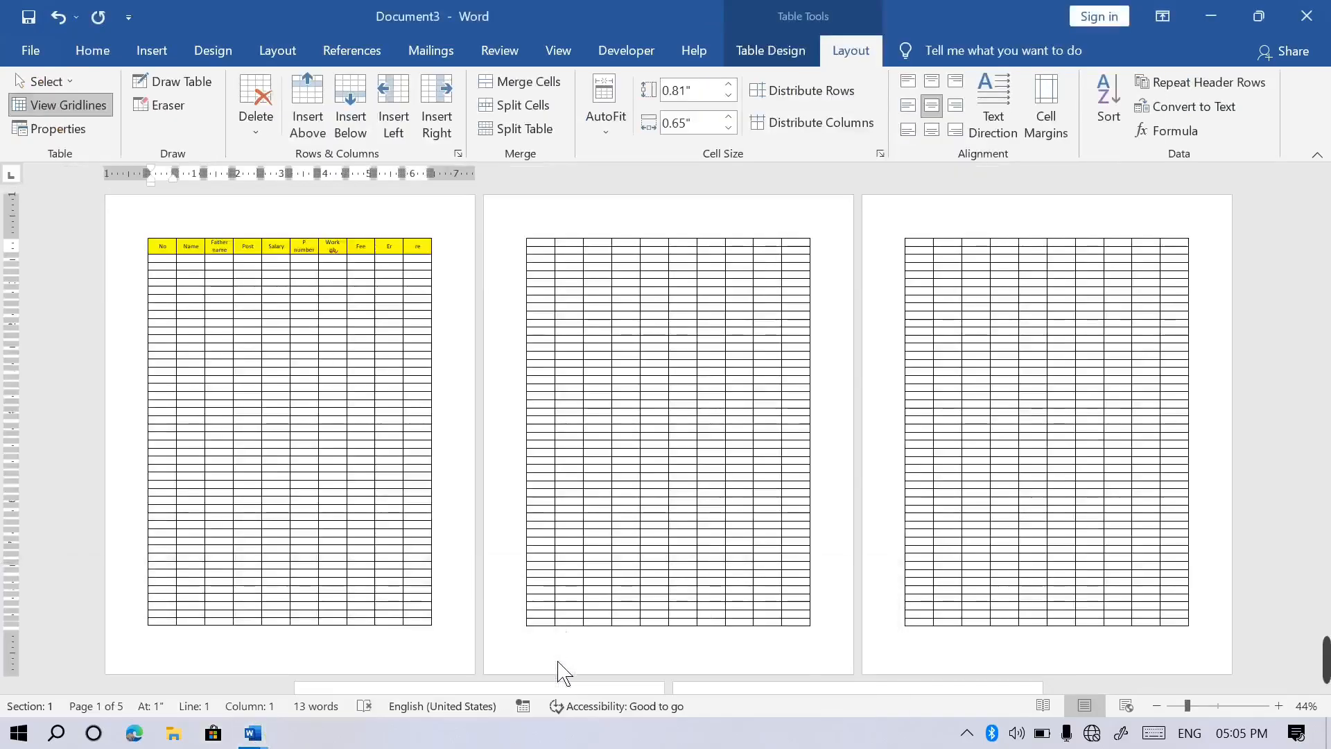
pyautogui.click(561, 54)
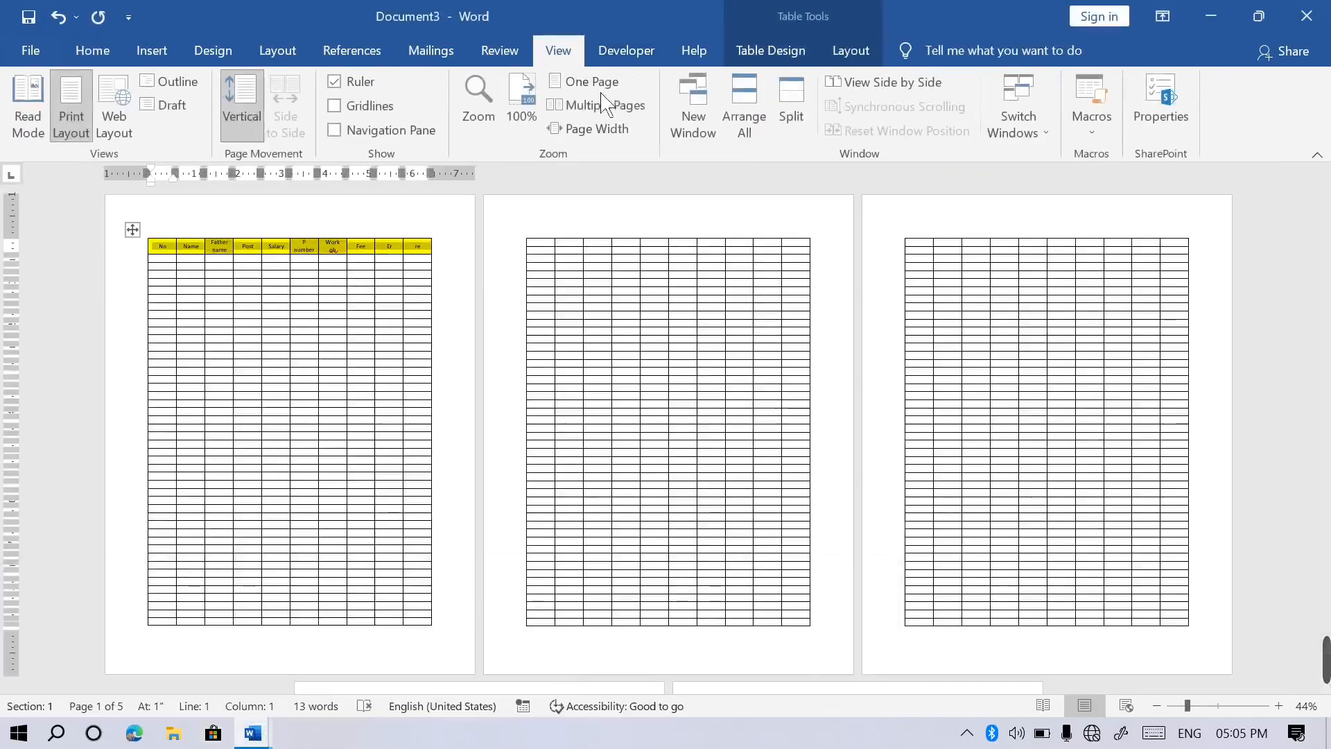
pyautogui.click(610, 130)
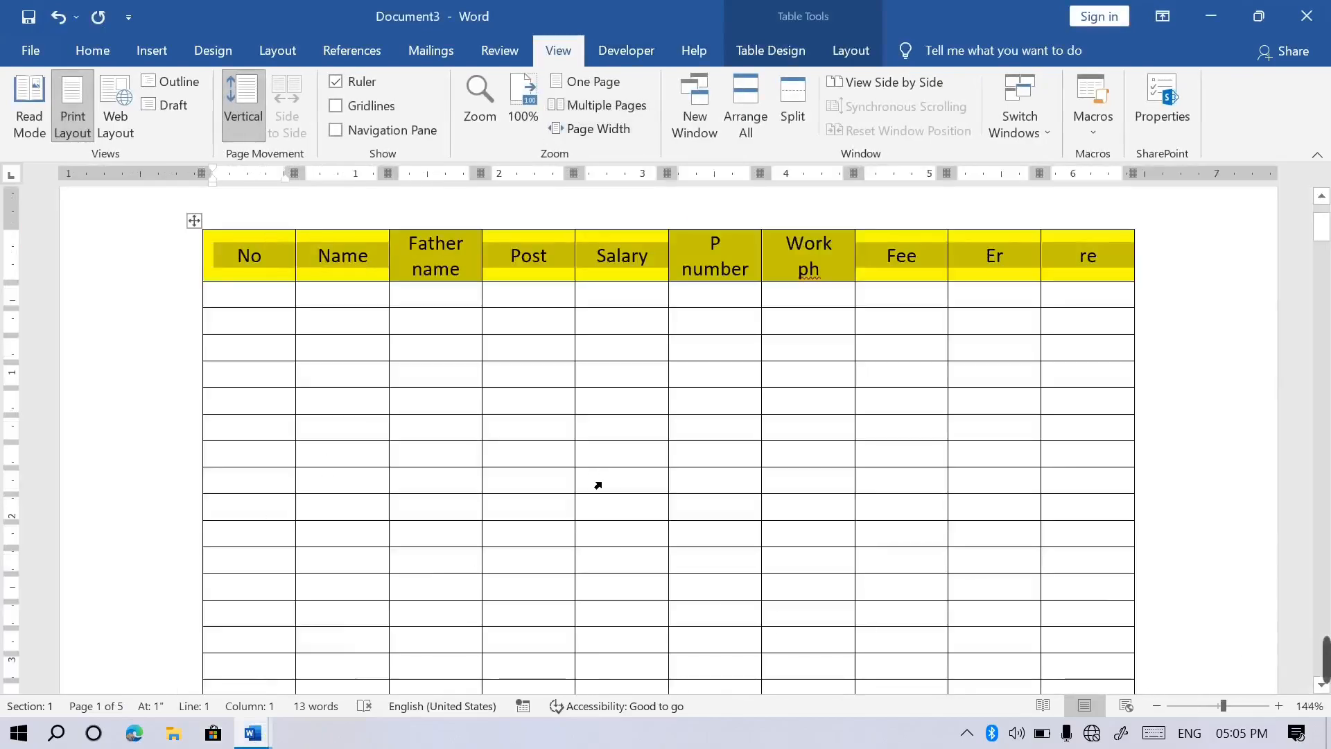
pyautogui.click(598, 486)
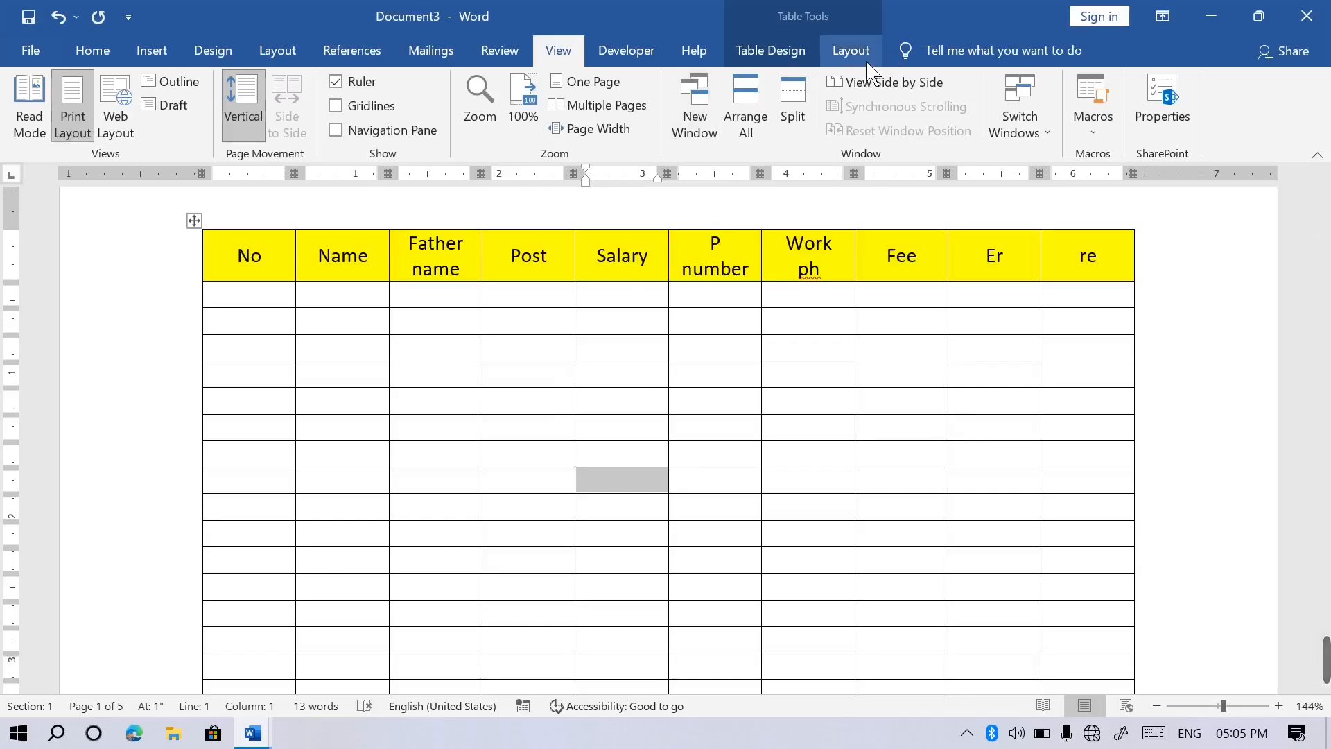
pyautogui.click(851, 52)
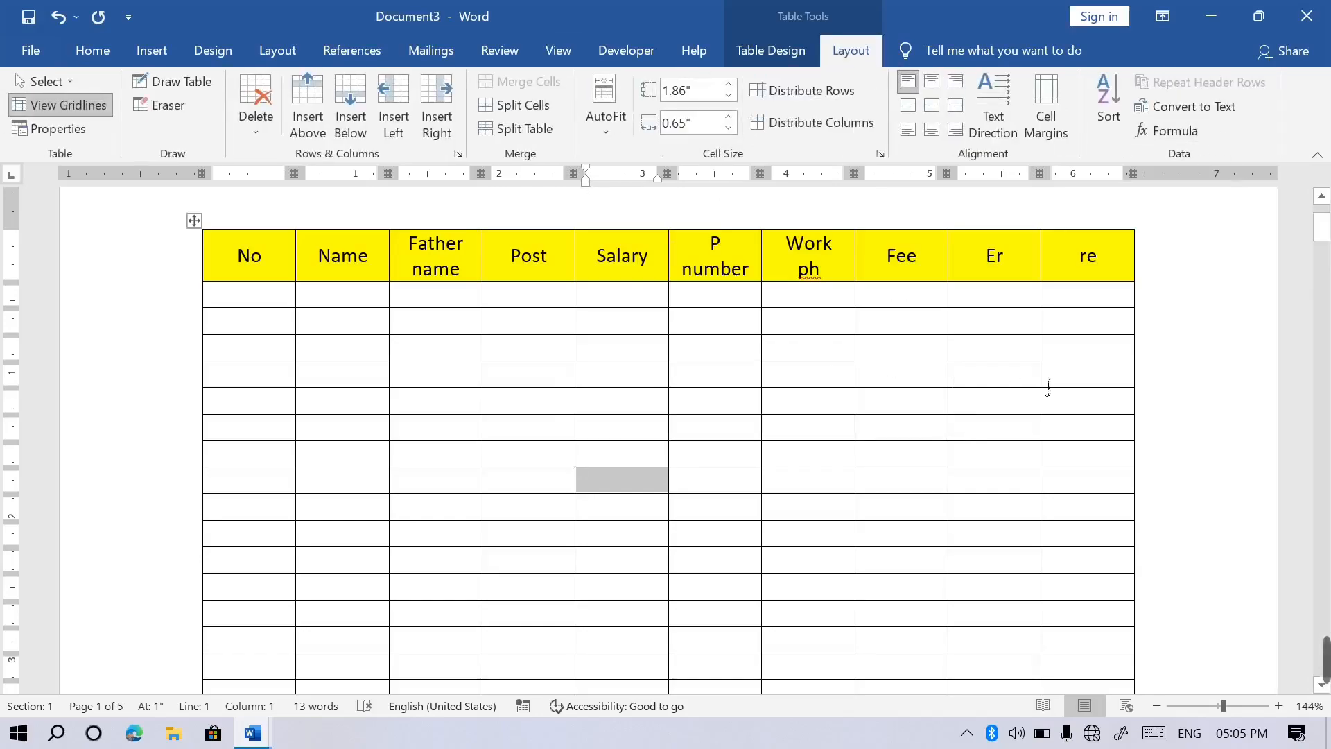
# Enter 4, 688, 9 and 9900 in the re column and total it below with =SUM(ABOVE).
pyautogui.click(1095, 389)
pyautogui.write('4')
pyautogui.press('Down')
pyautogui.write('6')
pyautogui.write('88')
pyautogui.press('Down')
pyautogui.write('9')
pyautogui.press('Down')
pyautogui.write('9900')
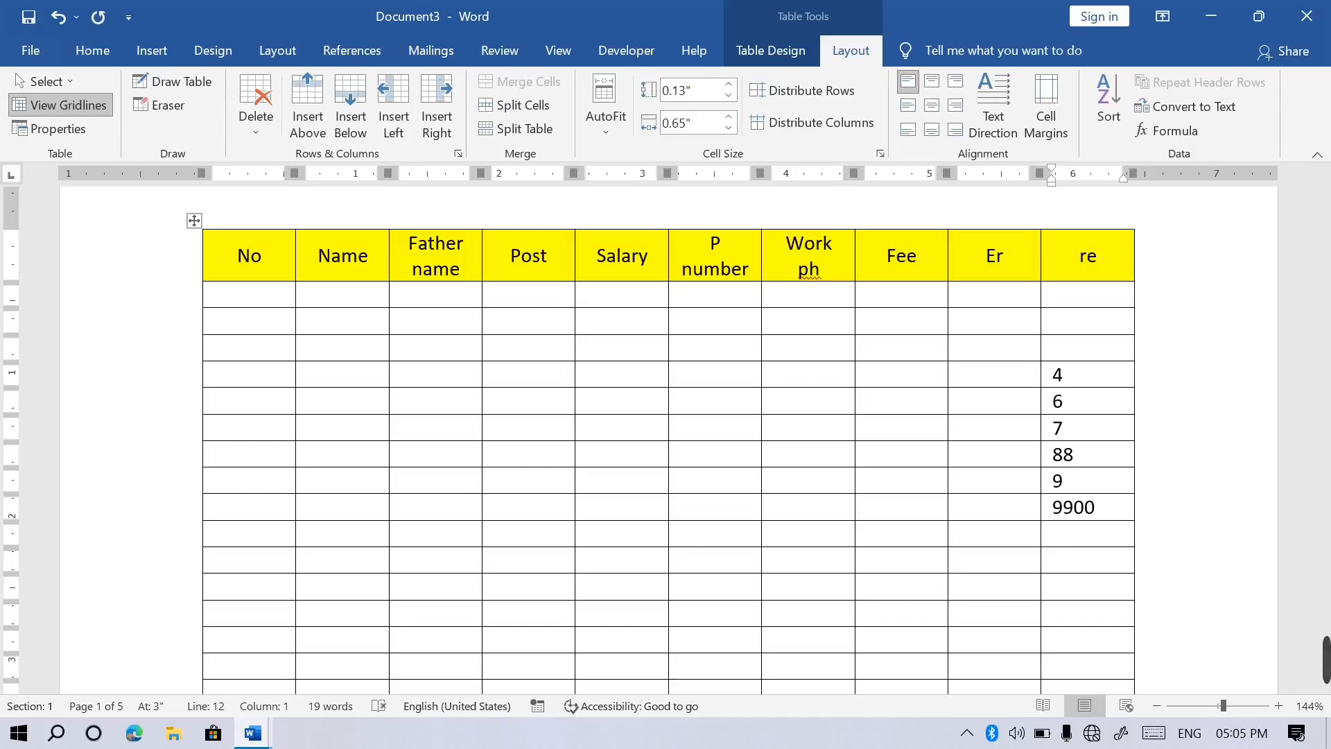
pyautogui.click(1192, 136)
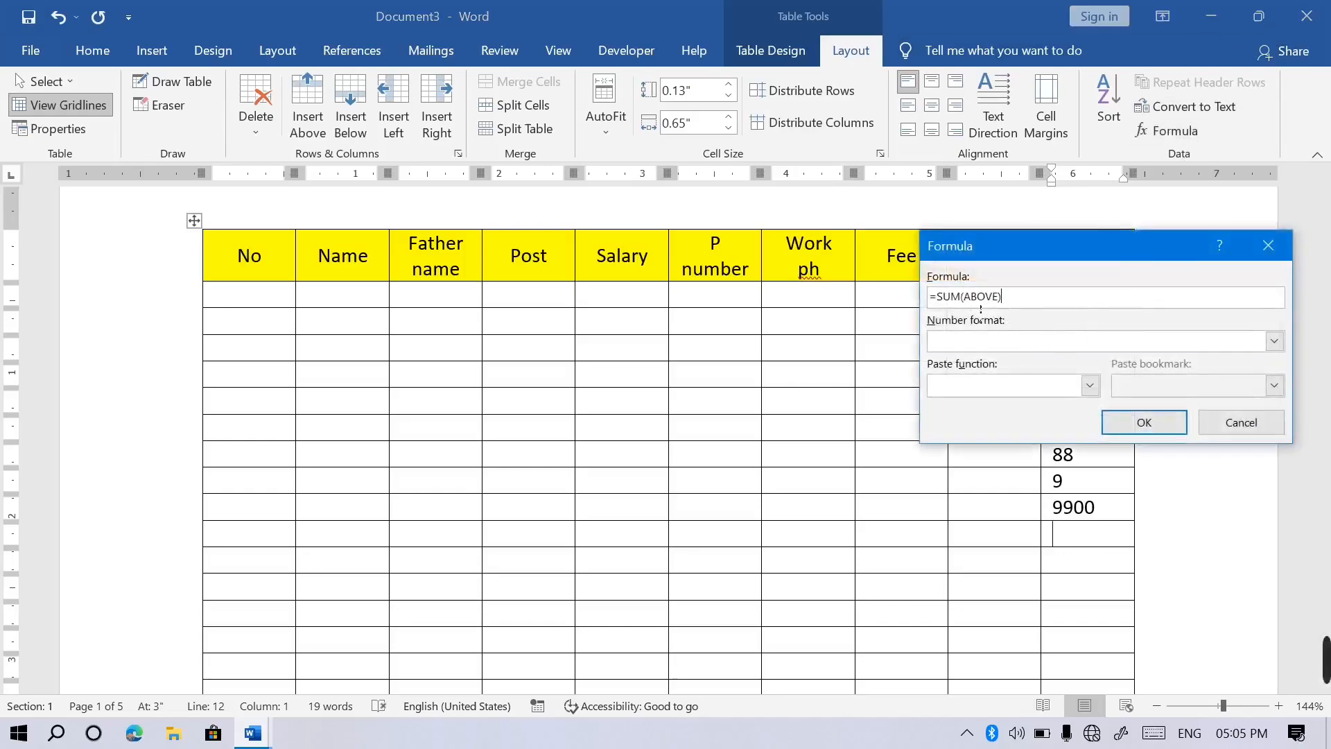
pyautogui.click(1144, 422)
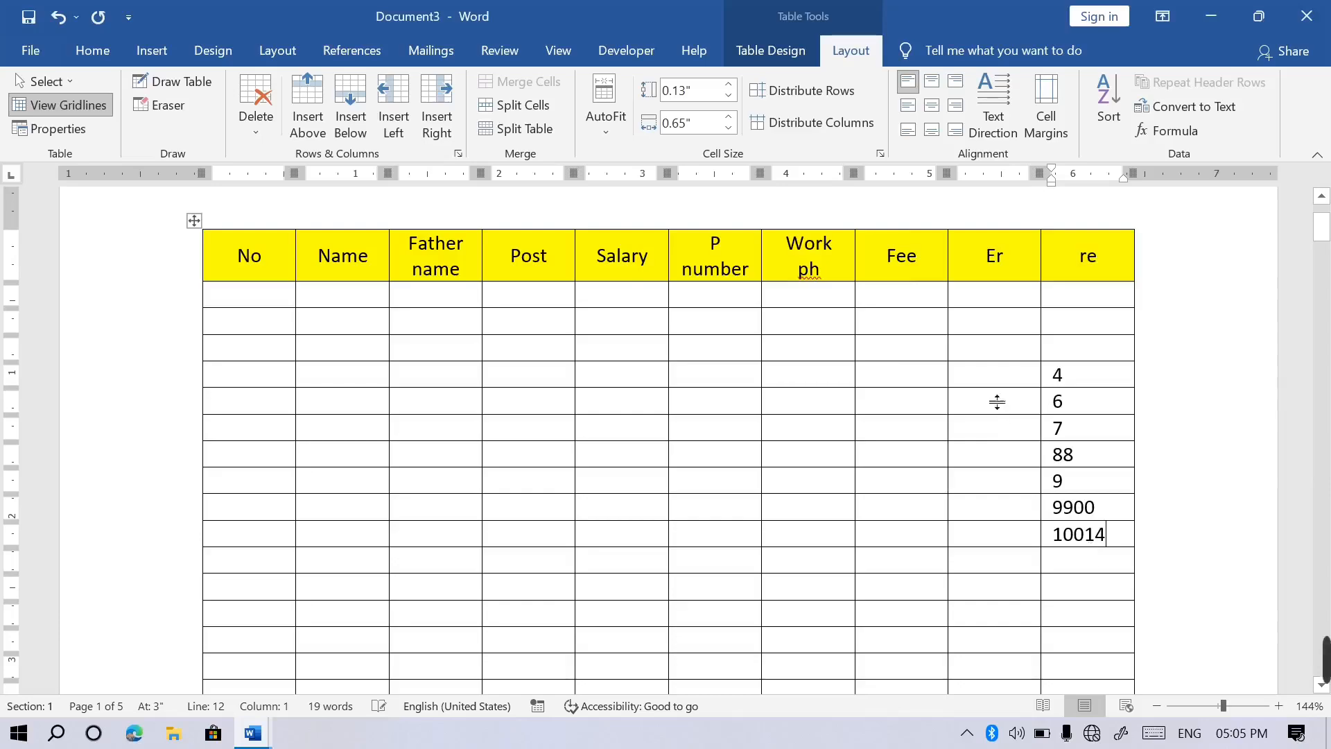
# Fill the Er column with 5s and total them as 20 using =SUM(ABOVE).
pyautogui.click(989, 384)
pyautogui.write('5')
pyautogui.press('Down')
pyautogui.write('5')
pyautogui.press('Down')
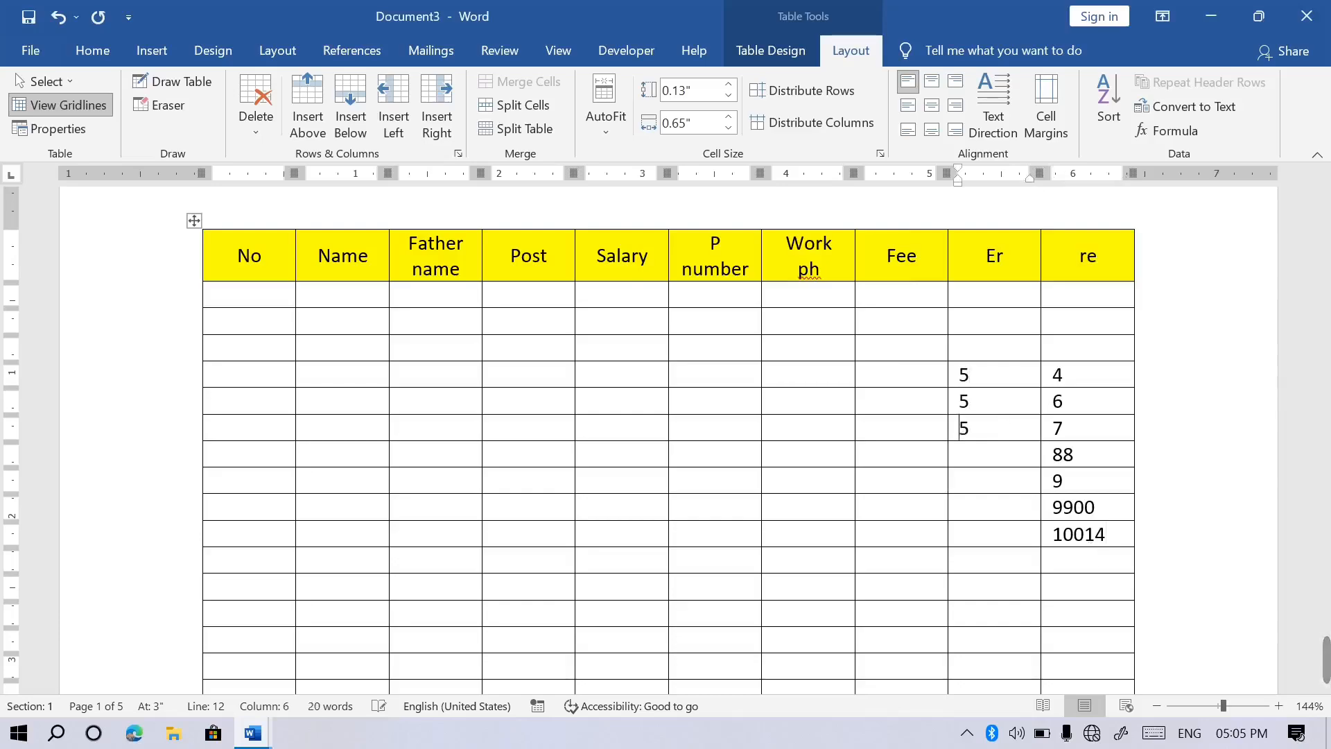
pyautogui.press('BackSpace')
pyautogui.click(1172, 131)
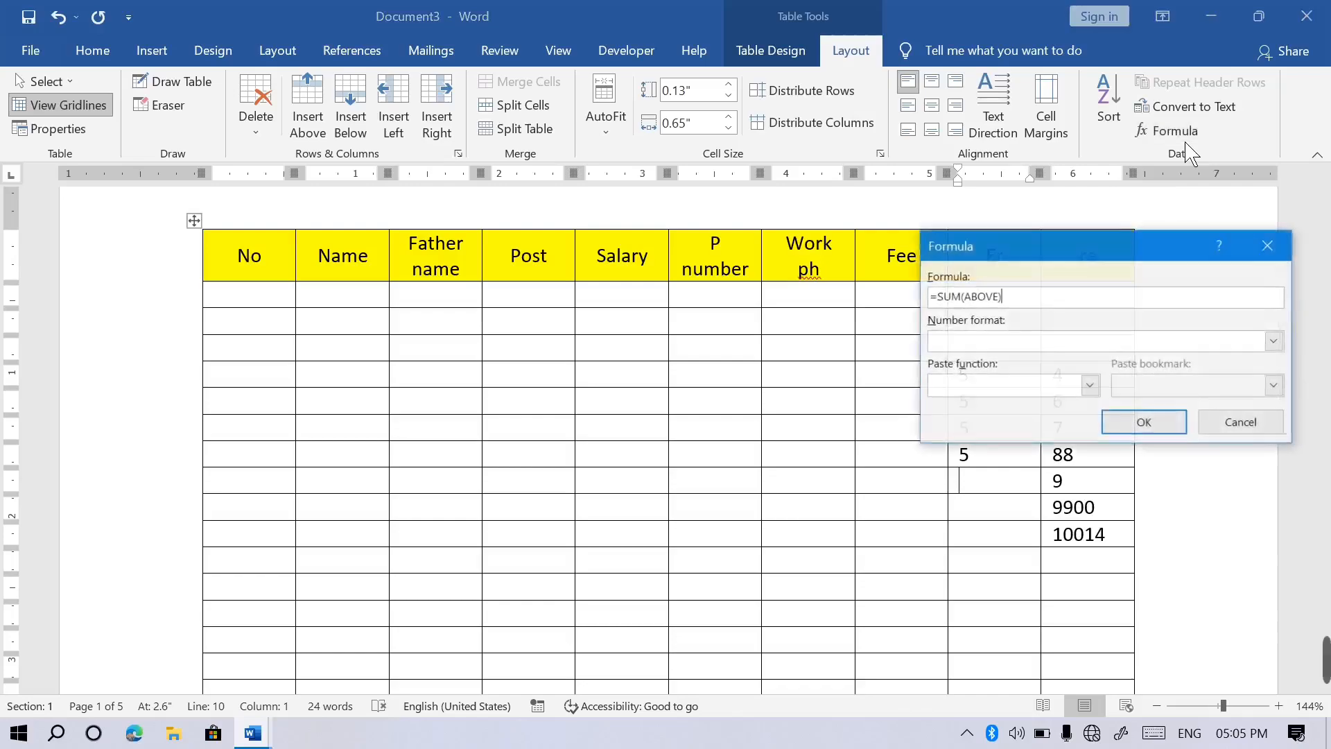
pyautogui.click(1143, 423)
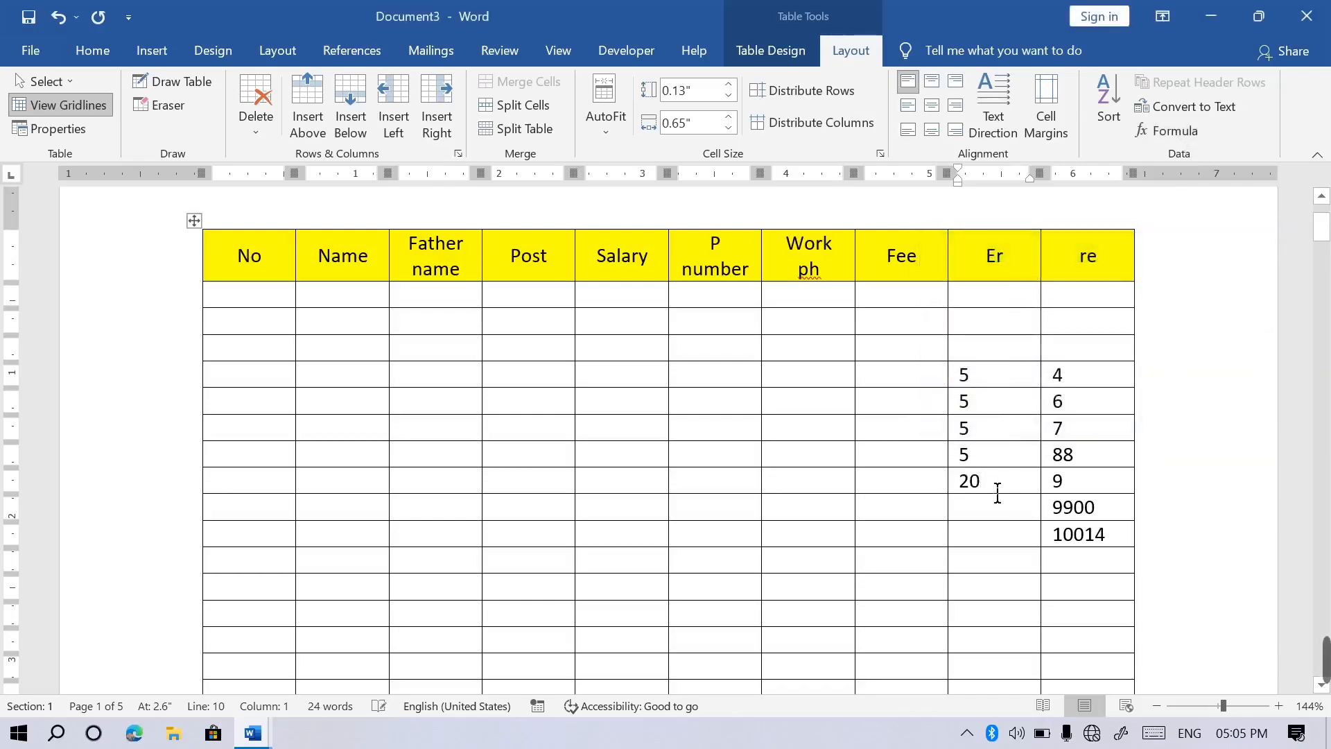
pyautogui.click(872, 454)
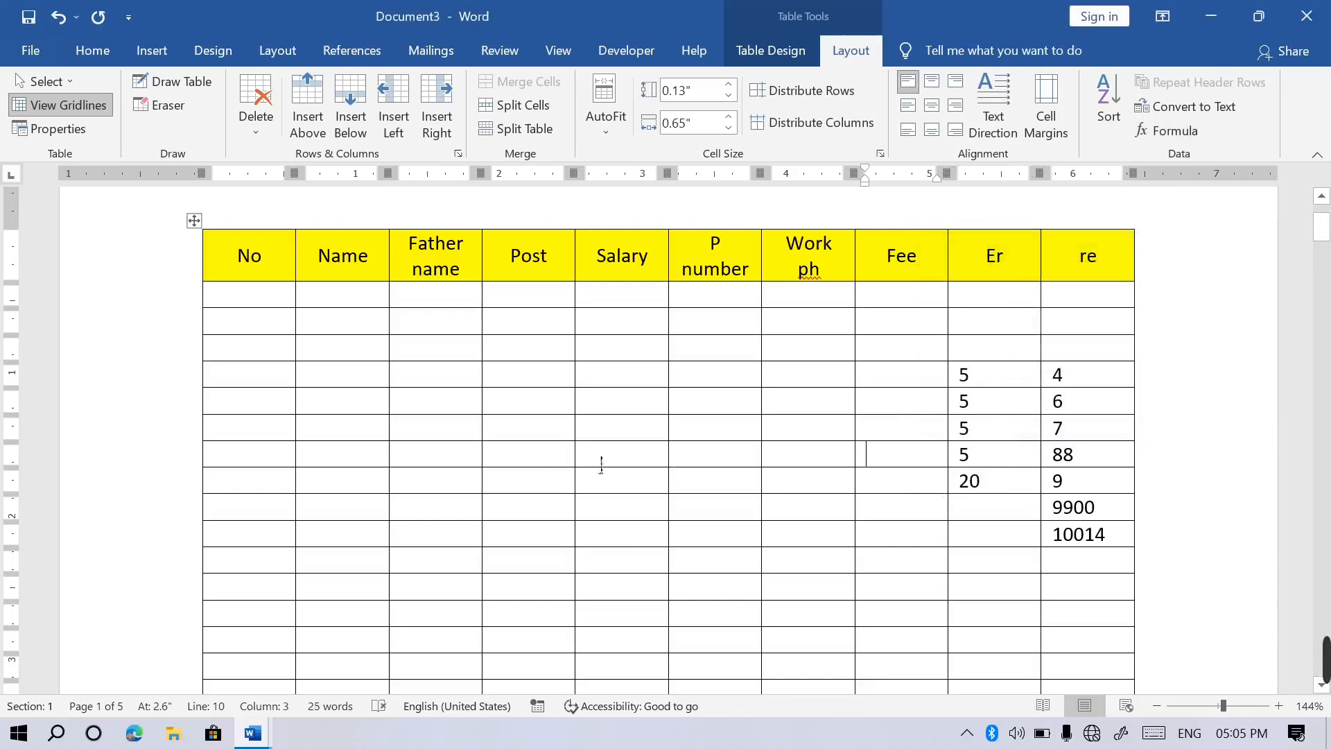
pyautogui.click(565, 459)
# Total the row's 29, 25 and 26 as 80 with =SUM(LEFT) in Work ph, then close Document3 unsaved.
pyautogui.write('29')
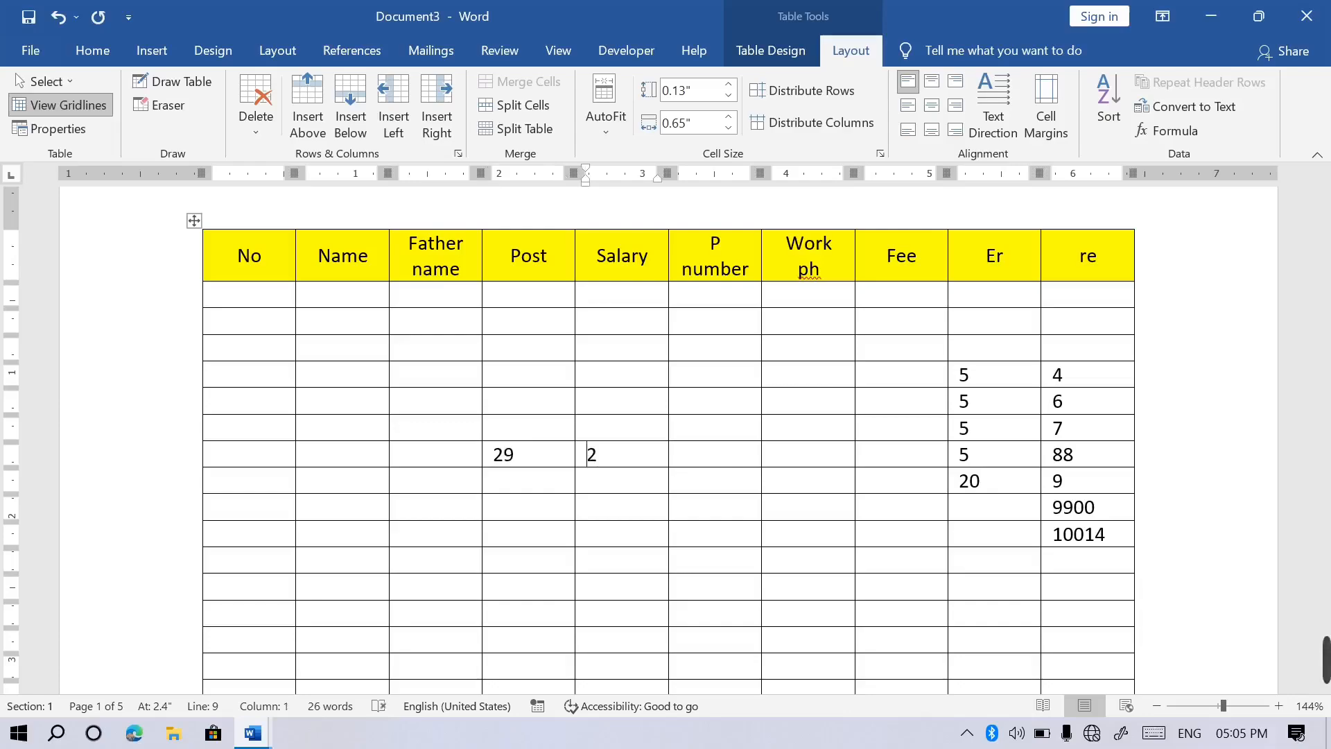
pyautogui.click(687, 455)
pyautogui.write('26')
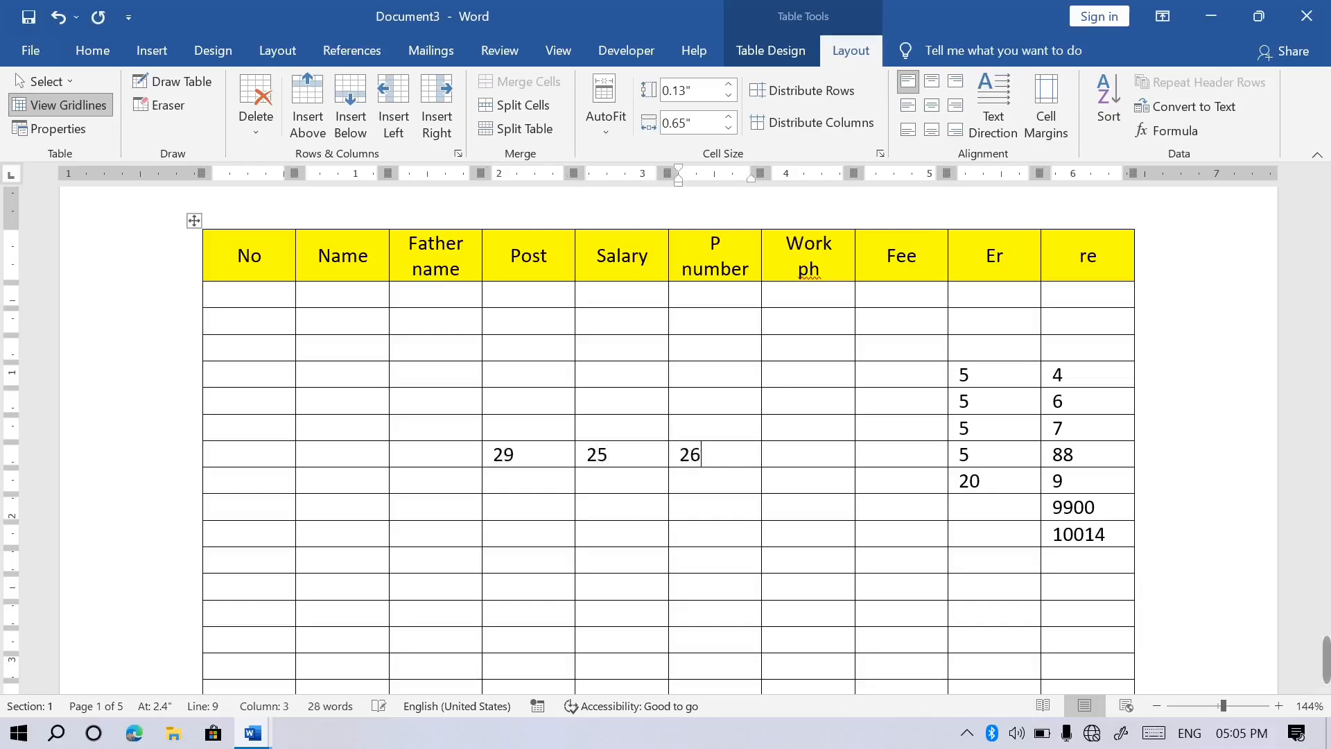
pyautogui.click(805, 464)
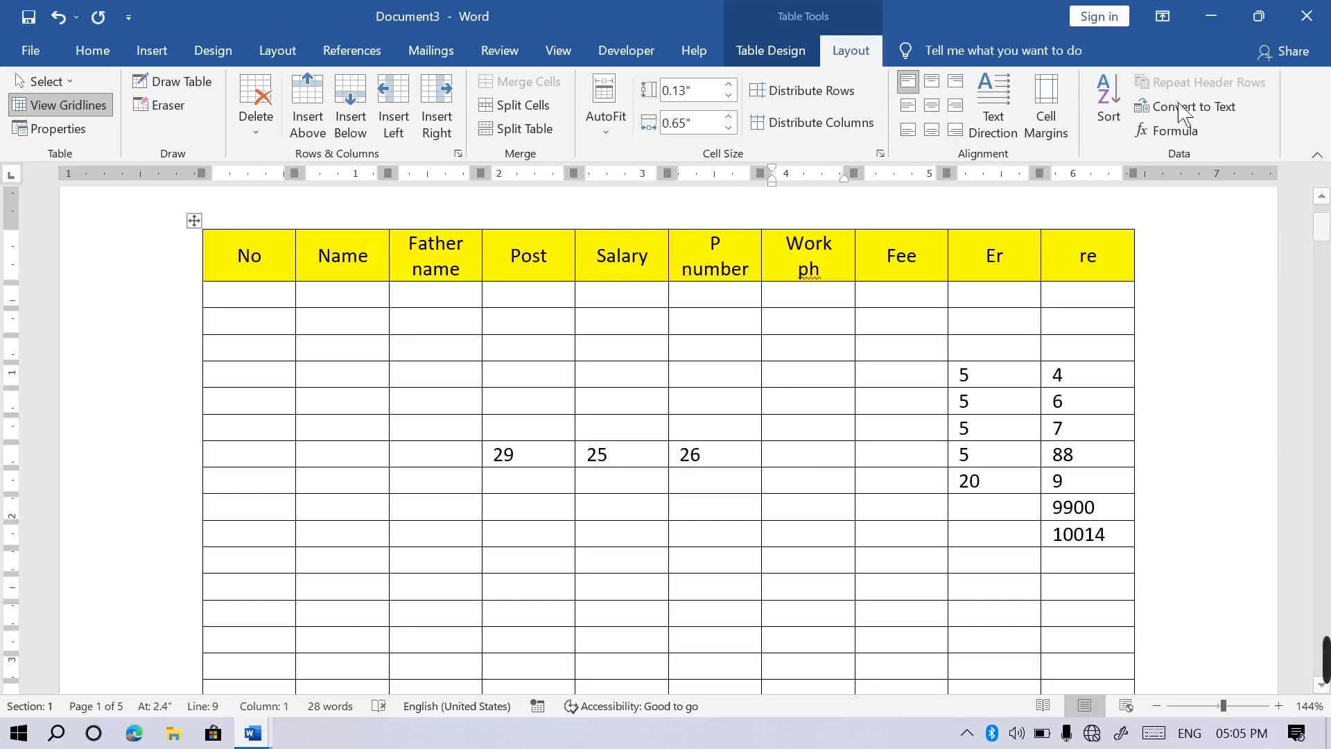
pyautogui.click(1165, 133)
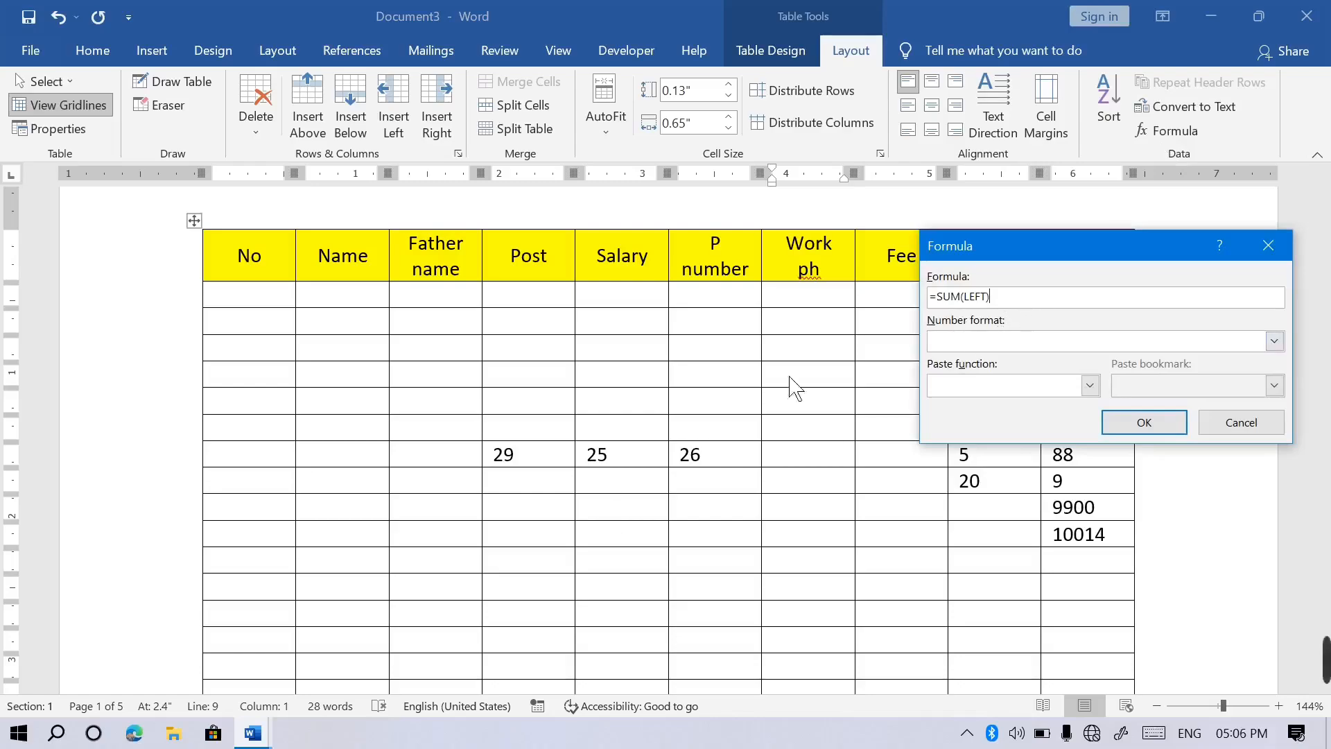
pyautogui.moveTo(999, 299); pyautogui.dragTo(927, 298)
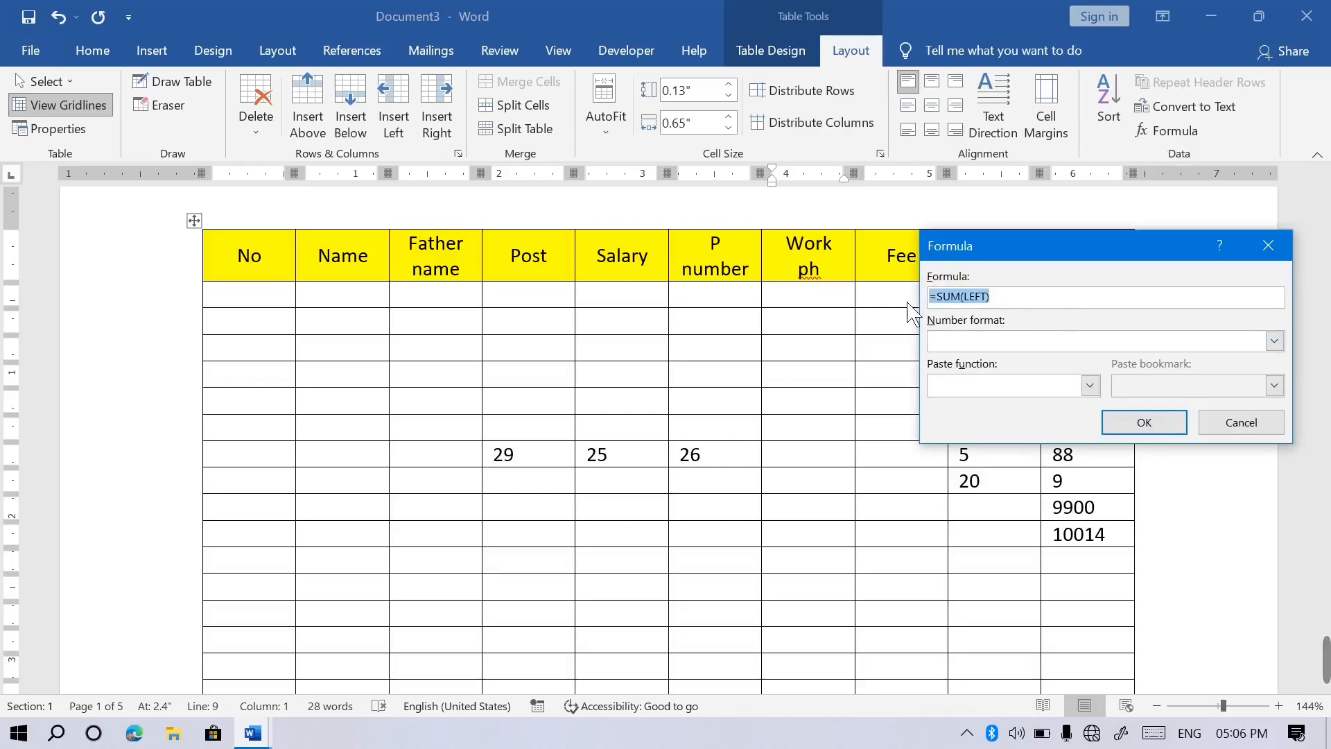
pyautogui.write('=sum')
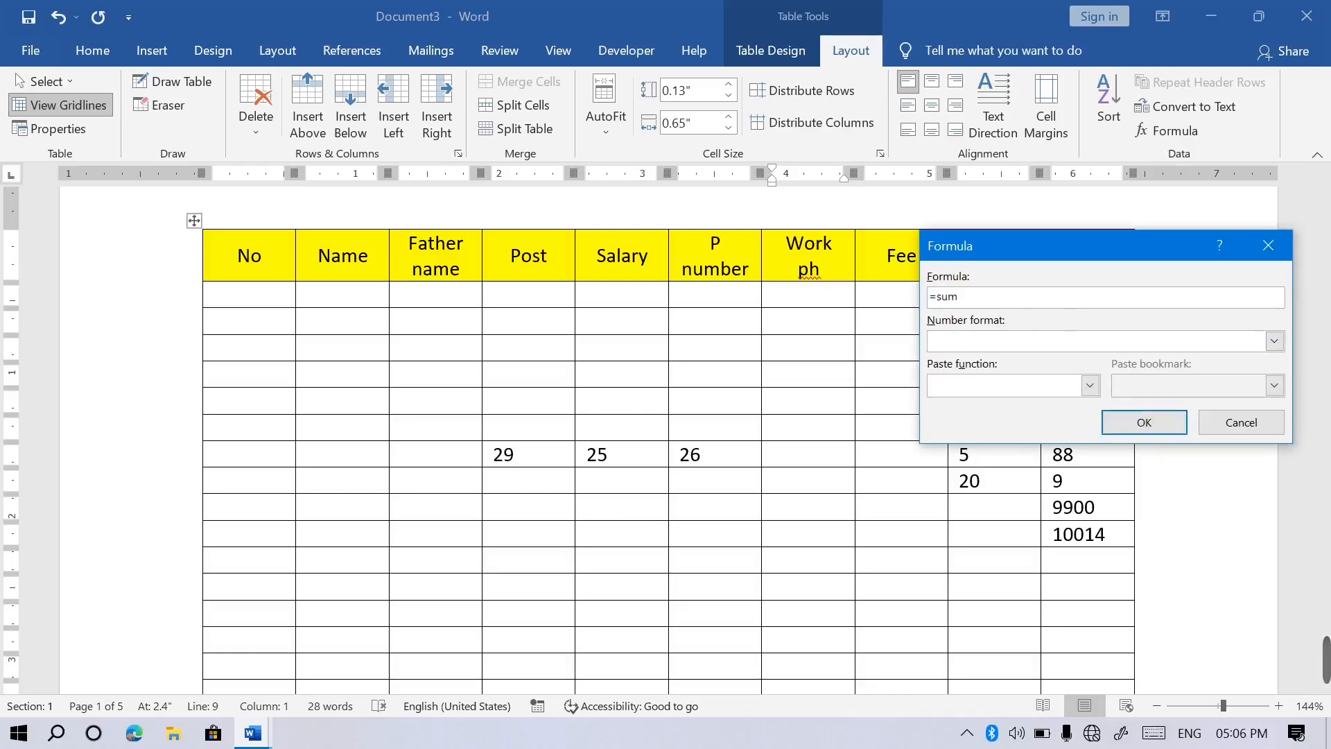
pyautogui.press('Tab')
pyautogui.click(1173, 426)
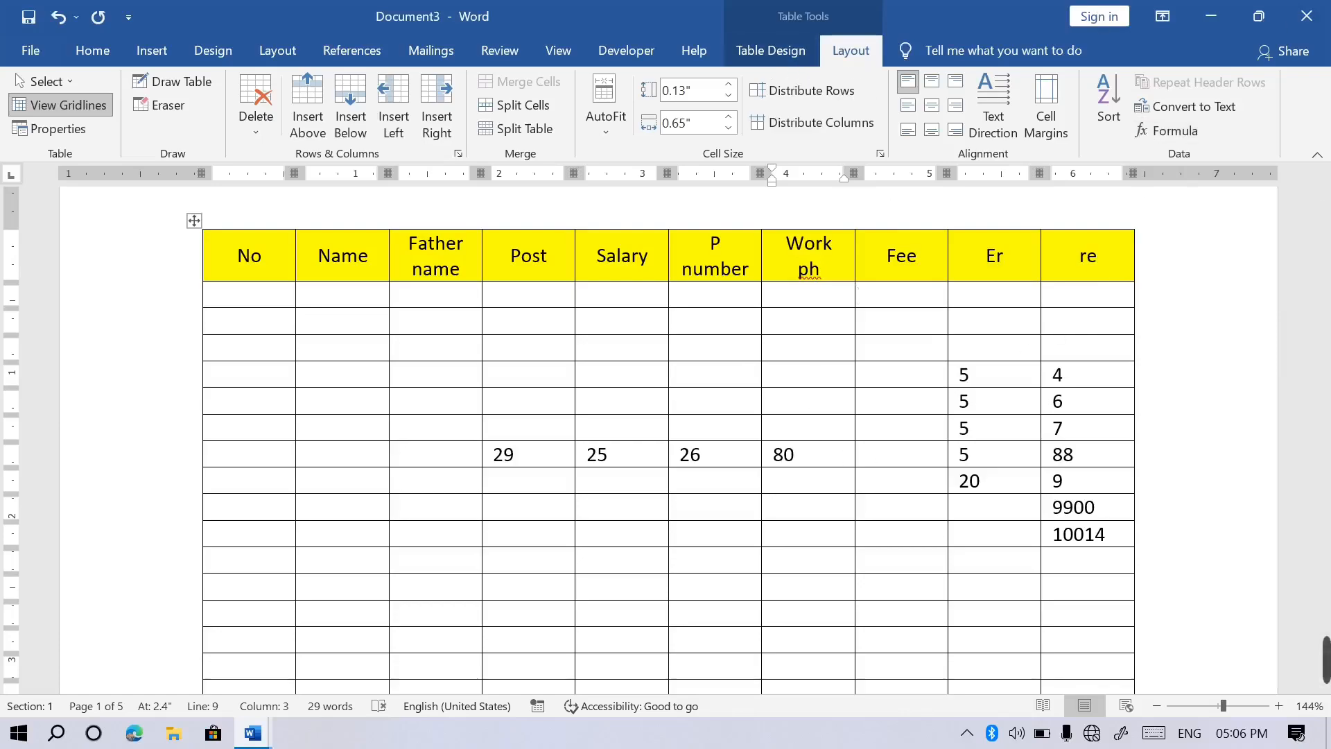
pyautogui.click(1306, 16)
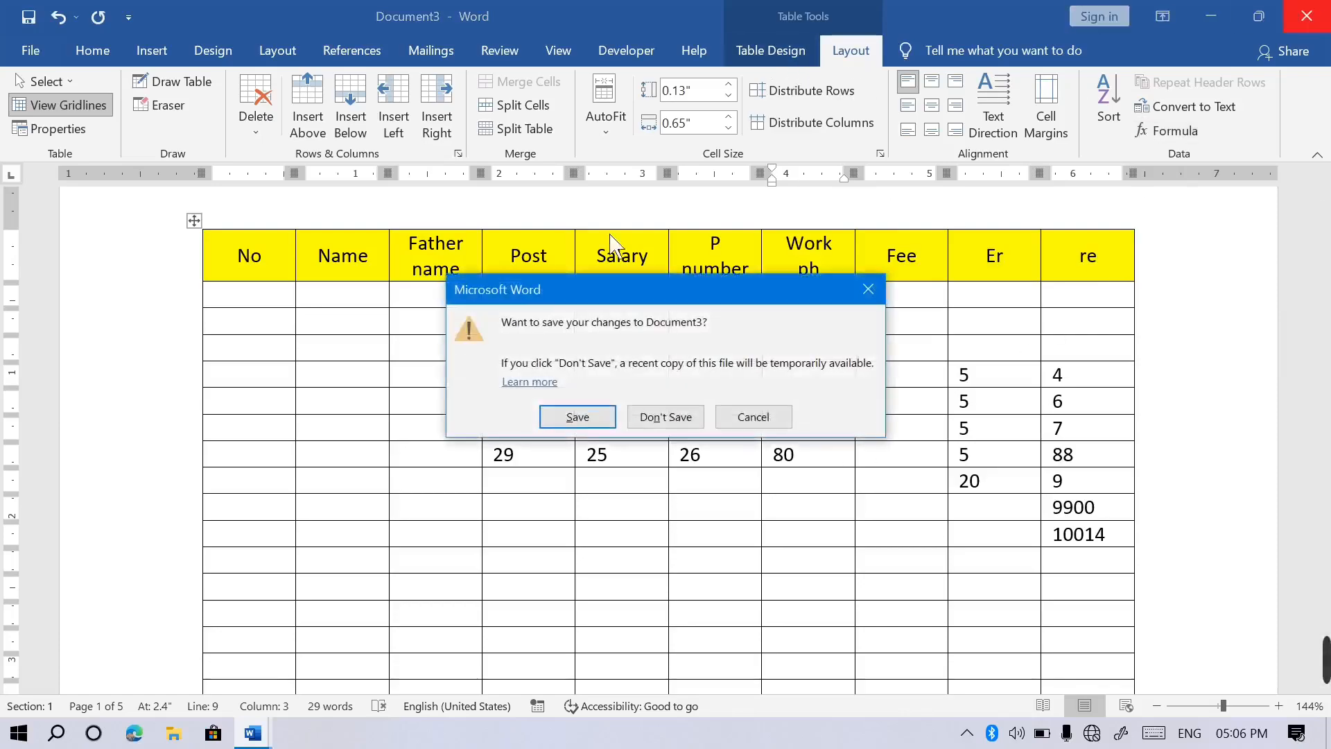
pyautogui.click(667, 420)
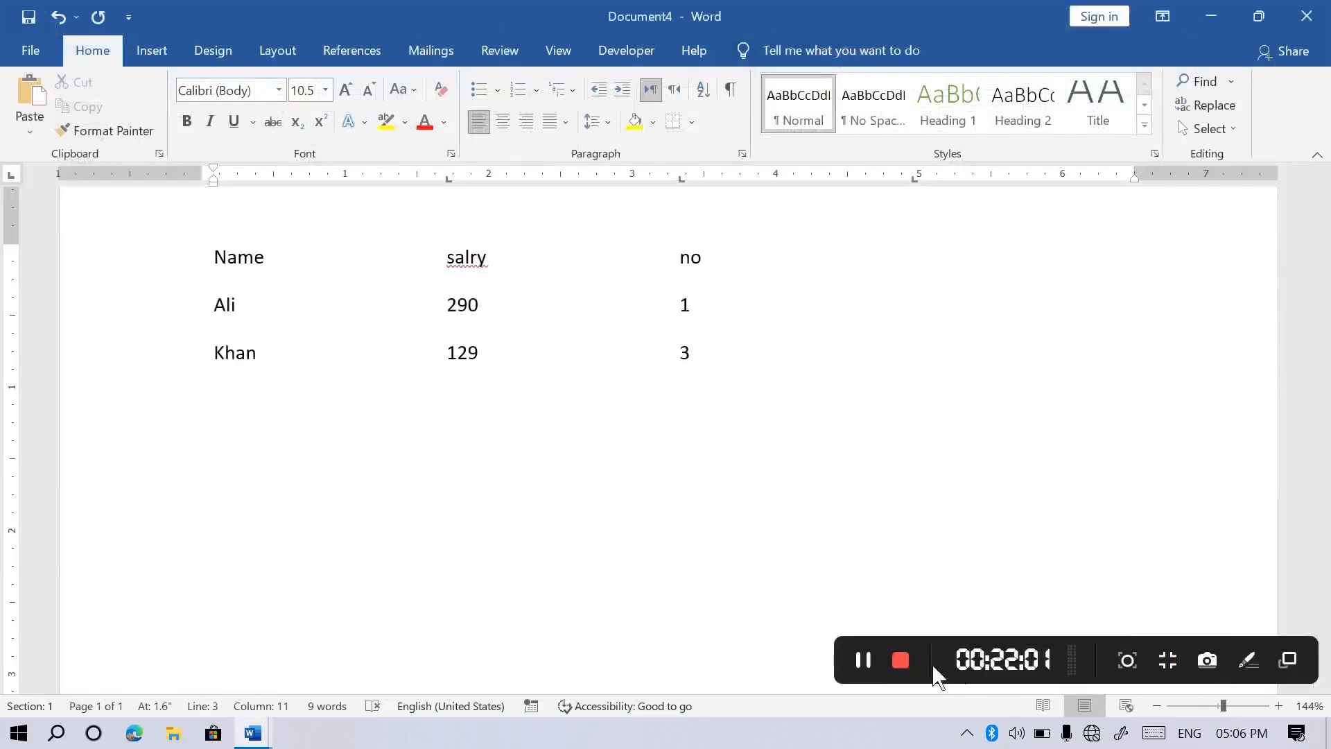